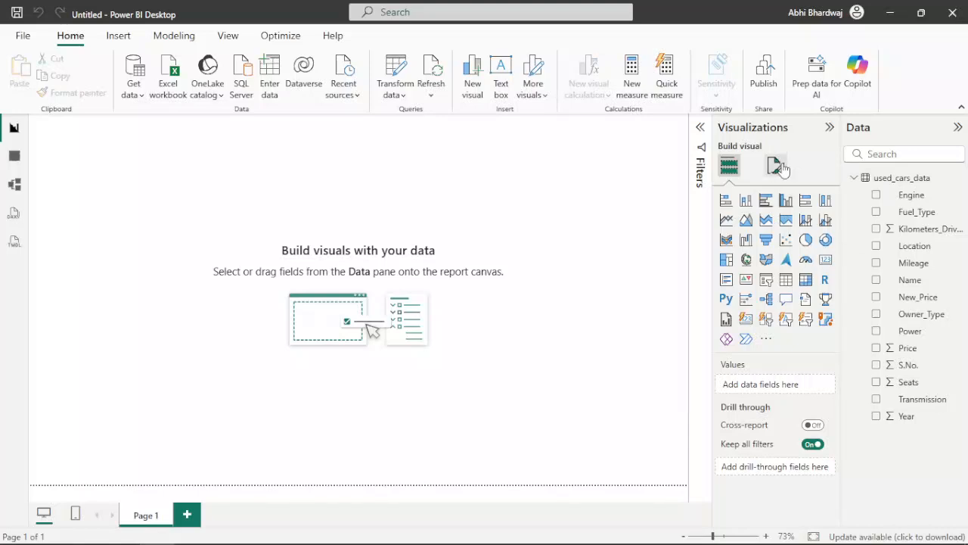
Step: Set the report page's canvas background to black and make it fully opaque
{"action": "left_click", "coordinate": [768, 292]}
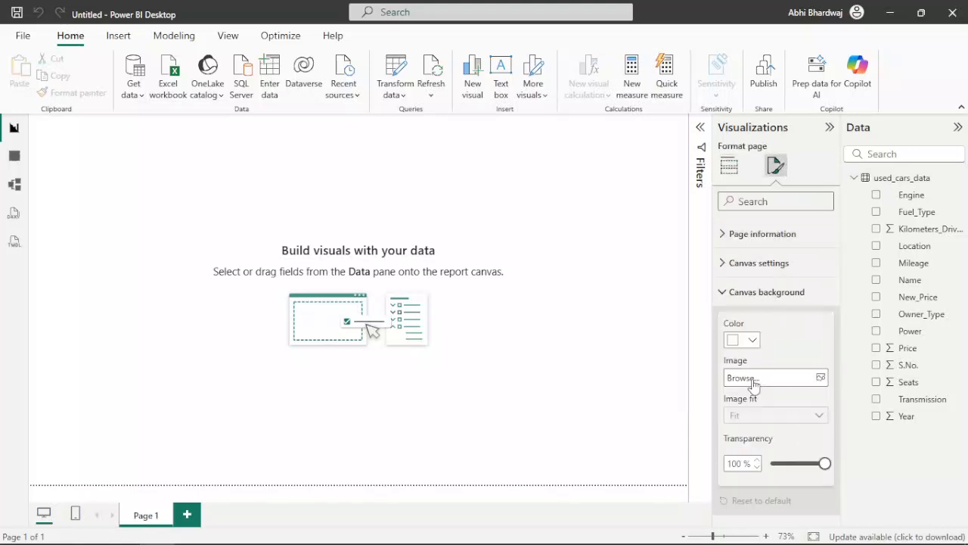
{"action": "left_click", "coordinate": [745, 340]}
{"action": "left_click", "coordinate": [757, 113]}
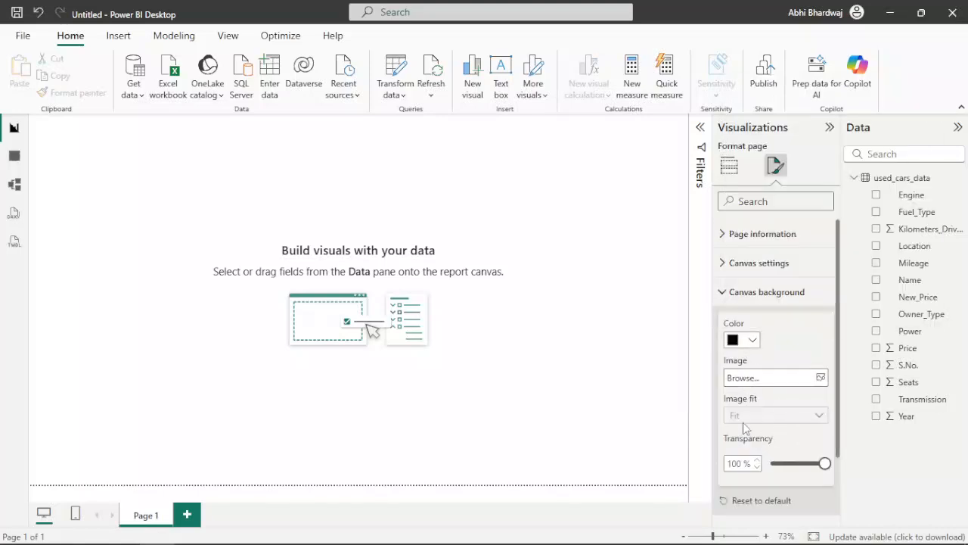
{"action": "left_click_drag", "start_coordinate": [824, 463], "coordinate": [771, 463]}
{"action": "left_click", "coordinate": [659, 294]}
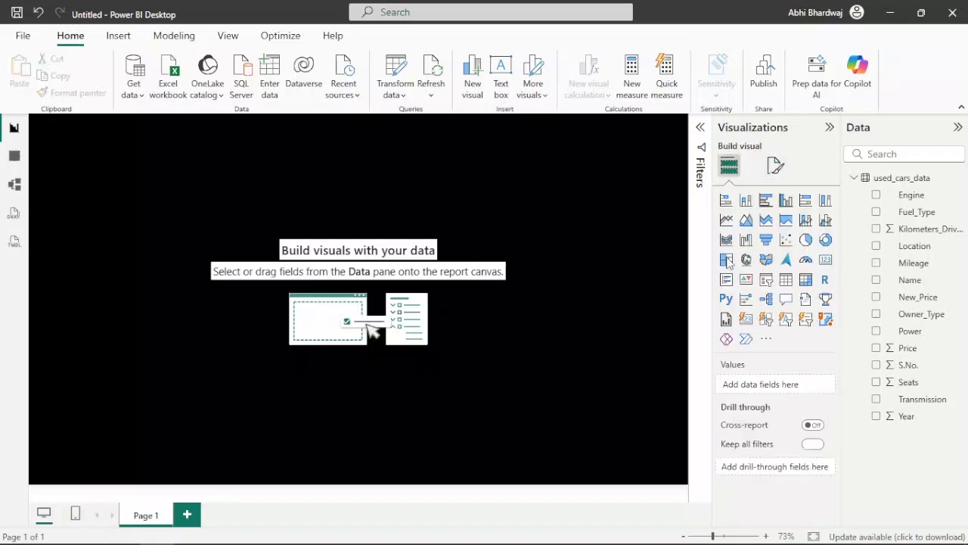
Step: Add a card visual to the page, shrink it to a wide, short rectangle and place it in the canvas's upper-left area
{"action": "left_click", "coordinate": [825, 259]}
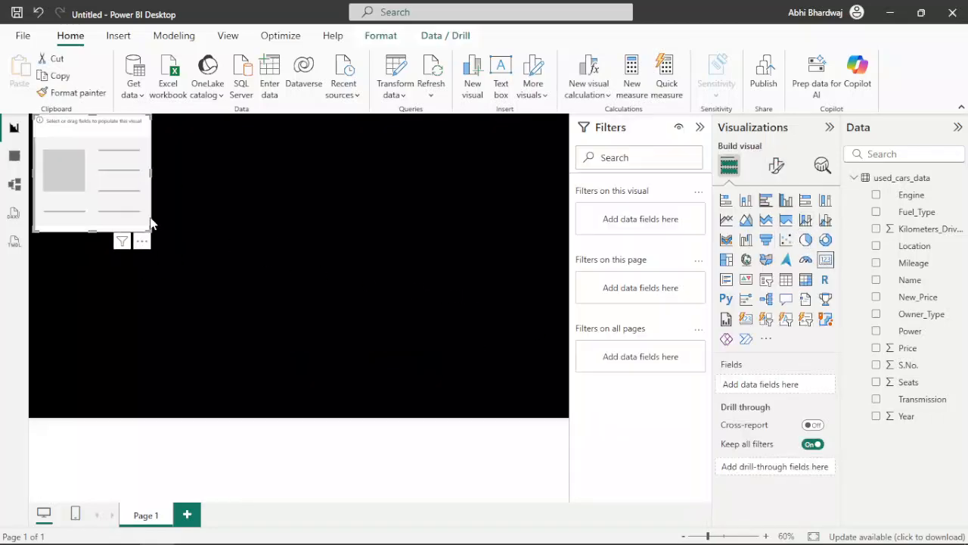
{"action": "left_click_drag", "start_coordinate": [96, 188], "coordinate": [138, 222]}
{"action": "left_click_drag", "start_coordinate": [187, 274], "coordinate": [221, 198]}
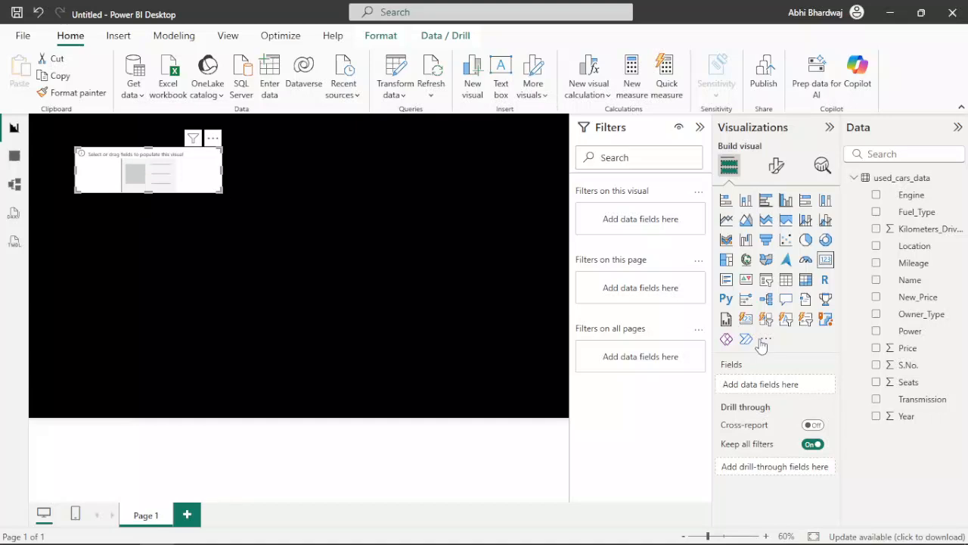
Step: Add the Price field to the card and summarize it as Average
{"action": "left_click_drag", "start_coordinate": [901, 348], "coordinate": [786, 389]}
{"action": "left_click", "coordinate": [815, 384]}
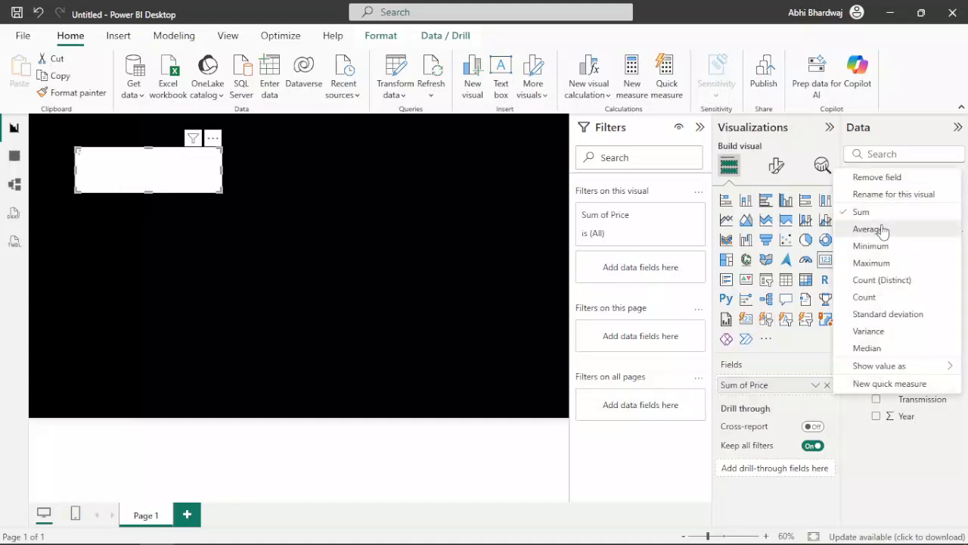
{"action": "left_click", "coordinate": [870, 228]}
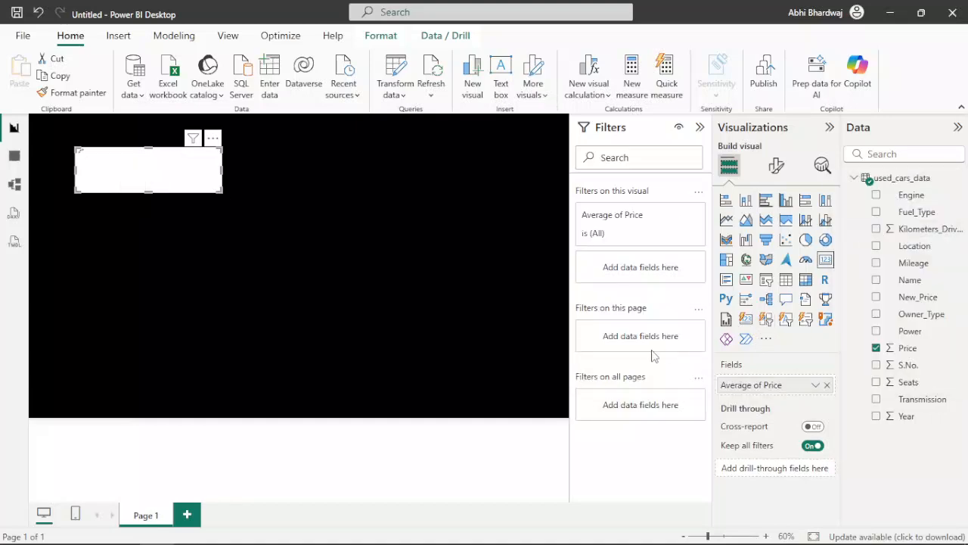
Step: Turn off the card's category label and turn on its title
{"action": "left_click", "coordinate": [776, 166]}
{"action": "left_click", "coordinate": [808, 295]}
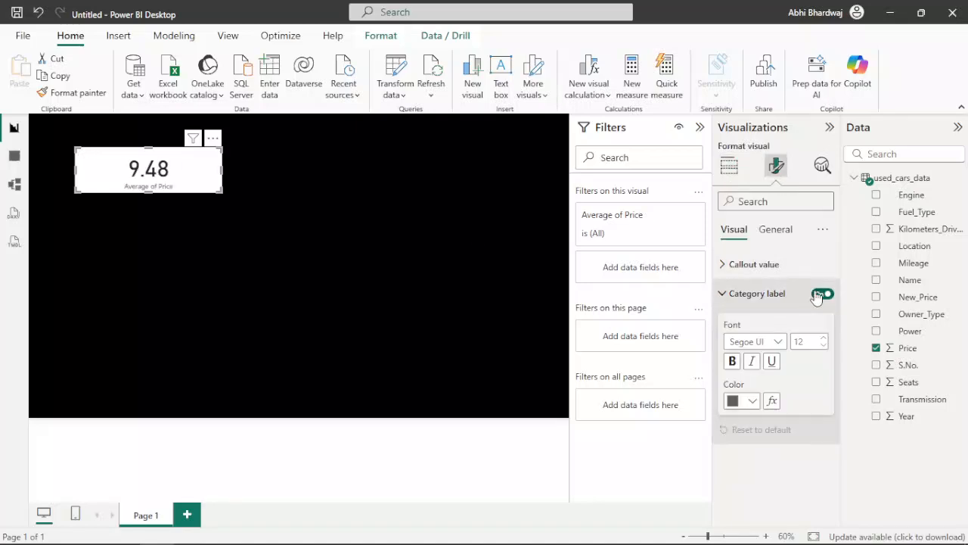
{"action": "left_click", "coordinate": [783, 229]}
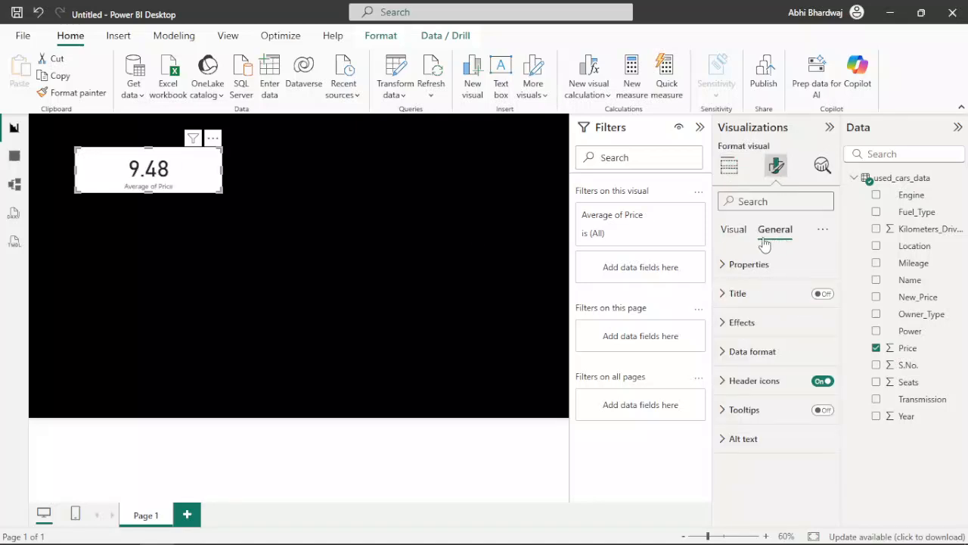
{"action": "left_click", "coordinate": [734, 234]}
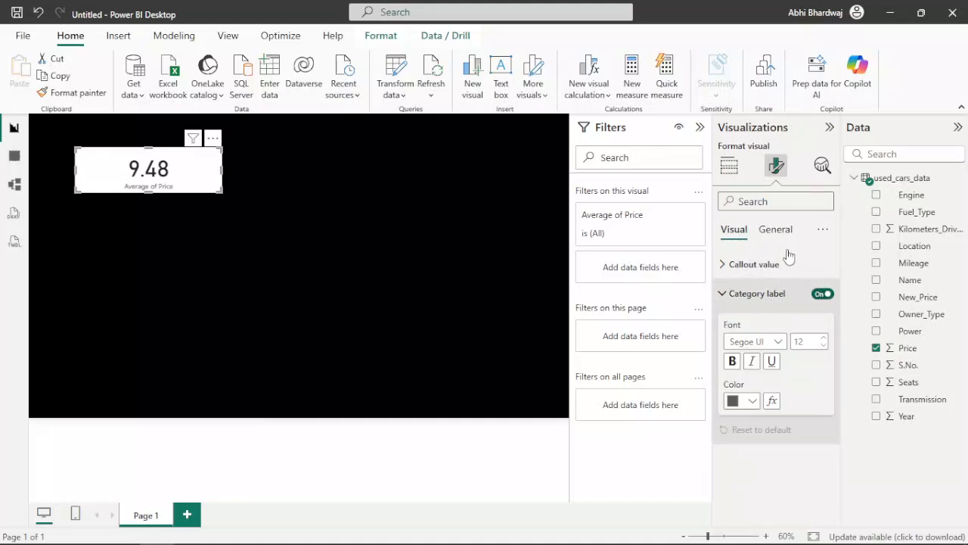
{"action": "left_click", "coordinate": [822, 295]}
{"action": "left_click", "coordinate": [783, 231]}
{"action": "left_click", "coordinate": [761, 293]}
{"action": "left_click", "coordinate": [822, 294]}
Step: Rename the card's Price field to "Average Selling Price" for this visual
{"action": "left_click", "coordinate": [731, 170]}
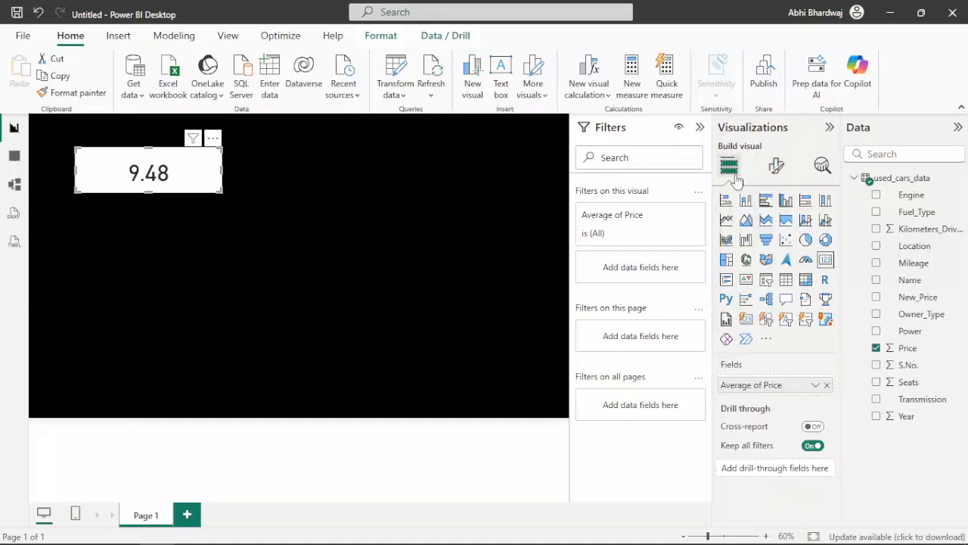
{"action": "left_click", "coordinate": [815, 385]}
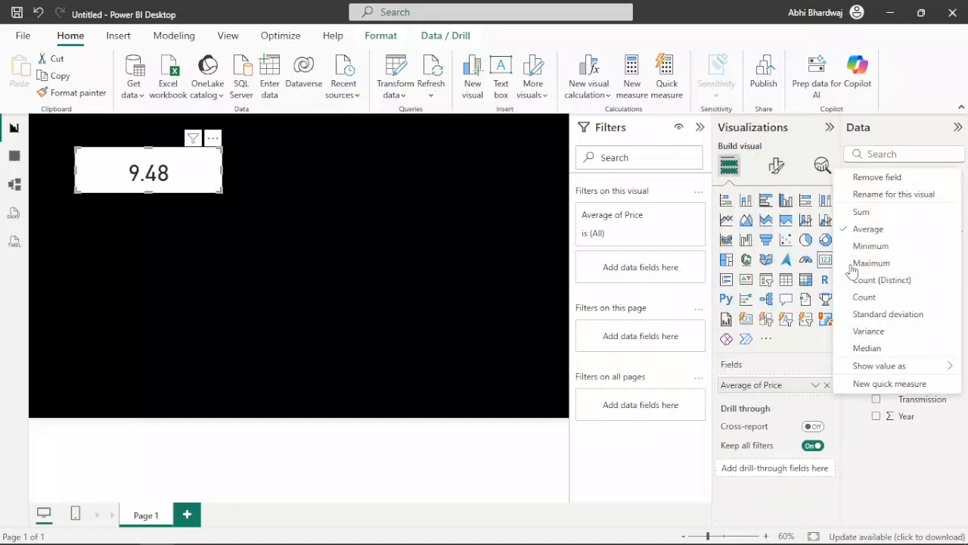
{"action": "left_click", "coordinate": [883, 199]}
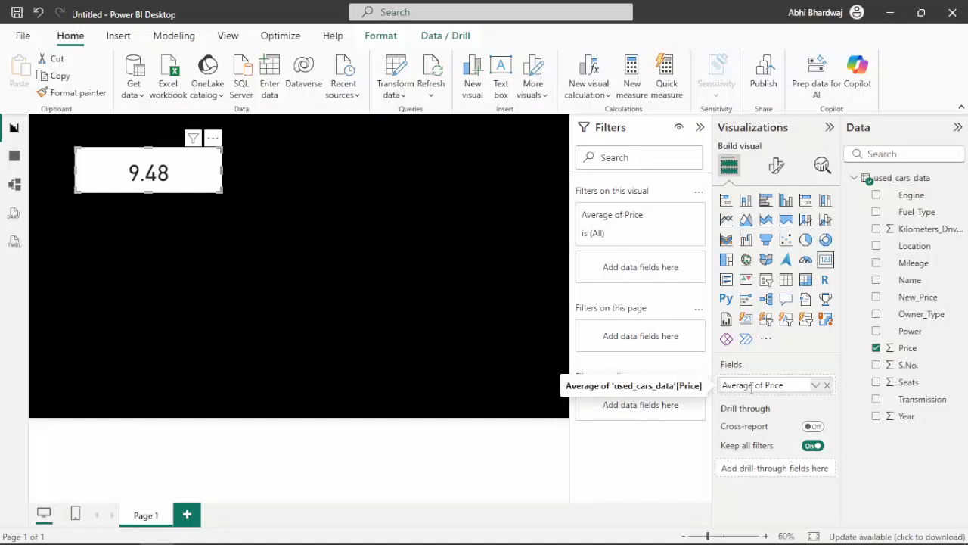
{"action": "left_click_drag", "start_coordinate": [755, 386], "coordinate": [813, 391]}
{"action": "key", "text": "BackSpace"}
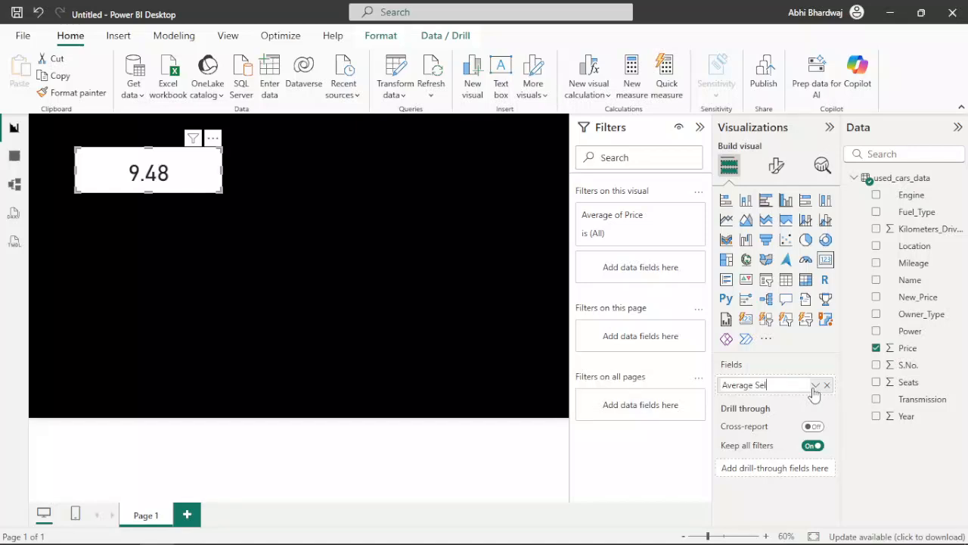
{"action": "type", "text": "Selling Price"}
{"action": "key", "text": "Return"}
Step: Turn the card's category label back on and expand its callout value settings
{"action": "left_click", "coordinate": [776, 164]}
{"action": "left_click", "coordinate": [778, 229]}
{"action": "left_click", "coordinate": [733, 229]}
{"action": "left_click", "coordinate": [822, 294]}
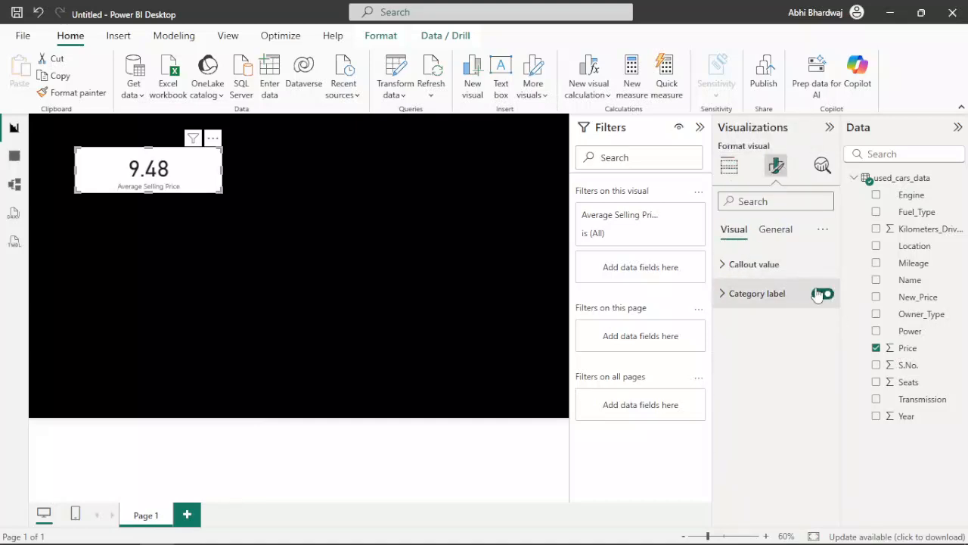
{"action": "left_click", "coordinate": [760, 269]}
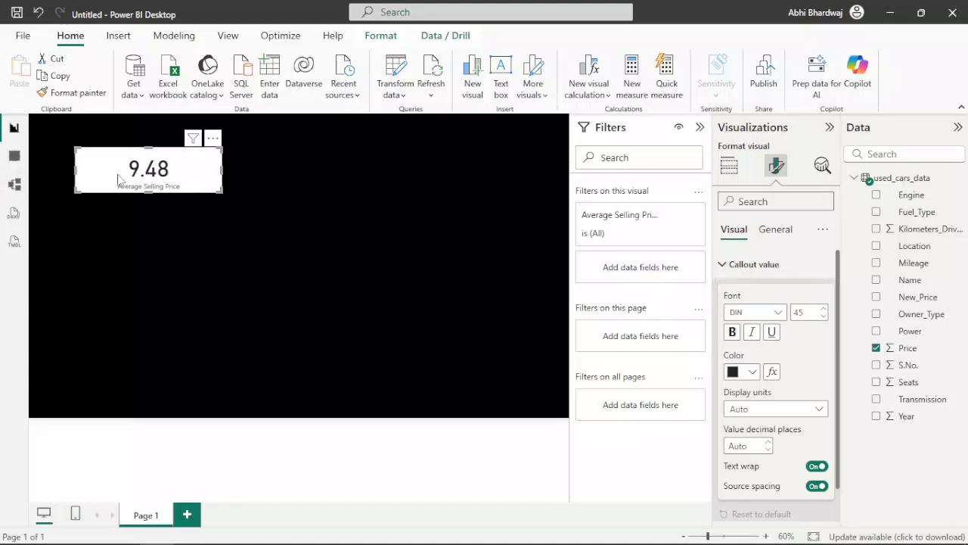
Step: Move the card closer to the canvas's upper-left corner and narrow it slightly
{"action": "left_click_drag", "start_coordinate": [131, 176], "coordinate": [101, 184]}
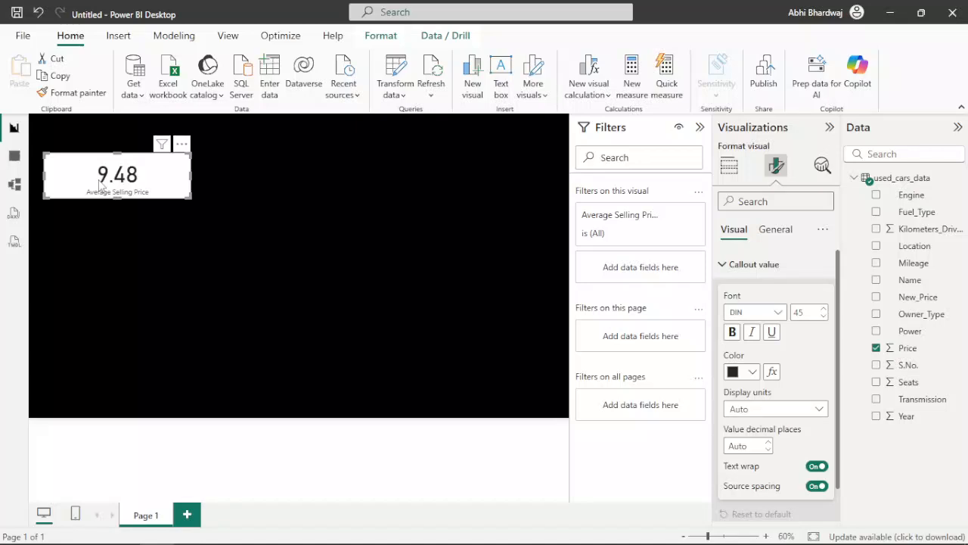
{"action": "left_click_drag", "start_coordinate": [92, 187], "coordinate": [95, 170]}
{"action": "mouse_move", "coordinate": [193, 186]}
{"action": "left_mouse_down"}
{"action": "mouse_move", "coordinate": [146, 181]}
{"action": "mouse_move", "coordinate": [186, 181]}
{"action": "left_mouse_up"}
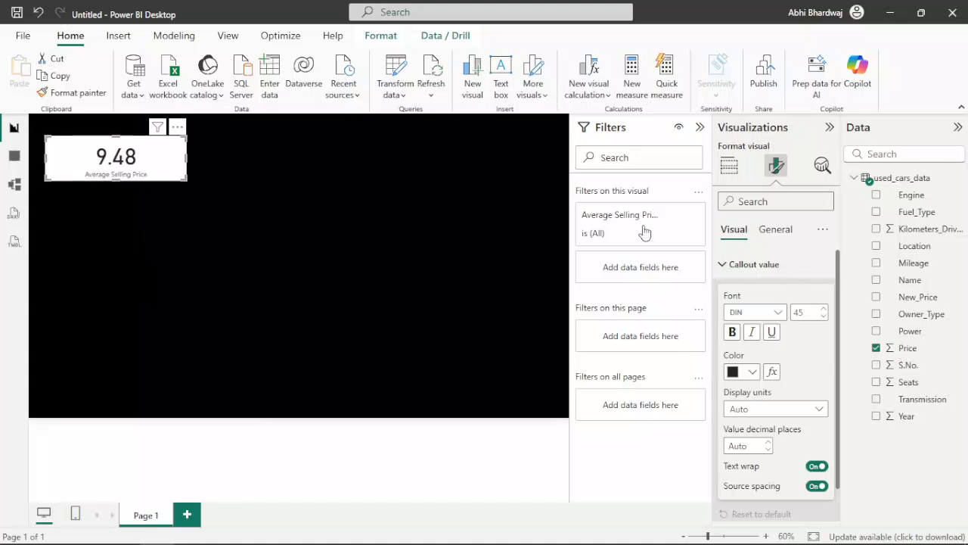
Step: Set the card's callout value and category label fonts to Arial Black, with the category label at size 14
{"action": "left_click", "coordinate": [767, 311]}
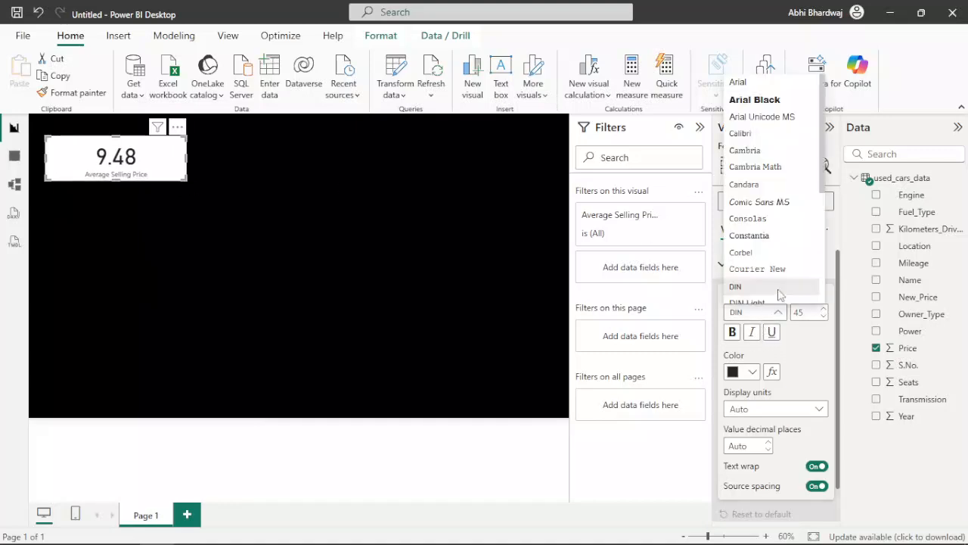
{"action": "left_click", "coordinate": [769, 100]}
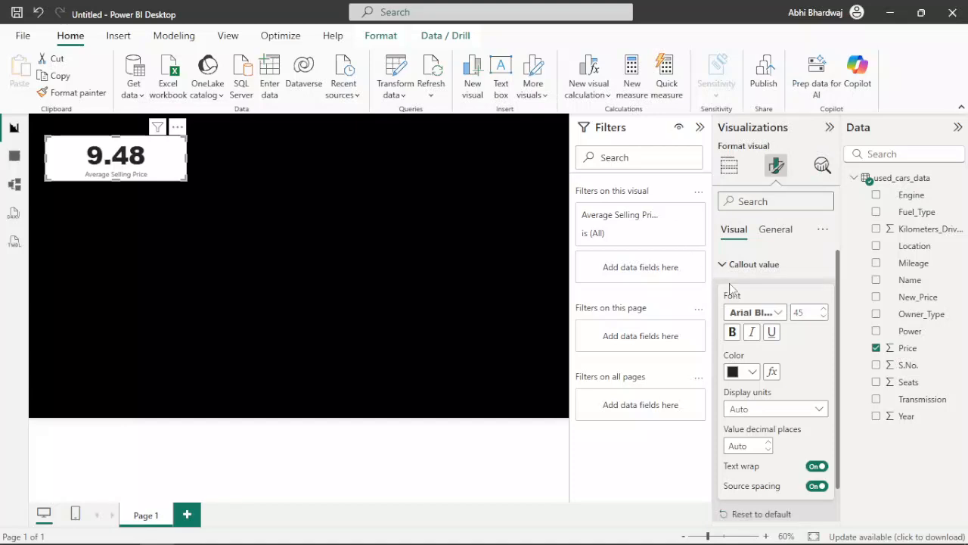
{"action": "scroll", "coordinate": [763, 473], "scroll_direction": "down", "scroll_amount": 5}
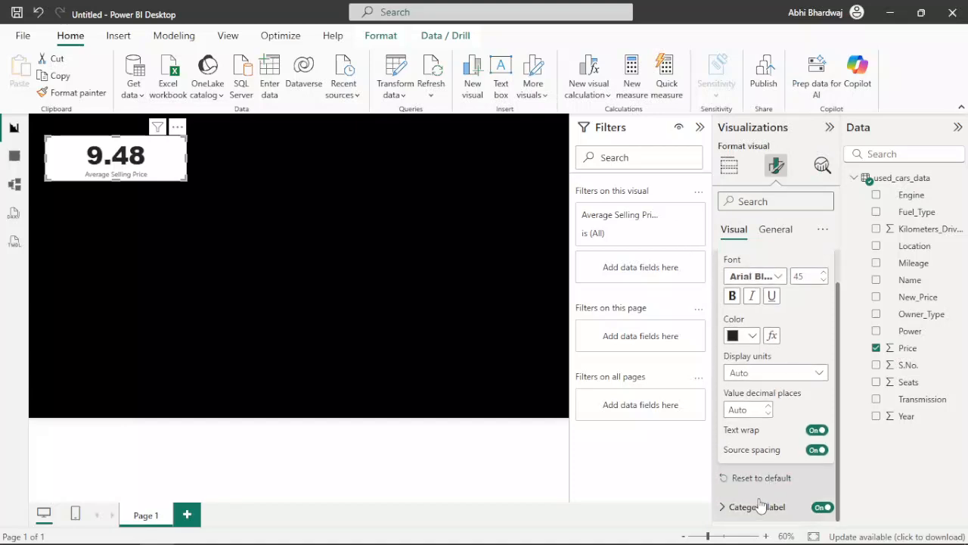
{"action": "left_click", "coordinate": [754, 418]}
{"action": "scroll", "coordinate": [772, 295], "scroll_direction": "up", "scroll_amount": 10}
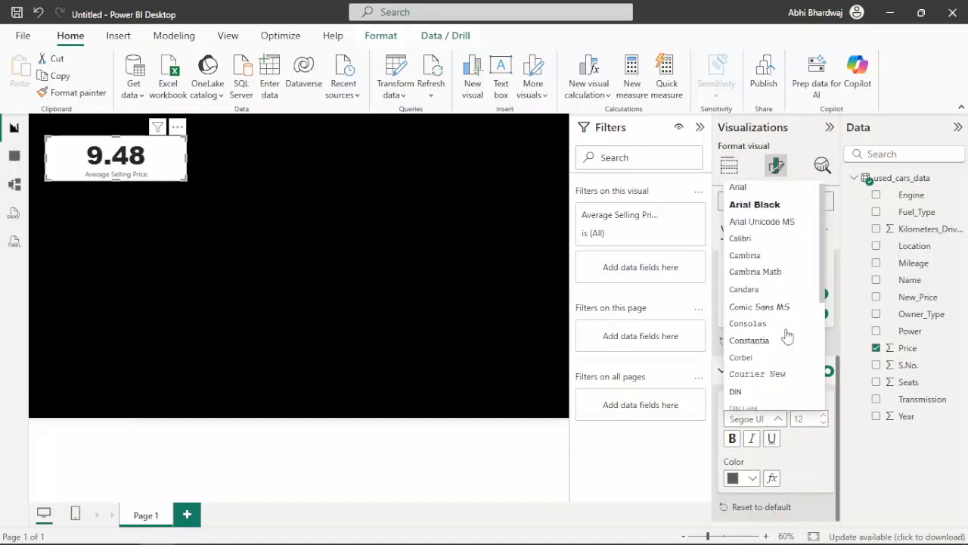
{"action": "left_click", "coordinate": [766, 208]}
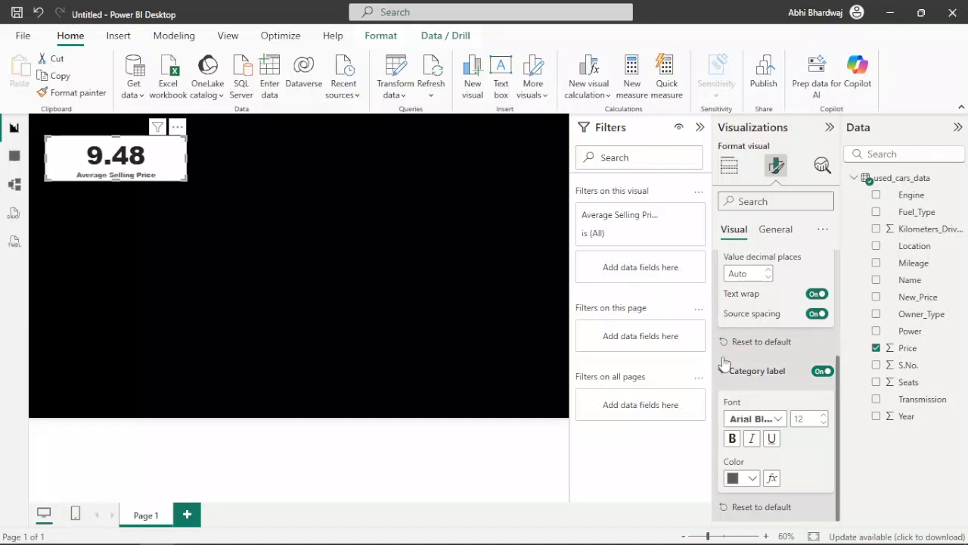
{"action": "left_click", "coordinate": [822, 415]}
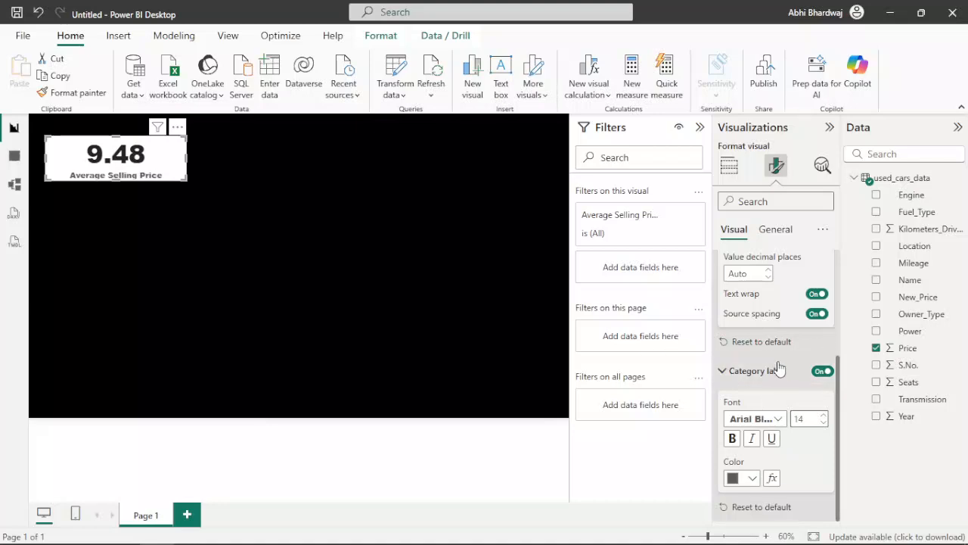
Step: Give the card's category label a custom pure red color
{"action": "left_click", "coordinate": [745, 478]}
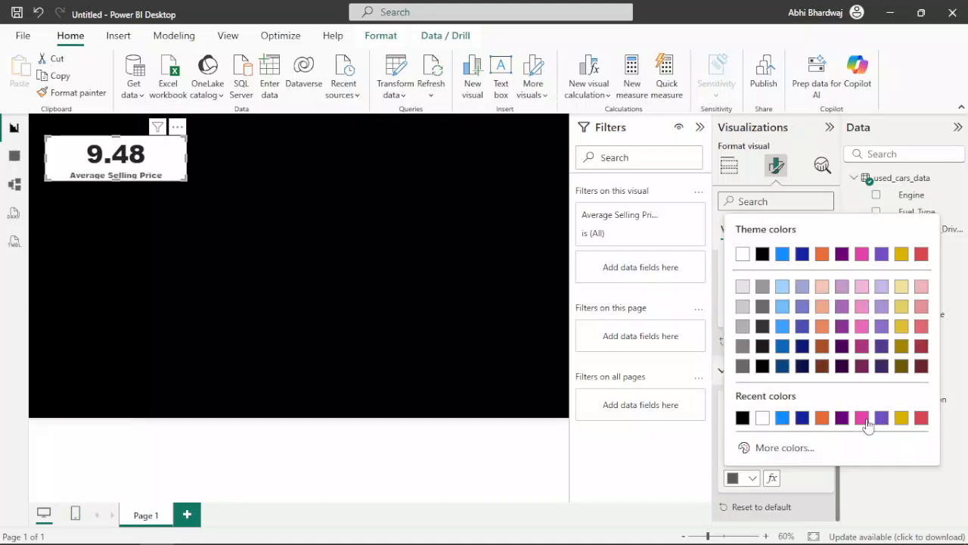
{"action": "left_click", "coordinate": [786, 448]}
{"action": "left_click", "coordinate": [756, 398]}
{"action": "left_click", "coordinate": [741, 398]}
{"action": "left_click", "coordinate": [924, 229]}
{"action": "left_click", "coordinate": [809, 478]}
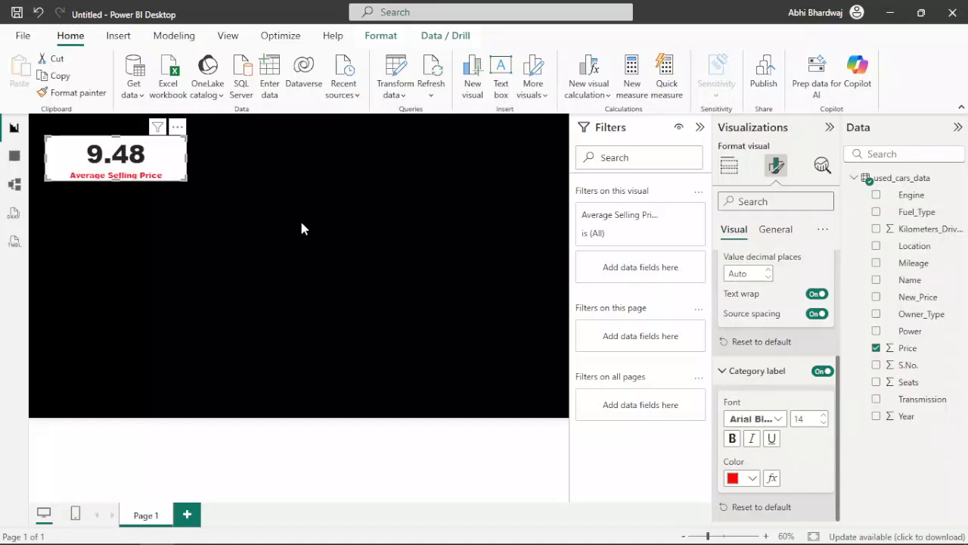
Step: Set the card's callout value color to the recently used red
{"action": "scroll", "coordinate": [757, 314], "scroll_direction": "up", "scroll_amount": 3}
{"action": "left_click", "coordinate": [748, 341]}
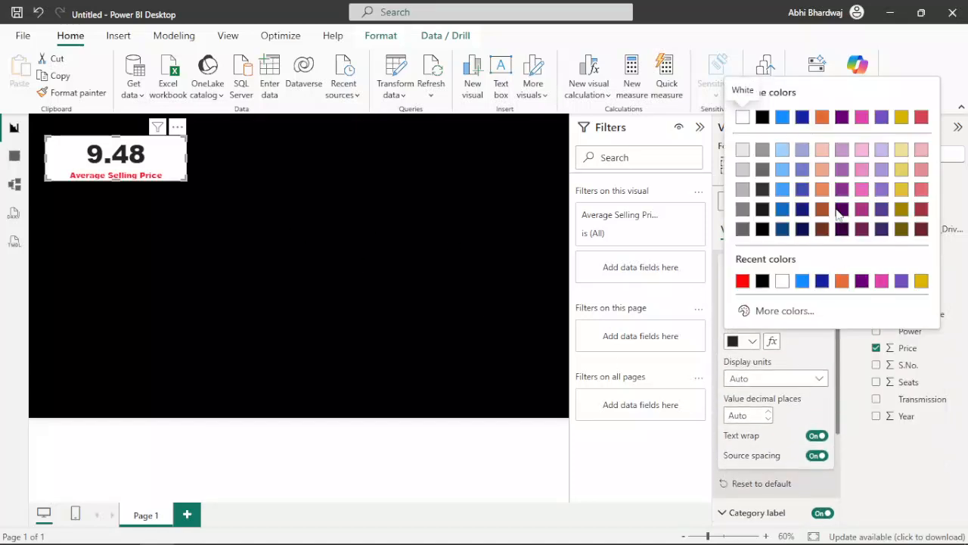
{"action": "left_click", "coordinate": [743, 281]}
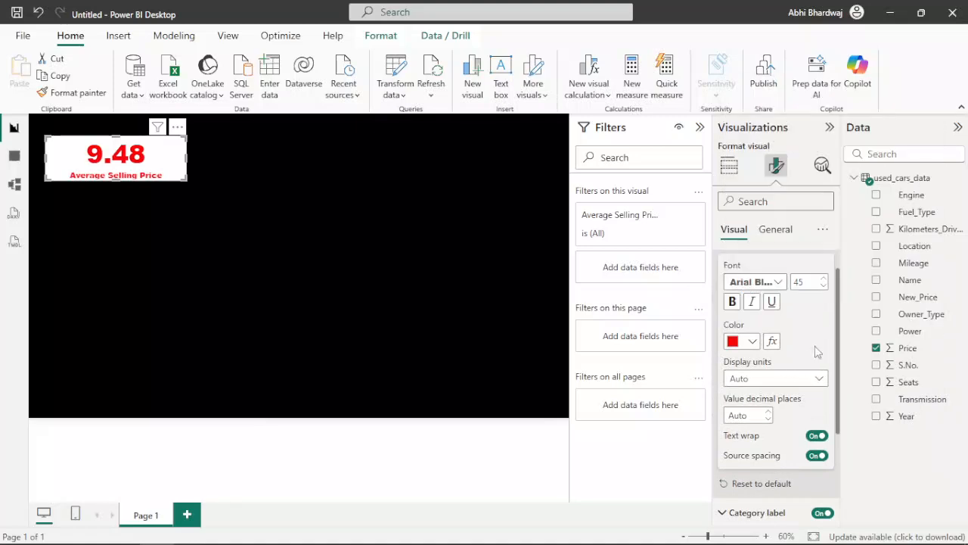
Step: Change the card's category label color to the darkest gray shade of white in the theme colors
{"action": "scroll", "coordinate": [784, 408], "scroll_direction": "down", "scroll_amount": 2}
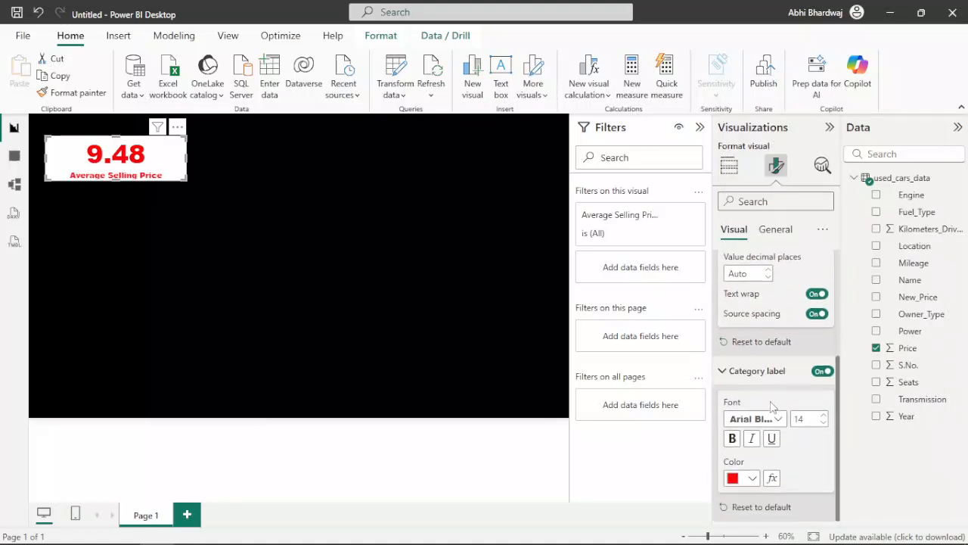
{"action": "left_click", "coordinate": [733, 478]}
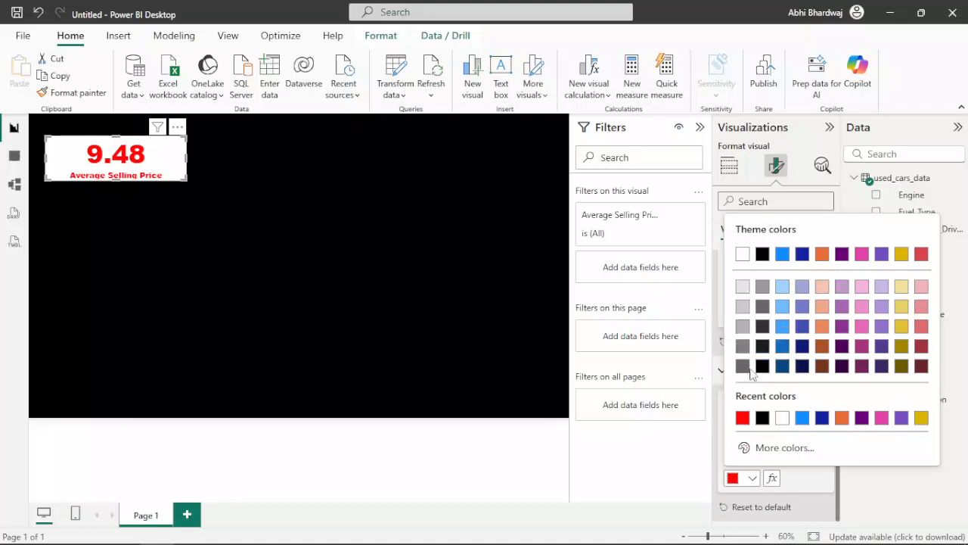
{"action": "left_click", "coordinate": [743, 367]}
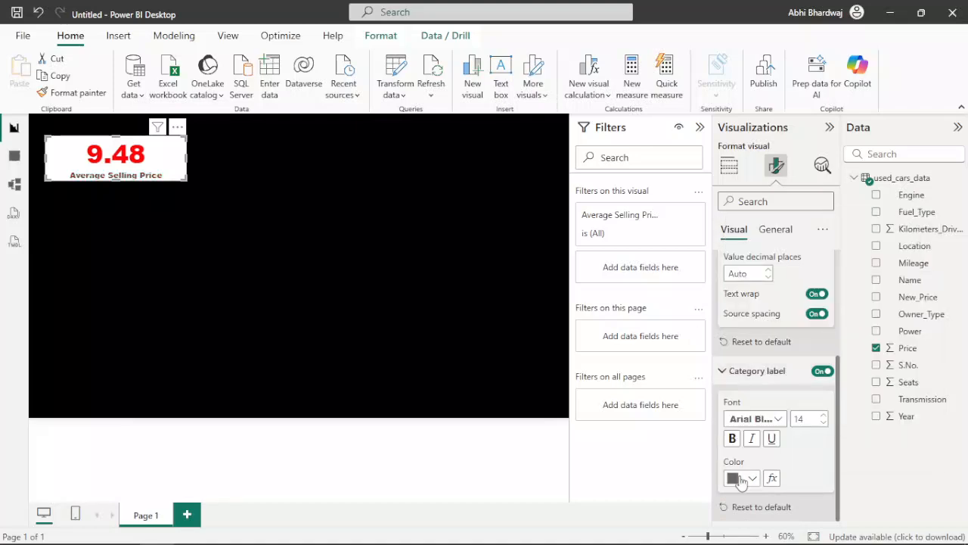
Step: Set the text color of the card's title to dark gray
{"action": "scroll", "coordinate": [782, 387], "scroll_direction": "up", "scroll_amount": 3}
{"action": "left_click", "coordinate": [775, 229]}
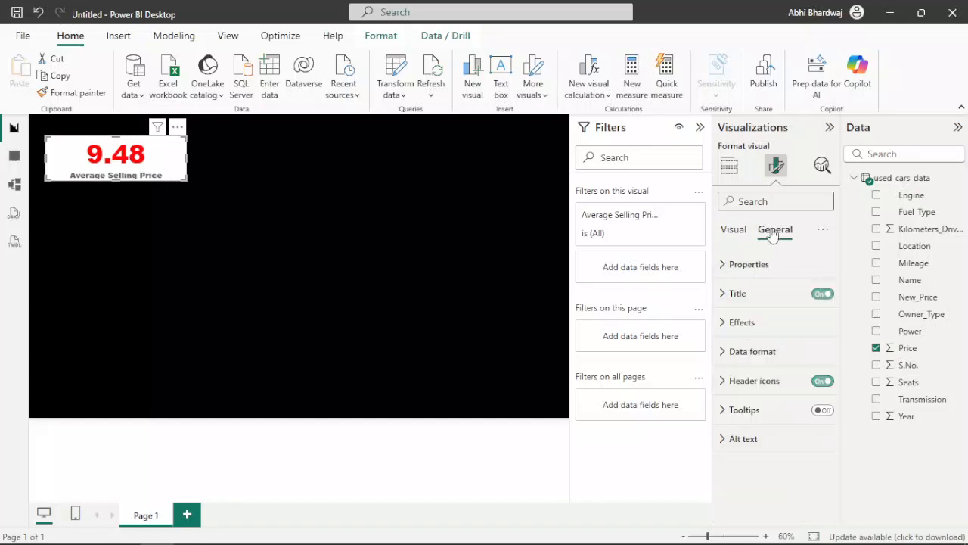
{"action": "left_click", "coordinate": [749, 301]}
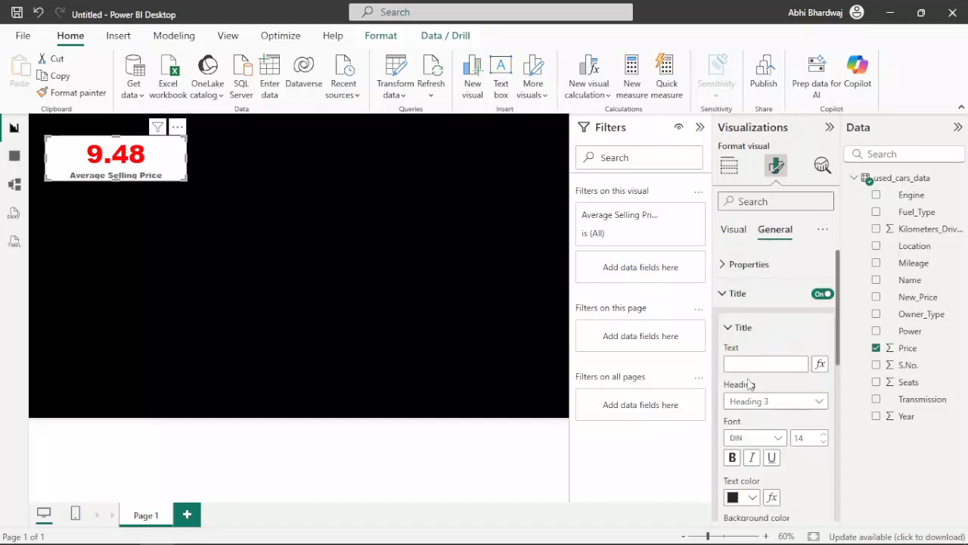
{"action": "left_click", "coordinate": [744, 500]}
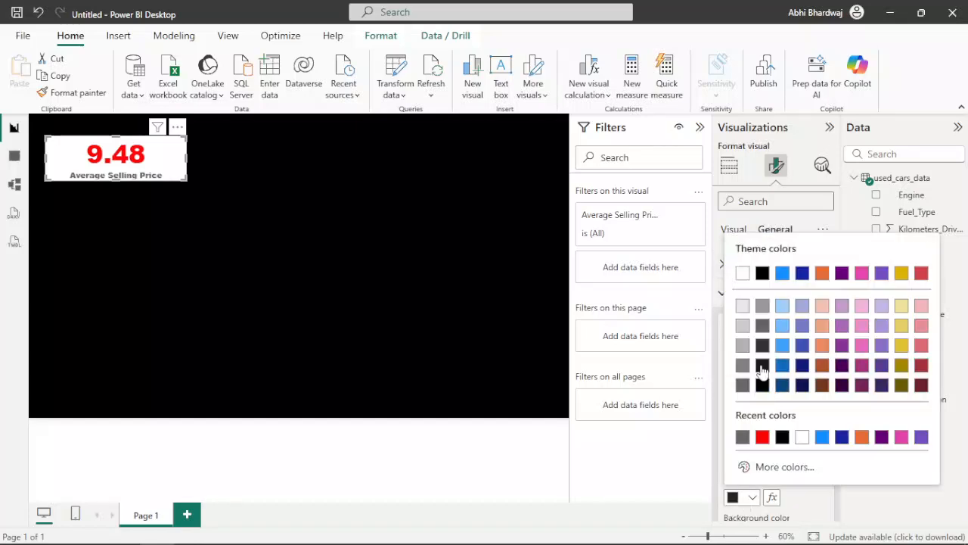
{"action": "left_click", "coordinate": [763, 327]}
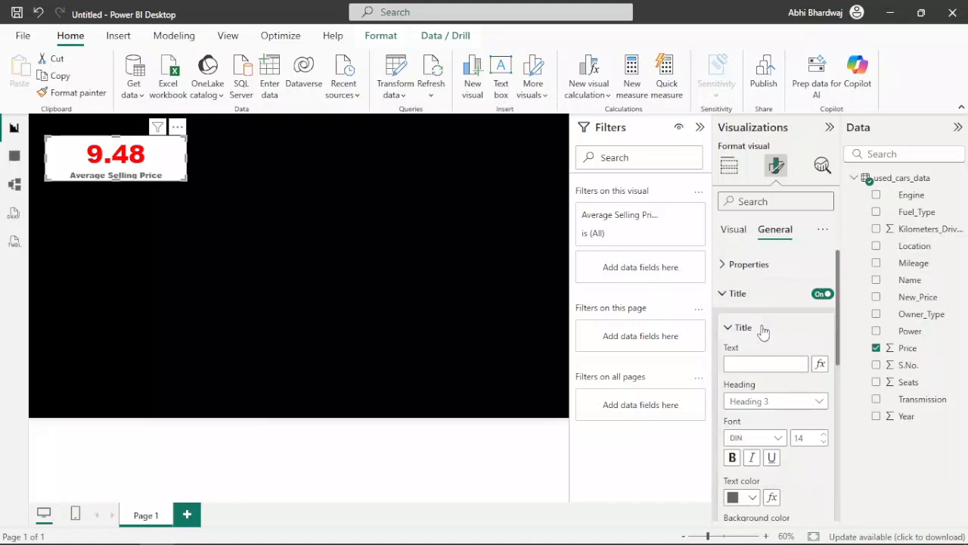
{"action": "scroll", "coordinate": [792, 454], "scroll_direction": "down", "scroll_amount": 5}
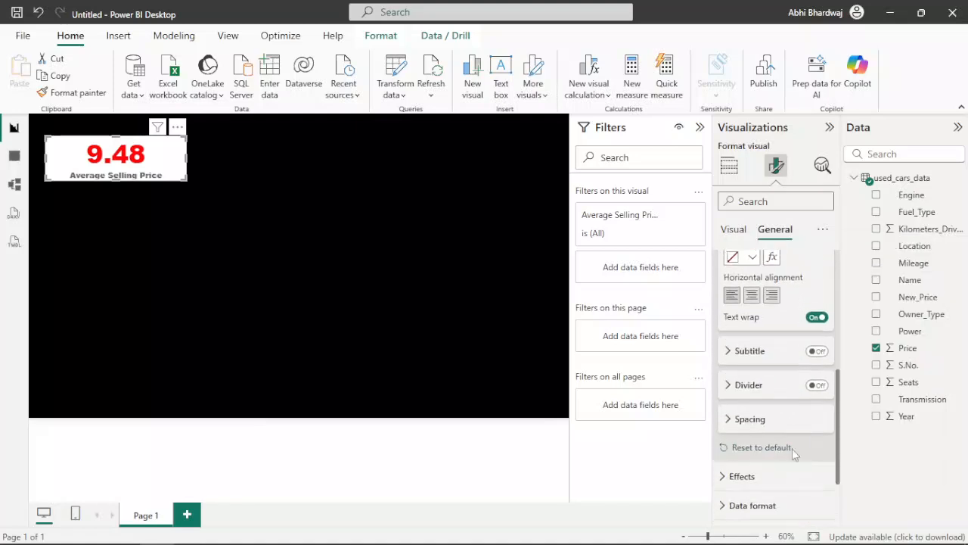
{"action": "scroll", "coordinate": [766, 386], "scroll_direction": "up", "scroll_amount": 5}
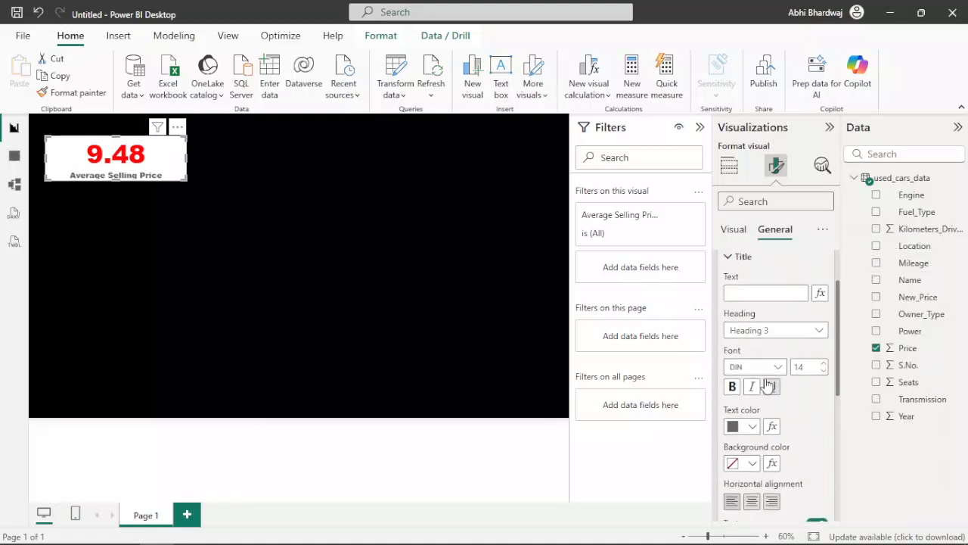
{"action": "left_click", "coordinate": [740, 235]}
{"action": "scroll", "coordinate": [750, 315], "scroll_direction": "up", "scroll_amount": 2}
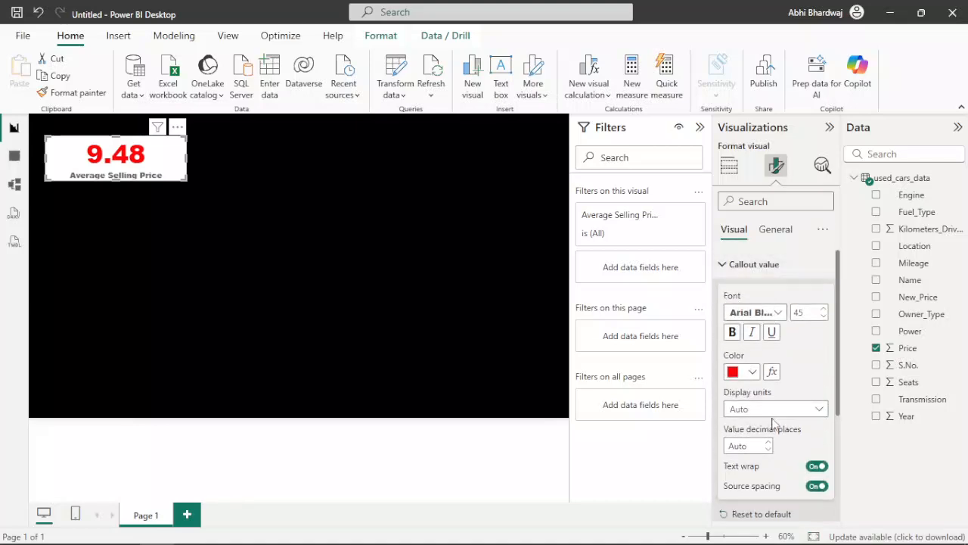
{"action": "scroll", "coordinate": [770, 426], "scroll_direction": "down", "scroll_amount": 3}
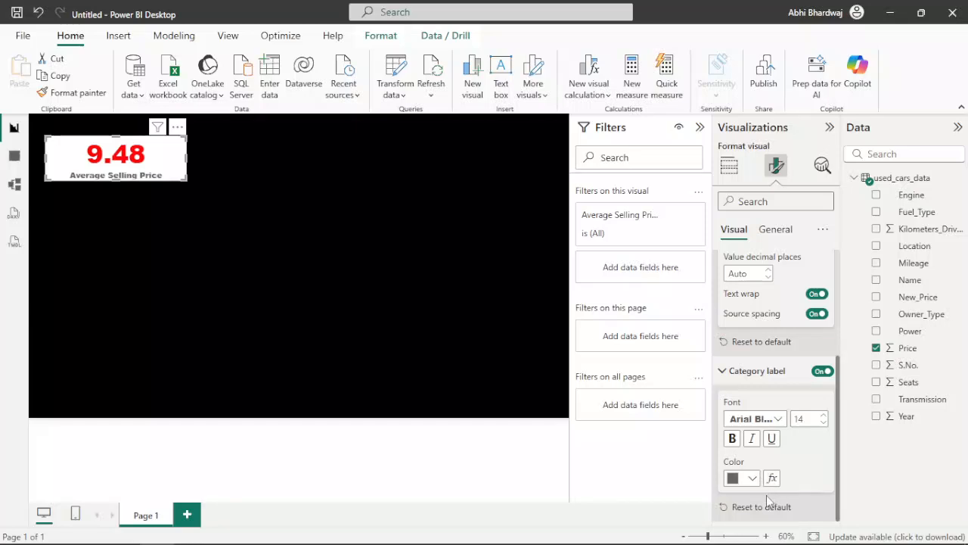
{"action": "scroll", "coordinate": [761, 371], "scroll_direction": "up", "scroll_amount": 5}
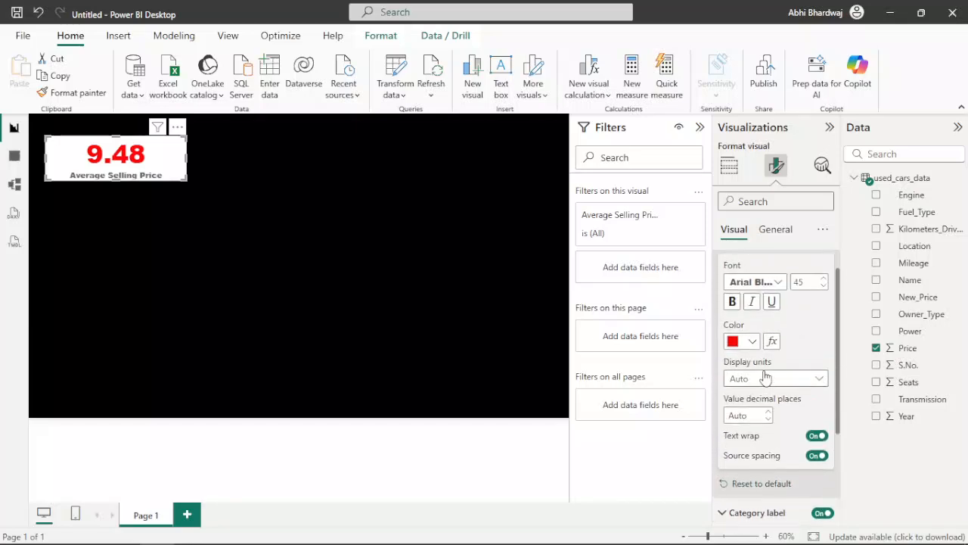
Step: Set the card's background color to the darkest gray shade of white in the theme colors
{"action": "left_click", "coordinate": [773, 231]}
{"action": "left_click", "coordinate": [763, 265]}
{"action": "scroll", "coordinate": [766, 431], "scroll_direction": "down", "scroll_amount": 1}
{"action": "scroll", "coordinate": [766, 432], "scroll_direction": "down", "scroll_amount": 10}
{"action": "left_click", "coordinate": [769, 413]}
{"action": "left_click", "coordinate": [766, 395]}
{"action": "left_click", "coordinate": [753, 461]}
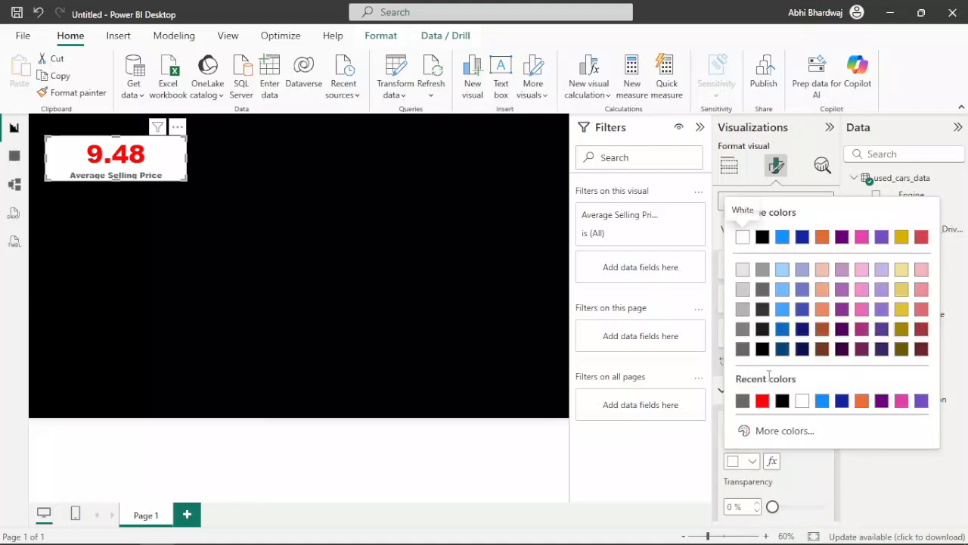
{"action": "left_click", "coordinate": [742, 291]}
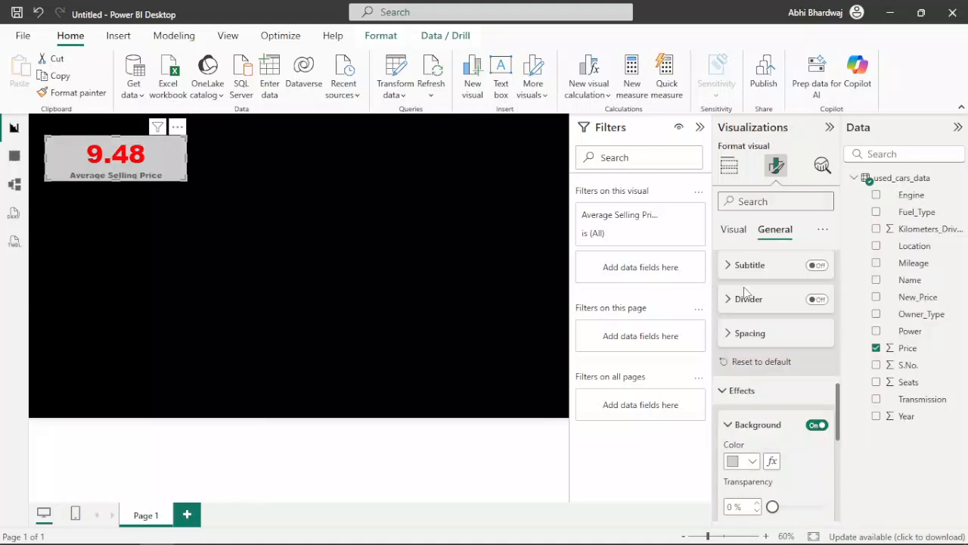
{"action": "left_click", "coordinate": [749, 461]}
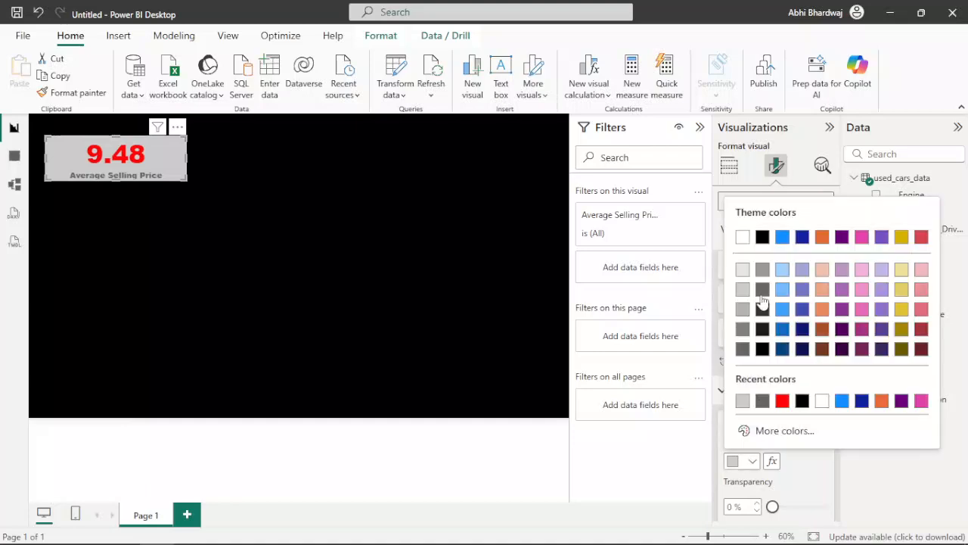
{"action": "left_click", "coordinate": [742, 348]}
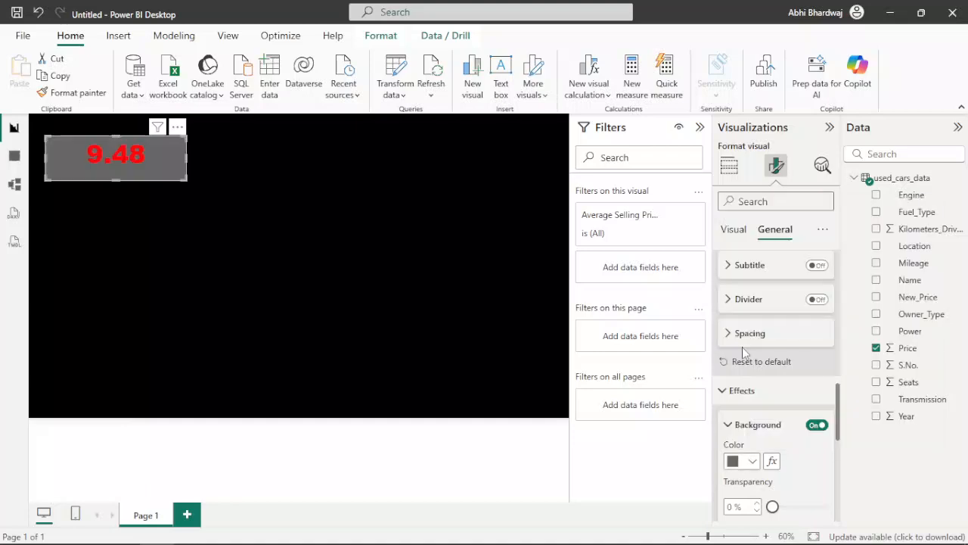
Step: Change the card's category label color to the recently used white
{"action": "left_click", "coordinate": [733, 231]}
{"action": "left_click", "coordinate": [749, 477]}
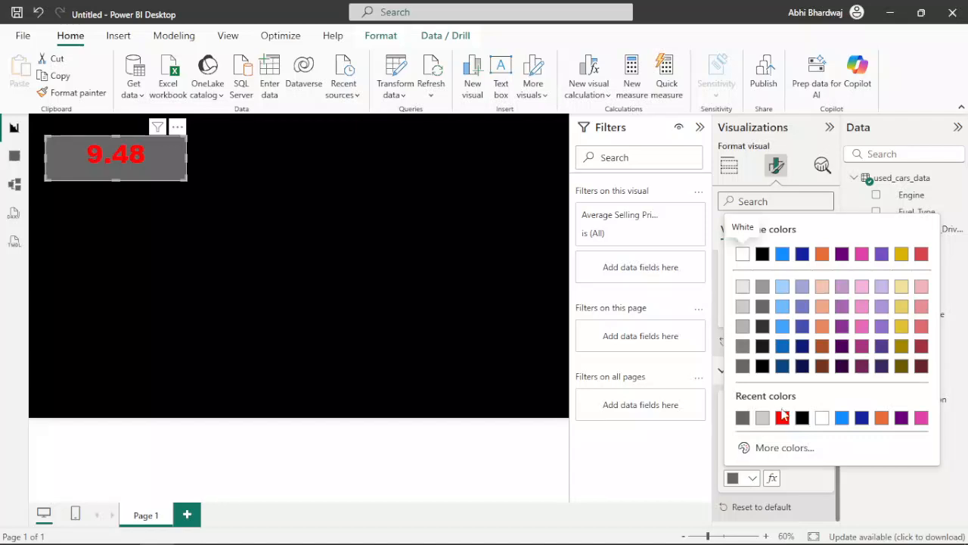
{"action": "left_click", "coordinate": [820, 418]}
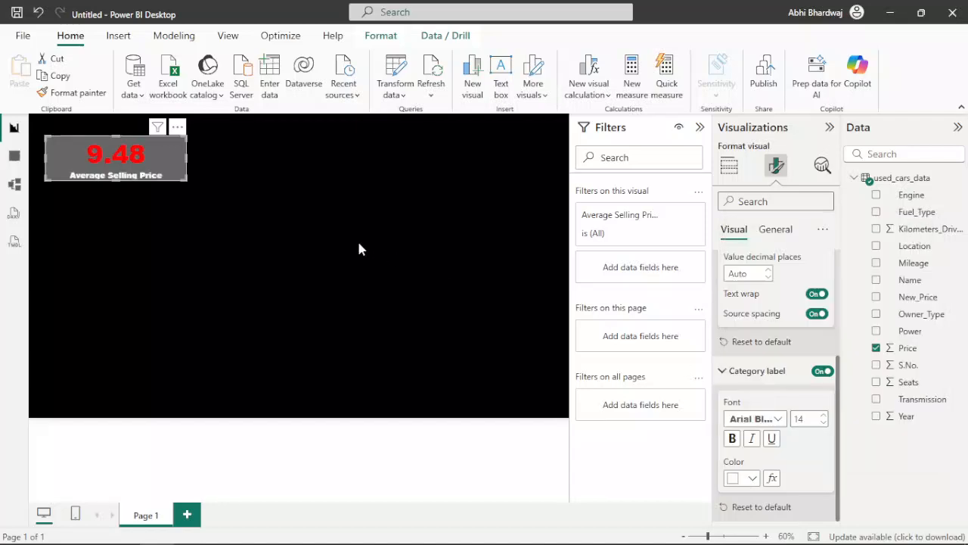
{"action": "left_click", "coordinate": [239, 165]}
Step: Turn on the card's visual border and set its width to 5 px
{"action": "left_click", "coordinate": [173, 160]}
{"action": "left_click", "coordinate": [775, 164]}
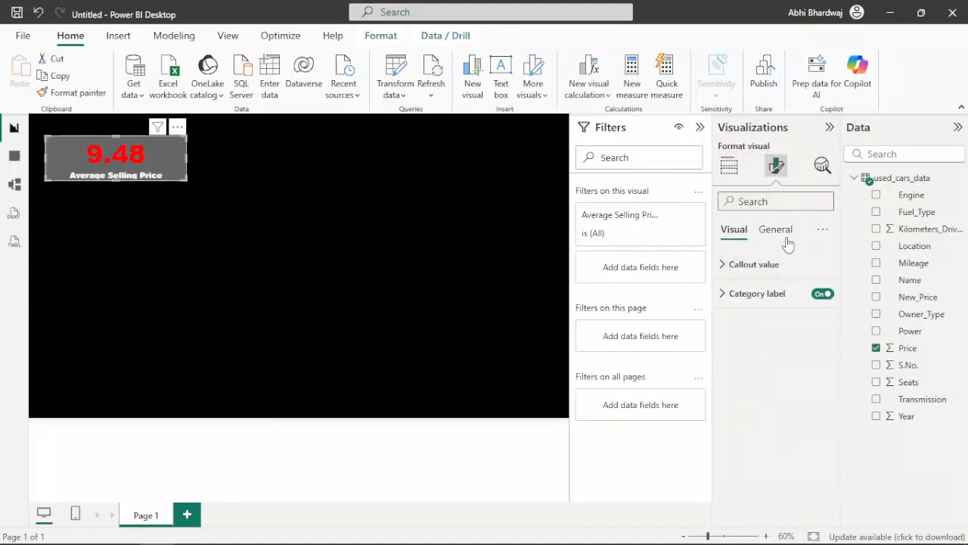
{"action": "left_click", "coordinate": [775, 229]}
{"action": "left_click", "coordinate": [766, 320]}
{"action": "scroll", "coordinate": [750, 454], "scroll_direction": "down", "scroll_amount": 2}
{"action": "left_click", "coordinate": [817, 411]}
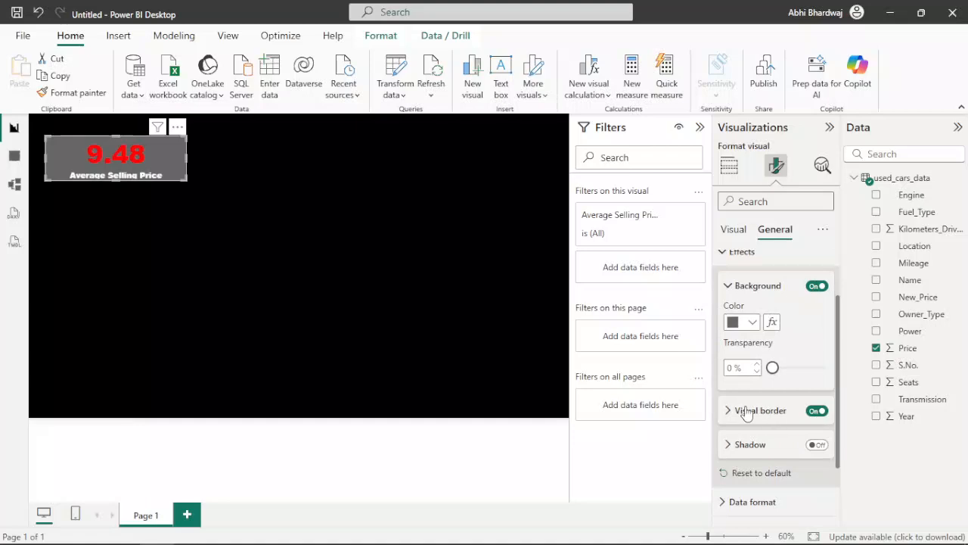
{"action": "left_click", "coordinate": [746, 411]}
{"action": "scroll", "coordinate": [775, 476], "scroll_direction": "down", "scroll_amount": 3}
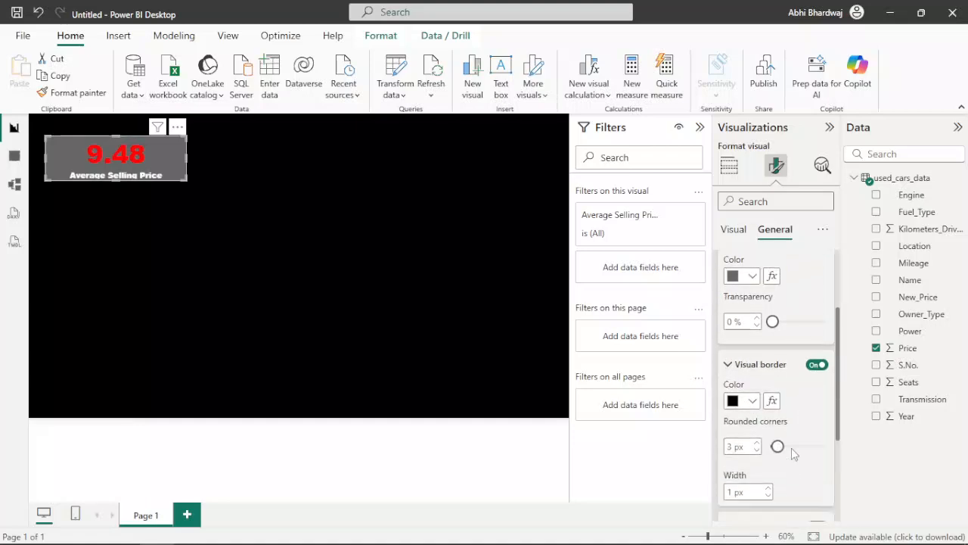
{"action": "left_click", "coordinate": [770, 392]}
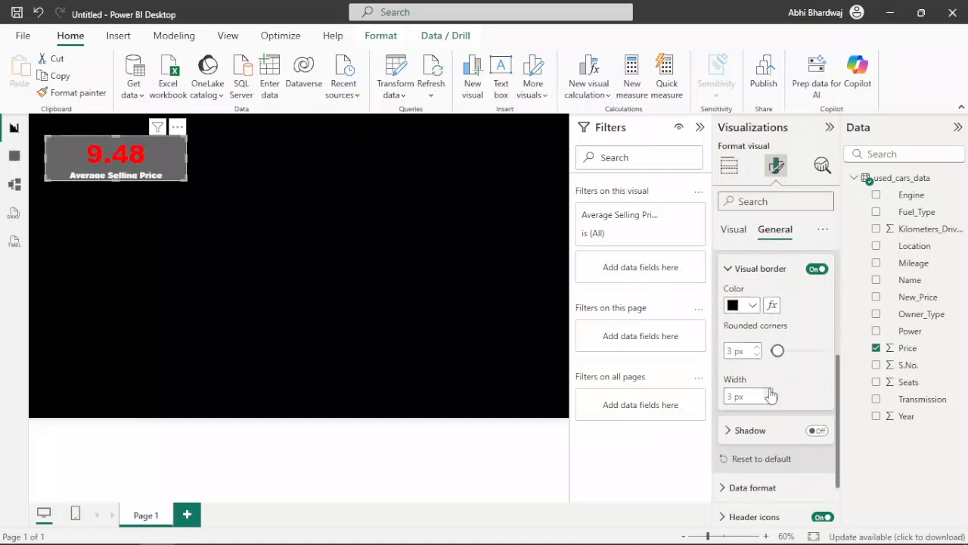
Step: Turn on the card's shadow and set its color to the second-lightest gray shade of white
{"action": "left_click", "coordinate": [817, 431]}
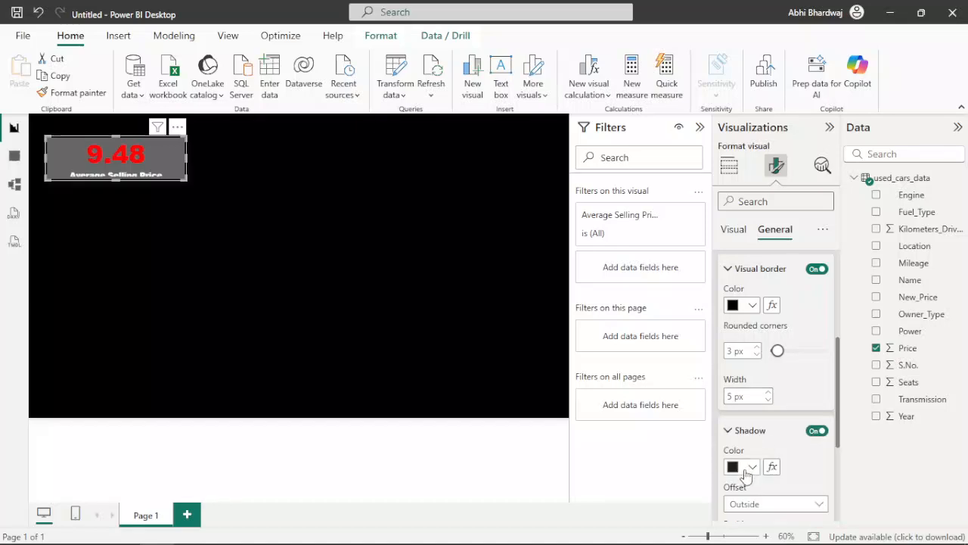
{"action": "left_click", "coordinate": [744, 470]}
{"action": "left_click", "coordinate": [742, 292]}
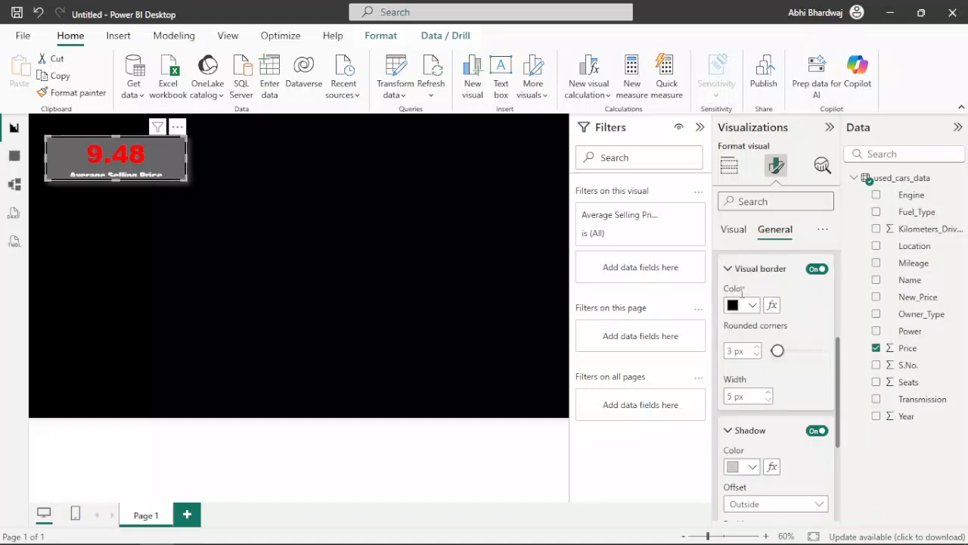
Step: Change the card's visual border color to the second-lightest gray shade of white
{"action": "left_click", "coordinate": [744, 305]}
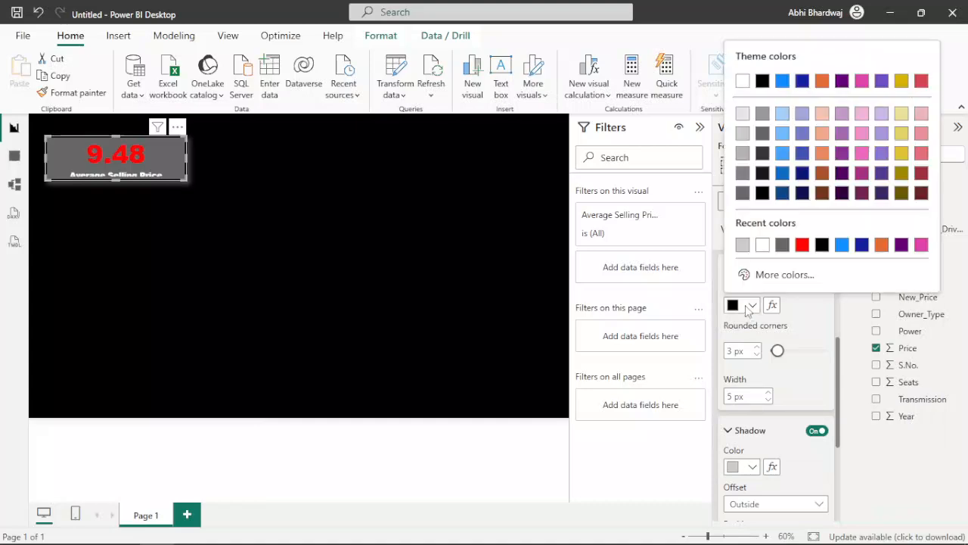
{"action": "left_click", "coordinate": [742, 140]}
{"action": "left_click", "coordinate": [382, 189]}
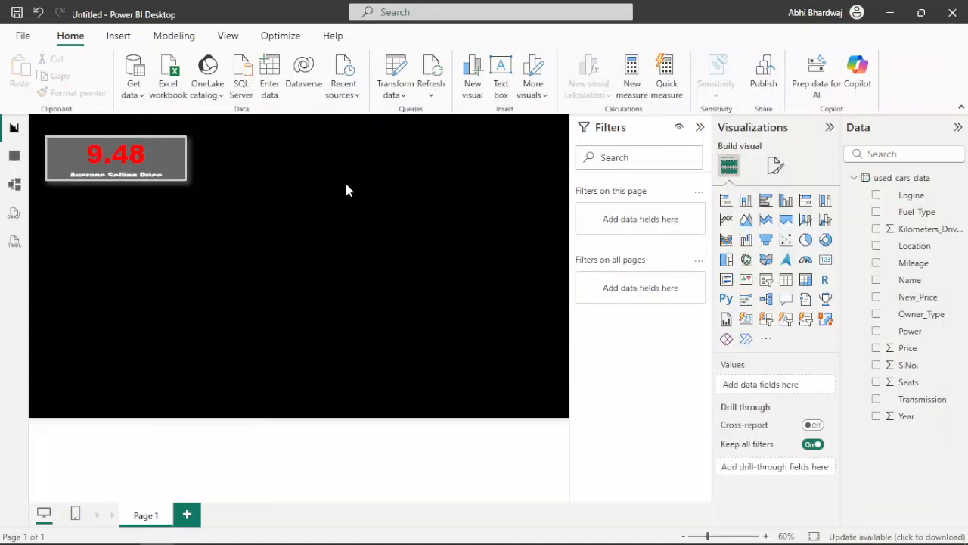
Step: Enlarge the card slightly from its lower-right corner and lower its upper edge a little
{"action": "left_click", "coordinate": [185, 181]}
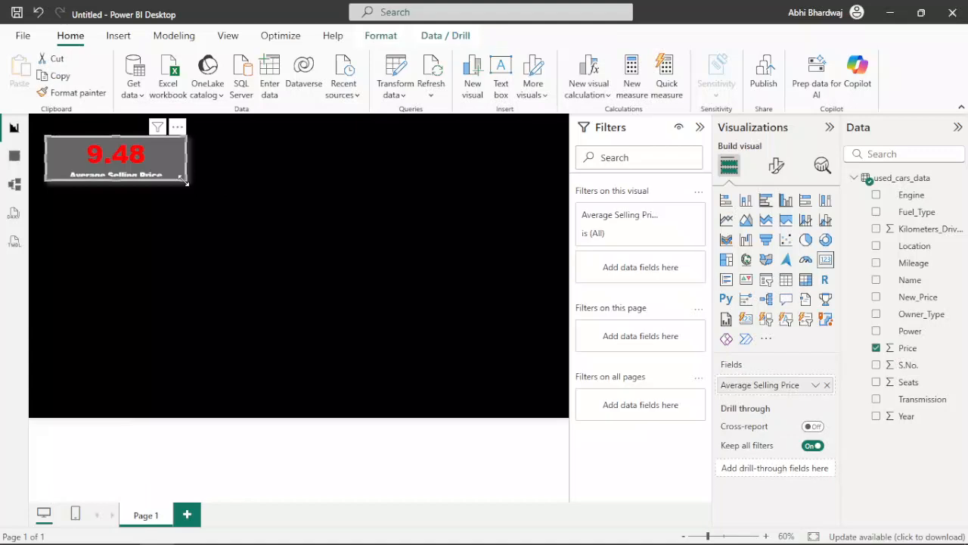
{"action": "left_click_drag", "start_coordinate": [185, 189], "coordinate": [202, 196]}
{"action": "left_click", "coordinate": [264, 191]}
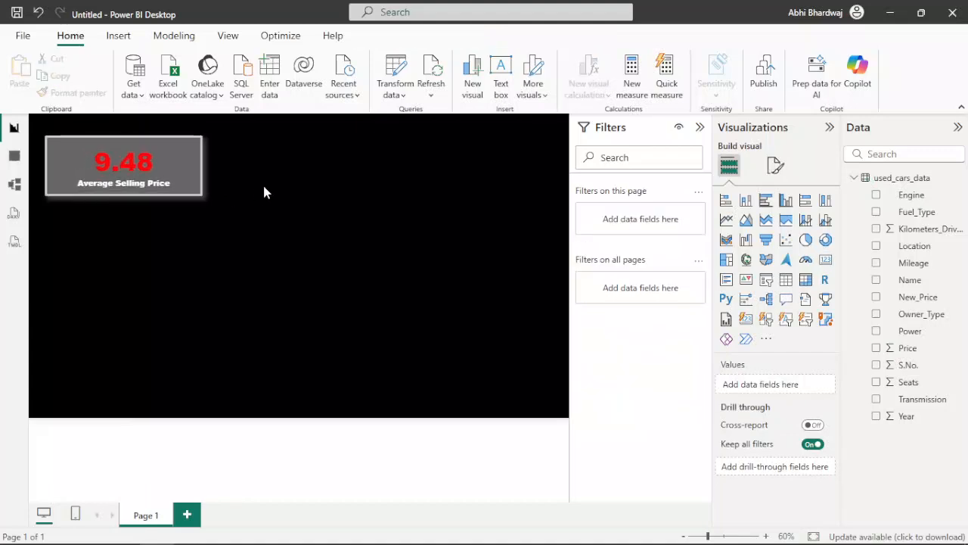
{"action": "left_click", "coordinate": [132, 141]}
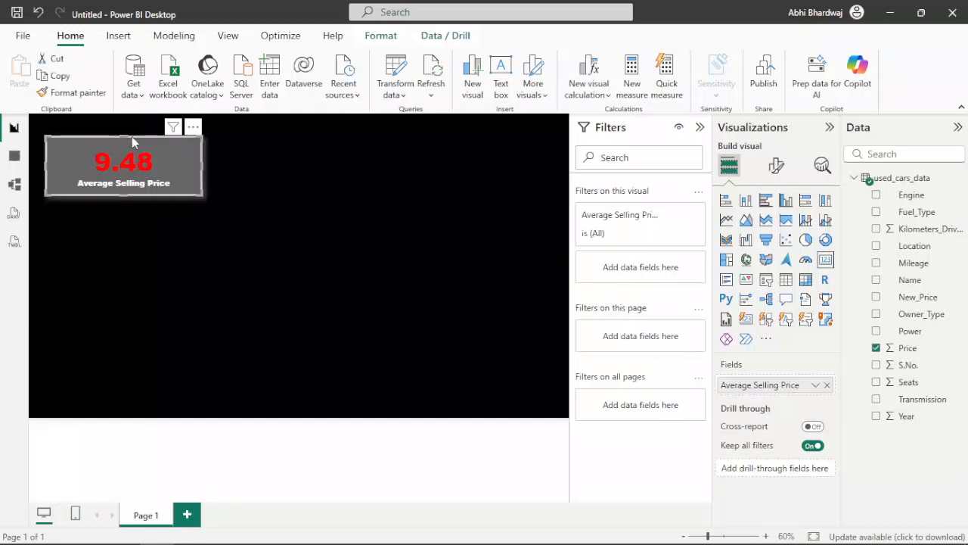
{"action": "left_click_drag", "start_coordinate": [120, 136], "coordinate": [120, 146]}
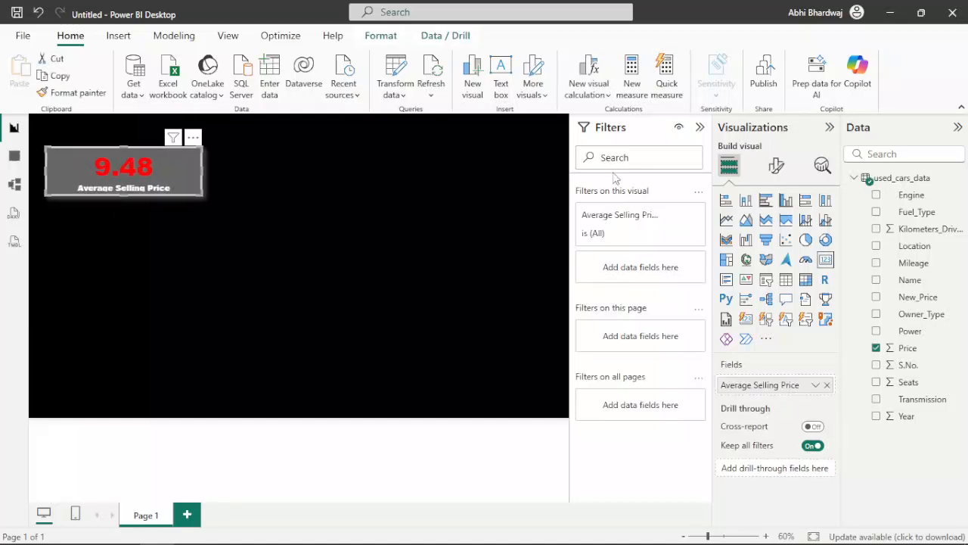
Step: Set the font size of the card's callout value to 38
{"action": "left_click", "coordinate": [777, 168]}
{"action": "left_click", "coordinate": [724, 263]}
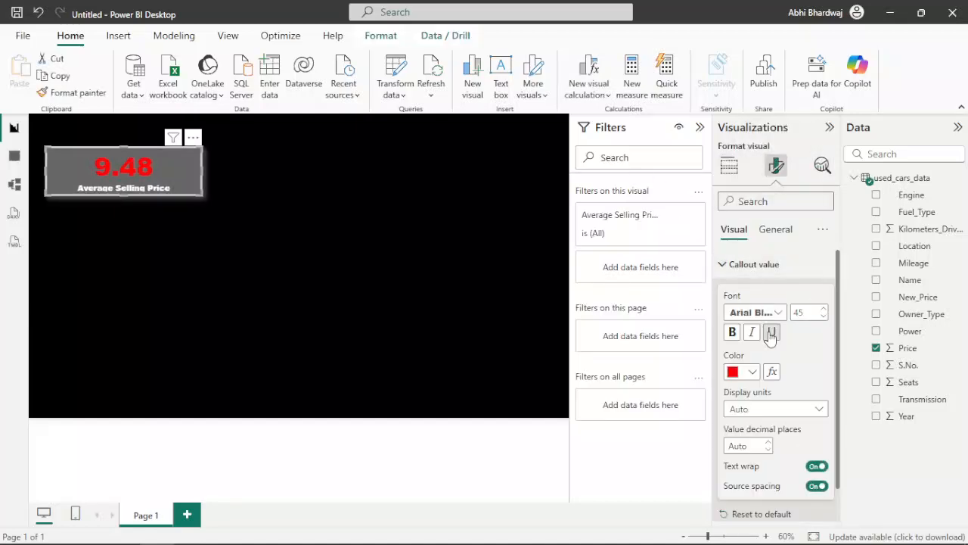
{"action": "left_click", "coordinate": [824, 310]}
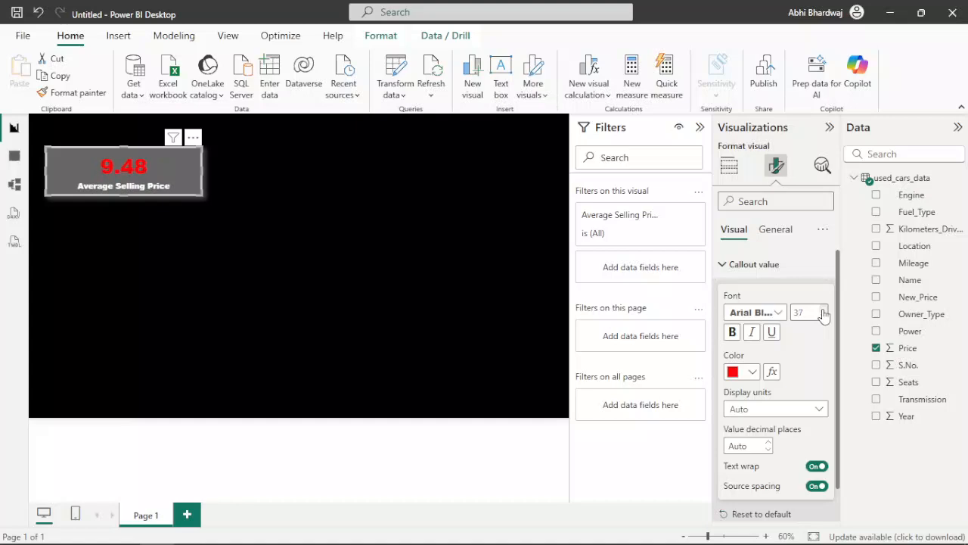
{"action": "left_click", "coordinate": [824, 310]}
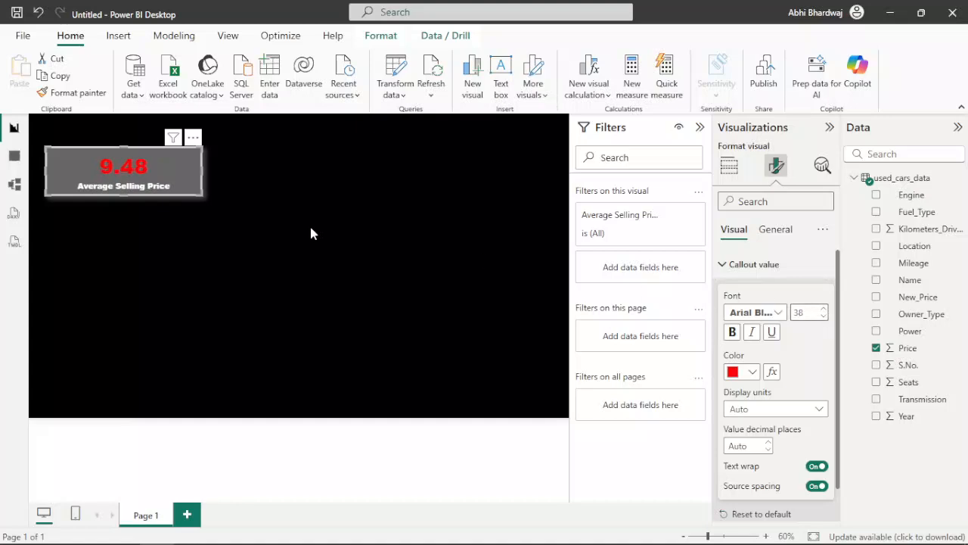
{"action": "left_click", "coordinate": [249, 220]}
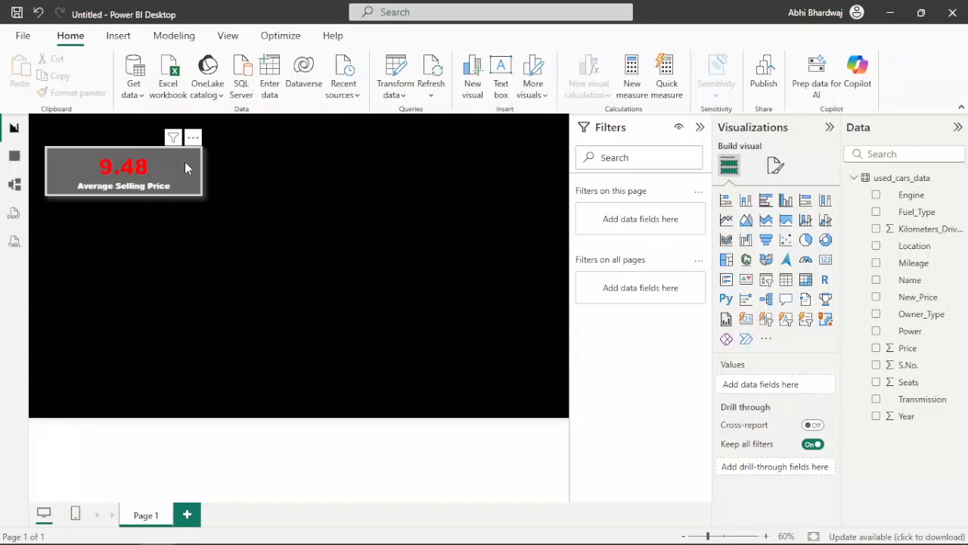
Step: Stack two copies of the average selling price card with the original near the page's upper-left corner, and collapse the Filters pane
{"action": "left_click_drag", "start_coordinate": [184, 161], "coordinate": [191, 158]}
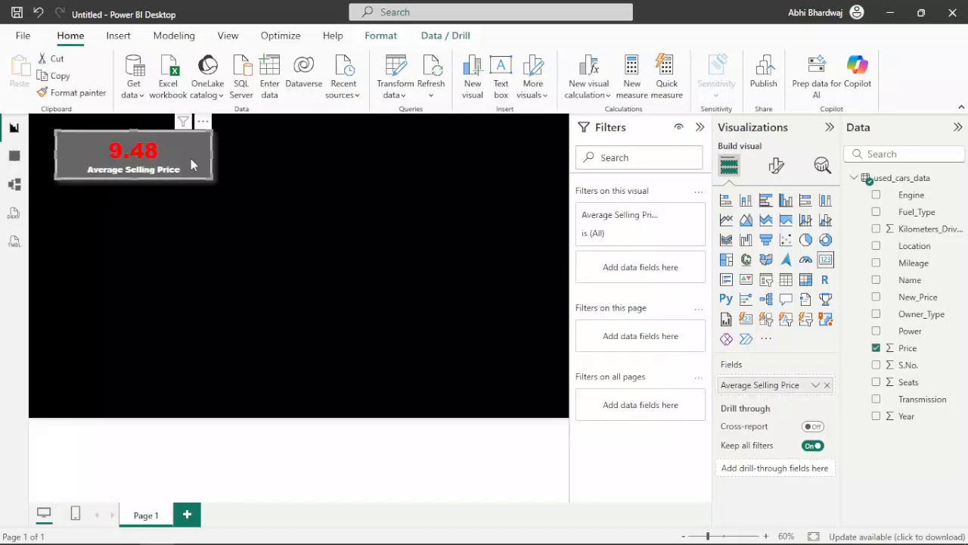
{"action": "key", "text": "ctrl+c"}
{"action": "key", "text": "ctrl+v"}
{"action": "left_click_drag", "start_coordinate": [191, 158], "coordinate": [177, 264]}
{"action": "key", "text": "ctrl+v"}
{"action": "left_click", "coordinate": [698, 129]}
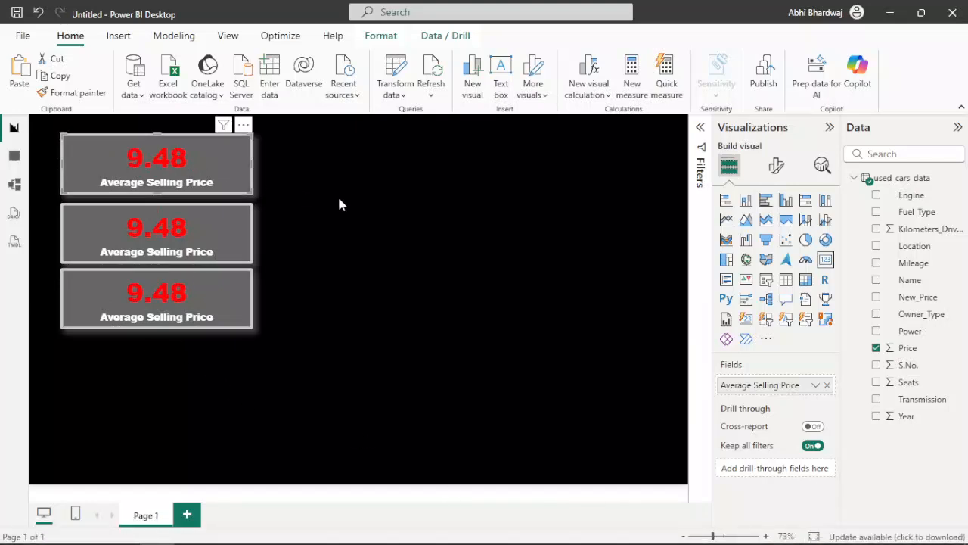
Step: Replace the middle card's Average Selling Price field with Price and summarize it by Maximum
{"action": "left_click", "coordinate": [211, 235]}
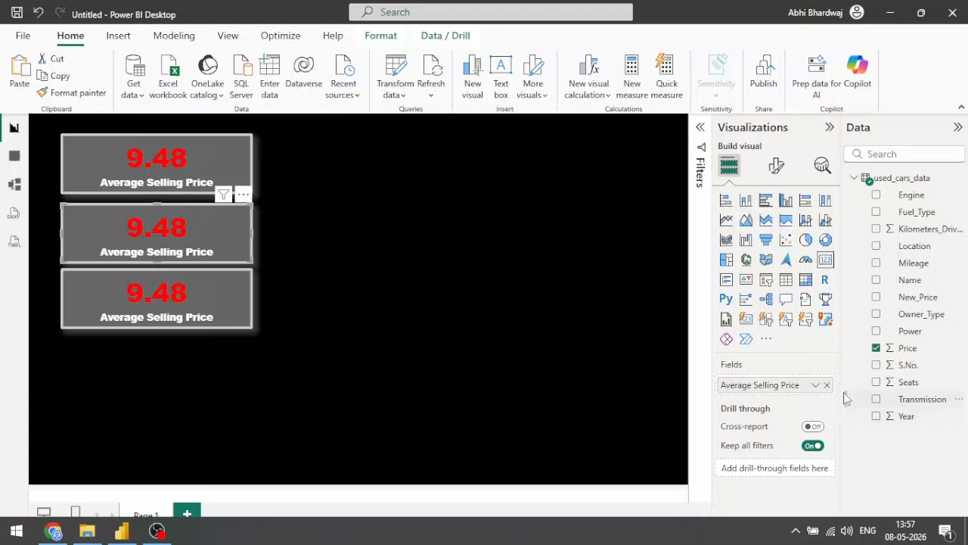
{"action": "left_click", "coordinate": [828, 386]}
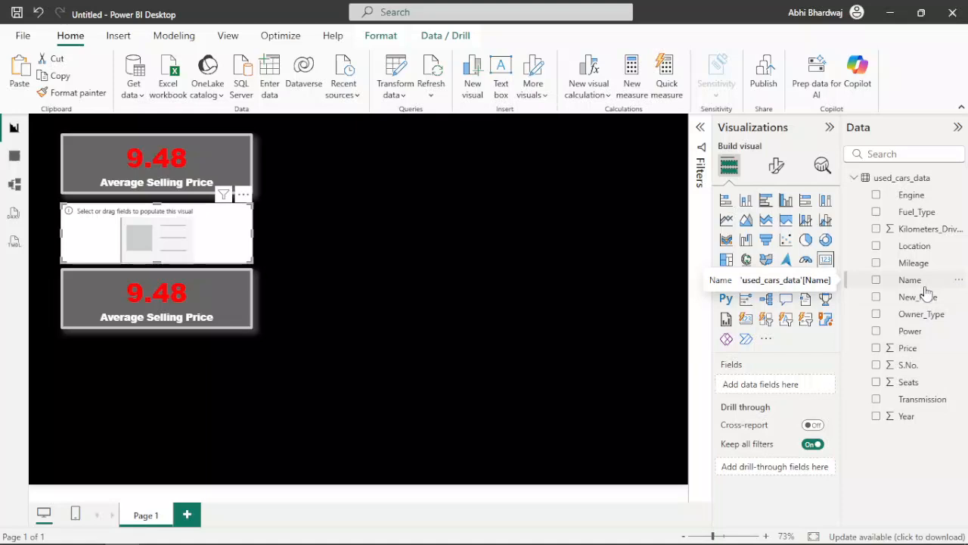
{"action": "left_click_drag", "start_coordinate": [917, 352], "coordinate": [761, 387]}
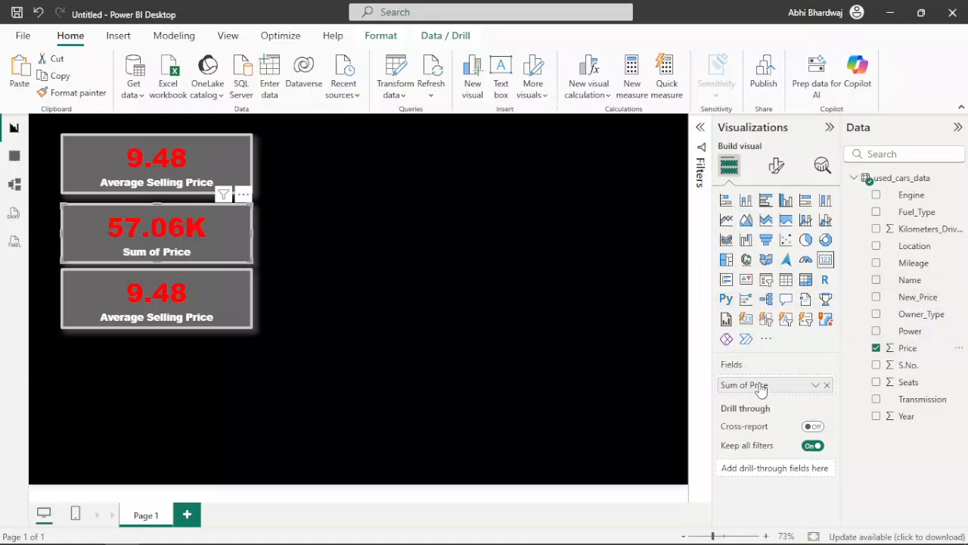
{"action": "right_click", "coordinate": [762, 387]}
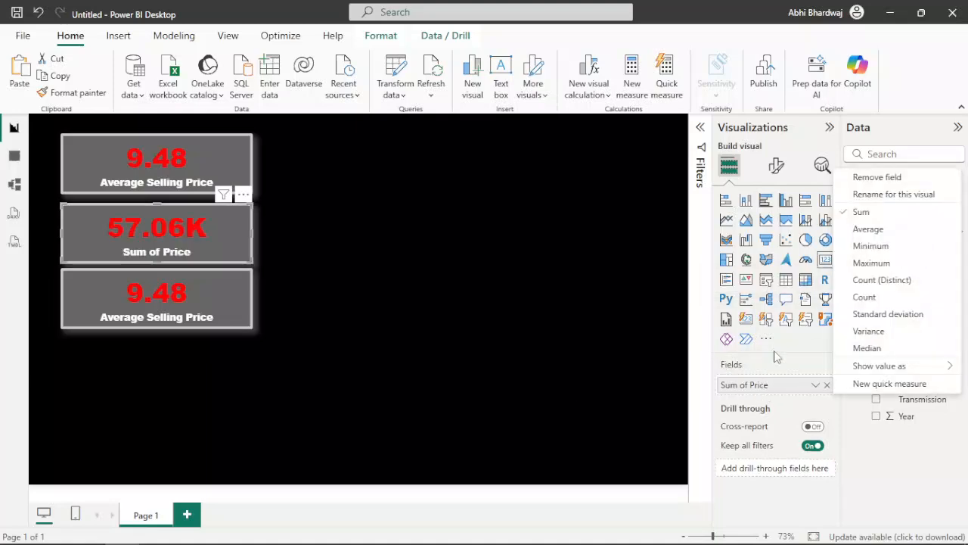
{"action": "left_click", "coordinate": [871, 263]}
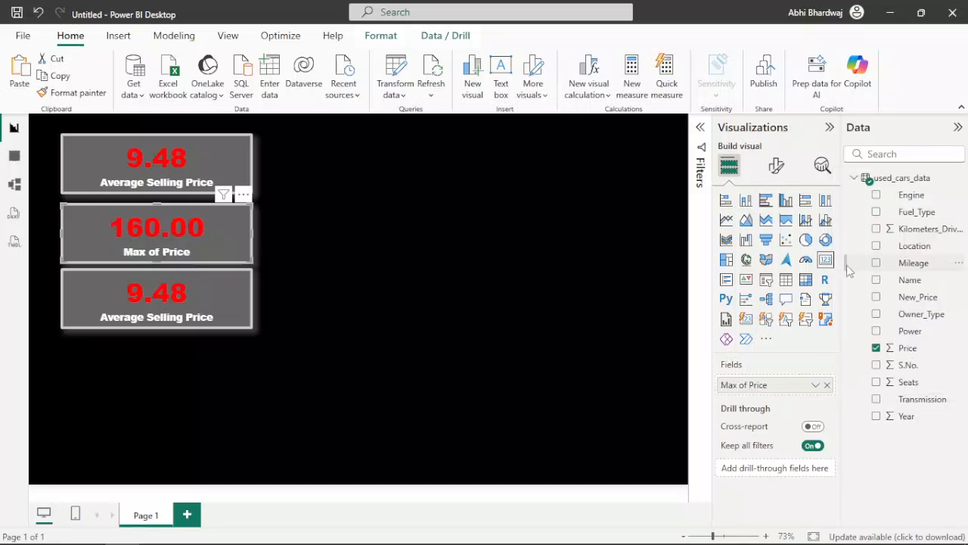
Step: Rename the middle card's Max of Price field as Highest Selling Price for this visual
{"action": "left_click", "coordinate": [775, 168]}
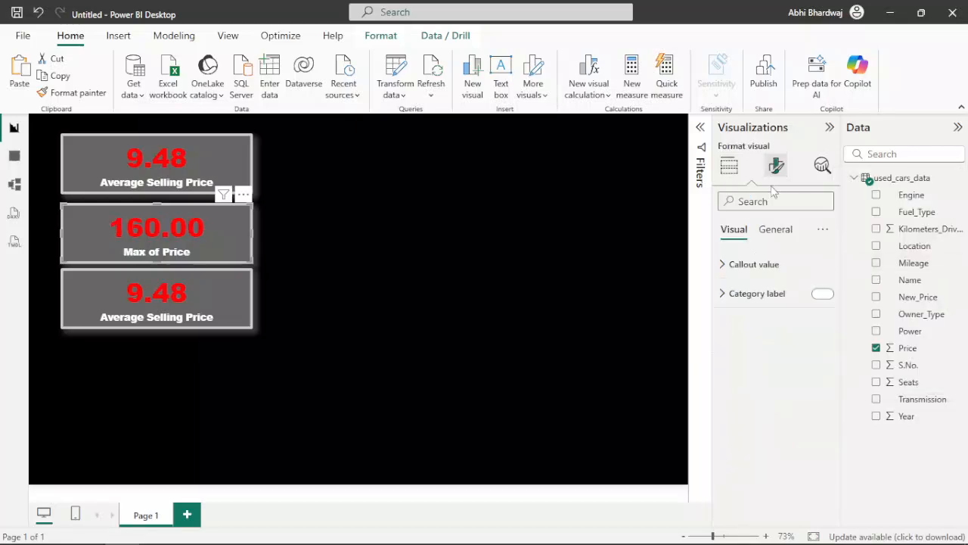
{"action": "left_click", "coordinate": [770, 293]}
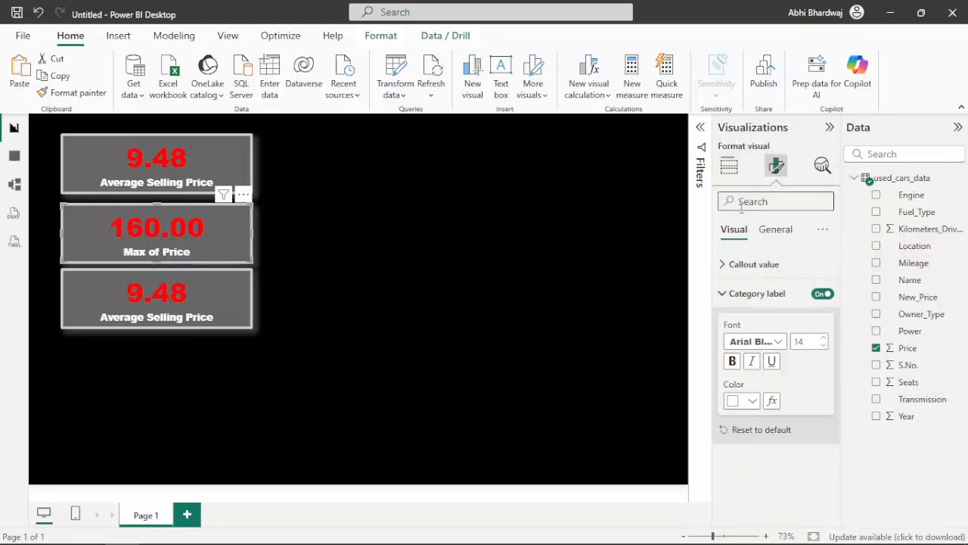
{"action": "left_click", "coordinate": [729, 166]}
{"action": "right_click", "coordinate": [765, 386]}
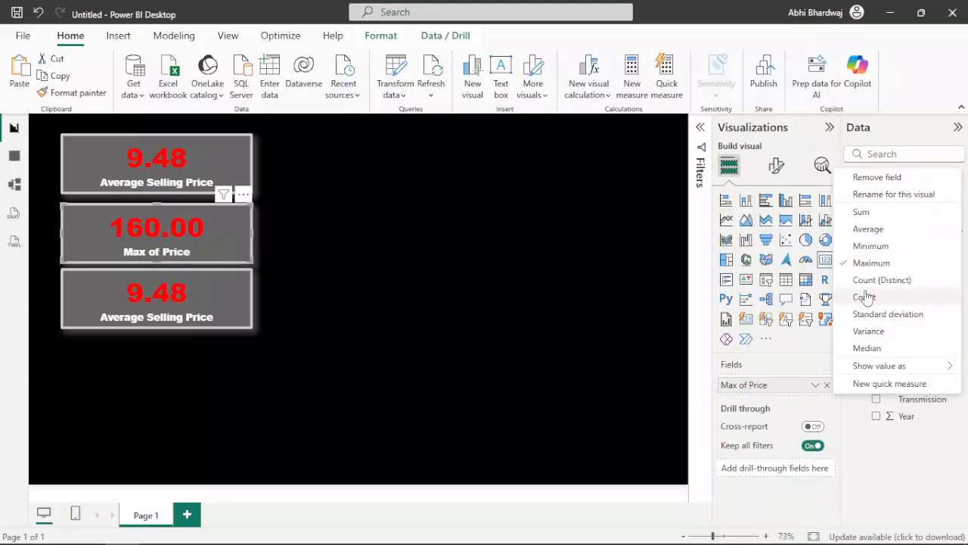
{"action": "left_click", "coordinate": [877, 195]}
{"action": "key", "text": "ctrl+a"}
{"action": "type", "text": "Highest Se"}
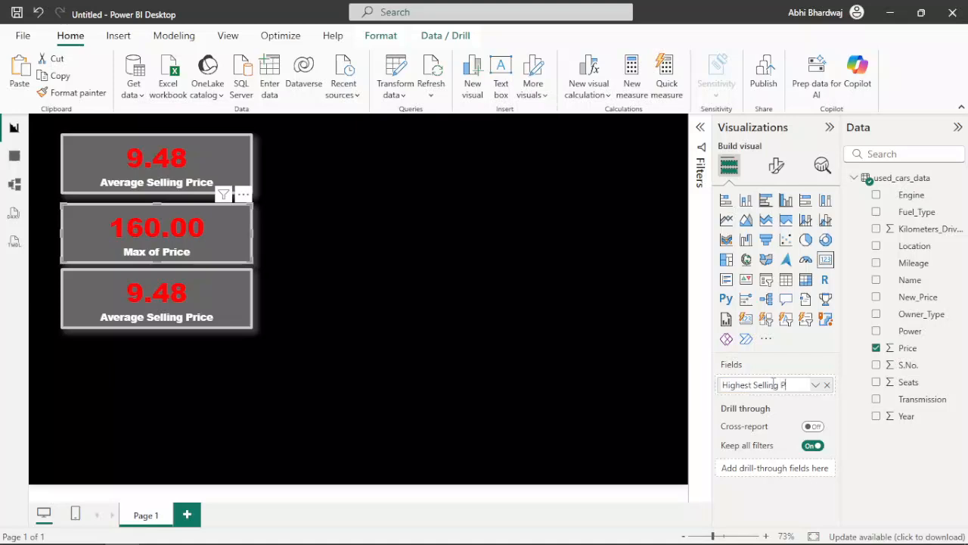
{"action": "key", "text": "Return"}
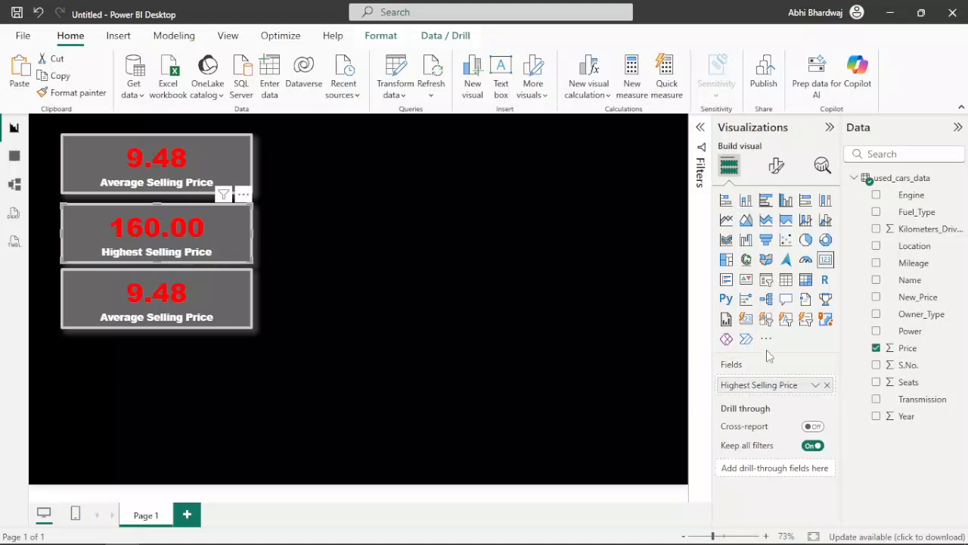
Step: Try summarizing the bottom card's price by Minimum, and switch it back to Average
{"action": "left_click", "coordinate": [247, 321]}
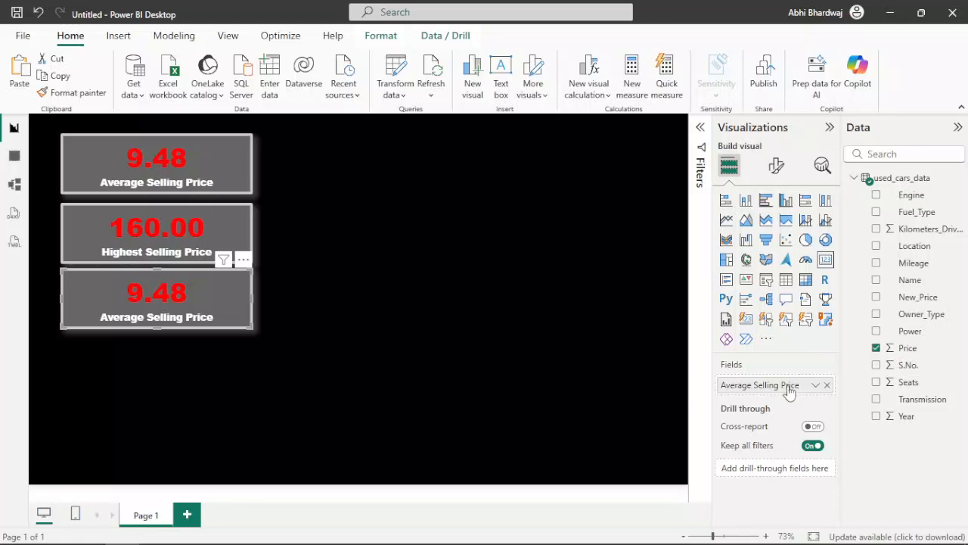
{"action": "left_click", "coordinate": [816, 384]}
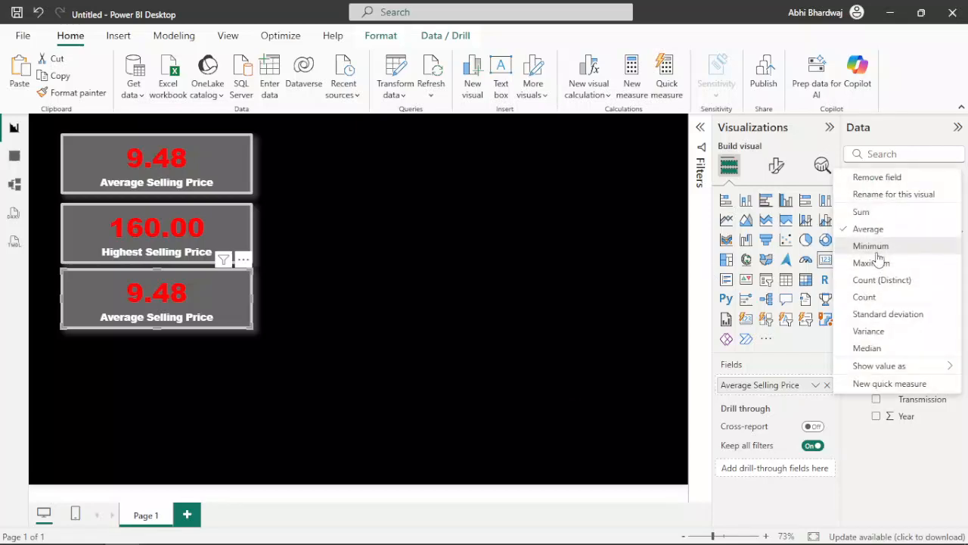
{"action": "left_click", "coordinate": [876, 254]}
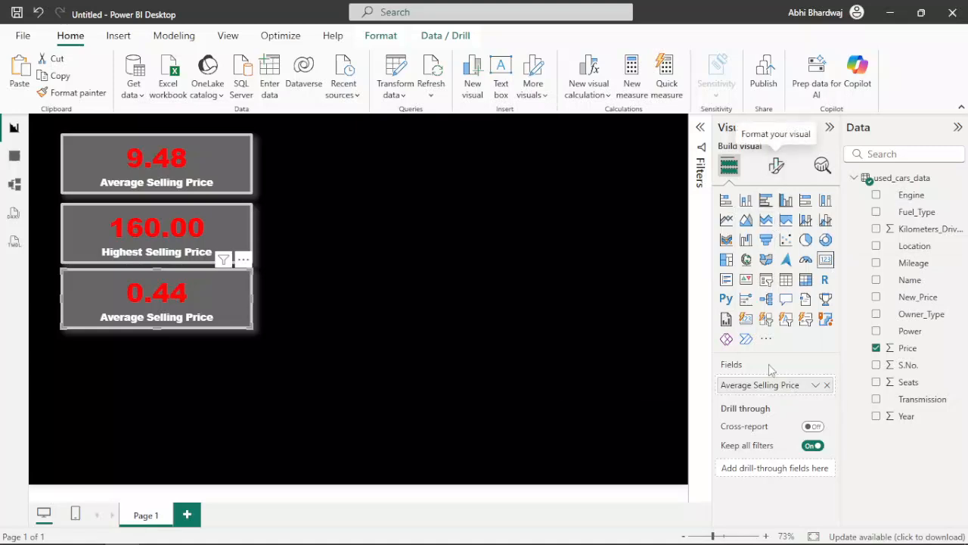
{"action": "left_click", "coordinate": [815, 385]}
{"action": "left_click", "coordinate": [847, 227]}
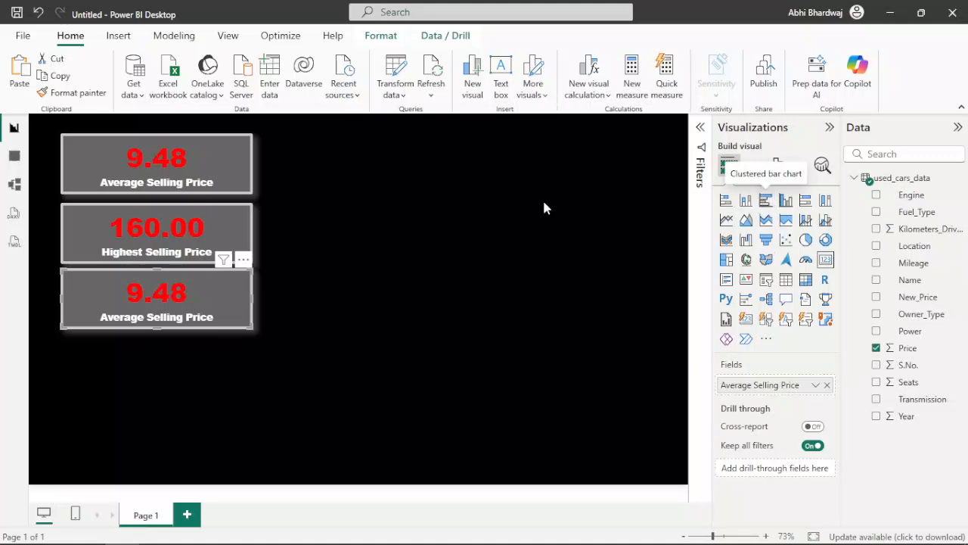
Step: Replace the middle card's field with New_Price summarized by Last, and rename it Highest Price
{"action": "left_click", "coordinate": [186, 234]}
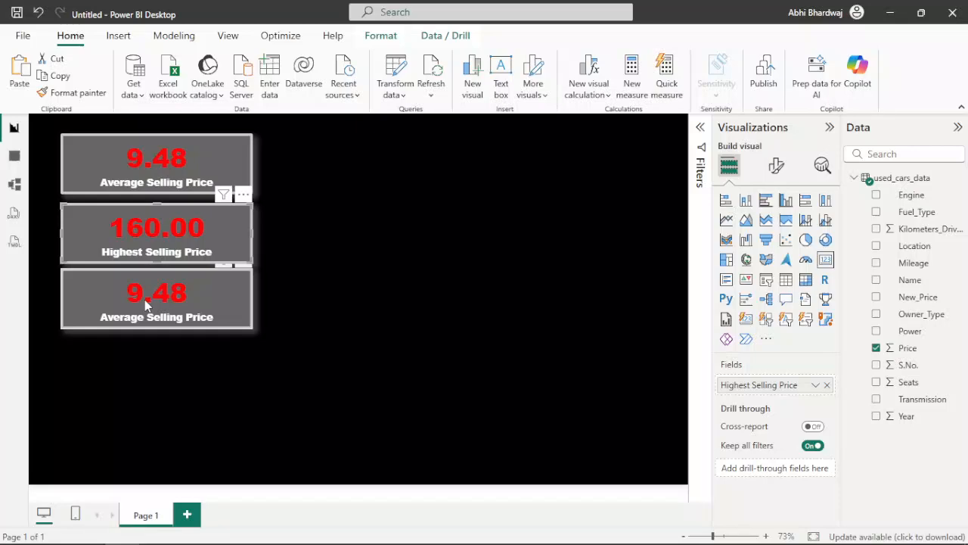
{"action": "left_click_drag", "start_coordinate": [913, 298], "coordinate": [764, 391]}
{"action": "right_click", "coordinate": [765, 390]}
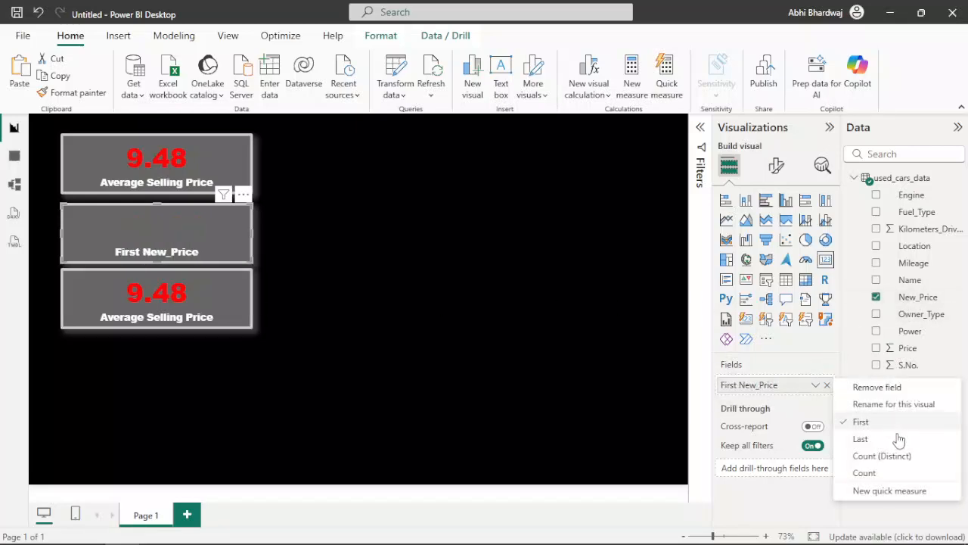
{"action": "left_click", "coordinate": [867, 441]}
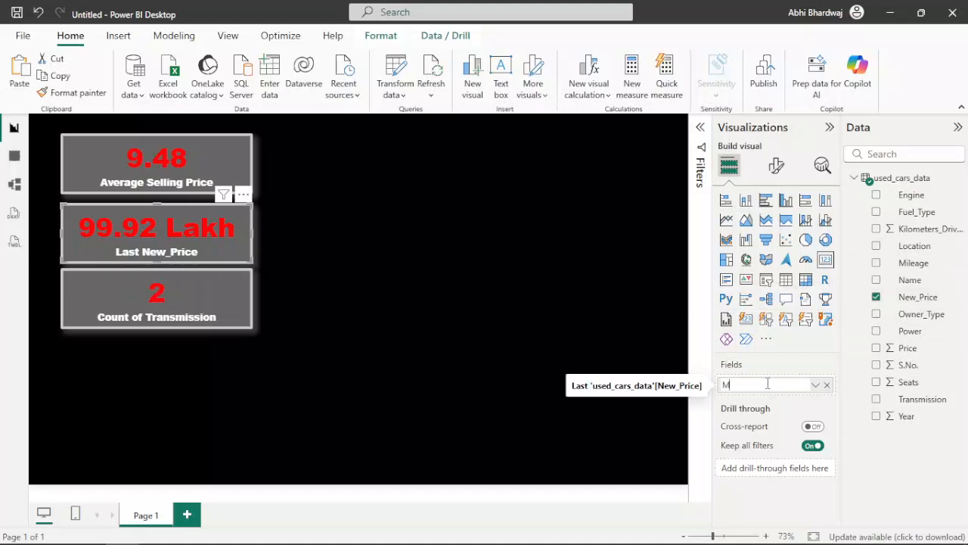
{"action": "type", "text": "x"}
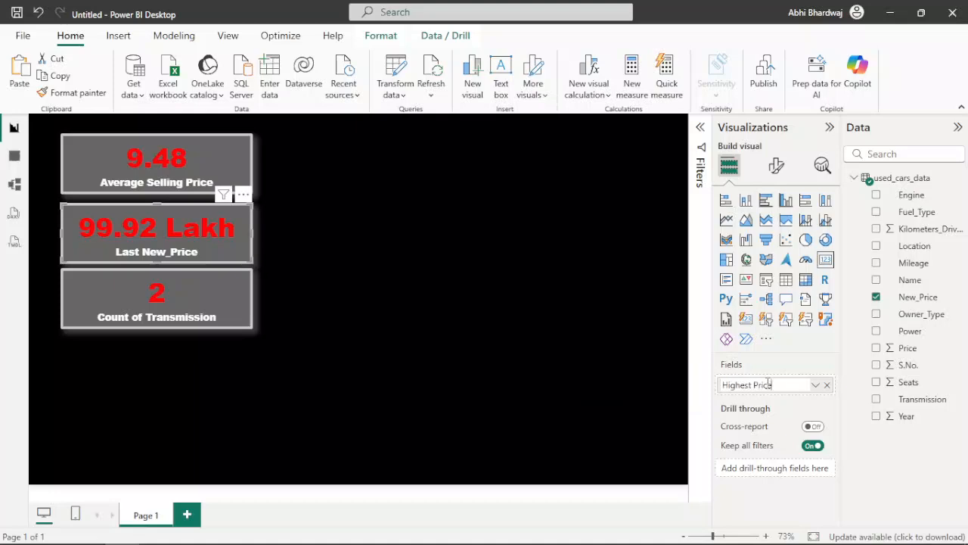
{"action": "key", "text": "Return"}
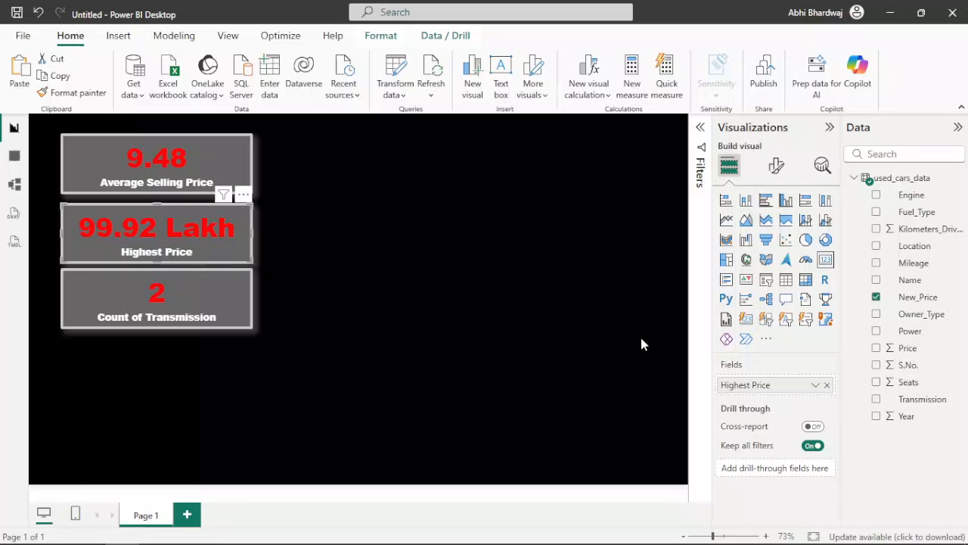
Step: Replace the bottom card's field with Name and summarize it by Count
{"action": "left_click", "coordinate": [215, 318]}
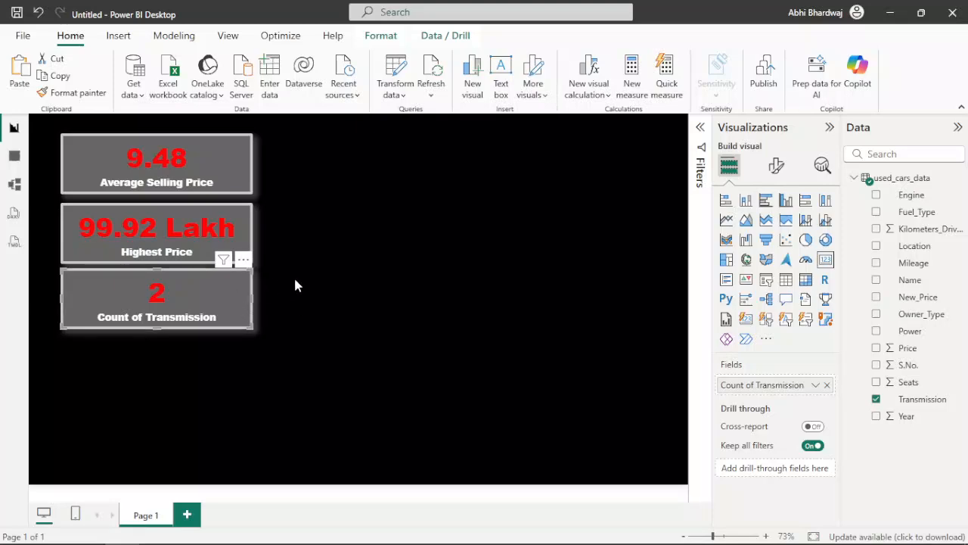
{"action": "left_click_drag", "start_coordinate": [910, 280], "coordinate": [775, 390]}
{"action": "right_click", "coordinate": [775, 389]}
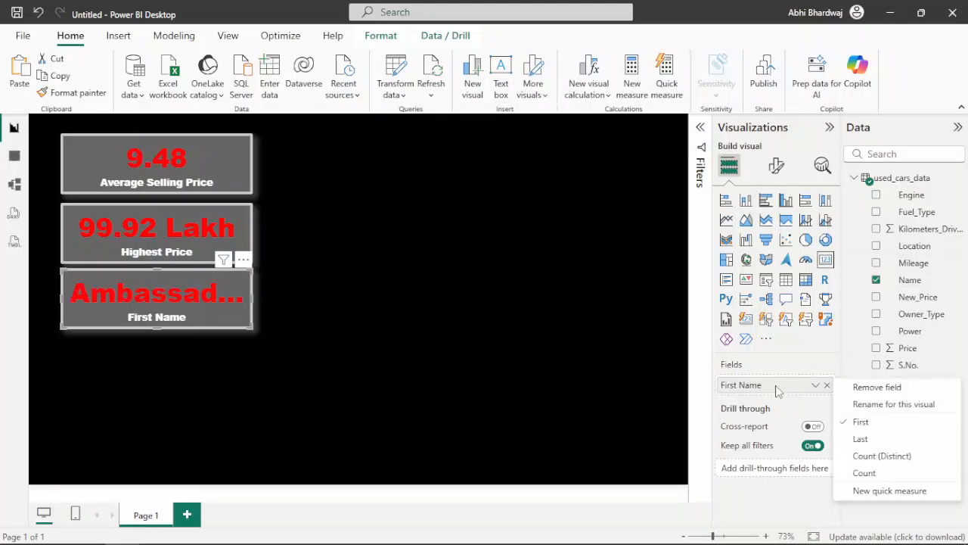
{"action": "left_click", "coordinate": [865, 473]}
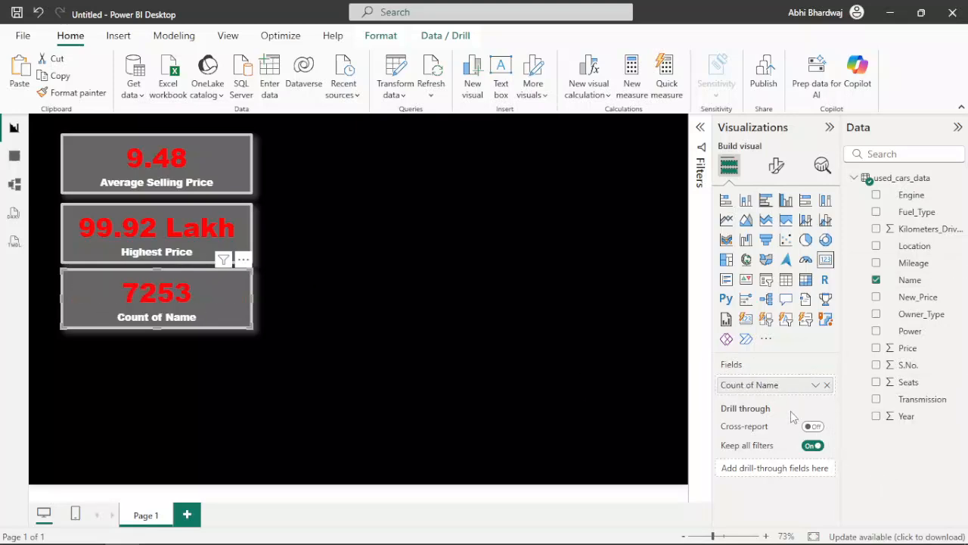
Step: Rename the bottom card's Count of Name field as Total Cars Listed for this visual
{"action": "right_click", "coordinate": [761, 387]}
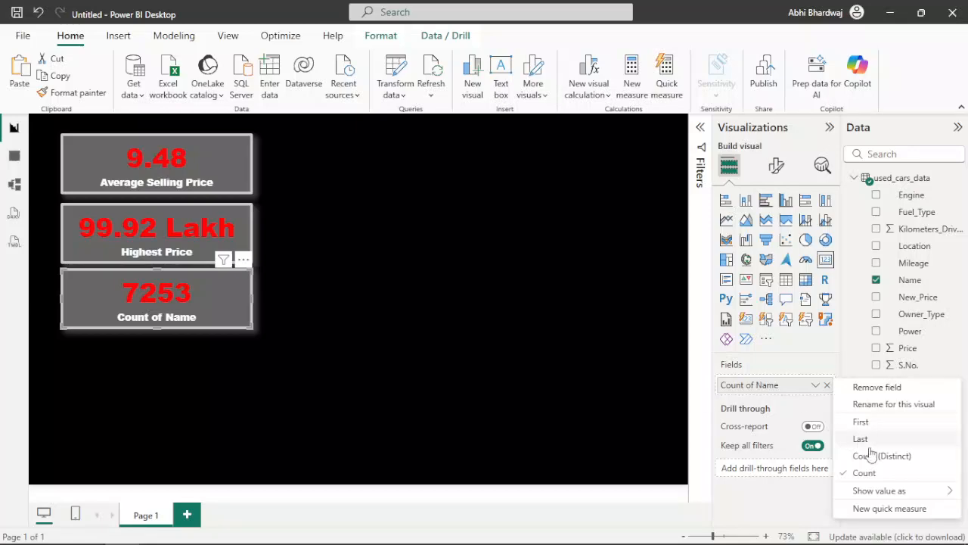
{"action": "left_click", "coordinate": [878, 404]}
{"action": "type", "text": "Total "}
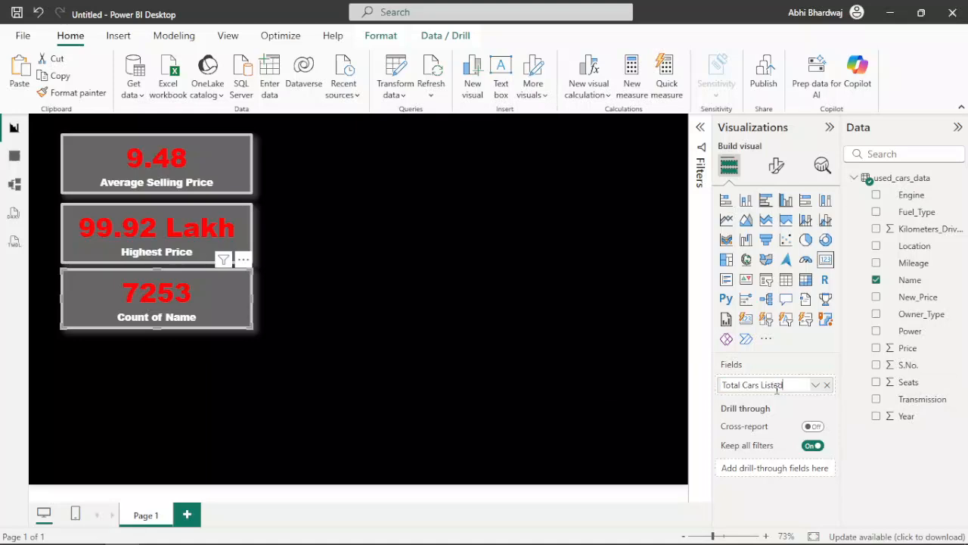
{"action": "type", "text": "Cars Listed"}
{"action": "key", "text": "Return"}
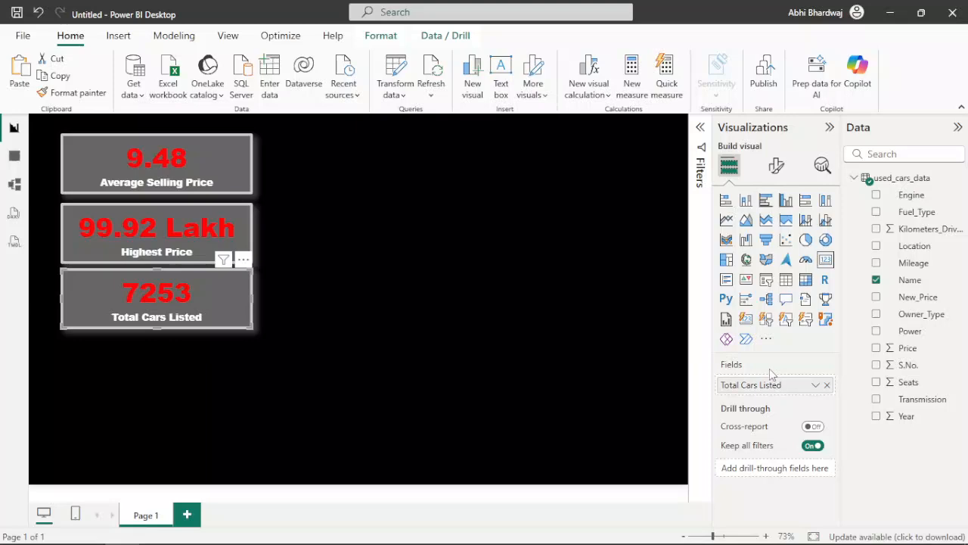
{"action": "left_click", "coordinate": [294, 345]}
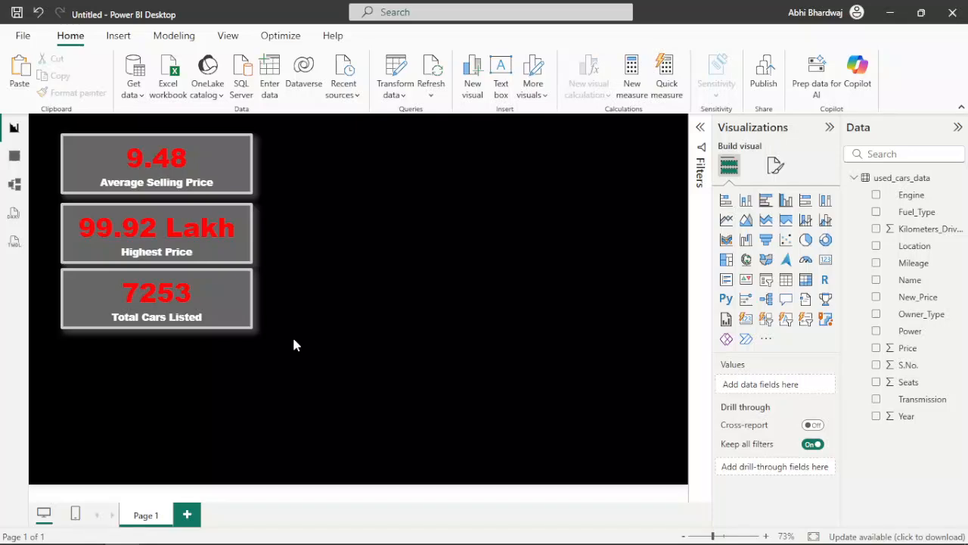
Step: Place a copy of the Total Cars Listed card below the stack and turn it into a slightly larger stacked bar chart
{"action": "left_click_drag", "start_coordinate": [221, 308], "coordinate": [214, 434]}
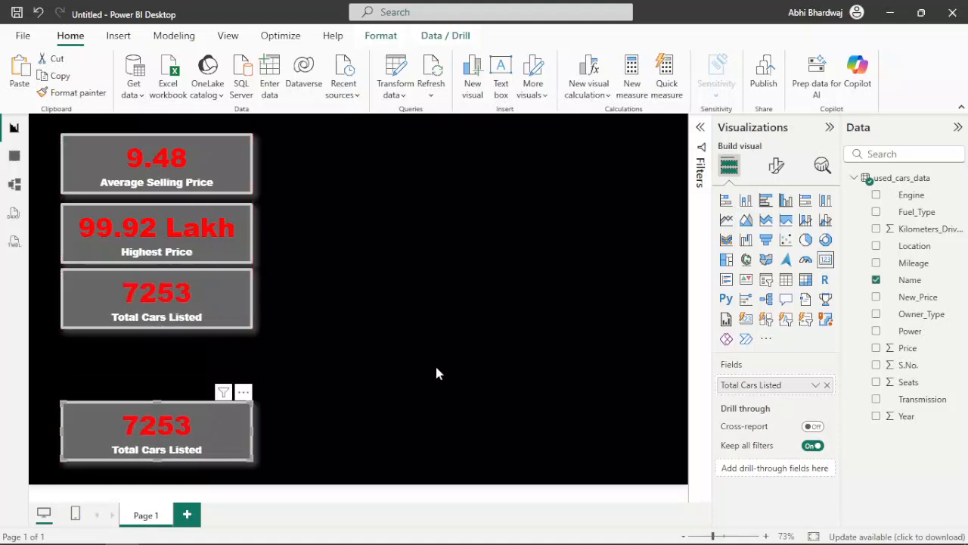
{"action": "left_click", "coordinate": [726, 201]}
{"action": "left_click_drag", "start_coordinate": [254, 398], "coordinate": [263, 354]}
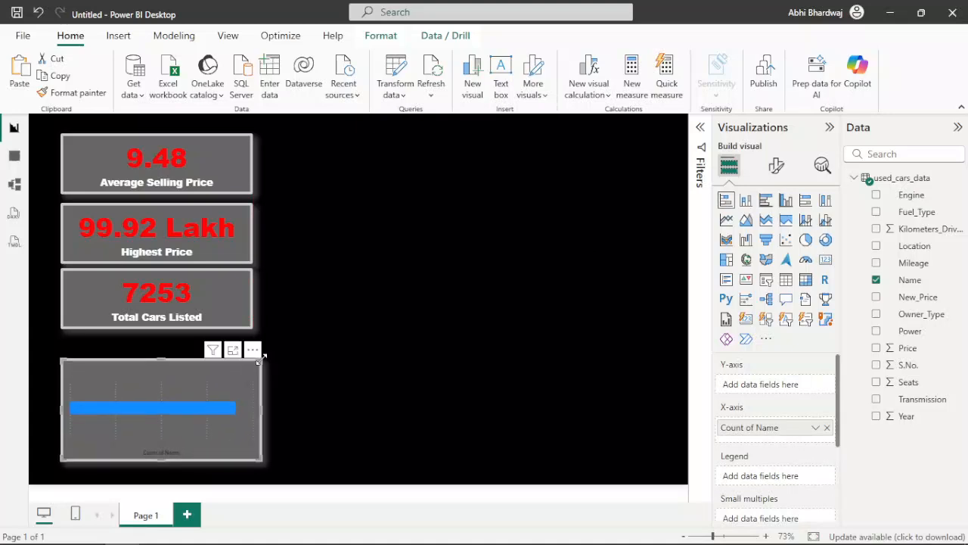
Step: Assign Name to the bar chart's Y-axis and the count of Owner_Type to its X-axis
{"action": "left_click", "coordinate": [829, 428]}
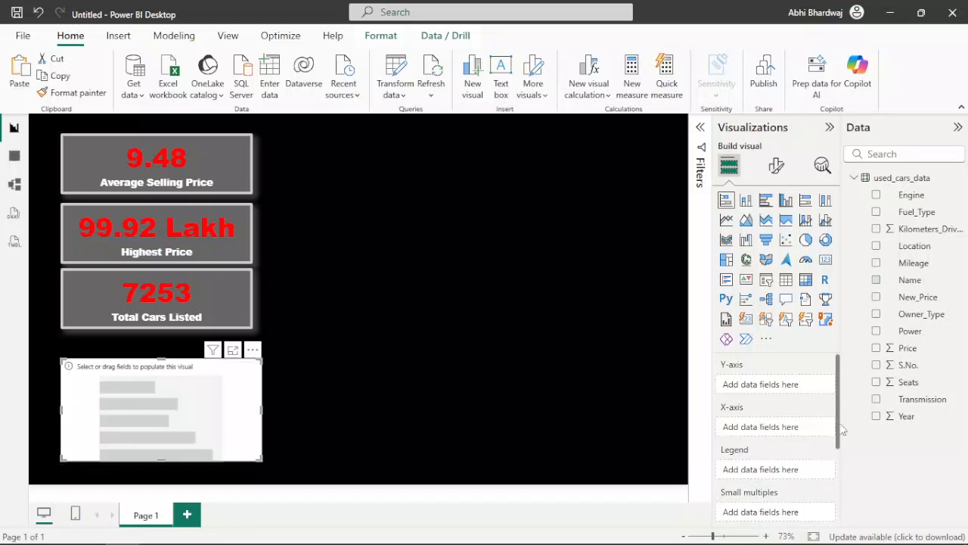
{"action": "left_click_drag", "start_coordinate": [930, 289], "coordinate": [767, 432]}
{"action": "right_click", "coordinate": [767, 431]}
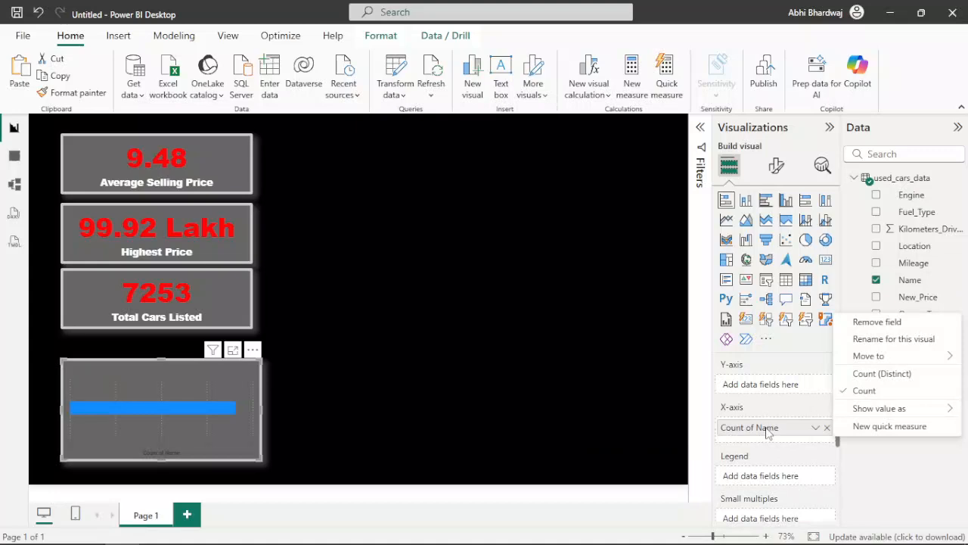
{"action": "left_click", "coordinate": [775, 406]}
{"action": "left_click_drag", "start_coordinate": [789, 429], "coordinate": [786, 388]}
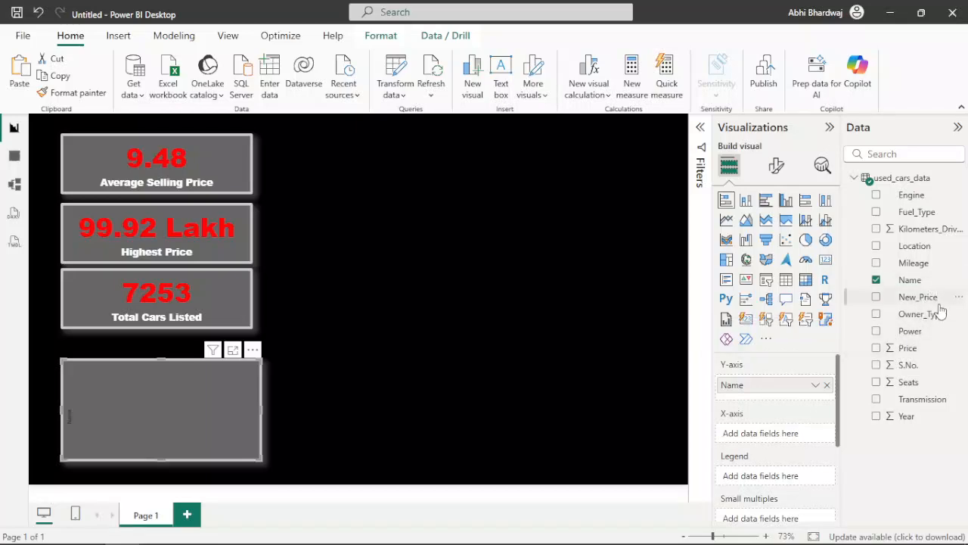
{"action": "left_click_drag", "start_coordinate": [938, 322], "coordinate": [788, 439]}
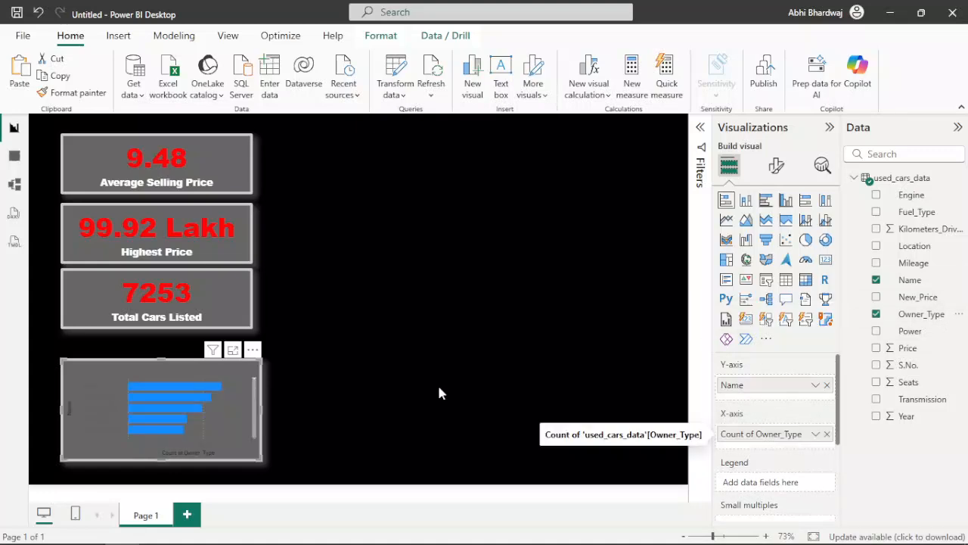
{"action": "mouse_move", "coordinate": [149, 387]}
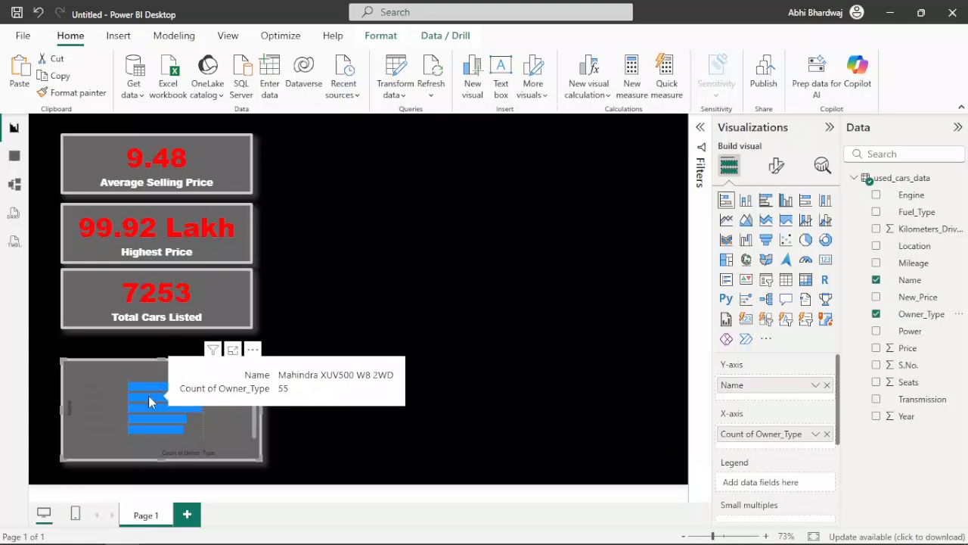
{"action": "mouse_move", "coordinate": [148, 411]}
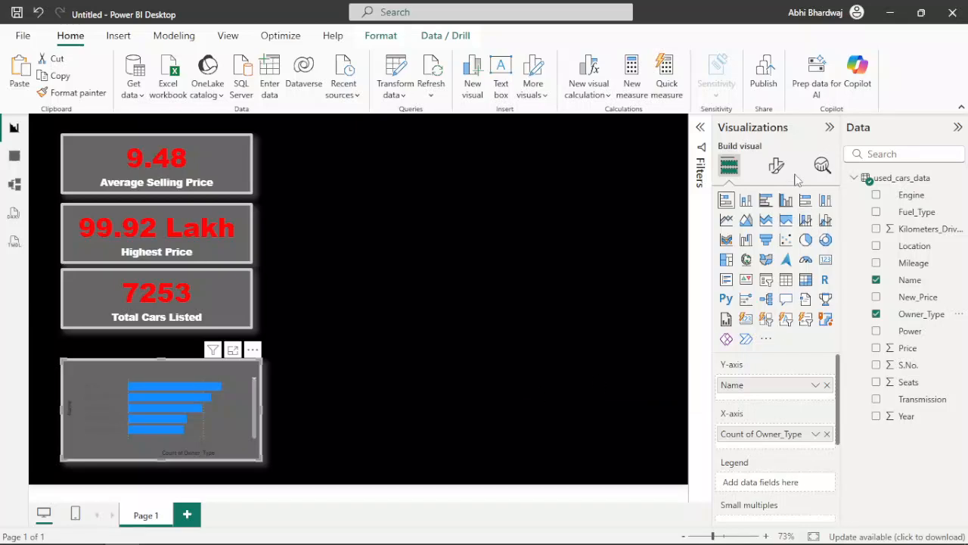
Step: Turn off the values and titles of both the X-axis and the Y-axis on the bar chart
{"action": "left_click", "coordinate": [777, 164]}
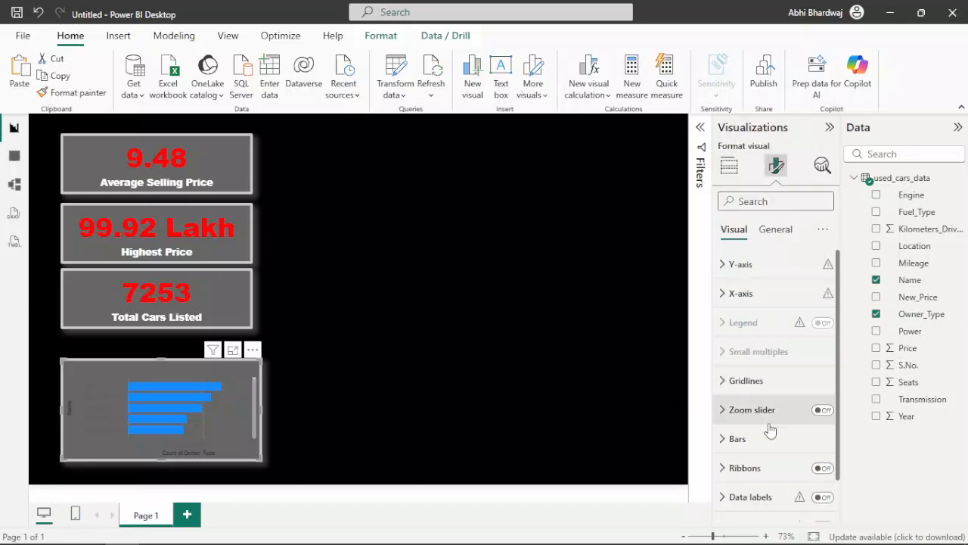
{"action": "scroll", "coordinate": [761, 439], "scroll_direction": "down", "scroll_amount": 1}
{"action": "scroll", "coordinate": [758, 363], "scroll_direction": "up", "scroll_amount": 1}
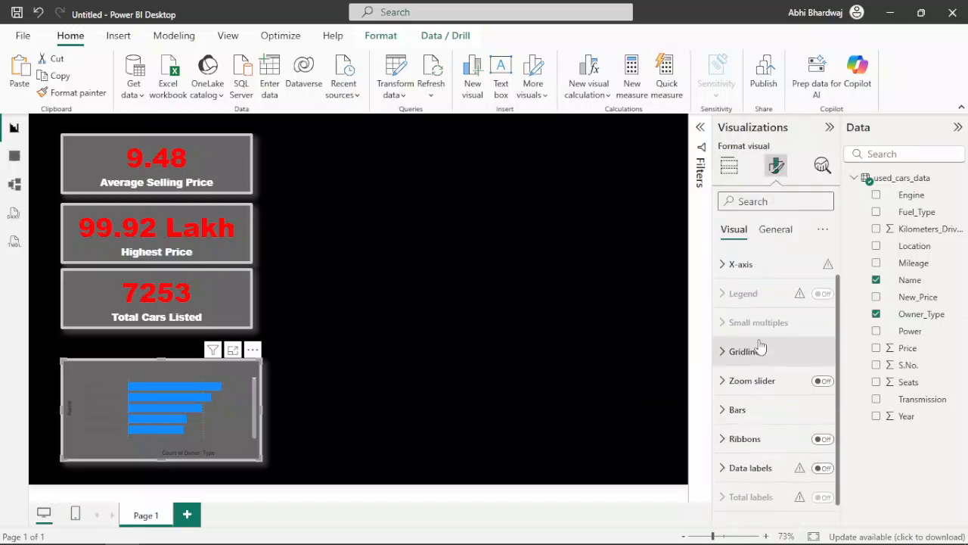
{"action": "left_click", "coordinate": [745, 293]}
{"action": "left_click", "coordinate": [816, 477]}
{"action": "left_click", "coordinate": [817, 508]}
{"action": "left_click", "coordinate": [757, 264]}
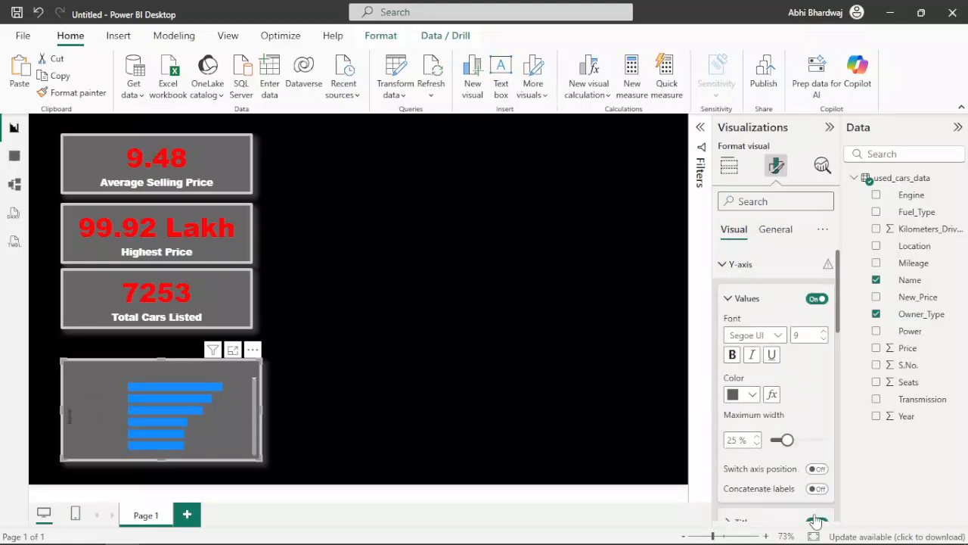
{"action": "left_click", "coordinate": [808, 299]}
{"action": "left_click", "coordinate": [816, 298]}
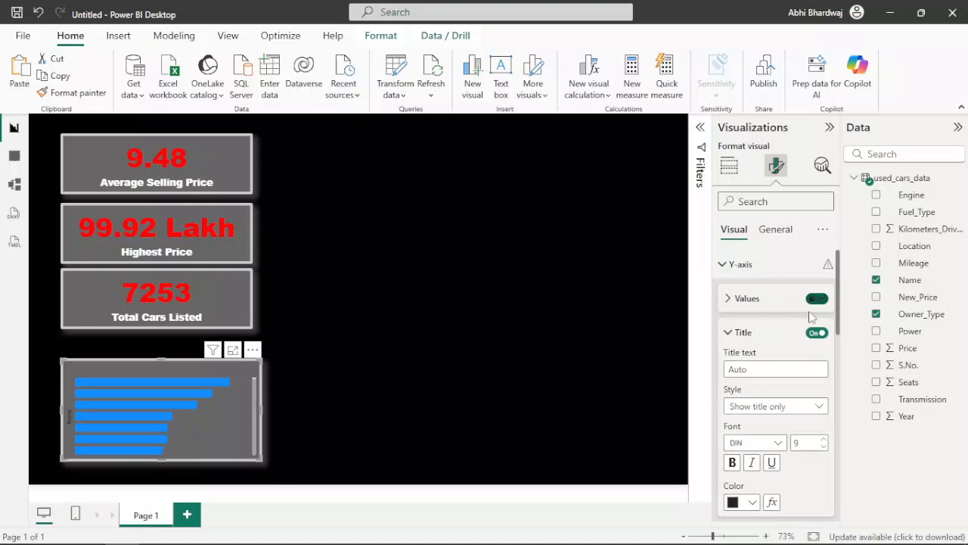
{"action": "left_click", "coordinate": [817, 332]}
Step: Change the color of all bars in the bar chart to red
{"action": "scroll", "coordinate": [766, 383], "scroll_direction": "down", "scroll_amount": 2}
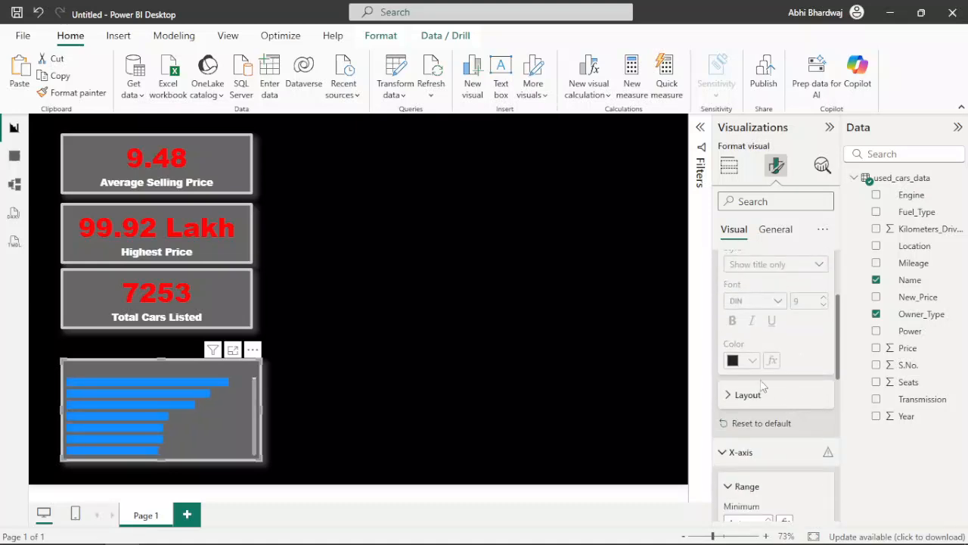
{"action": "scroll", "coordinate": [778, 401], "scroll_direction": "down", "scroll_amount": 2}
{"action": "scroll", "coordinate": [779, 403], "scroll_direction": "down", "scroll_amount": 1}
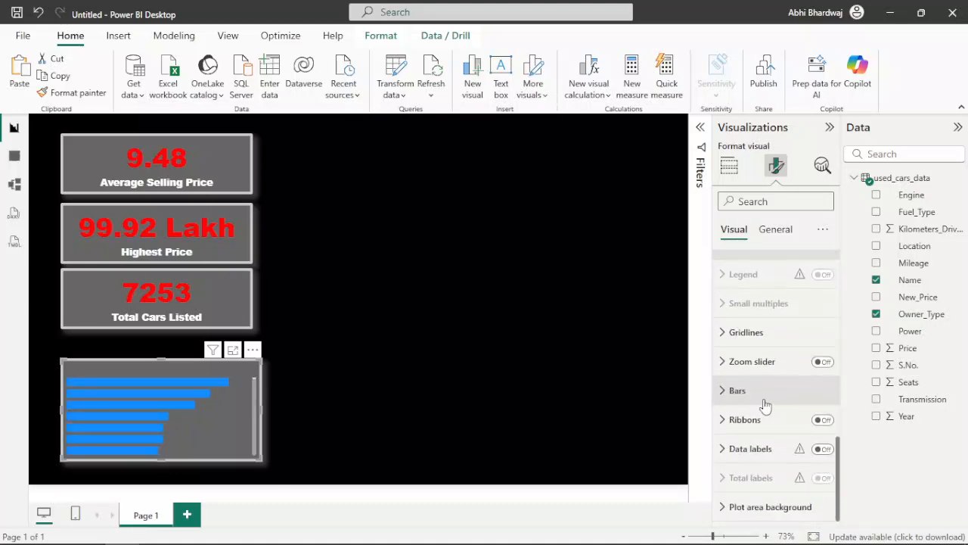
{"action": "left_click", "coordinate": [759, 391]}
{"action": "scroll", "coordinate": [756, 399], "scroll_direction": "down", "scroll_amount": 3}
{"action": "left_click", "coordinate": [753, 390]}
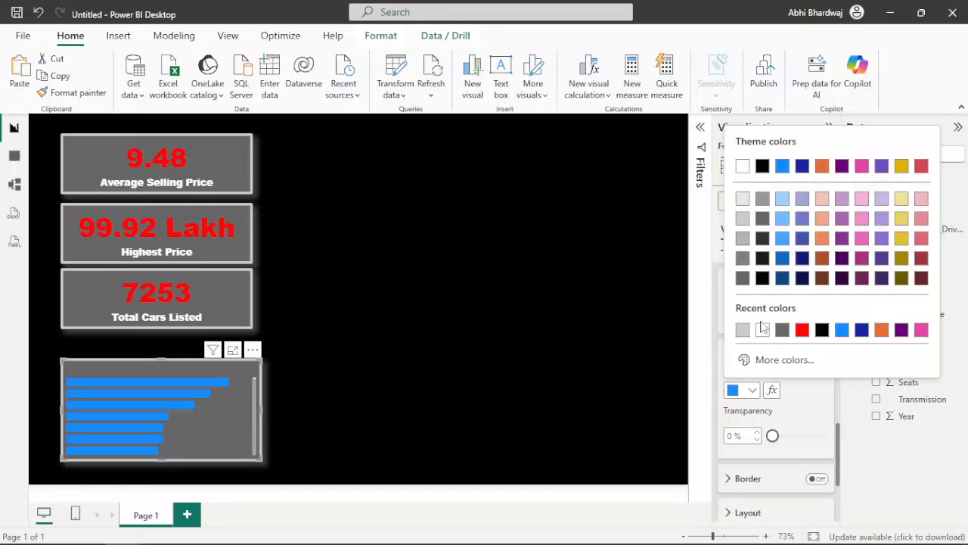
{"action": "left_click", "coordinate": [804, 331]}
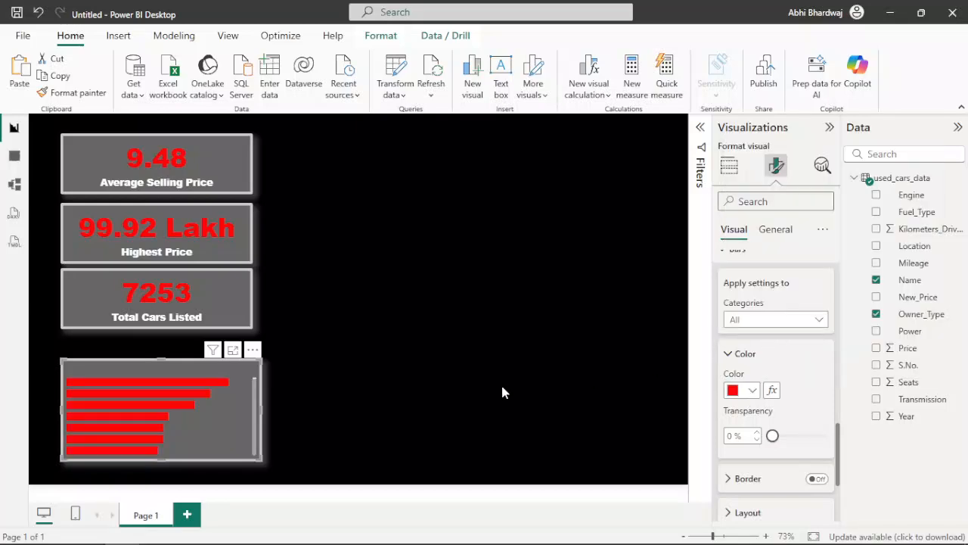
Step: Title the bar chart Car Model by No. of Owner and make the title text white
{"action": "scroll", "coordinate": [775, 340], "scroll_direction": "up", "scroll_amount": 3}
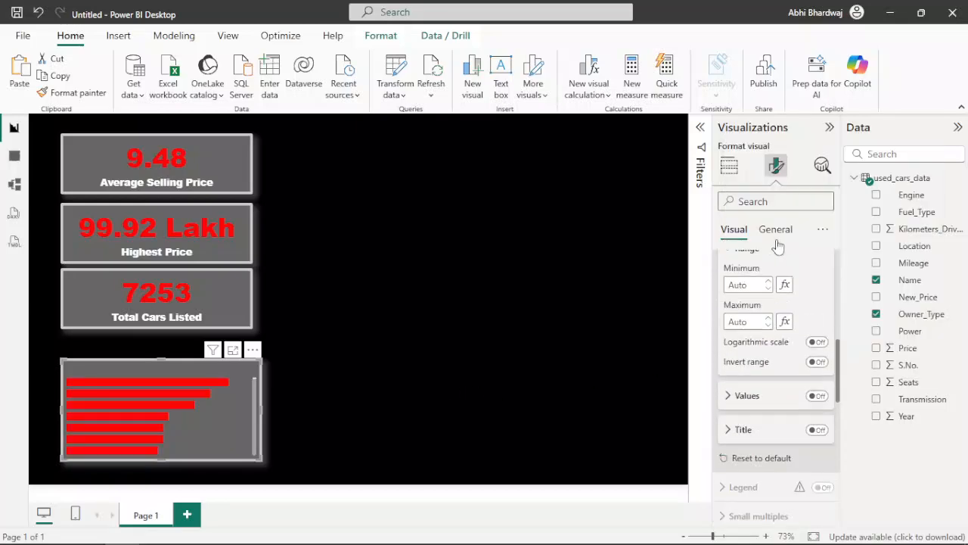
{"action": "left_click", "coordinate": [775, 229]}
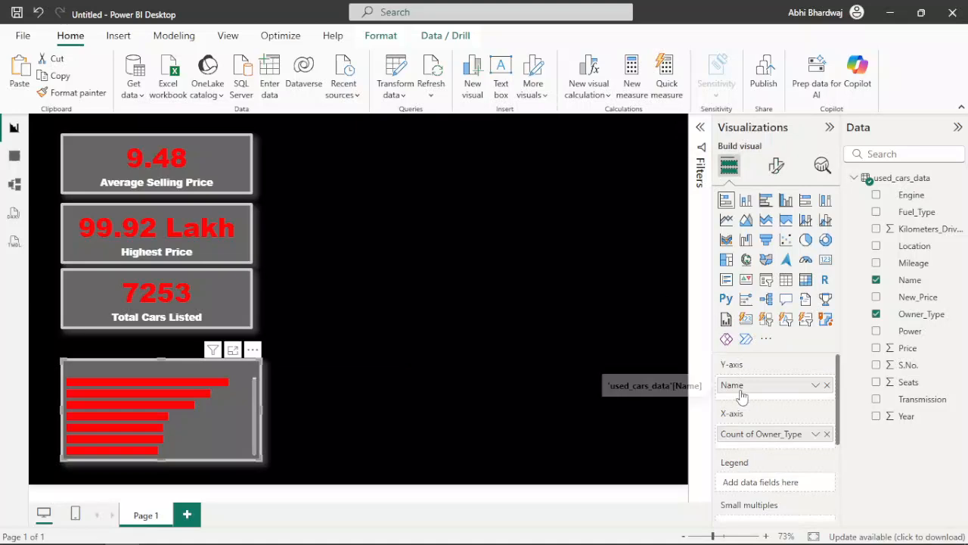
{"action": "mouse_move", "coordinate": [180, 389]}
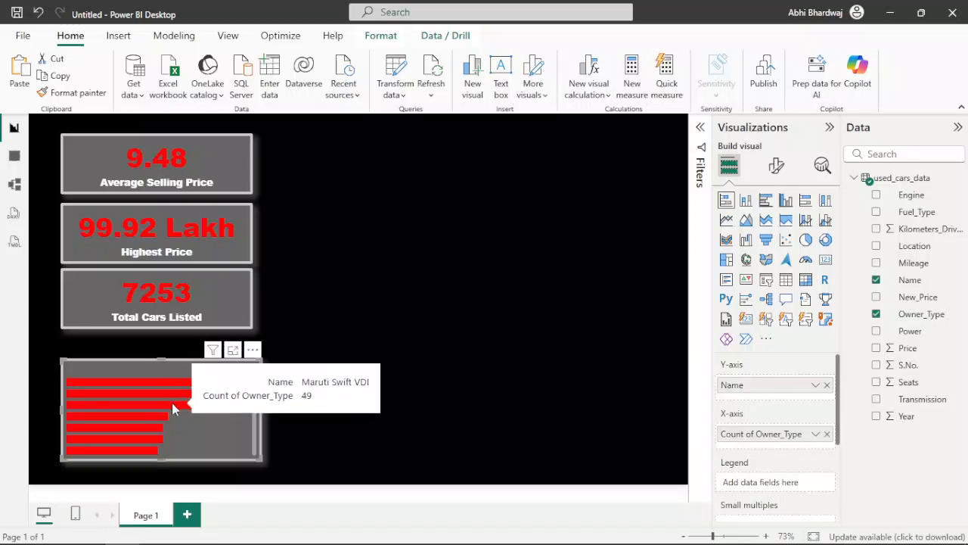
{"action": "mouse_move", "coordinate": [164, 420]}
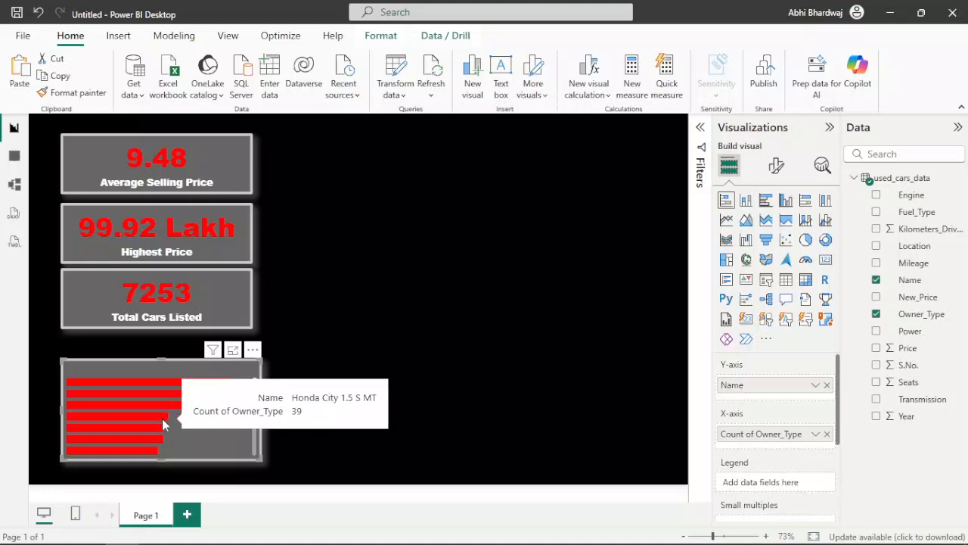
{"action": "left_click", "coordinate": [776, 165]}
{"action": "left_click", "coordinate": [775, 229]}
{"action": "left_click", "coordinate": [767, 301]}
{"action": "triple_click", "coordinate": [761, 364]}
{"action": "type", "text": "Cars b"}
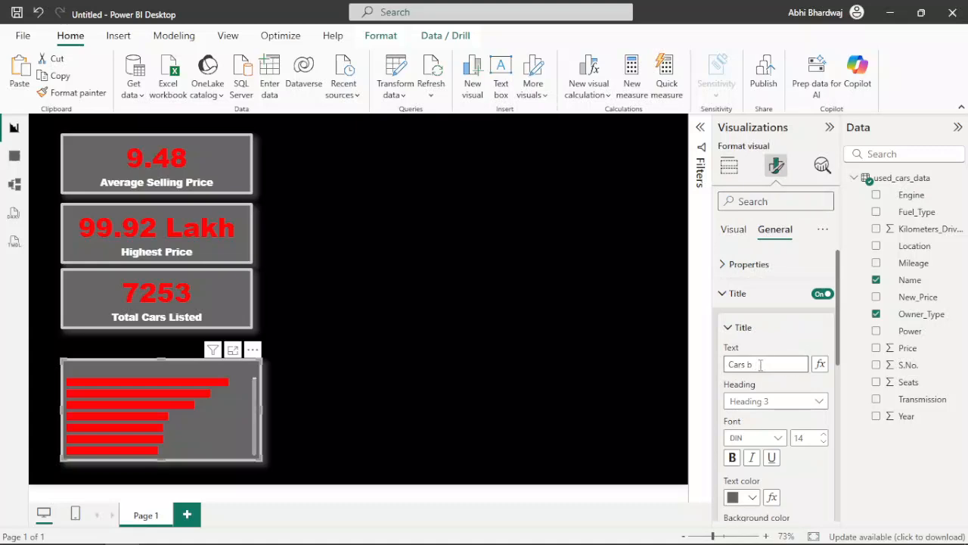
{"action": "key", "text": "BackSpace"}
{"action": "type", "text": "Car Model by Owner"}
{"action": "left_click", "coordinate": [783, 349]}
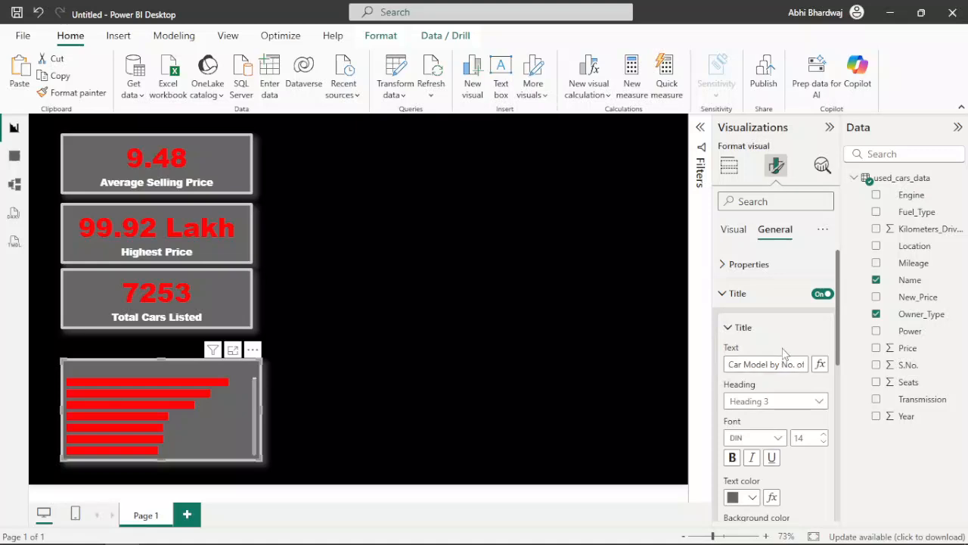
{"action": "left_click", "coordinate": [744, 498]}
{"action": "left_click", "coordinate": [735, 261]}
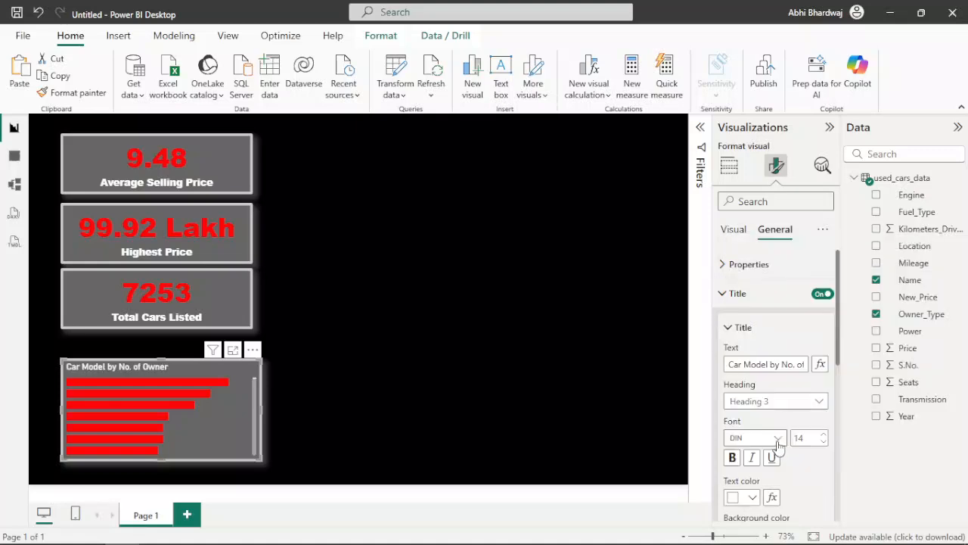
Step: Format the bar chart's title as bold, centered Arial Black and change its text to Number of Cars by Owner
{"action": "scroll", "coordinate": [754, 429], "scroll_direction": "down", "scroll_amount": 2}
{"action": "left_click", "coordinate": [751, 500]}
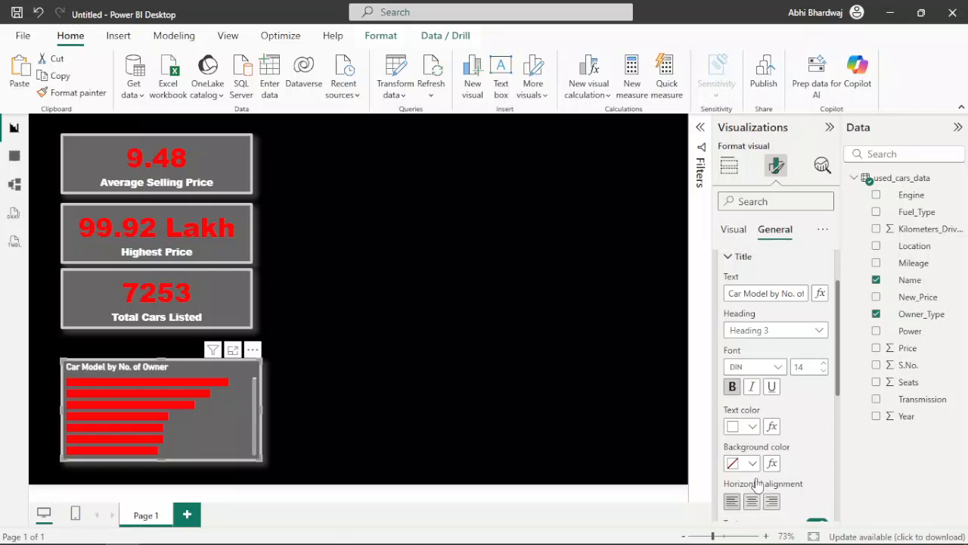
{"action": "left_click", "coordinate": [762, 330]}
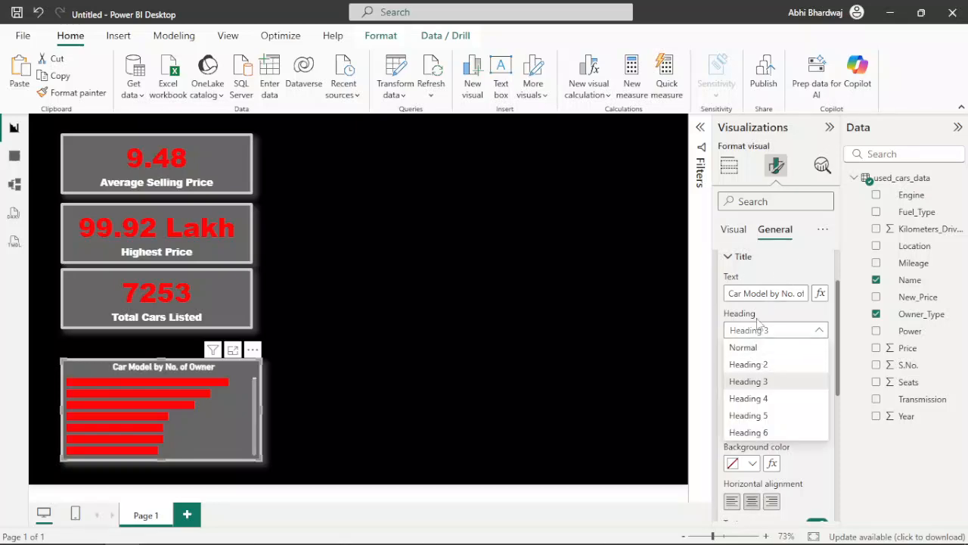
{"action": "left_click", "coordinate": [758, 311]}
{"action": "left_click", "coordinate": [749, 367]}
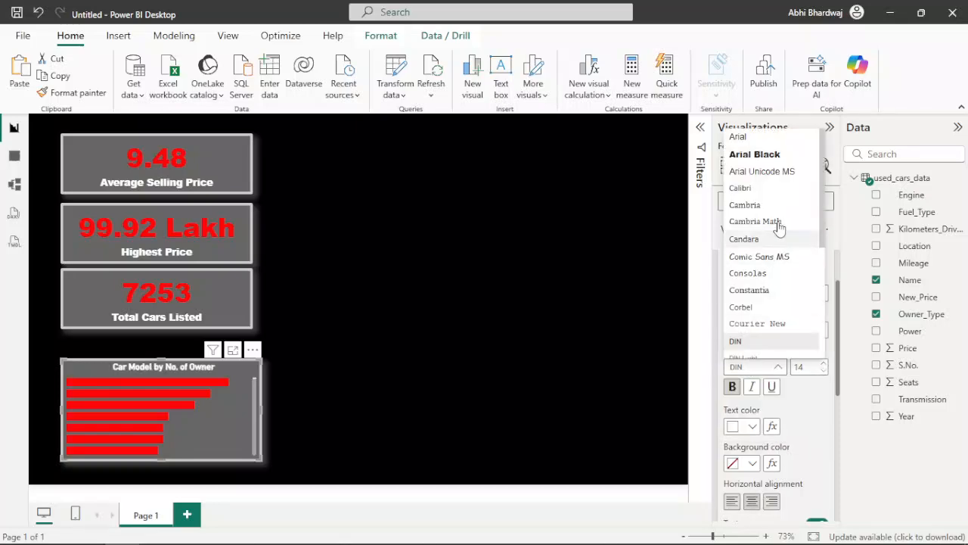
{"action": "left_click", "coordinate": [747, 158]}
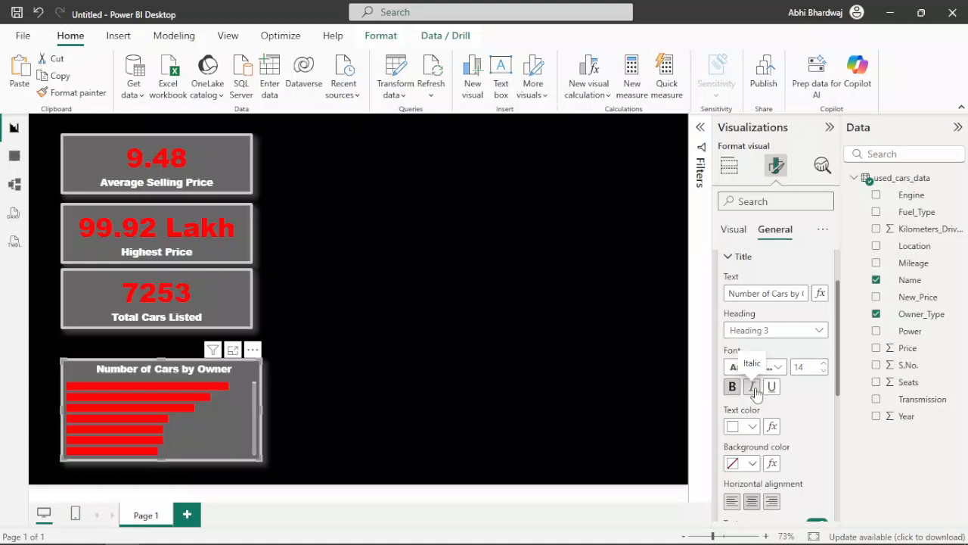
{"action": "left_click", "coordinate": [601, 388]}
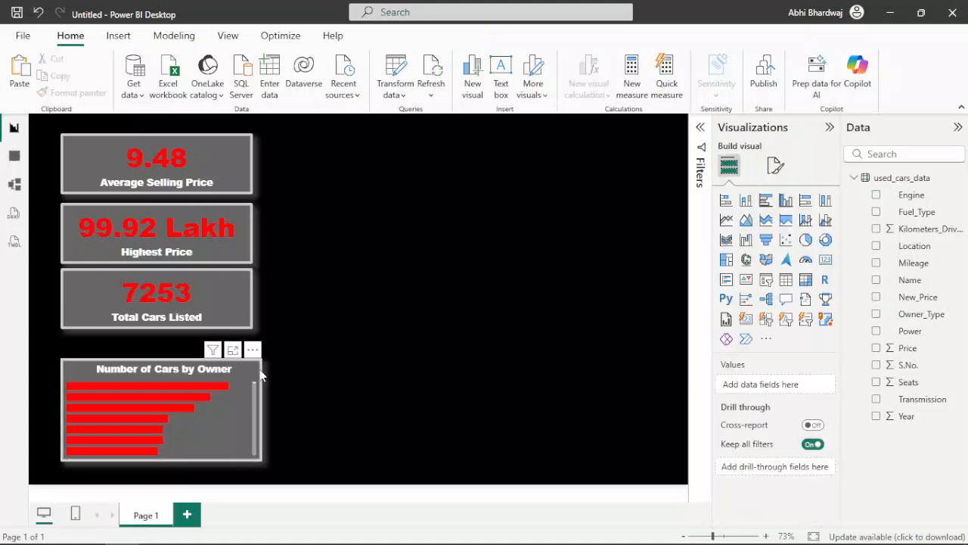
Step: Set the bar chart's background transparency to 73% and turn off its visual border and shadow
{"action": "left_click", "coordinate": [778, 167]}
{"action": "left_click", "coordinate": [773, 229]}
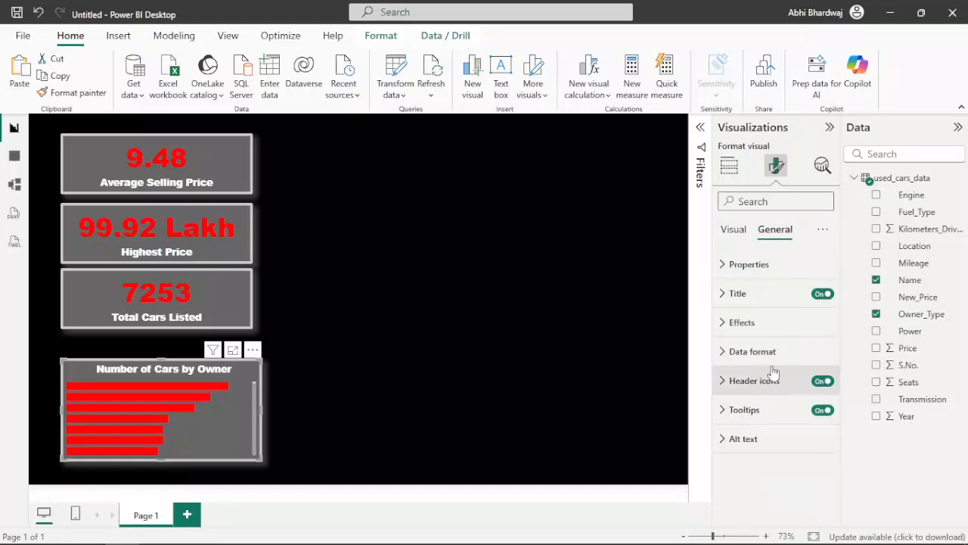
{"action": "left_click", "coordinate": [763, 322]}
{"action": "left_click_drag", "start_coordinate": [773, 442], "coordinate": [812, 448]}
{"action": "left_click", "coordinate": [817, 481]}
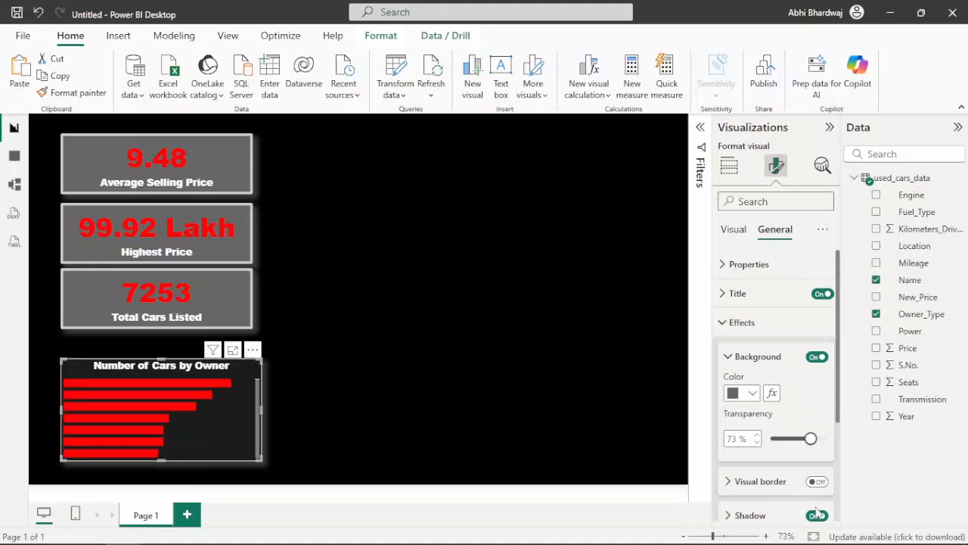
{"action": "left_click", "coordinate": [817, 516]}
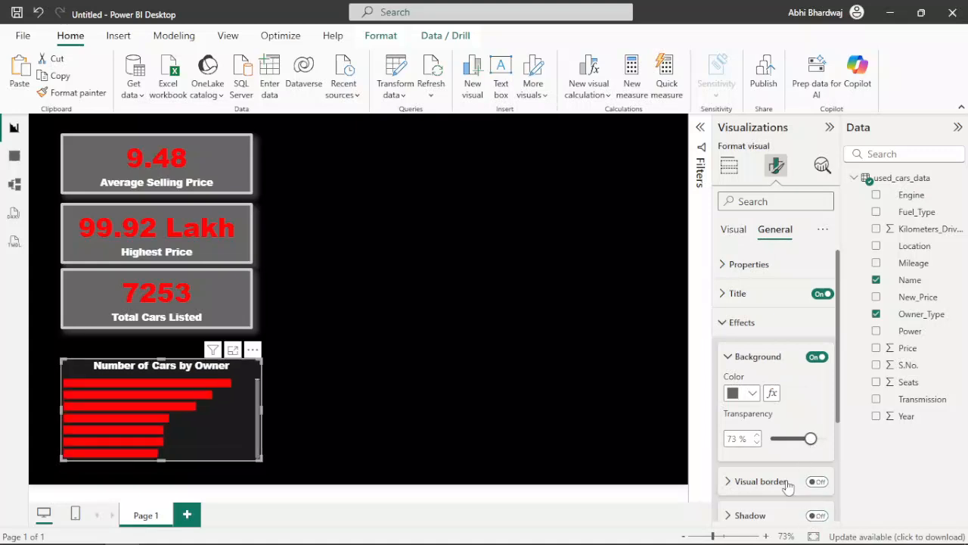
{"action": "left_click", "coordinate": [487, 402]}
Step: Set the bar chart's background transparency to 100%
{"action": "left_click", "coordinate": [162, 412]}
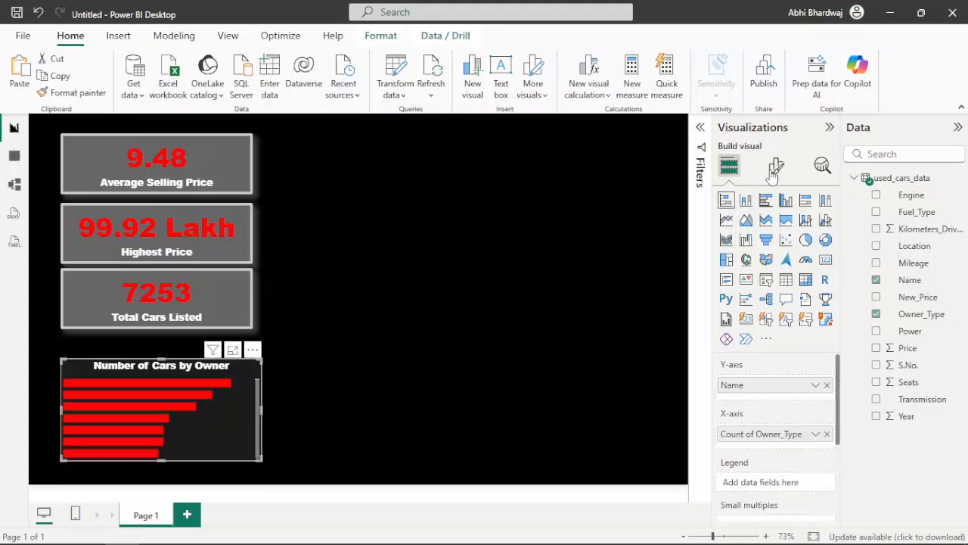
{"action": "left_click", "coordinate": [776, 165]}
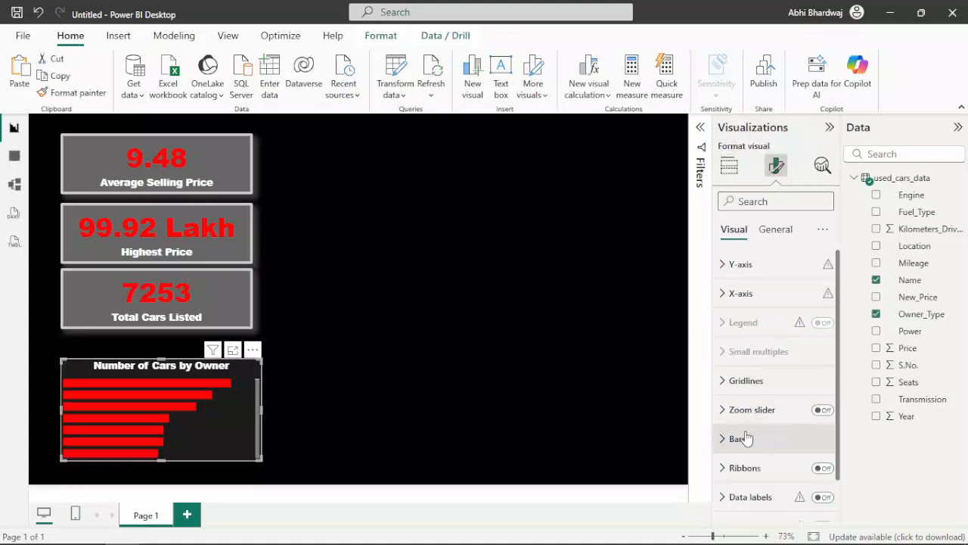
{"action": "left_click", "coordinate": [775, 229]}
{"action": "left_click", "coordinate": [766, 322]}
{"action": "scroll", "coordinate": [773, 360], "scroll_direction": "down", "scroll_amount": 3}
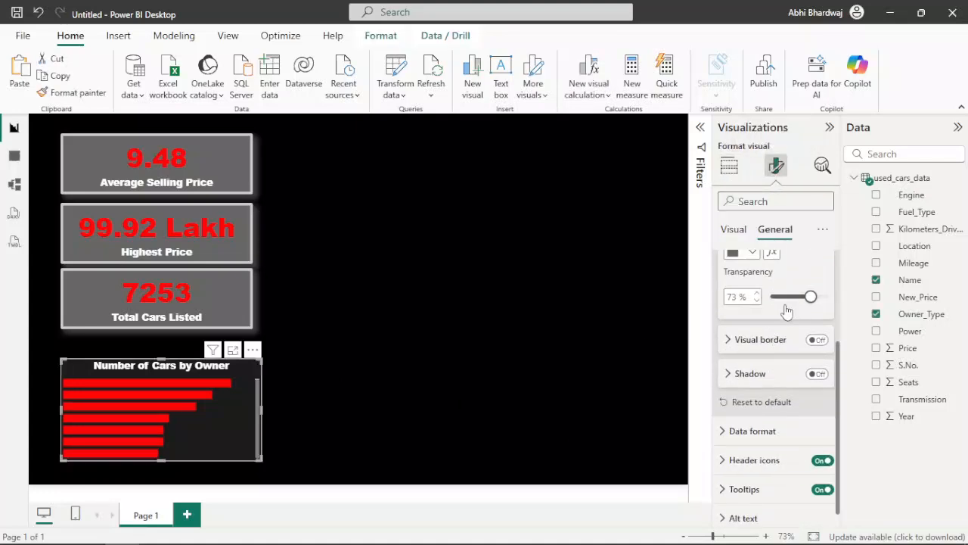
{"action": "left_click_drag", "start_coordinate": [810, 295], "coordinate": [828, 296]}
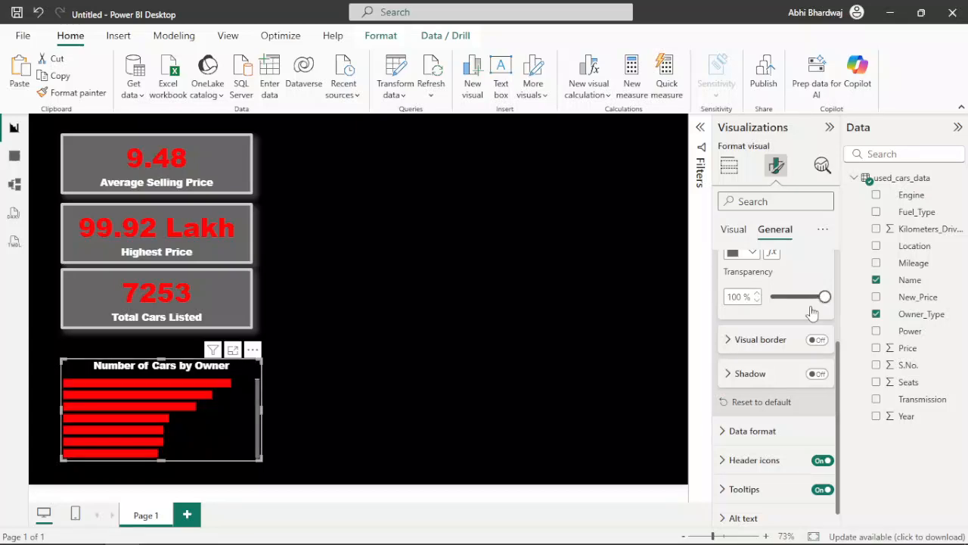
Step: Turn on a white visual border for the bar chart, 1 px wide with 6 px rounded corners
{"action": "left_click", "coordinate": [827, 351]}
{"action": "left_click", "coordinate": [791, 341]}
{"action": "left_click", "coordinate": [817, 339]}
{"action": "left_click", "coordinate": [788, 342]}
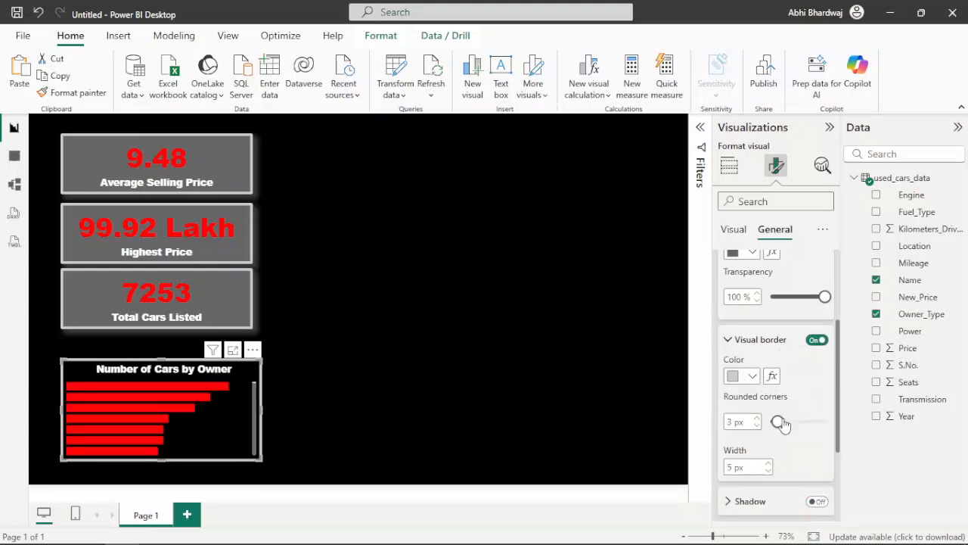
{"action": "left_click", "coordinate": [768, 470]}
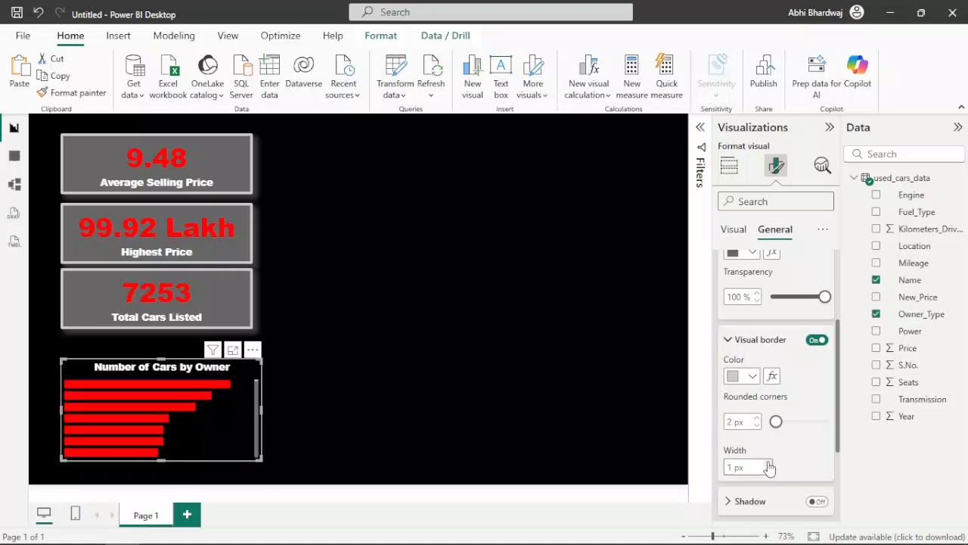
{"action": "left_click_drag", "start_coordinate": [776, 423], "coordinate": [783, 423]}
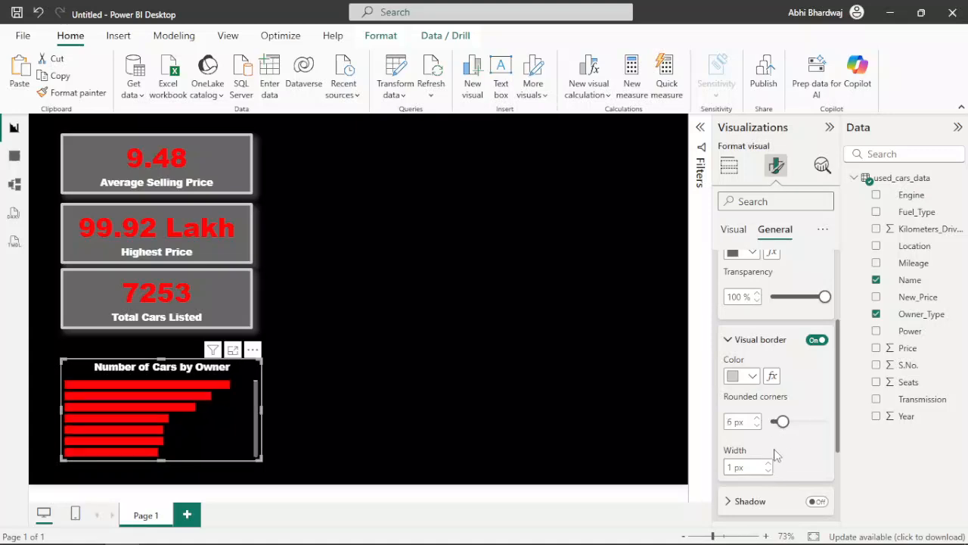
{"action": "left_click", "coordinate": [749, 376]}
{"action": "left_click", "coordinate": [742, 316]}
Step: Turn on the bar chart's shadow and set its color to white
{"action": "scroll", "coordinate": [791, 446], "scroll_direction": "down", "scroll_amount": 1}
{"action": "left_click", "coordinate": [816, 430]}
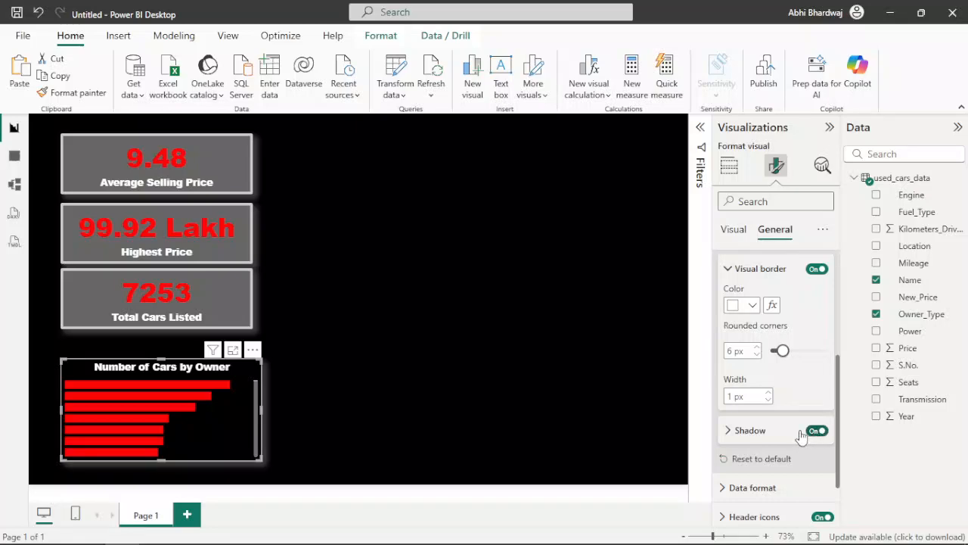
{"action": "left_click", "coordinate": [769, 432]}
{"action": "left_click", "coordinate": [752, 466]}
{"action": "left_click", "coordinate": [744, 404]}
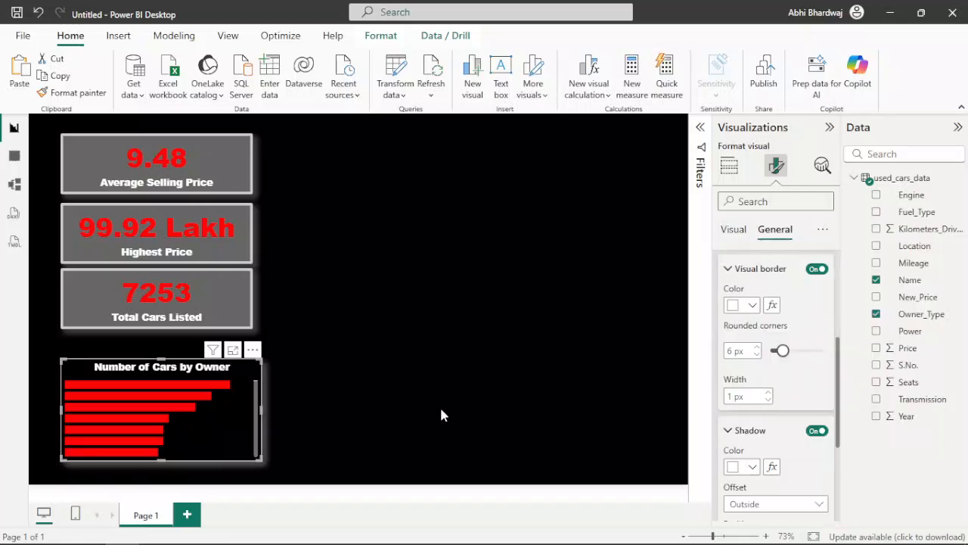
{"action": "left_click", "coordinate": [413, 397]}
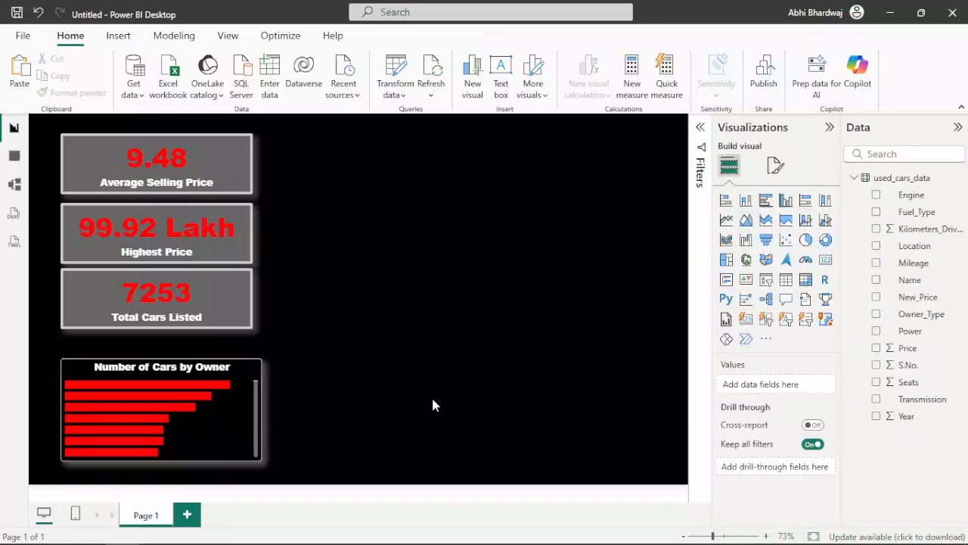
Step: Place a copy of the bar chart beside the original and turn it into a pie chart
{"action": "mouse_move", "coordinate": [263, 372]}
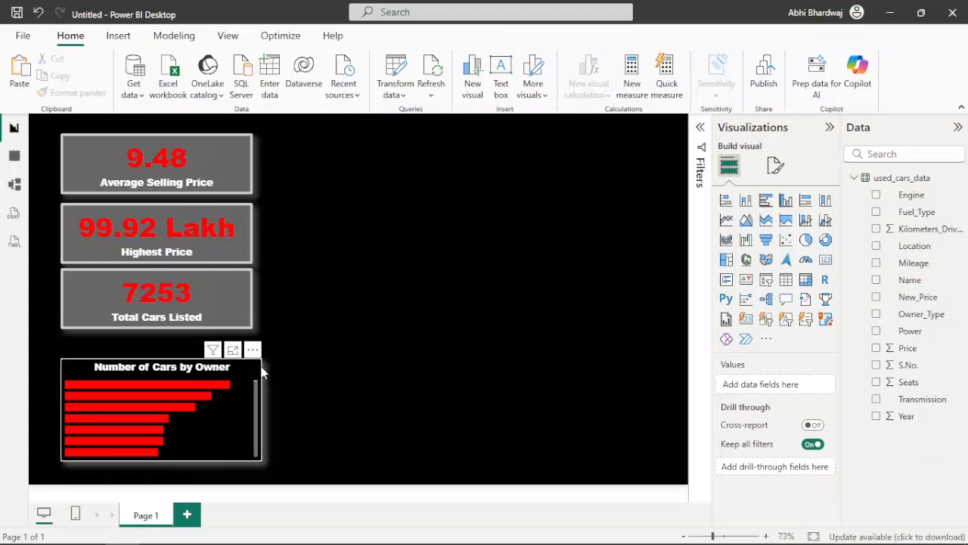
{"action": "left_click_drag", "start_coordinate": [256, 366], "coordinate": [492, 366]}
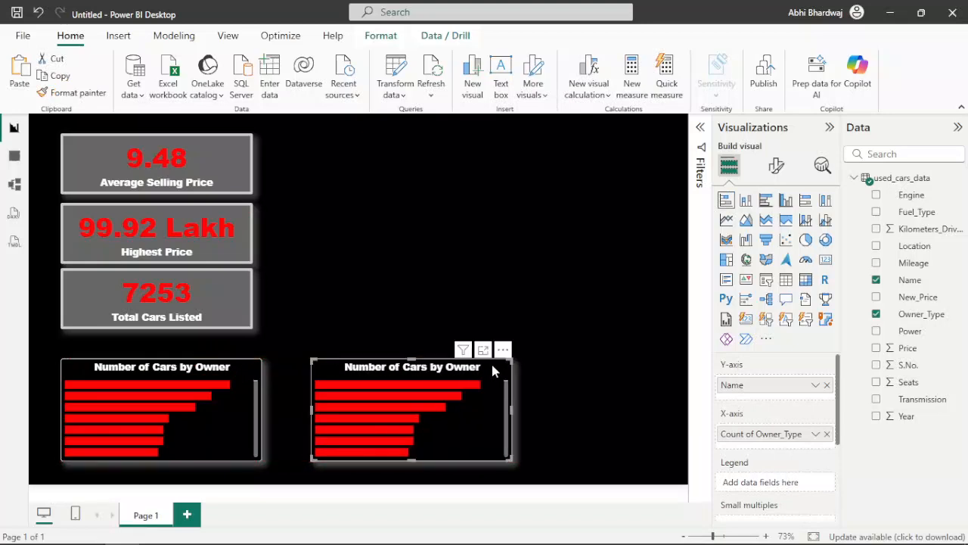
{"action": "left_click", "coordinate": [805, 239]}
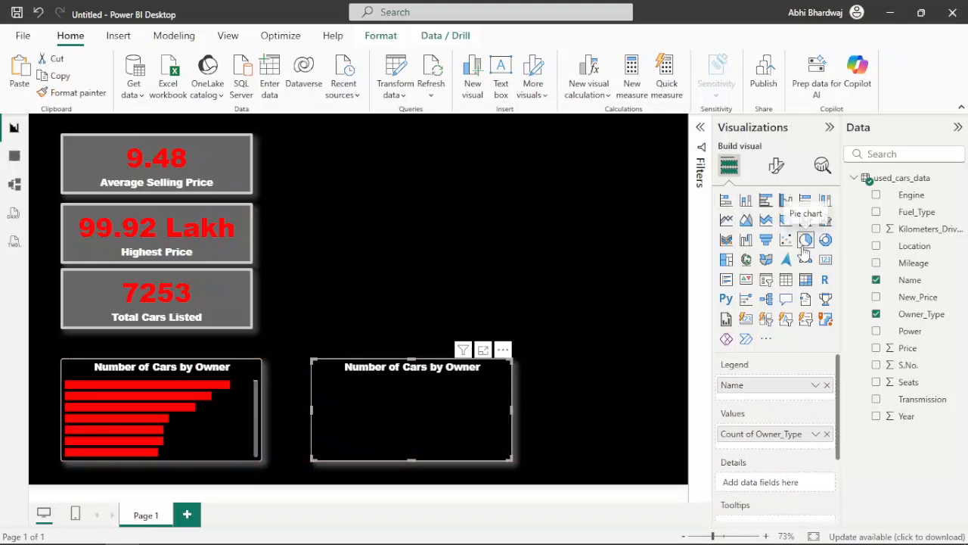
Step: Replace the pie chart's legend field with Fuel_Type and its values field with the count of Name
{"action": "left_click", "coordinate": [827, 384]}
{"action": "left_click_drag", "start_coordinate": [921, 215], "coordinate": [773, 385]}
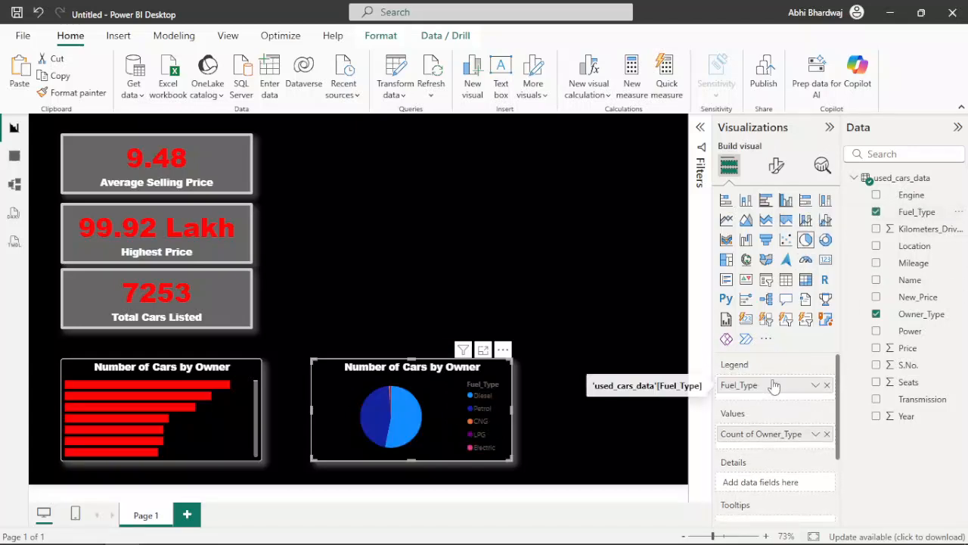
{"action": "left_click", "coordinate": [826, 433]}
{"action": "left_click_drag", "start_coordinate": [909, 280], "coordinate": [760, 440]}
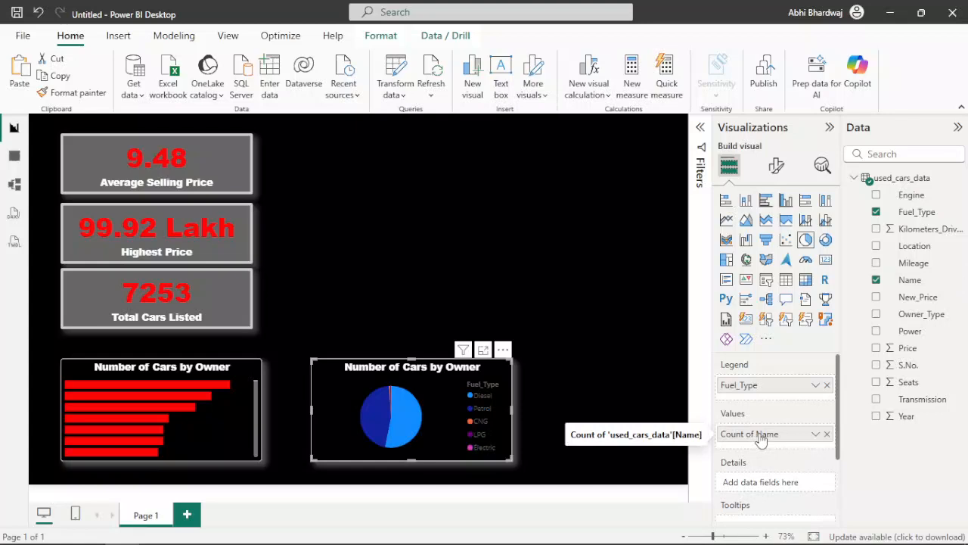
{"action": "right_click", "coordinate": [761, 440]}
{"action": "left_click", "coordinate": [774, 420]}
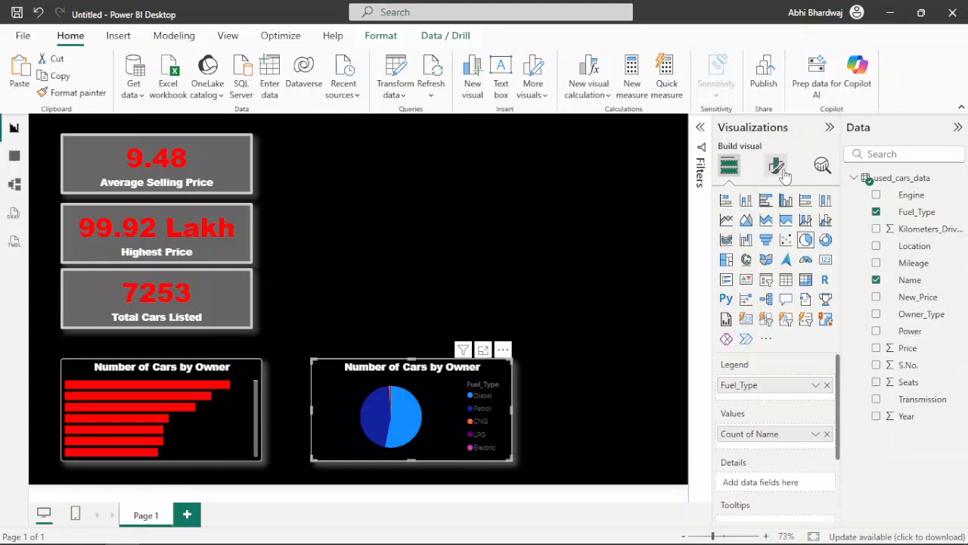
Step: Change the pie chart's title text to "Fuel Type Distribution"
{"action": "left_click", "coordinate": [781, 169]}
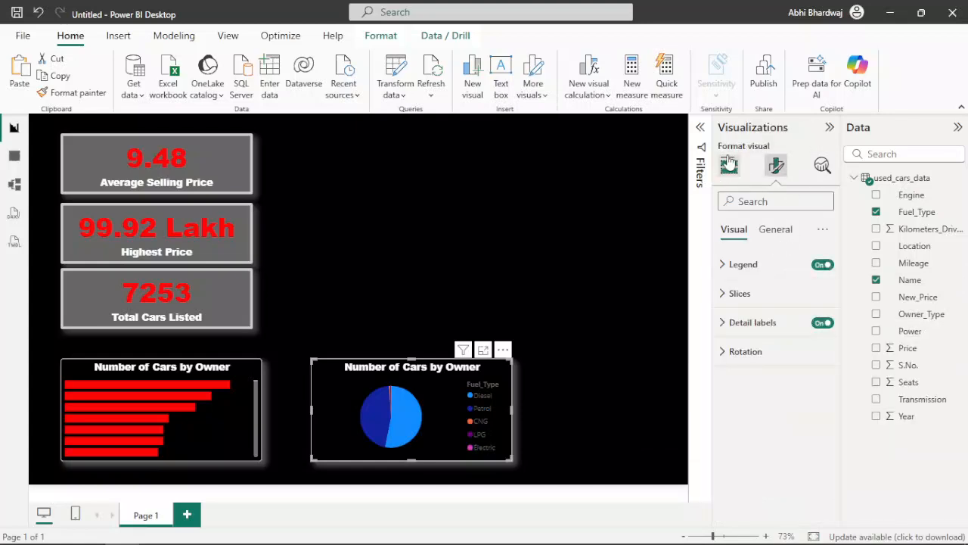
{"action": "left_click", "coordinate": [772, 231]}
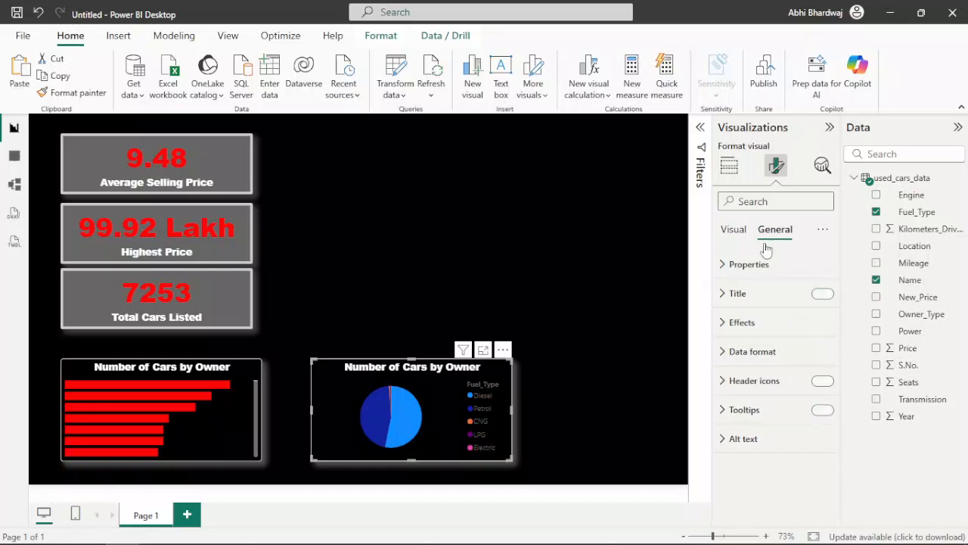
{"action": "left_click", "coordinate": [765, 302]}
{"action": "left_click", "coordinate": [748, 364]}
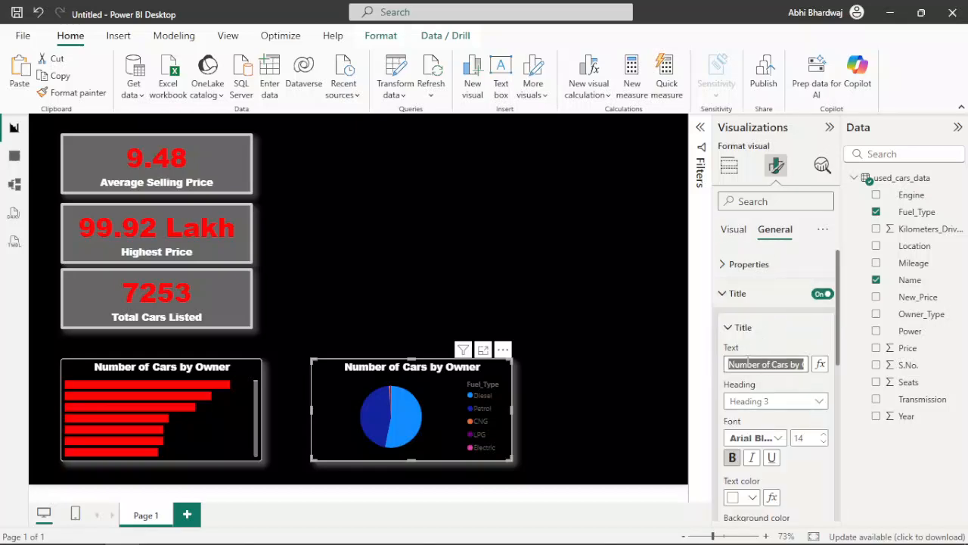
{"action": "type", "text": "Fuel Ty"}
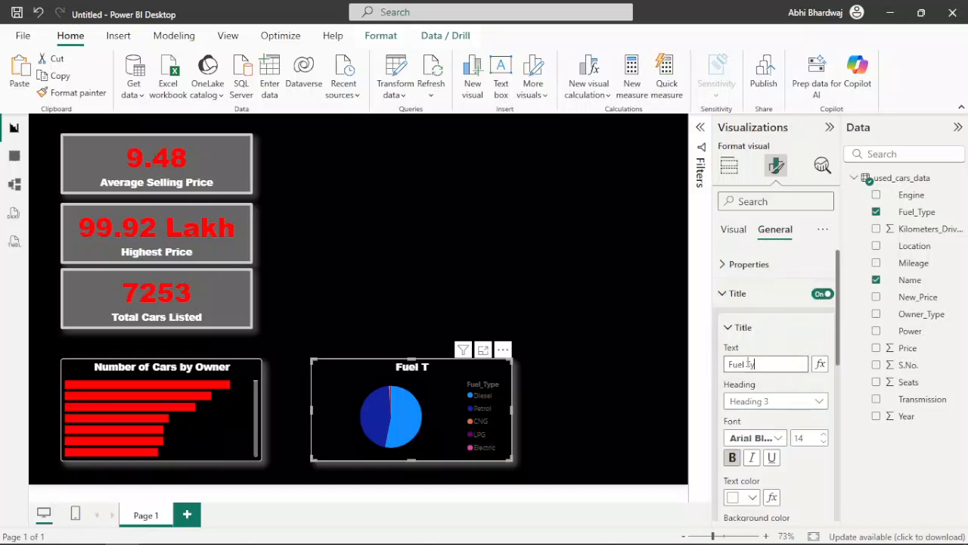
{"action": "type", "text": "pe Distribution"}
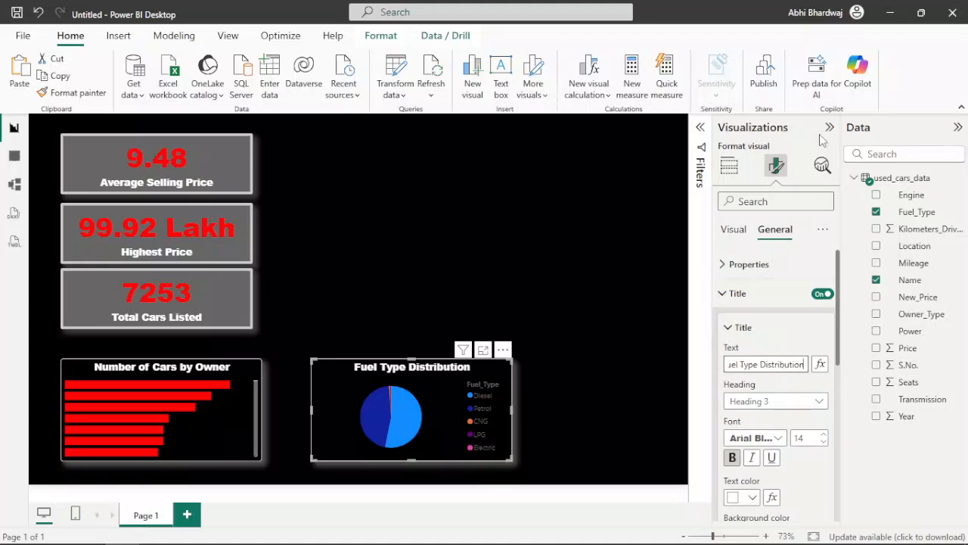
Step: Turn off the pie chart's legend and detail labels
{"action": "left_click", "coordinate": [730, 229]}
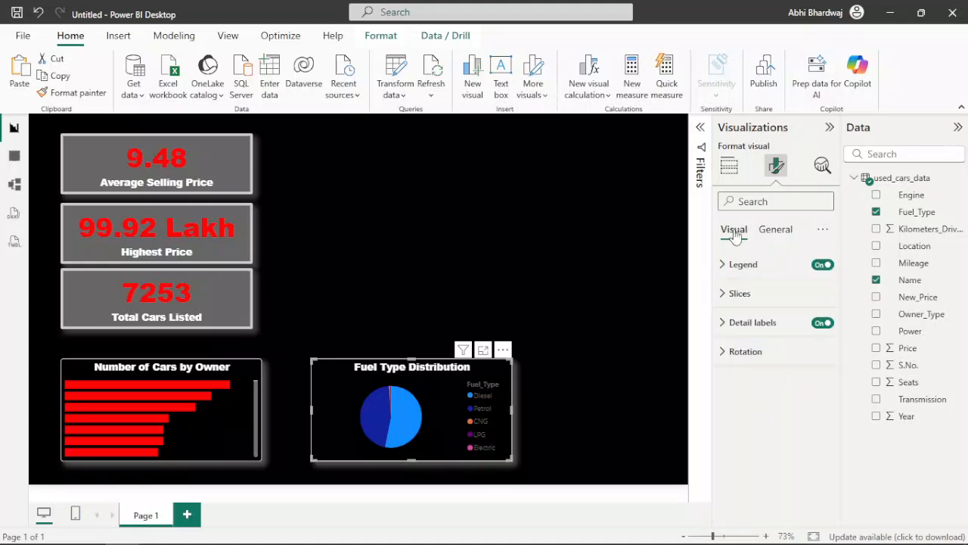
{"action": "left_click", "coordinate": [819, 266]}
{"action": "left_click", "coordinate": [821, 324]}
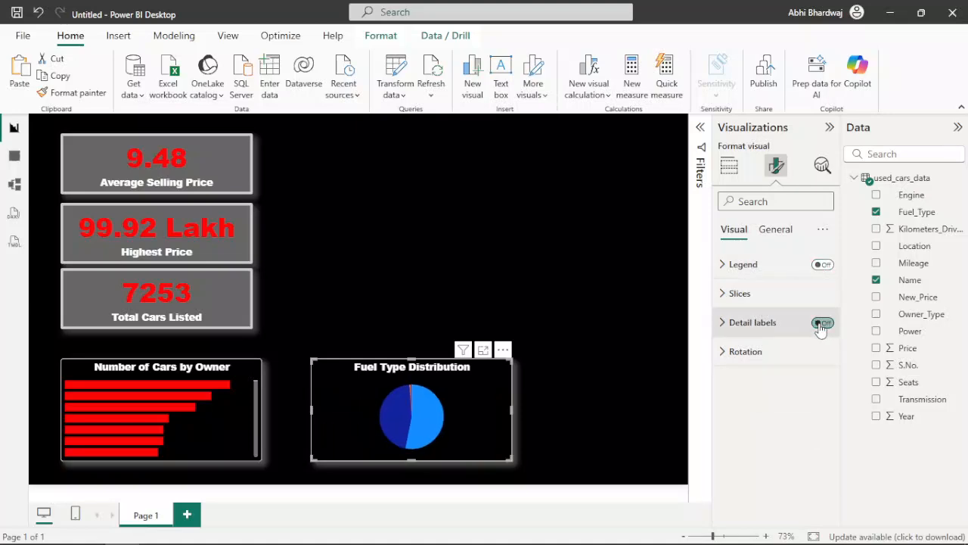
Step: Set the color of the pie chart's Diesel slice to red
{"action": "left_click", "coordinate": [766, 301]}
{"action": "left_click", "coordinate": [745, 398]}
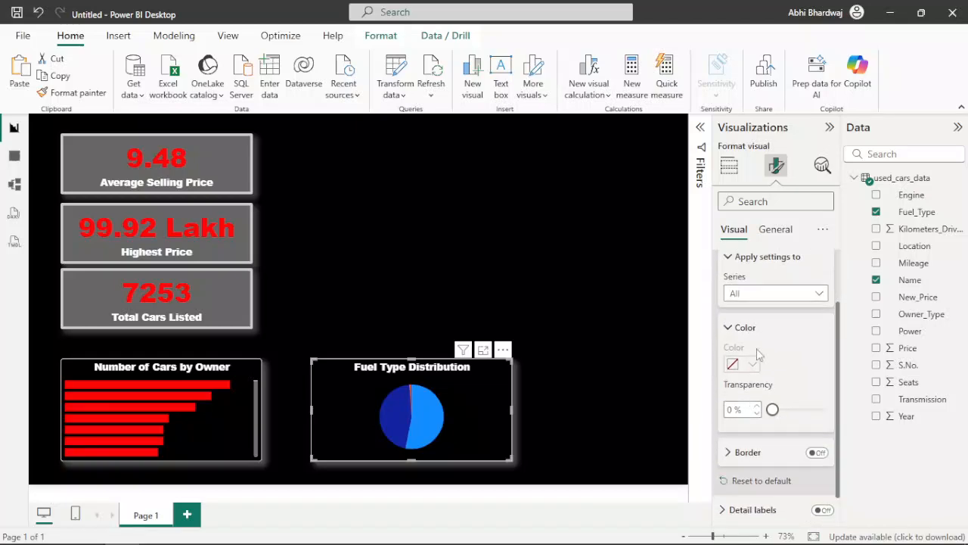
{"action": "left_click", "coordinate": [776, 293]}
{"action": "left_click", "coordinate": [747, 333]}
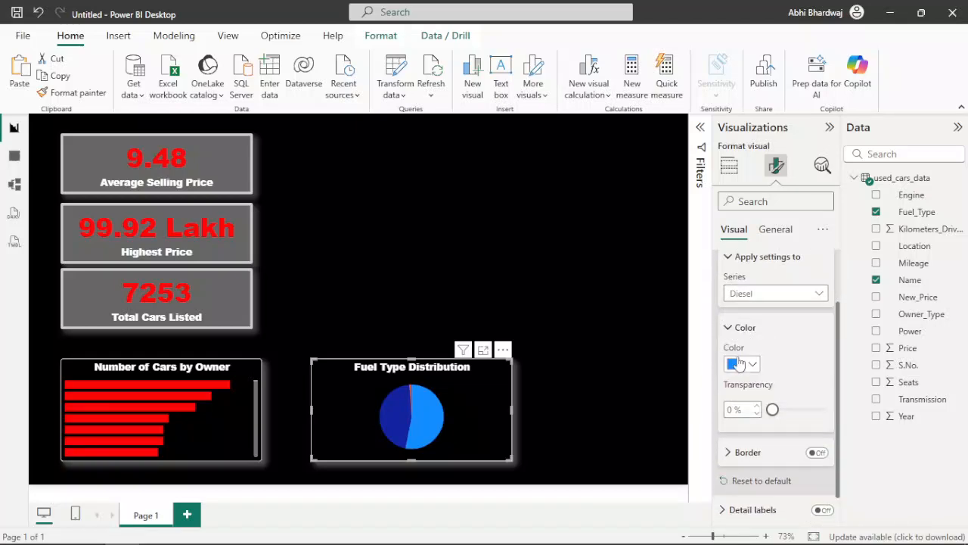
{"action": "left_click", "coordinate": [745, 363]}
{"action": "left_click", "coordinate": [763, 306]}
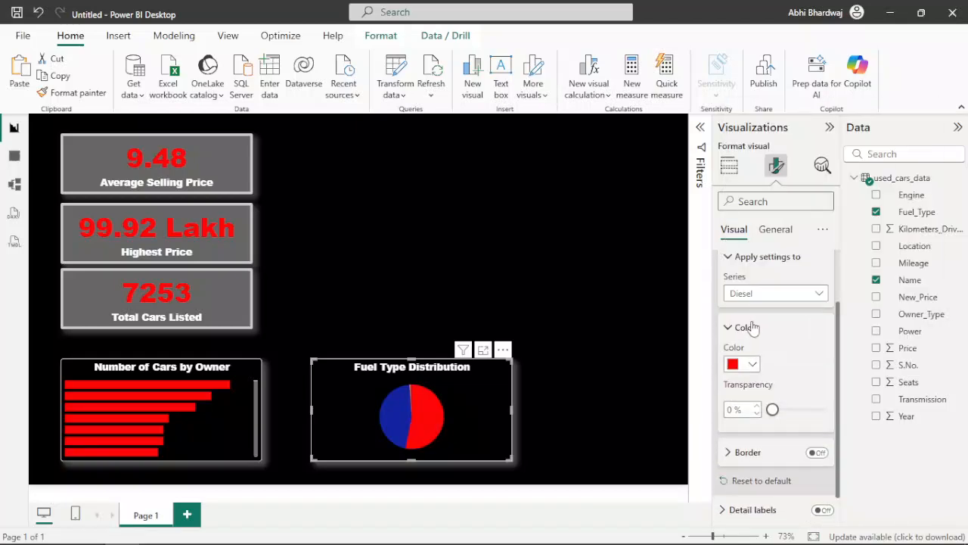
Step: Give the pie chart's Petrol slice a custom light red color, #F79898
{"action": "left_click", "coordinate": [756, 293]}
{"action": "left_click", "coordinate": [749, 345]}
{"action": "left_click", "coordinate": [738, 366]}
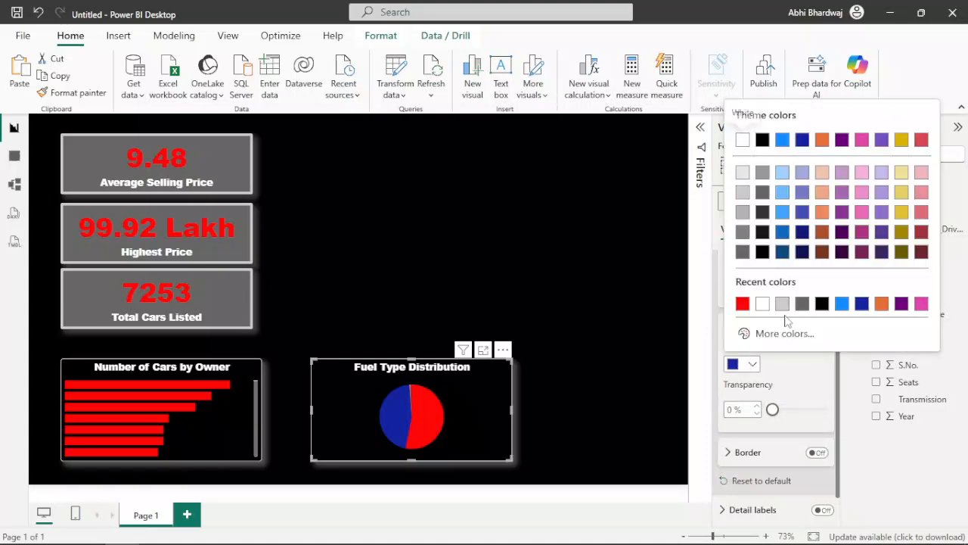
{"action": "left_click", "coordinate": [745, 333]}
{"action": "left_click", "coordinate": [741, 282]}
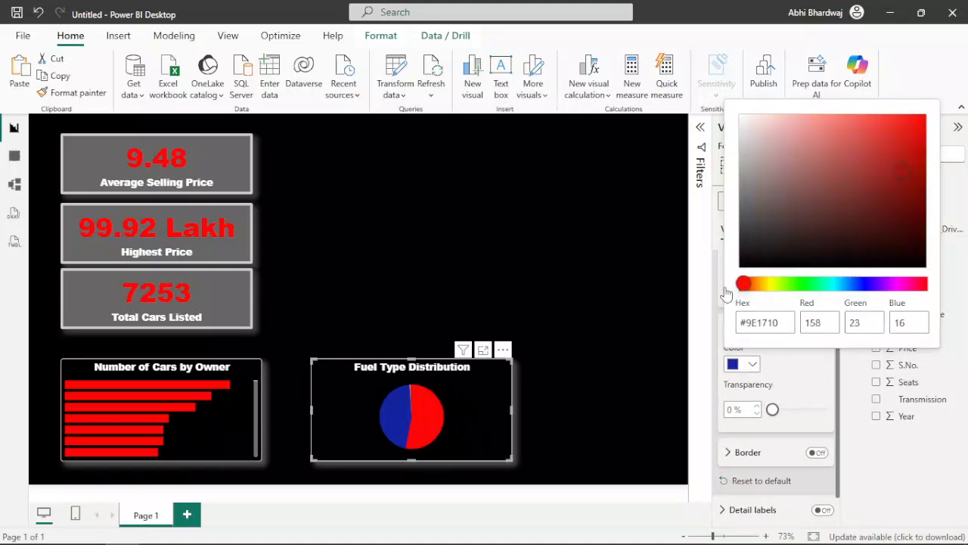
{"action": "left_click_drag", "start_coordinate": [852, 152], "coordinate": [808, 121]}
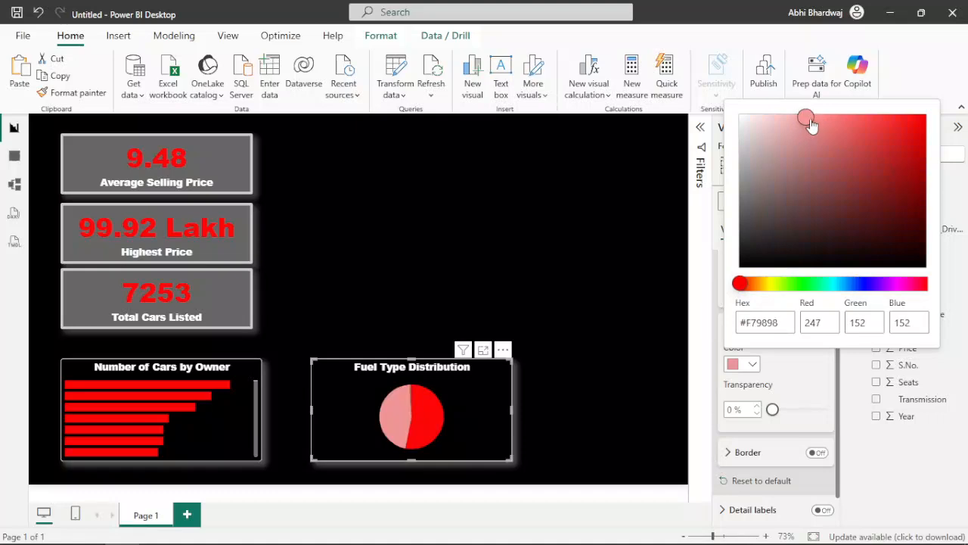
{"action": "left_click", "coordinate": [798, 360]}
Step: Set the color of the pie chart's CNG slice to a dark orange theme shade
{"action": "left_click", "coordinate": [765, 294]}
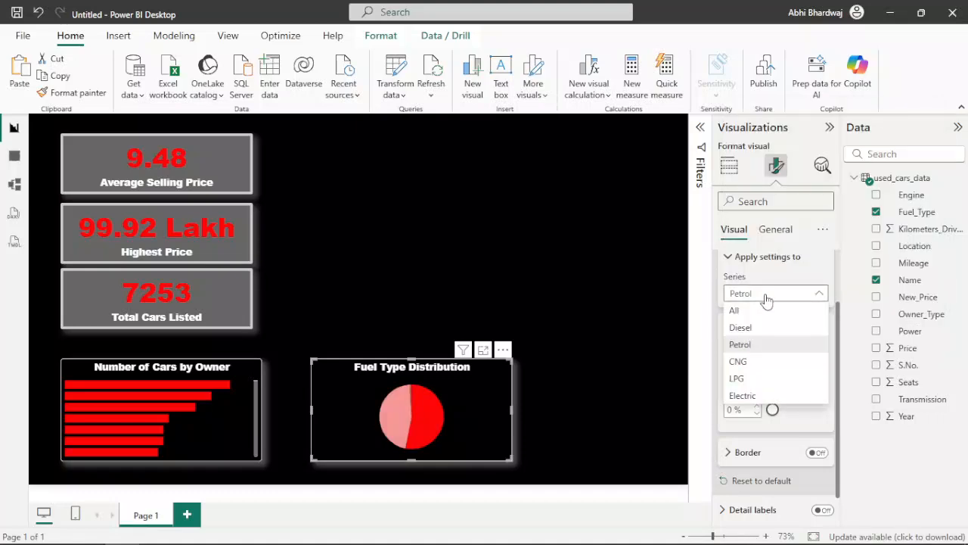
{"action": "left_click", "coordinate": [747, 360]}
{"action": "left_click", "coordinate": [745, 367]}
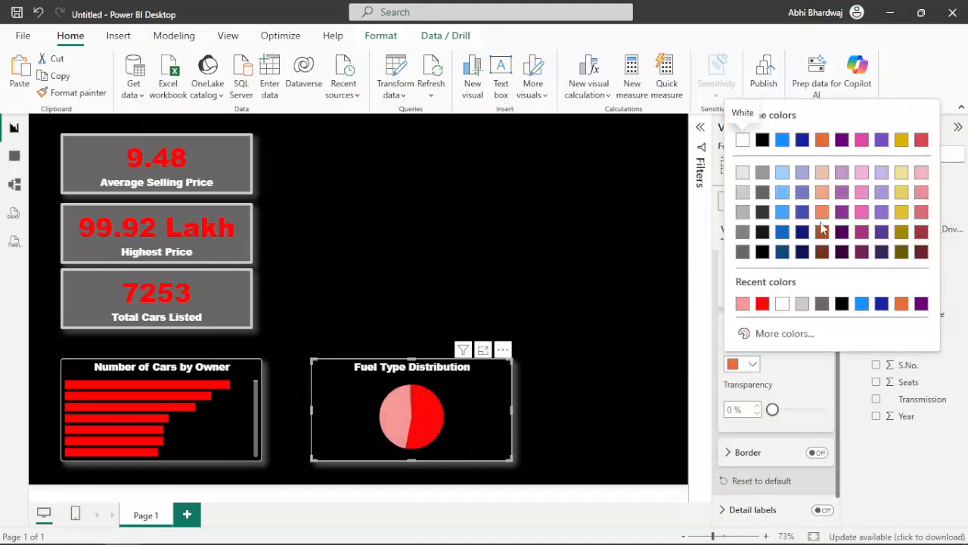
{"action": "left_click", "coordinate": [823, 235]}
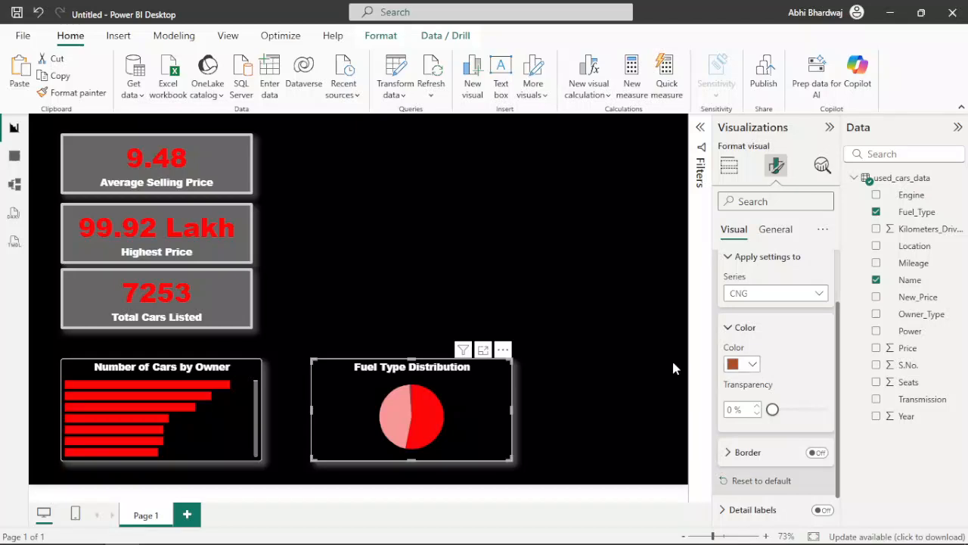
{"action": "double_click", "coordinate": [640, 357]}
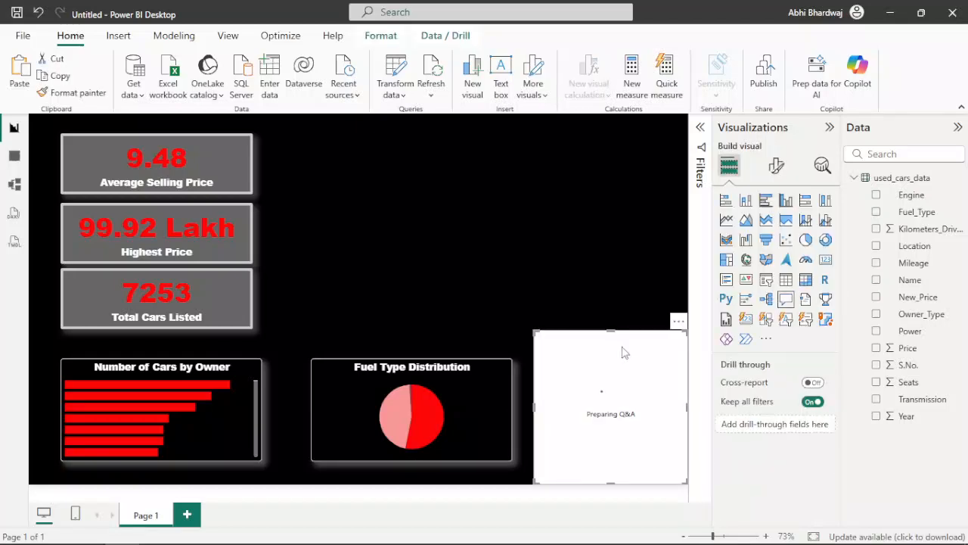
{"action": "left_click", "coordinate": [678, 323]}
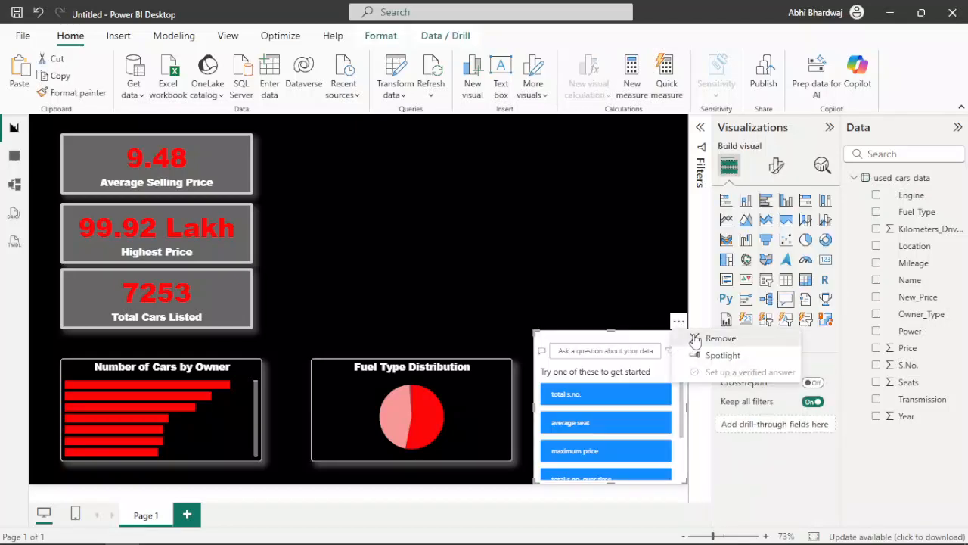
{"action": "left_click", "coordinate": [694, 337]}
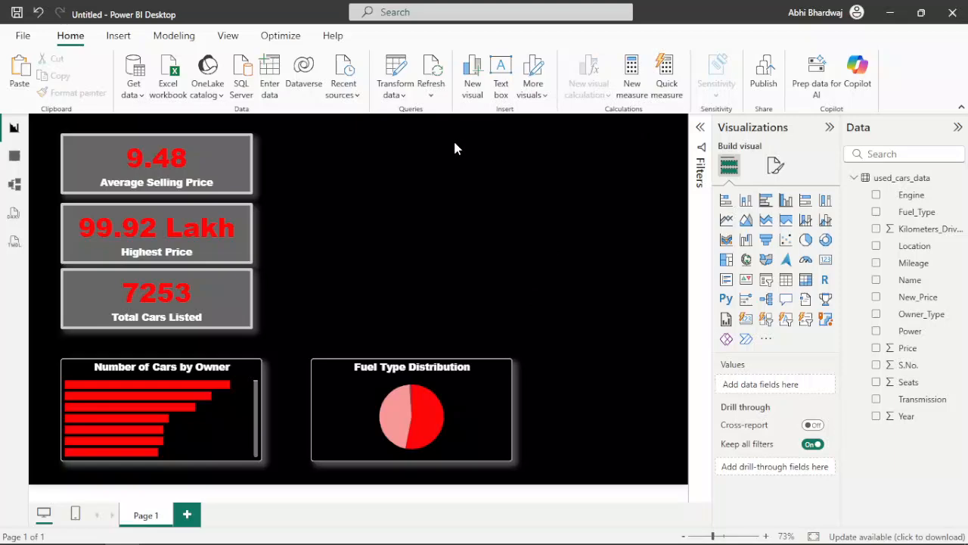
Step: Insert the red Audi car picture, images__88_-removebg-preview (1).png, from the Downloads folder onto the report page
{"action": "left_click", "coordinate": [121, 37]}
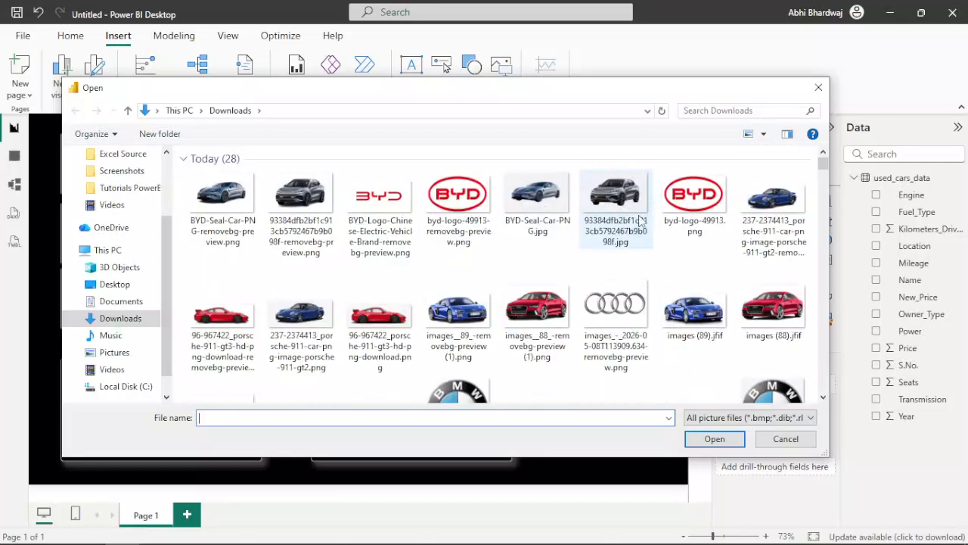
{"action": "scroll", "coordinate": [540, 276], "scroll_direction": "down", "scroll_amount": 1}
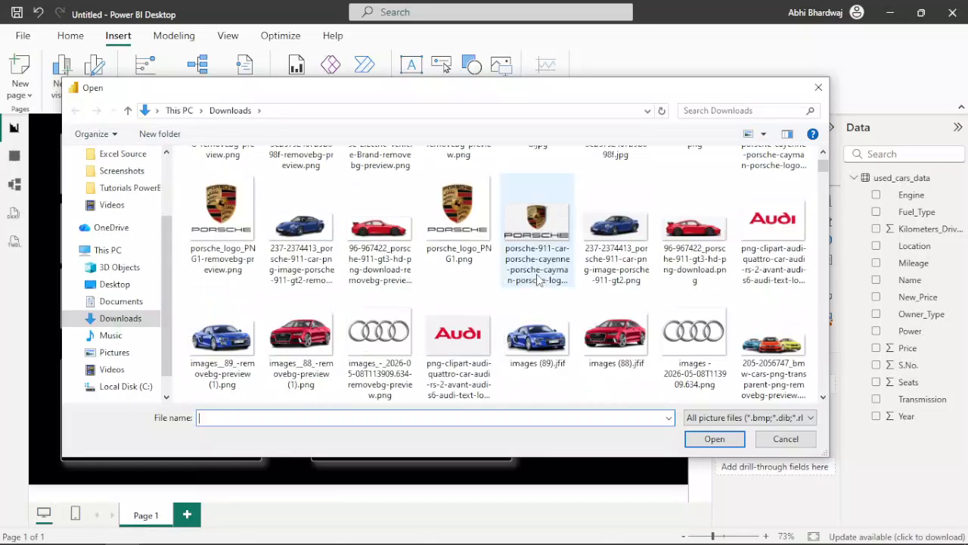
{"action": "scroll", "coordinate": [530, 282], "scroll_direction": "down", "scroll_amount": 1}
{"action": "scroll", "coordinate": [540, 279], "scroll_direction": "down", "scroll_amount": 1}
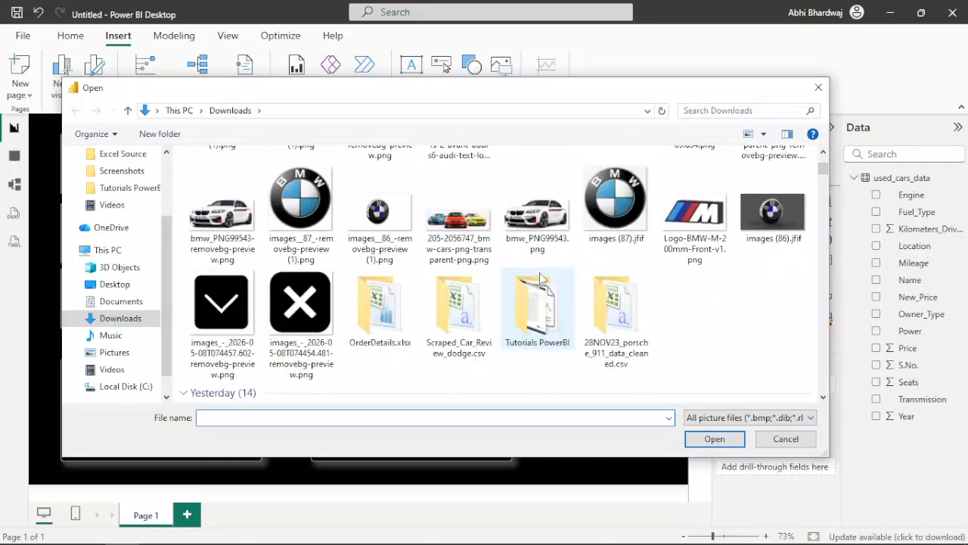
{"action": "scroll", "coordinate": [488, 261], "scroll_direction": "down", "scroll_amount": 2}
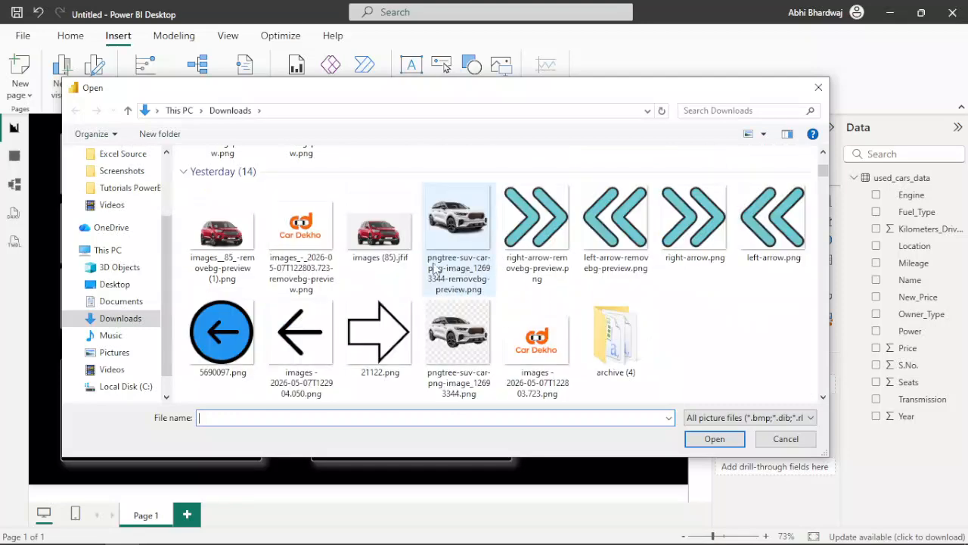
{"action": "scroll", "coordinate": [450, 262], "scroll_direction": "down", "scroll_amount": 2}
{"action": "scroll", "coordinate": [452, 262], "scroll_direction": "down", "scroll_amount": 1}
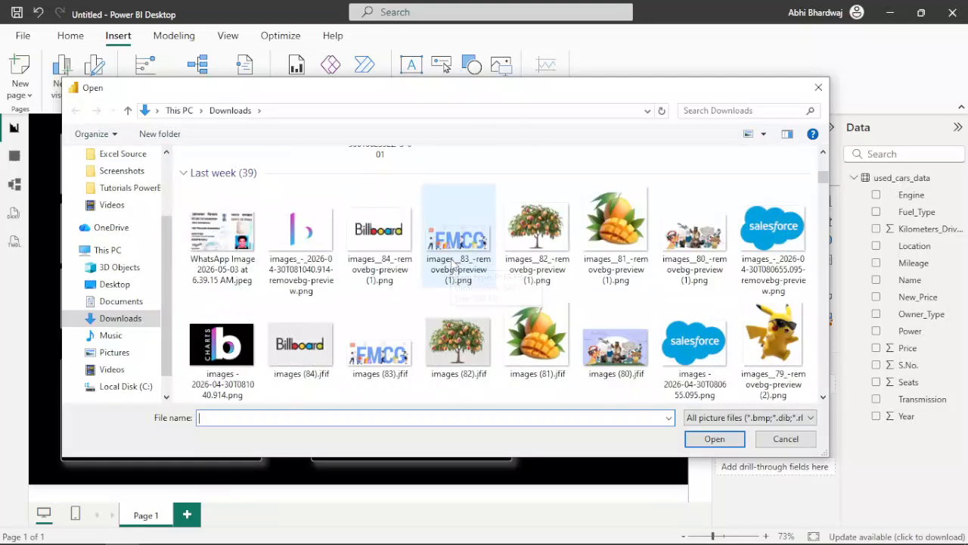
{"action": "scroll", "coordinate": [453, 264], "scroll_direction": "up", "scroll_amount": 4}
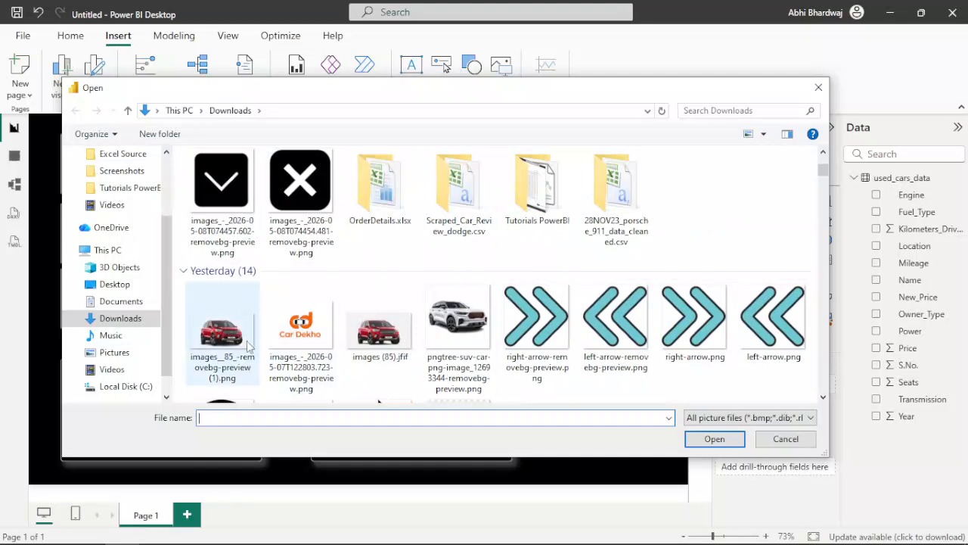
{"action": "scroll", "coordinate": [407, 288], "scroll_direction": "up", "scroll_amount": 5}
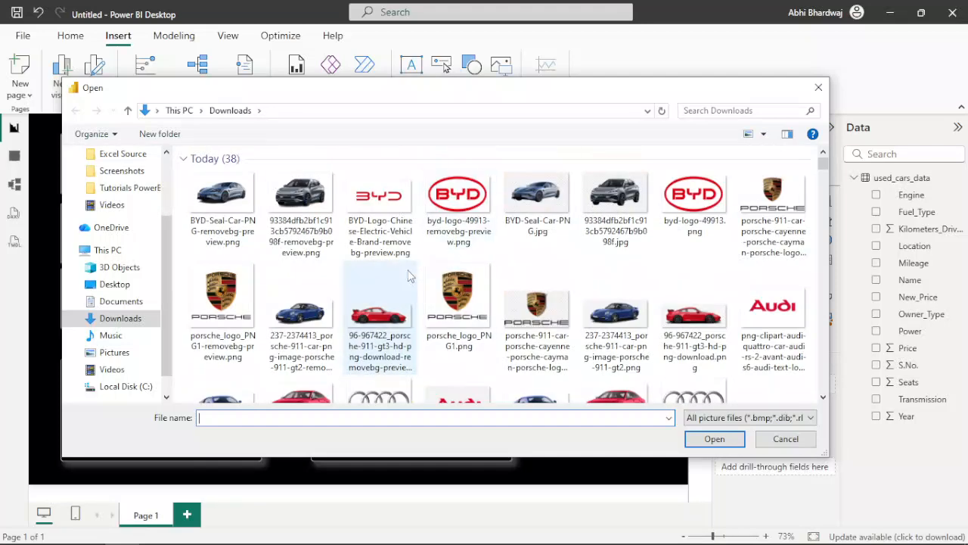
{"action": "scroll", "coordinate": [356, 317], "scroll_direction": "down", "scroll_amount": 1}
{"action": "left_click", "coordinate": [306, 329]}
{"action": "double_click", "coordinate": [306, 330]}
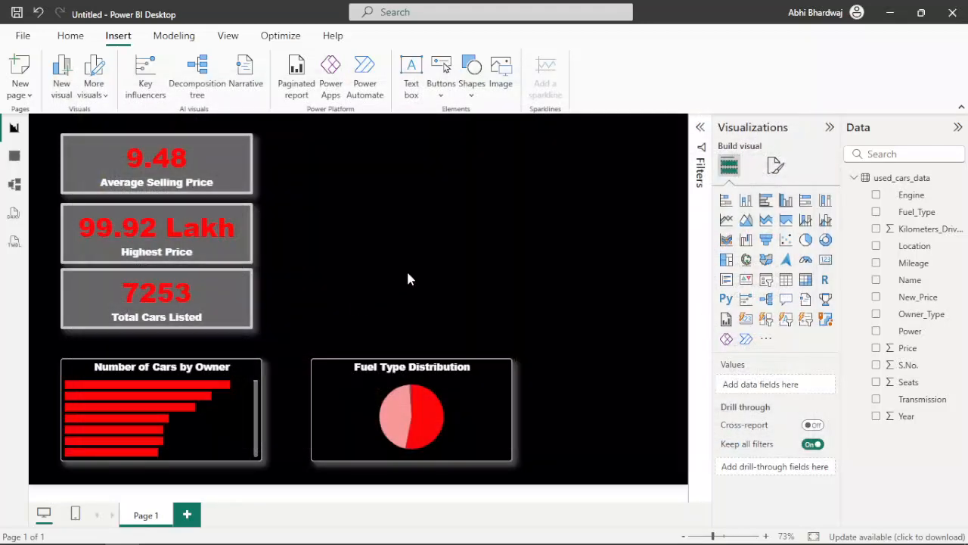
Step: Resize the car picture and place it beside the three cards, above the pie chart
{"action": "left_click_drag", "start_coordinate": [495, 199], "coordinate": [310, 276]}
{"action": "left_click_drag", "start_coordinate": [498, 273], "coordinate": [480, 353]}
{"action": "left_click_drag", "start_coordinate": [544, 263], "coordinate": [503, 266]}
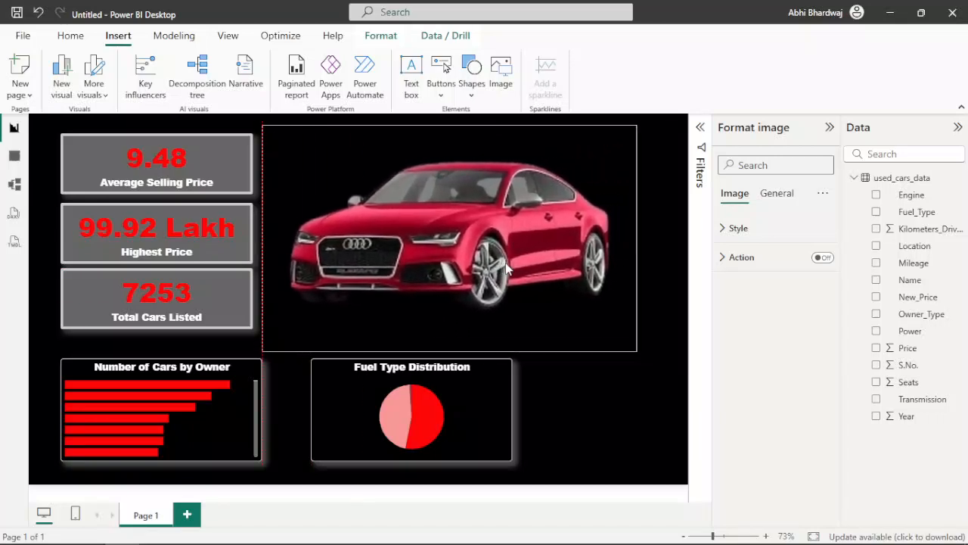
{"action": "left_click_drag", "start_coordinate": [634, 131], "coordinate": [529, 154]}
{"action": "left_click_drag", "start_coordinate": [396, 190], "coordinate": [411, 141]}
{"action": "left_click", "coordinate": [617, 247]}
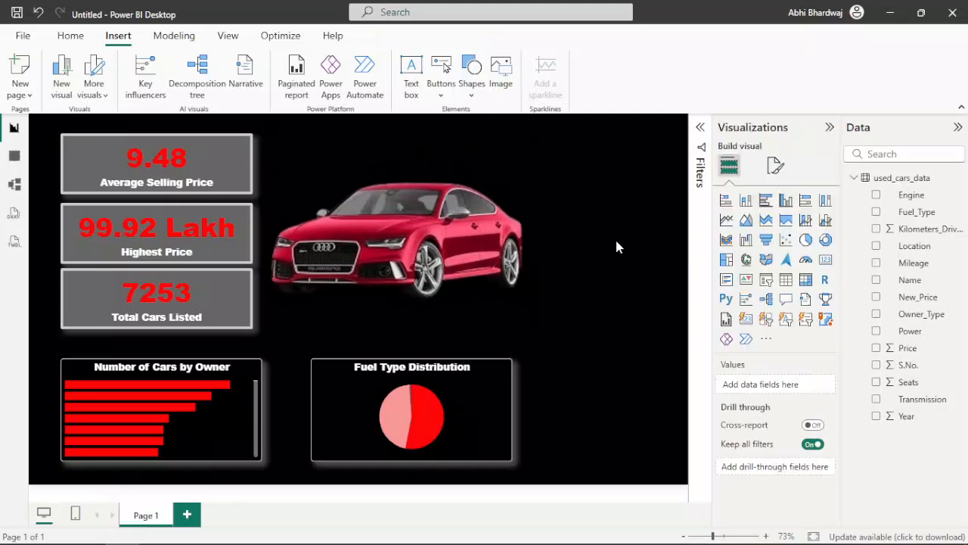
Step: Insert the Porsche logo image, shrink it to a small icon and place it just beside the pie chart
{"action": "left_click", "coordinate": [501, 69]}
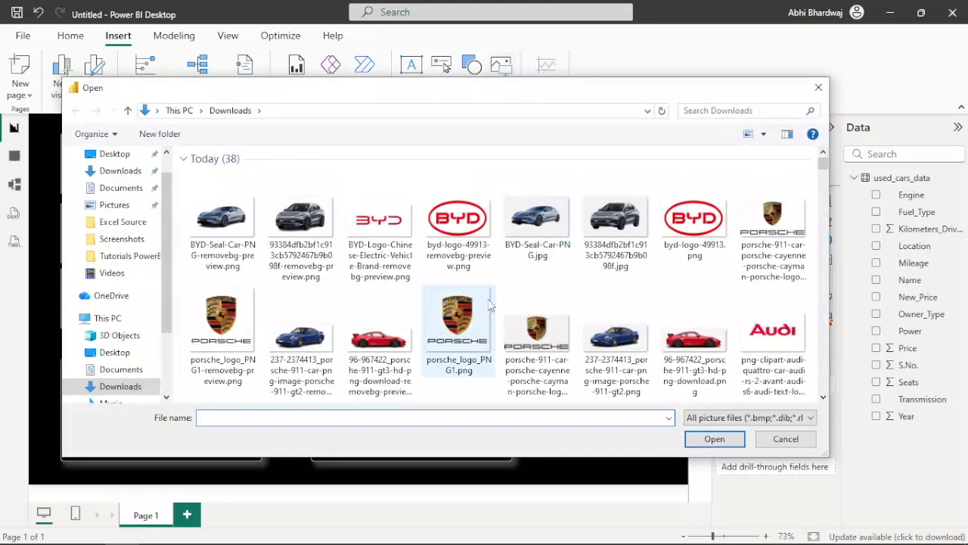
{"action": "double_click", "coordinate": [482, 328]}
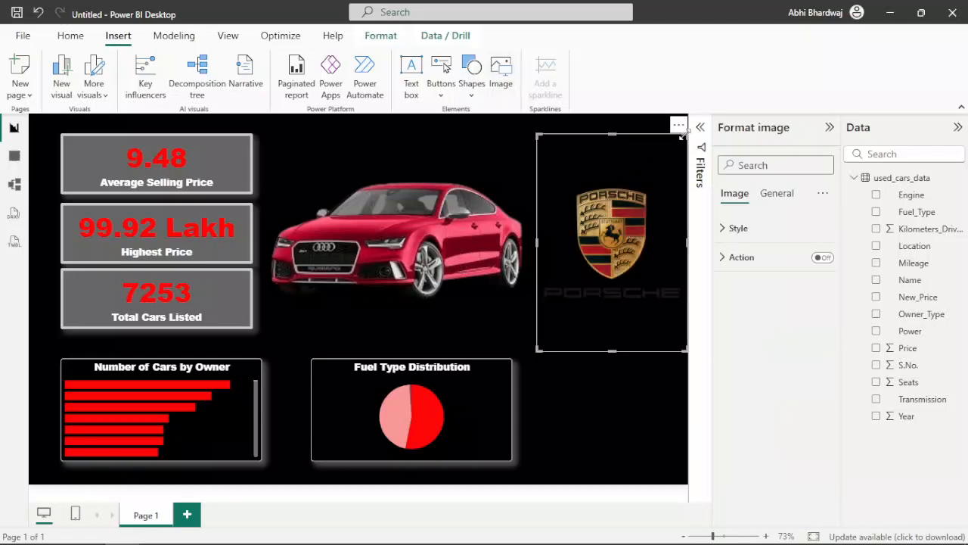
{"action": "left_click_drag", "start_coordinate": [609, 348], "coordinate": [607, 434]}
{"action": "left_click_drag", "start_coordinate": [534, 338], "coordinate": [618, 378]}
{"action": "left_click_drag", "start_coordinate": [641, 435], "coordinate": [568, 438]}
Step: Insert the red BYD lettering logo from Downloads, shrink it and place it next to the Porsche logo
{"action": "left_click", "coordinate": [500, 76]}
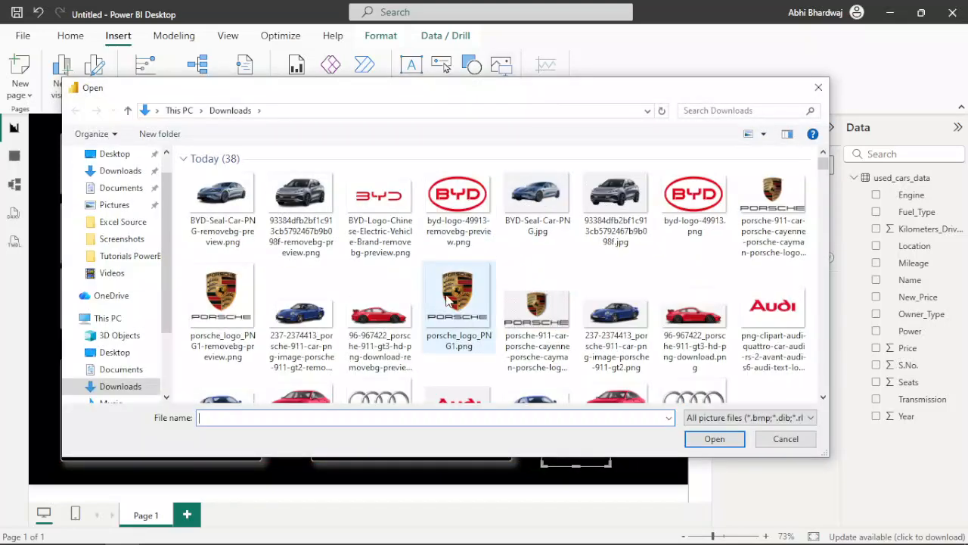
{"action": "left_click", "coordinate": [353, 235]}
{"action": "double_click", "coordinate": [353, 234]}
{"action": "left_click_drag", "start_coordinate": [577, 230], "coordinate": [639, 379]}
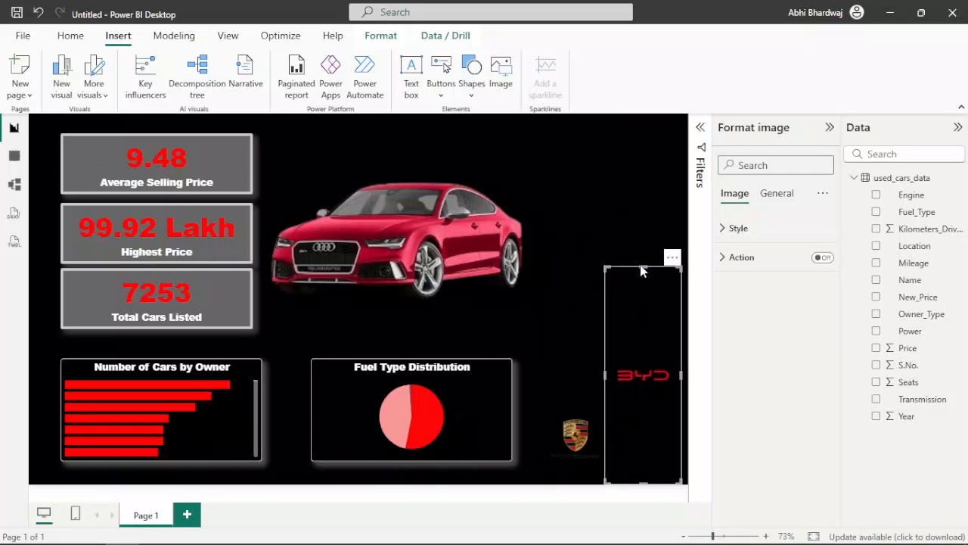
{"action": "left_click", "coordinate": [639, 262]}
{"action": "left_click", "coordinate": [639, 394]}
{"action": "left_click_drag", "start_coordinate": [640, 267], "coordinate": [645, 421]}
Step: Insert the red Audi lettering logo from Downloads, shrink it and place it above the BYD logo
{"action": "left_click", "coordinate": [501, 72]}
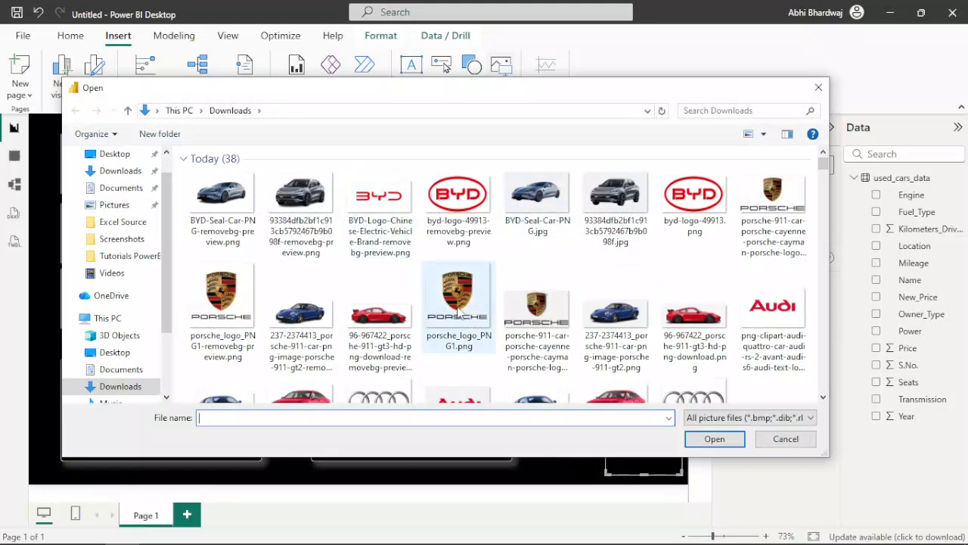
{"action": "double_click", "coordinate": [757, 317]}
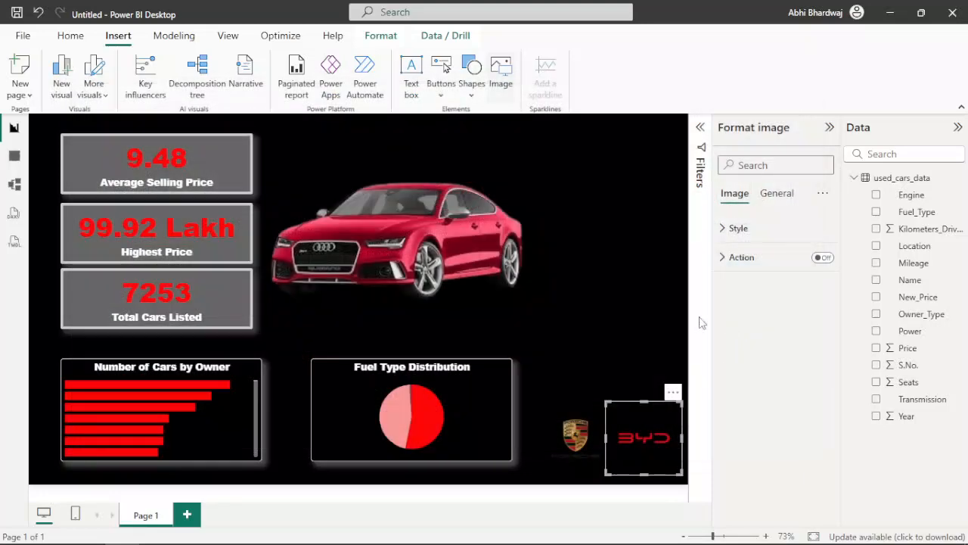
{"action": "left_click_drag", "start_coordinate": [644, 134], "coordinate": [640, 371]}
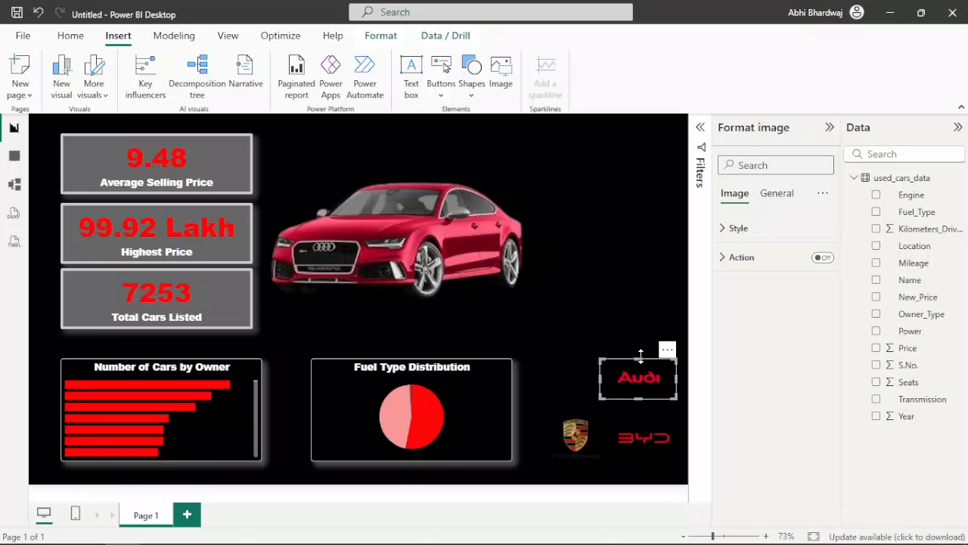
Step: Insert the round BMW logo, images__86_-removebg-preview (1).png, shrink it and place it above the Porsche logo
{"action": "left_click", "coordinate": [505, 82]}
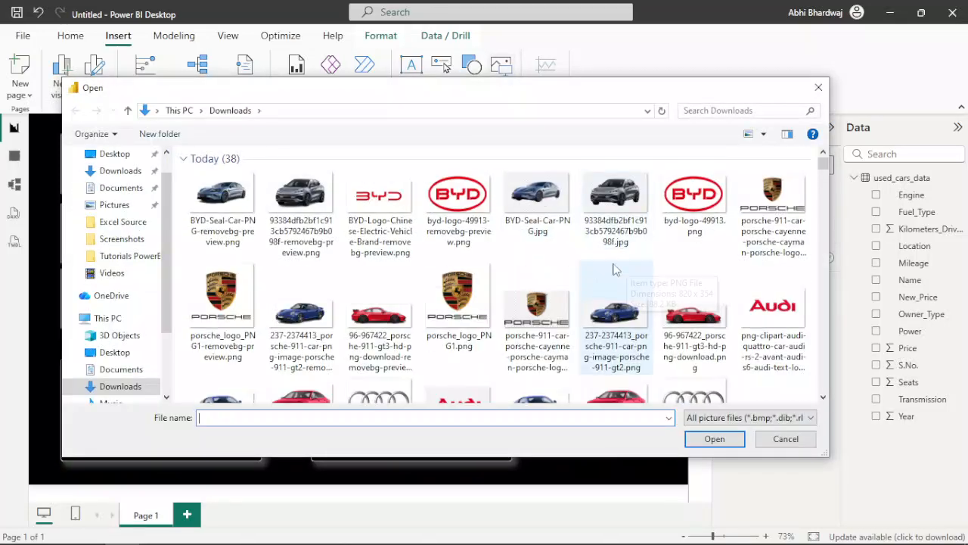
{"action": "scroll", "coordinate": [555, 290], "scroll_direction": "down", "scroll_amount": 5}
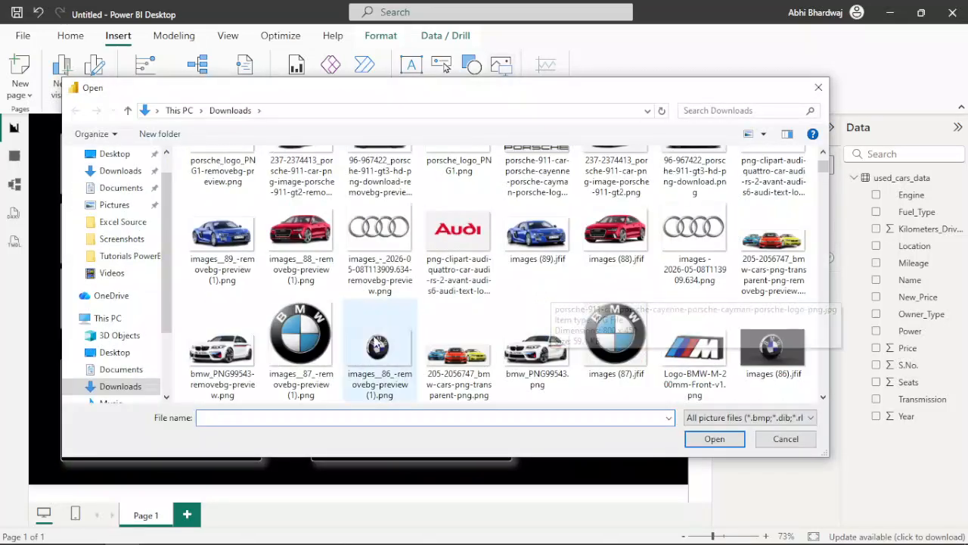
{"action": "double_click", "coordinate": [378, 347]}
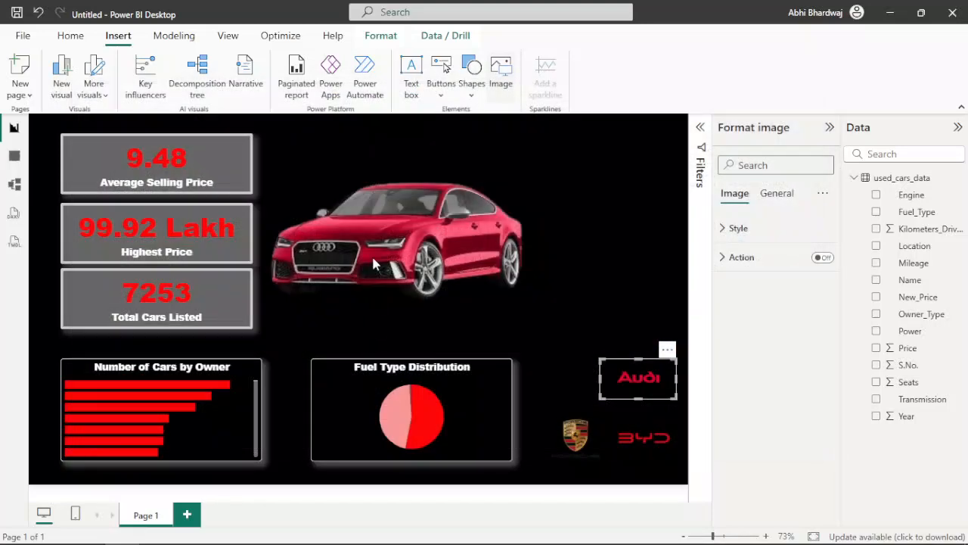
{"action": "left_click_drag", "start_coordinate": [637, 136], "coordinate": [639, 281]}
{"action": "left_click_drag", "start_coordinate": [643, 315], "coordinate": [572, 389]}
{"action": "left_click", "coordinate": [599, 275]}
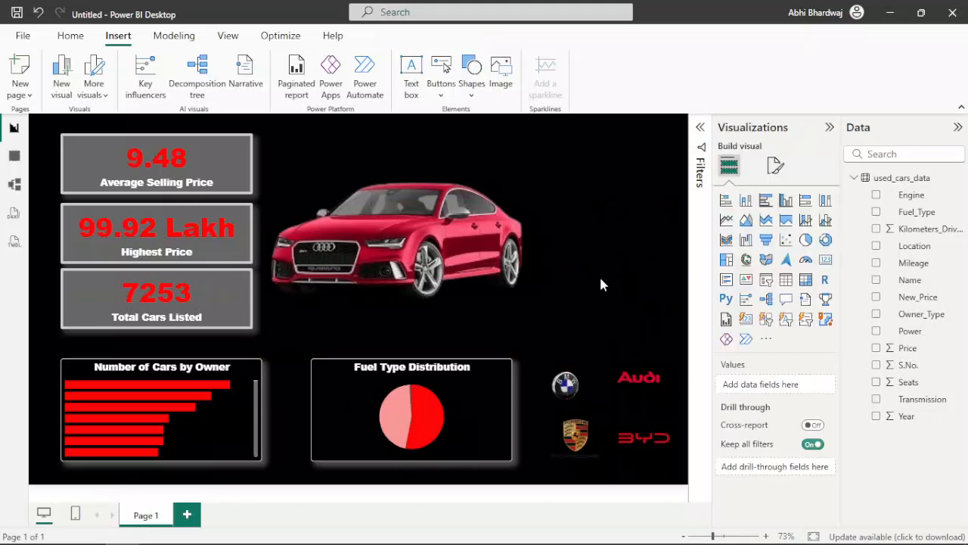
Step: Try a dark grey background with 100% transparency on the Porsche logo and switch the background off again
{"action": "left_click", "coordinate": [556, 454]}
{"action": "left_click", "coordinate": [776, 194]}
{"action": "left_click", "coordinate": [753, 288]}
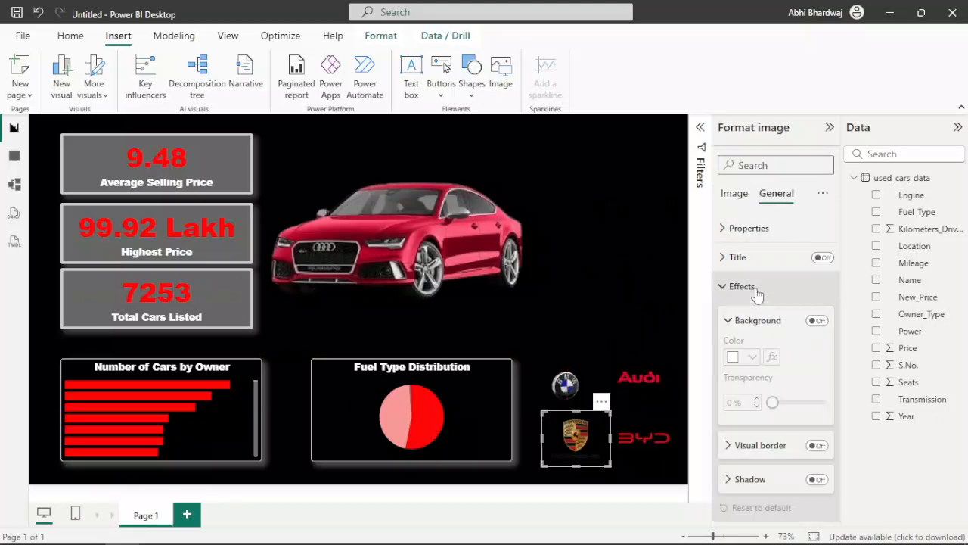
{"action": "left_click", "coordinate": [817, 321]}
{"action": "left_click", "coordinate": [753, 358]}
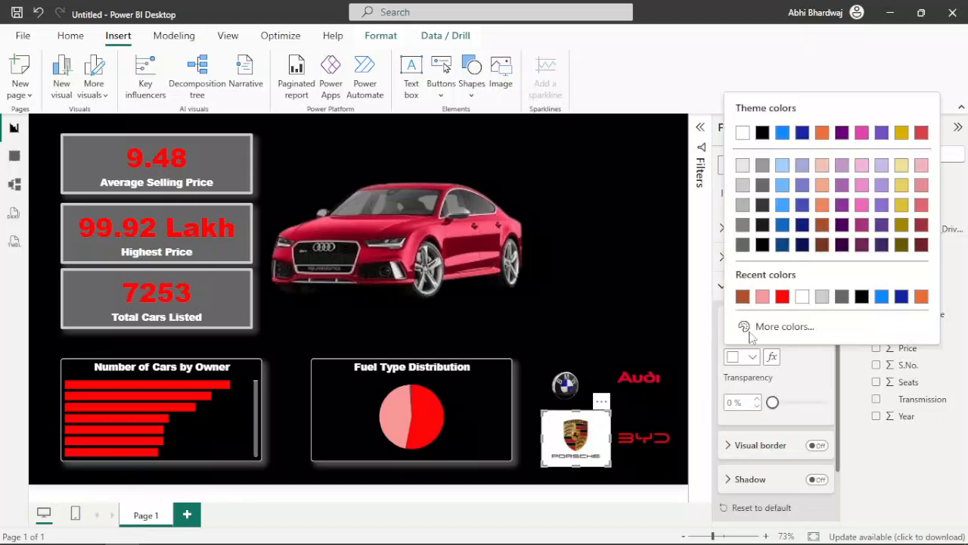
{"action": "left_click", "coordinate": [841, 297]}
{"action": "left_click_drag", "start_coordinate": [772, 403], "coordinate": [845, 400]}
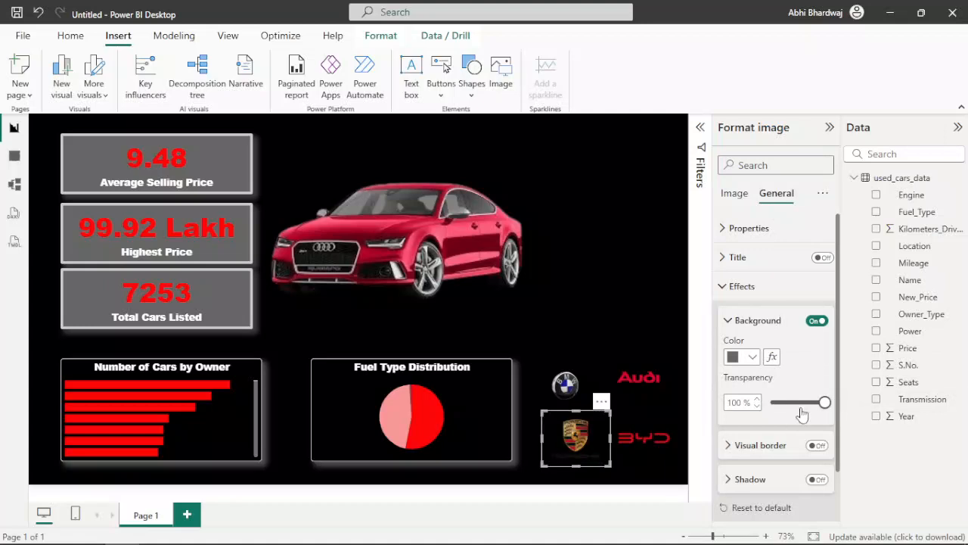
{"action": "left_click", "coordinate": [817, 320]}
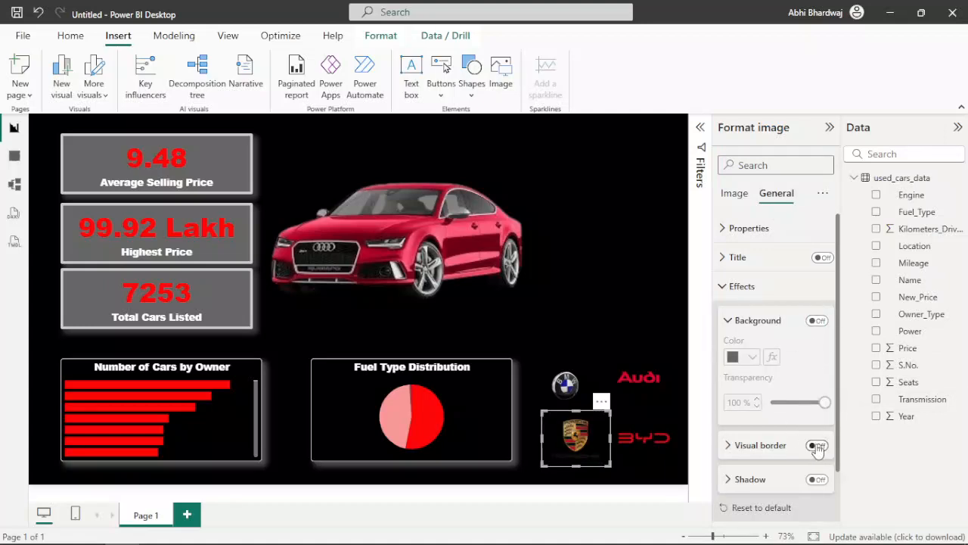
Step: Turn on a shadow for the Porsche logo and colour it red
{"action": "left_click", "coordinate": [816, 479]}
{"action": "left_click", "coordinate": [773, 484]}
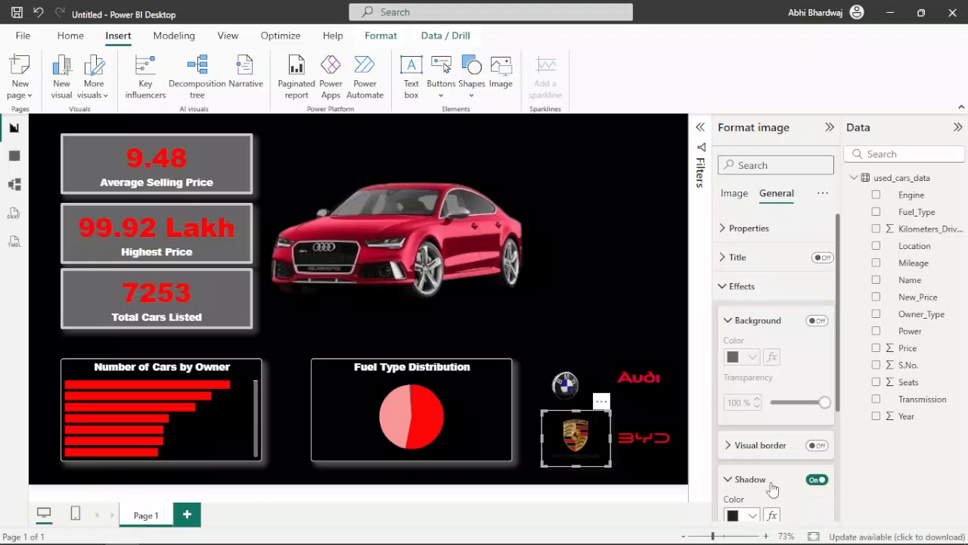
{"action": "left_click", "coordinate": [740, 516]}
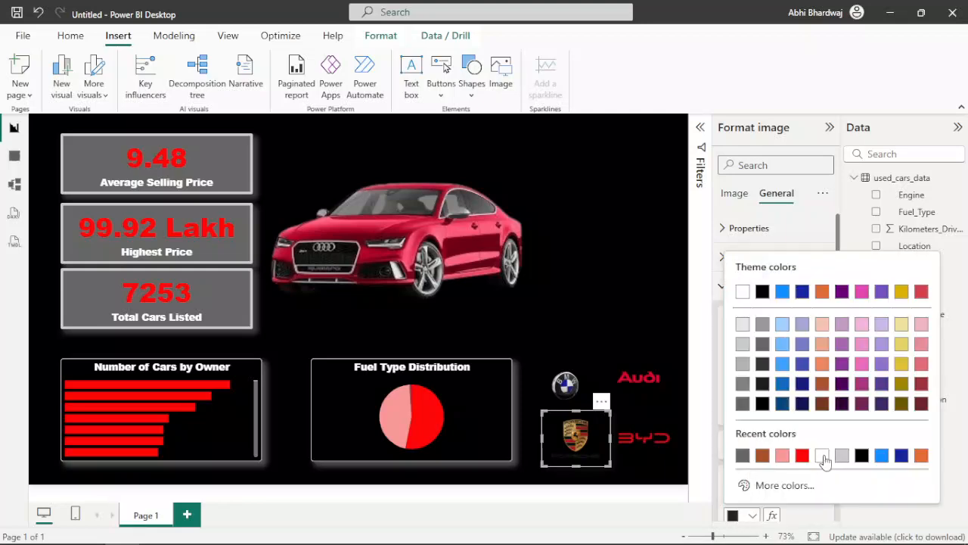
{"action": "left_click", "coordinate": [802, 455]}
Step: Give the Audi lettering logo a red shadow
{"action": "left_click", "coordinate": [639, 377]}
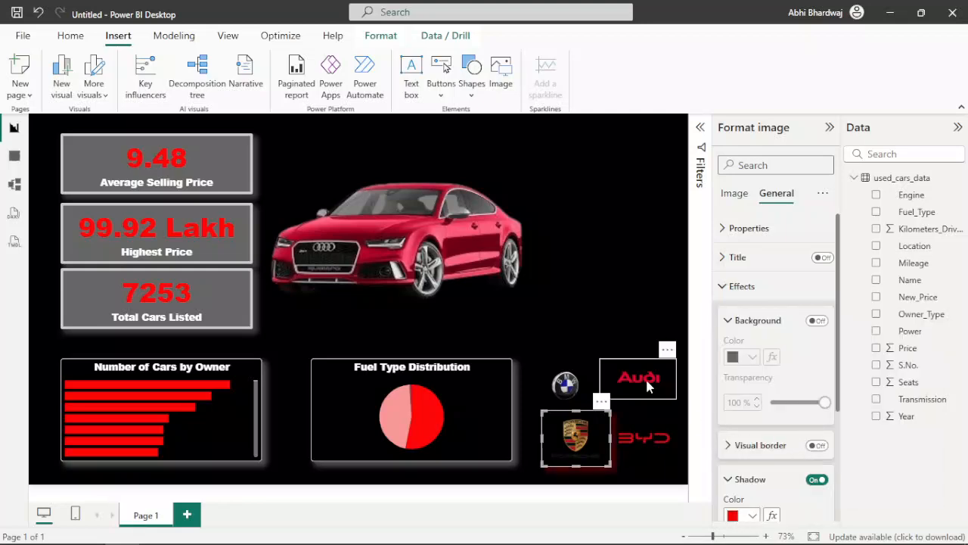
{"action": "scroll", "coordinate": [779, 454], "scroll_direction": "down", "scroll_amount": 5}
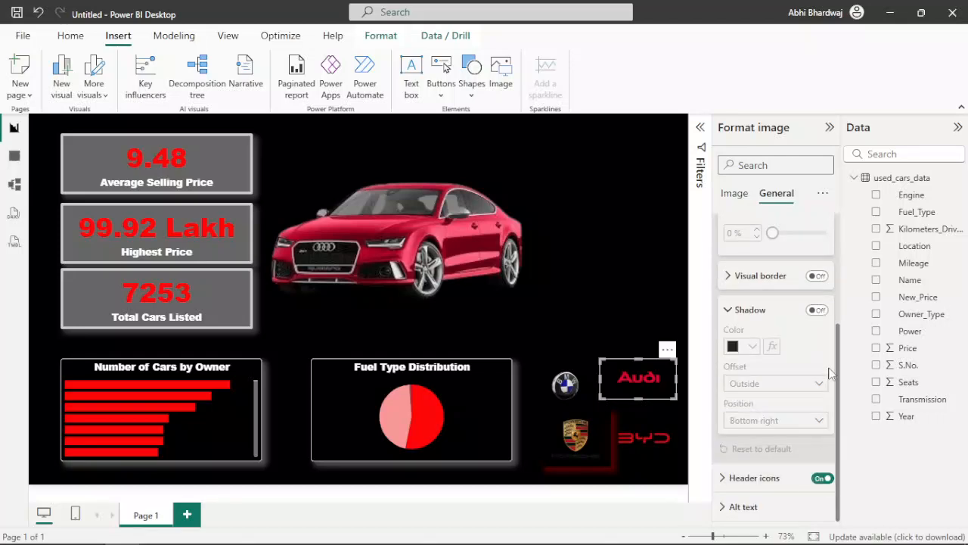
{"action": "left_click", "coordinate": [823, 315]}
{"action": "left_click", "coordinate": [742, 347]}
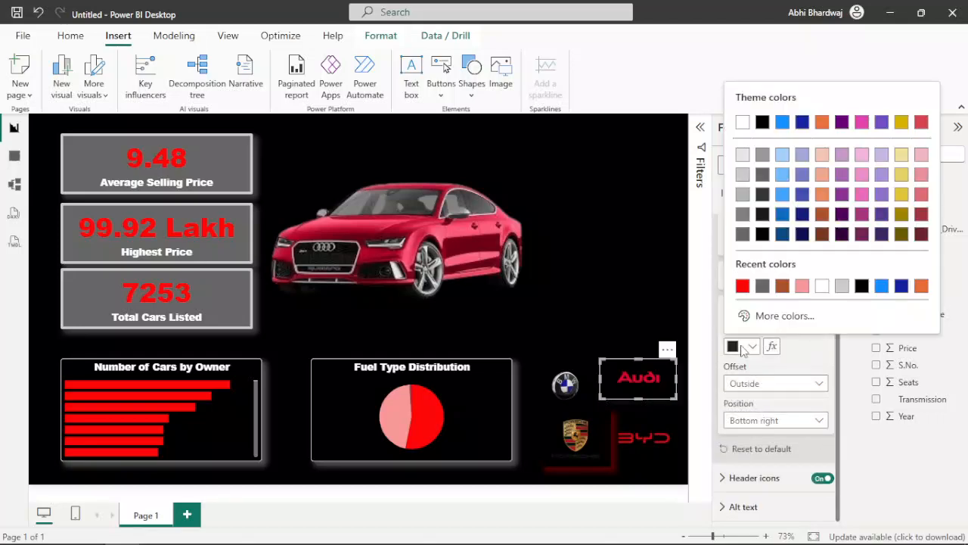
{"action": "left_click", "coordinate": [819, 481]}
{"action": "left_click", "coordinate": [821, 480]}
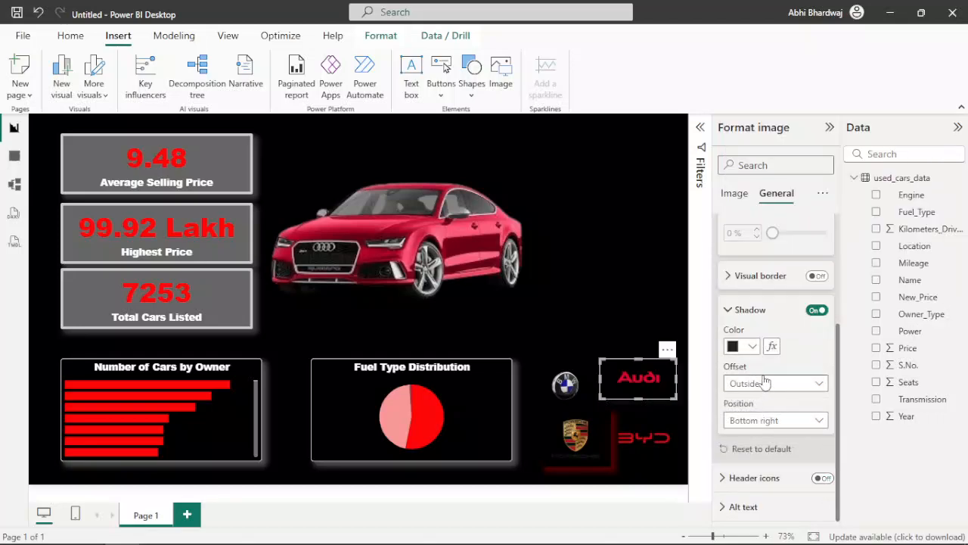
{"action": "left_click", "coordinate": [752, 347]}
{"action": "left_click", "coordinate": [762, 286]}
Step: Apply a red shadow to the BYD logo and to the BMW logo
{"action": "left_click", "coordinate": [637, 434]}
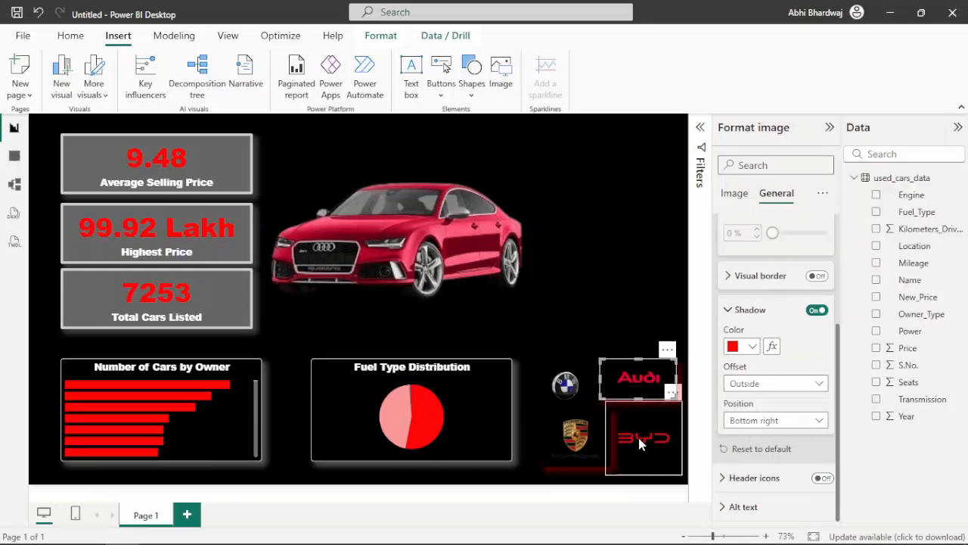
{"action": "left_click", "coordinate": [817, 310]}
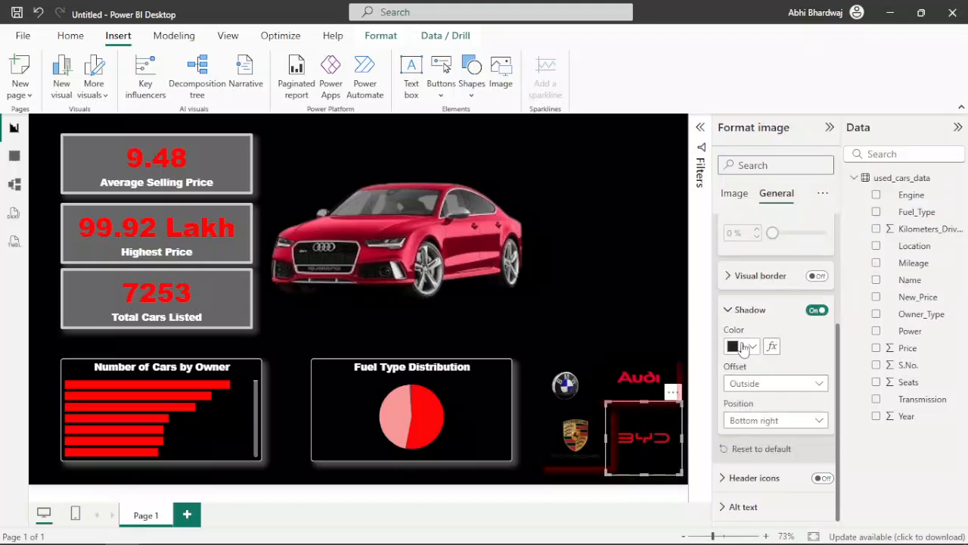
{"action": "left_click", "coordinate": [749, 346]}
{"action": "left_click", "coordinate": [743, 286]}
{"action": "left_click", "coordinate": [565, 384]}
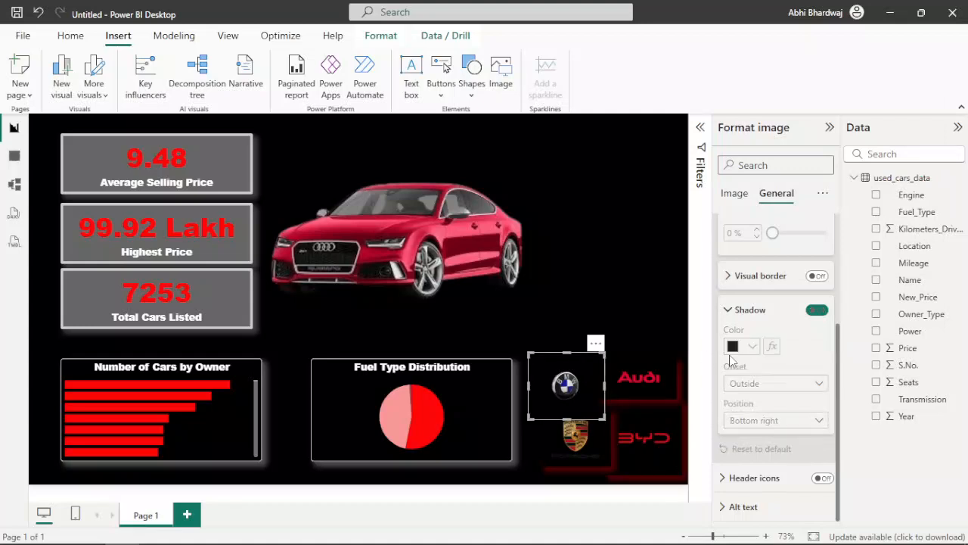
{"action": "left_click", "coordinate": [817, 310]}
{"action": "left_click", "coordinate": [739, 347]}
{"action": "left_click", "coordinate": [743, 286]}
{"action": "left_click", "coordinate": [603, 281]}
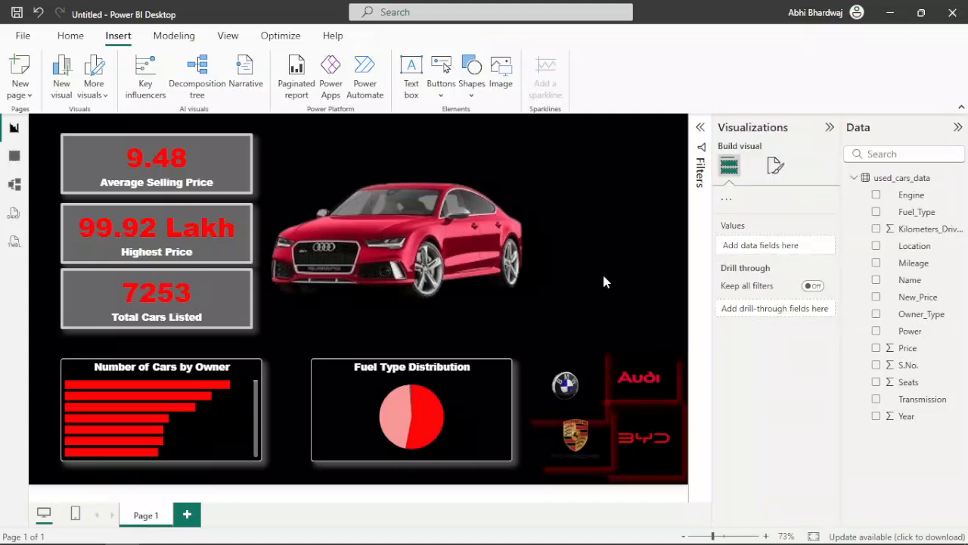
Step: Turn off the shadow effect on the BMW, Porsche, BYD and Audi logos
{"action": "left_click", "coordinate": [576, 364]}
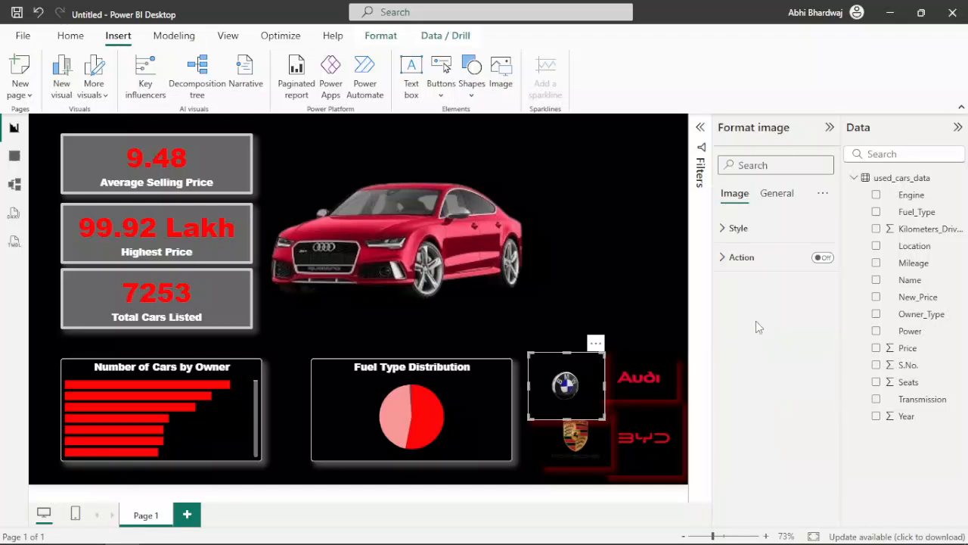
{"action": "left_click", "coordinate": [793, 199]}
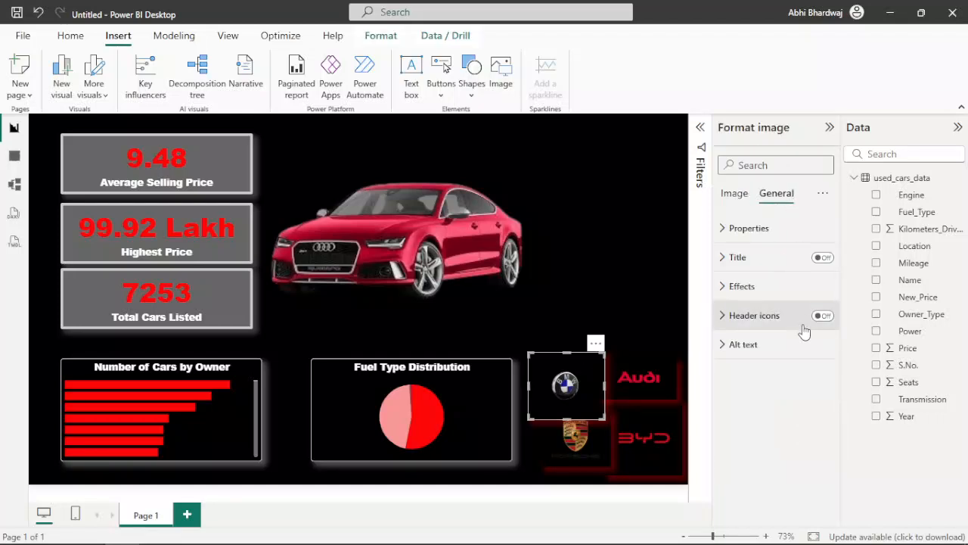
{"action": "left_click", "coordinate": [764, 286]}
{"action": "left_click", "coordinate": [815, 480]}
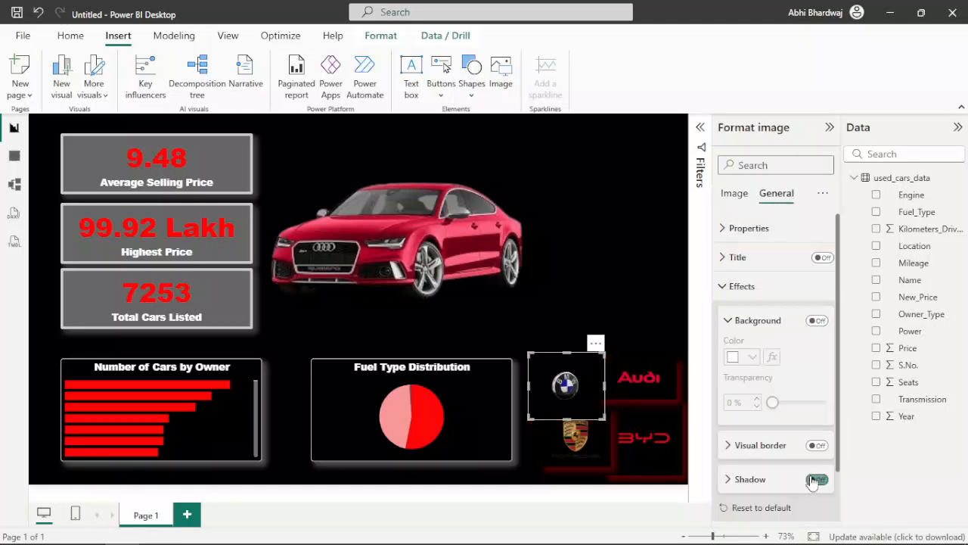
{"action": "left_click", "coordinate": [580, 453]}
{"action": "left_click", "coordinate": [815, 480]}
{"action": "left_click", "coordinate": [649, 448]}
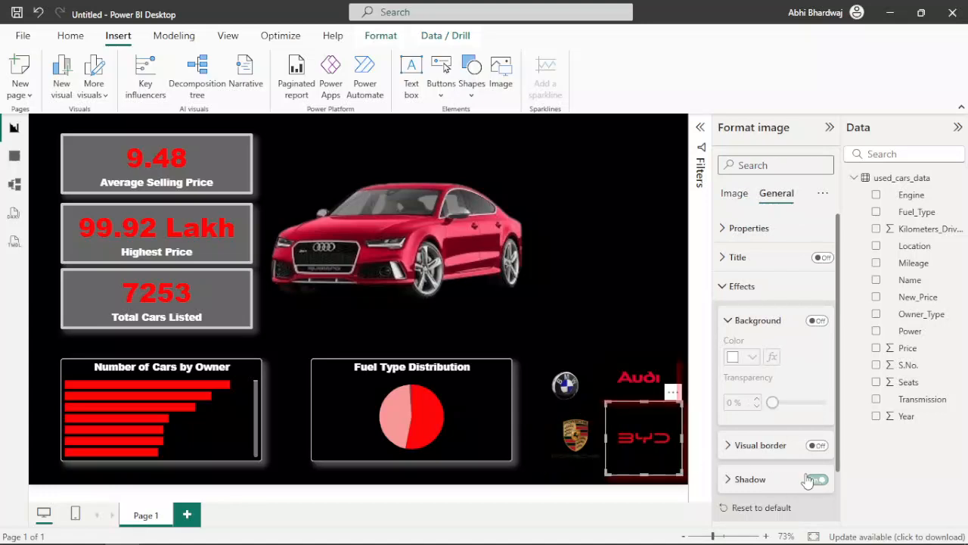
{"action": "left_click", "coordinate": [817, 479]}
{"action": "left_click", "coordinate": [648, 393]}
{"action": "left_click", "coordinate": [817, 479]}
Step: Rearrange the logos into a two-by-two grid, with Audi above Porsche and BMW above BYD
{"action": "left_click", "coordinate": [640, 271]}
{"action": "left_click_drag", "start_coordinate": [639, 379], "coordinate": [632, 426]}
{"action": "left_click_drag", "start_coordinate": [648, 464], "coordinate": [650, 472]}
{"action": "left_click_drag", "start_coordinate": [592, 451], "coordinate": [584, 460]}
Step: Insert the silver Audi rings logo from Downloads, shrink it and place it above the red Audi lettering
{"action": "left_click", "coordinate": [500, 72]}
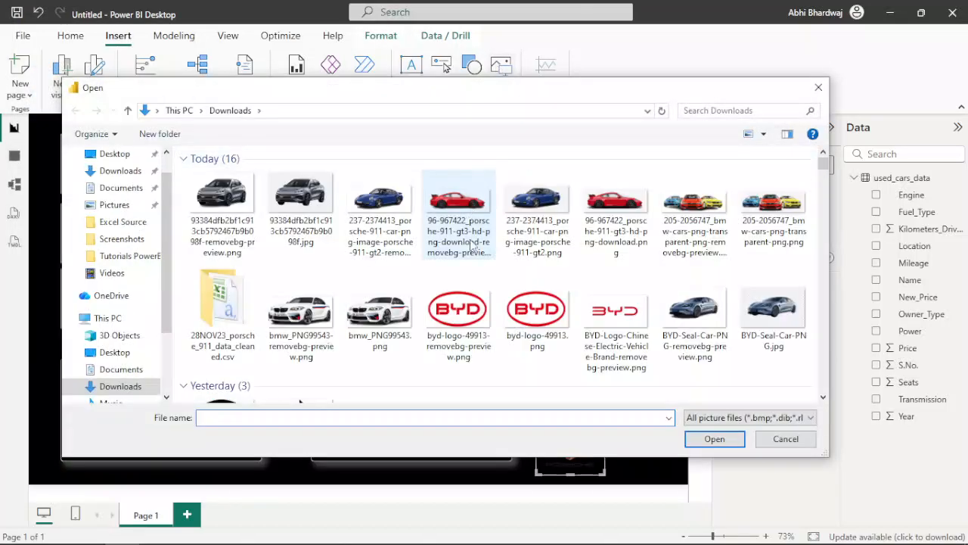
{"action": "left_click", "coordinate": [449, 289]}
{"action": "double_click", "coordinate": [389, 390]}
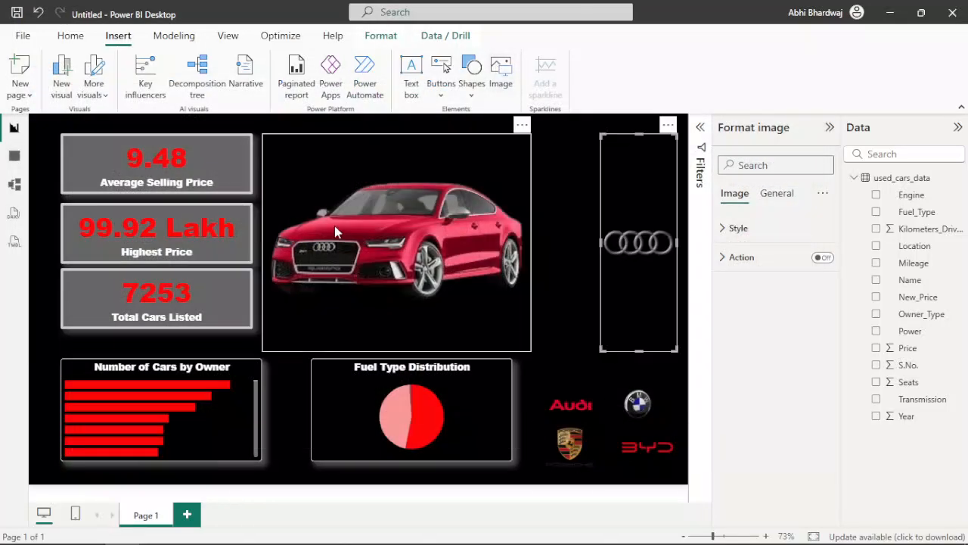
{"action": "left_click_drag", "start_coordinate": [639, 134], "coordinate": [566, 370]}
Step: Move the Audi rings beside the Audi lettering and place the BMW logo between the Porsche and BYD logos
{"action": "left_click_drag", "start_coordinate": [640, 397], "coordinate": [639, 432]}
{"action": "left_click", "coordinate": [654, 462]}
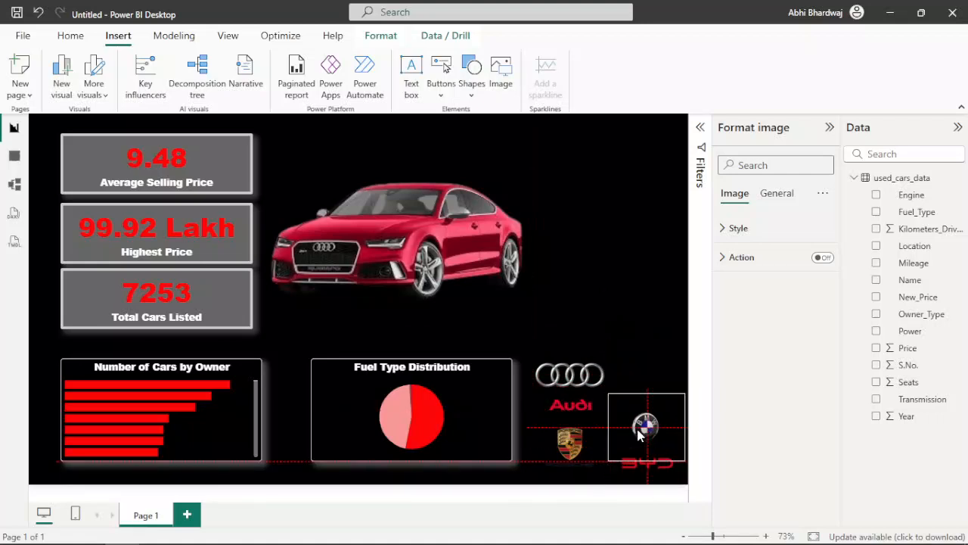
{"action": "left_click_drag", "start_coordinate": [575, 395], "coordinate": [615, 453]}
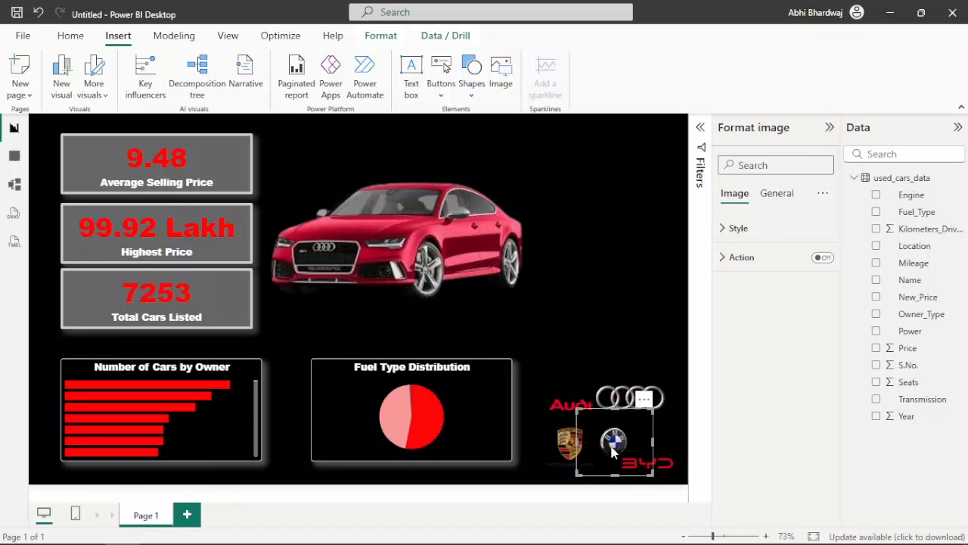
{"action": "left_click", "coordinate": [566, 320]}
{"action": "left_click_drag", "start_coordinate": [649, 401], "coordinate": [661, 410]}
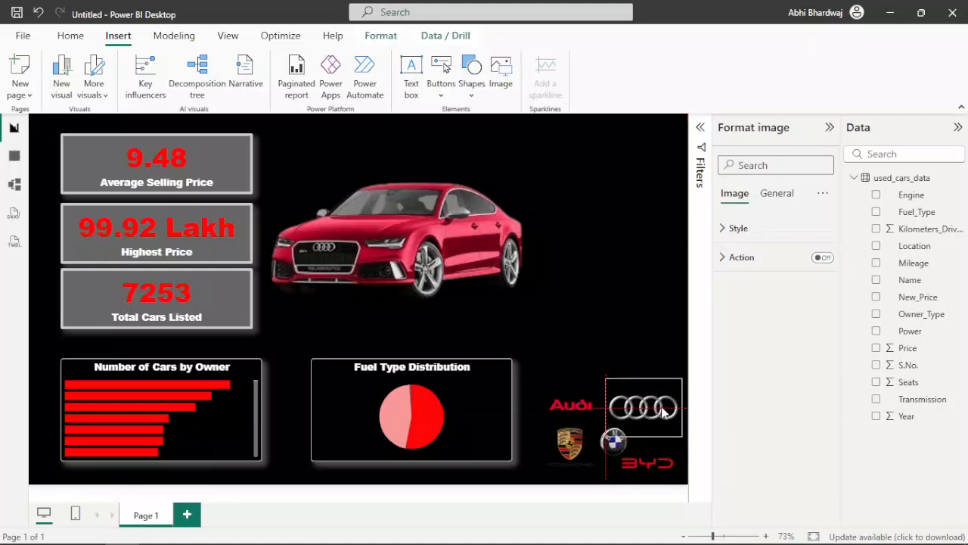
{"action": "left_click", "coordinate": [606, 254]}
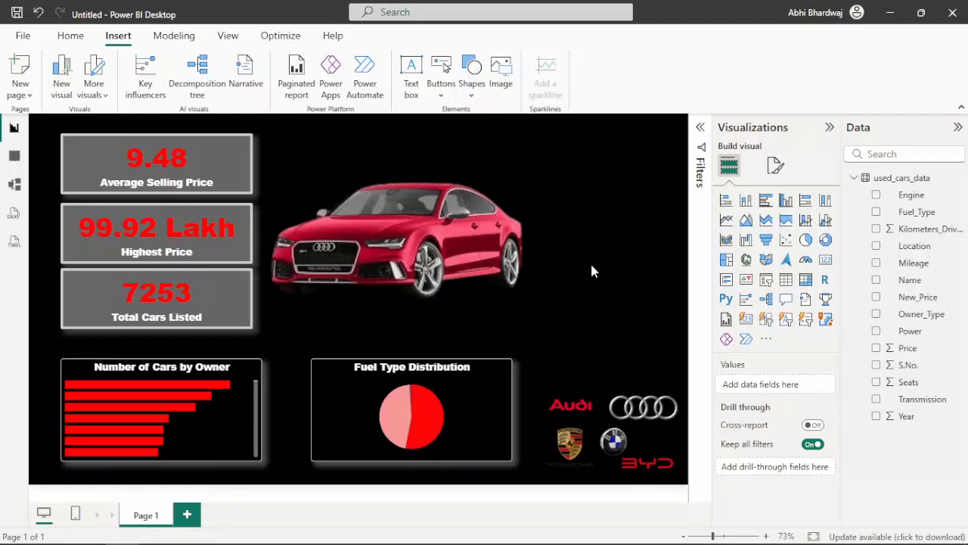
Step: Set the background transparency of the Average Selling Price card to 81%
{"action": "left_click", "coordinate": [224, 172]}
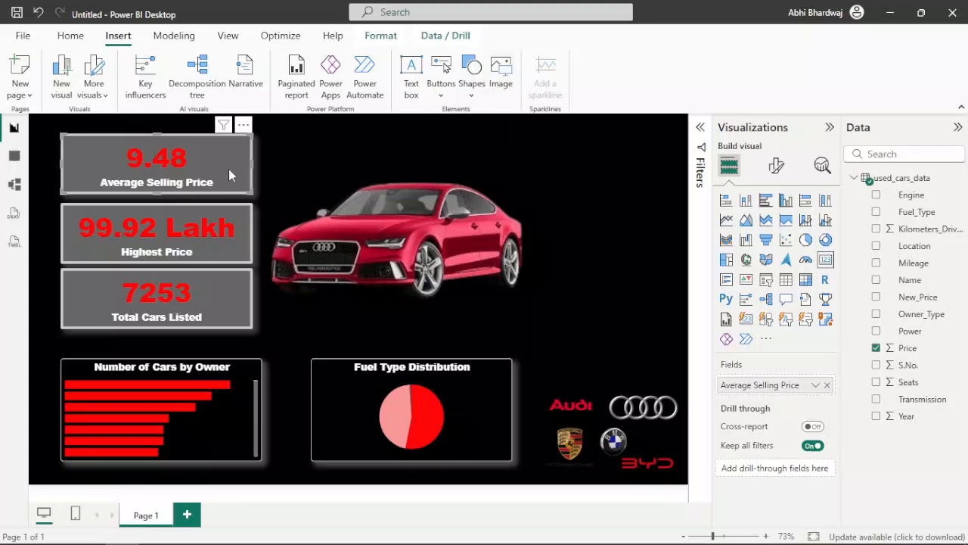
{"action": "left_click", "coordinate": [779, 166]}
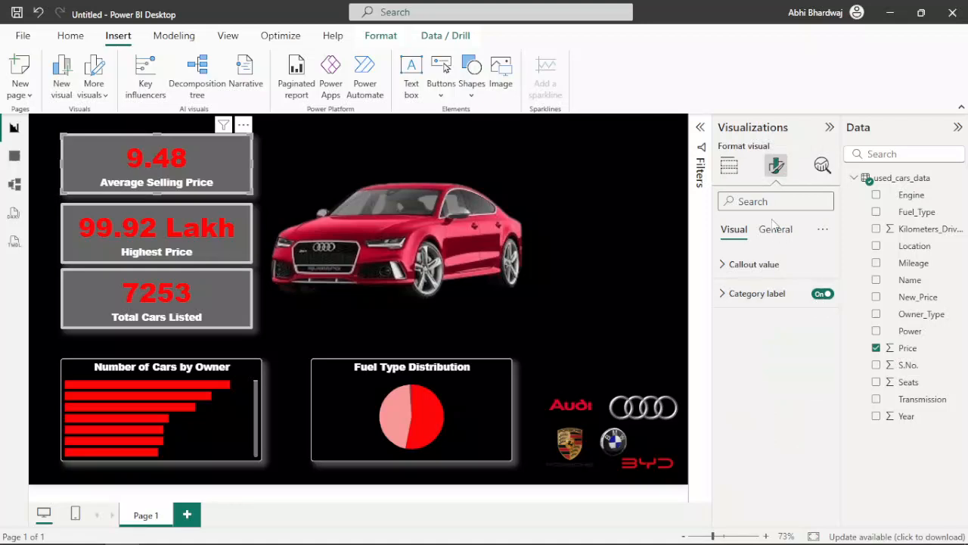
{"action": "left_click", "coordinate": [776, 239]}
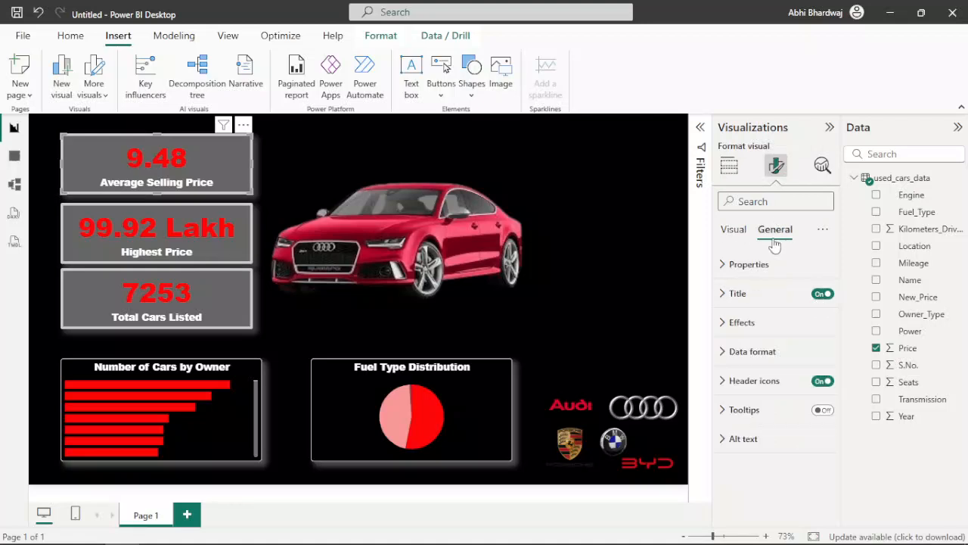
{"action": "left_click", "coordinate": [775, 323]}
{"action": "left_click_drag", "start_coordinate": [776, 440], "coordinate": [818, 442]}
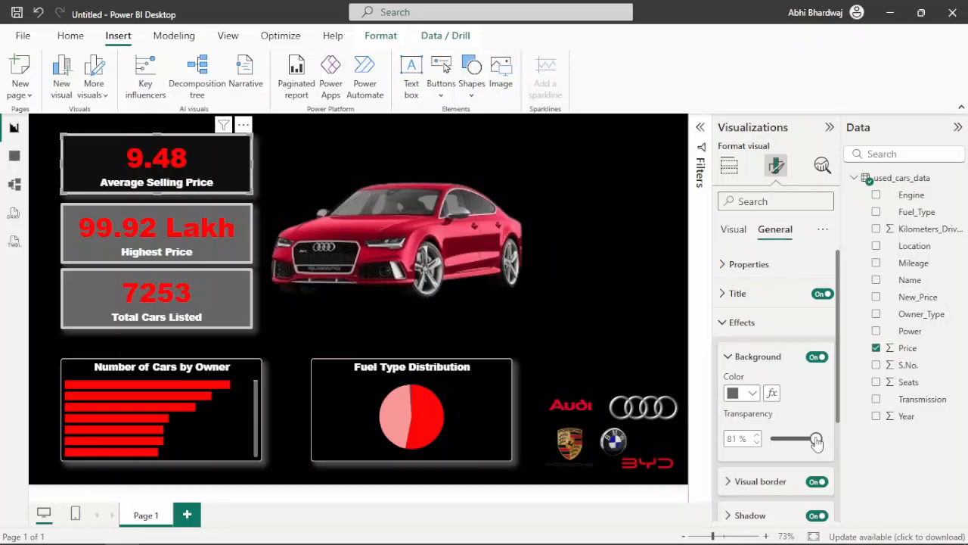
Step: Raise the background transparency of the Highest Price card and set the Total Cars Listed card's background transparency to 73%
{"action": "left_click", "coordinate": [174, 248]}
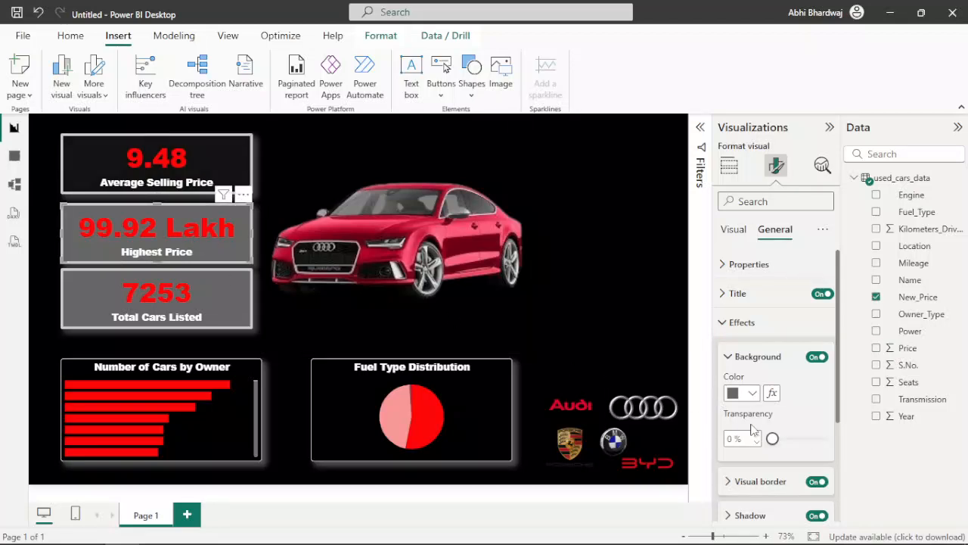
{"action": "left_click_drag", "start_coordinate": [777, 440], "coordinate": [811, 442]}
{"action": "left_click", "coordinate": [156, 308]}
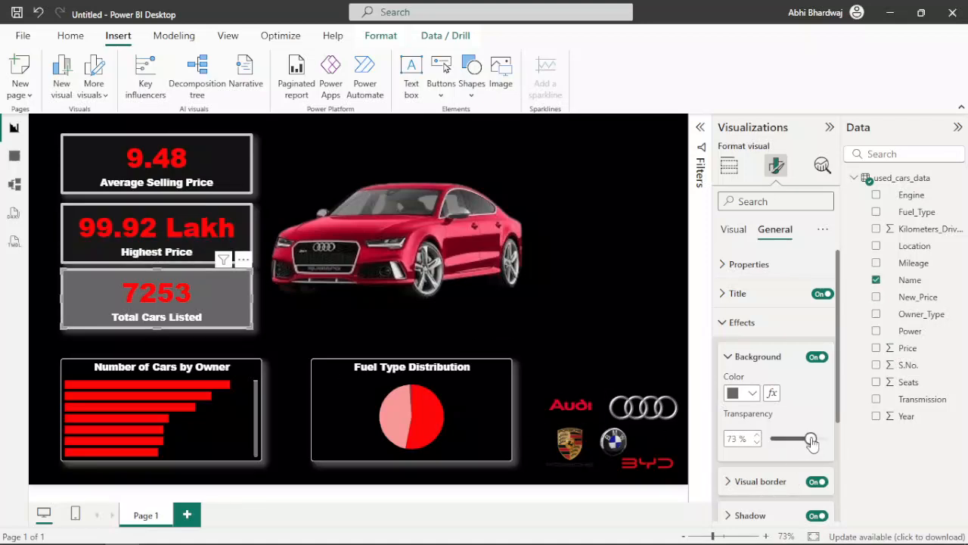
{"action": "left_click", "coordinate": [612, 243]}
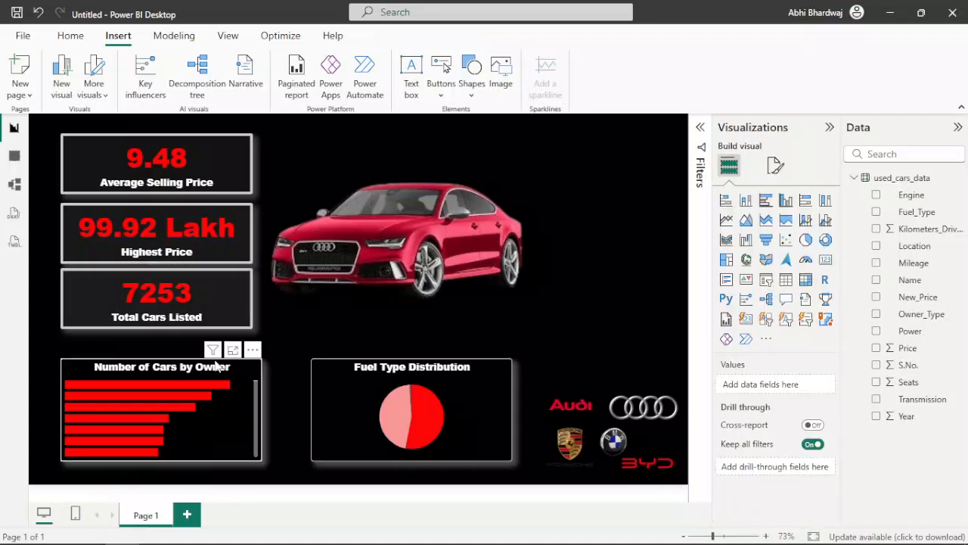
Step: Examine the background, border and shadow settings of the Number of Cars by Owner chart
{"action": "left_click", "coordinate": [174, 401]}
{"action": "left_click", "coordinate": [775, 167]}
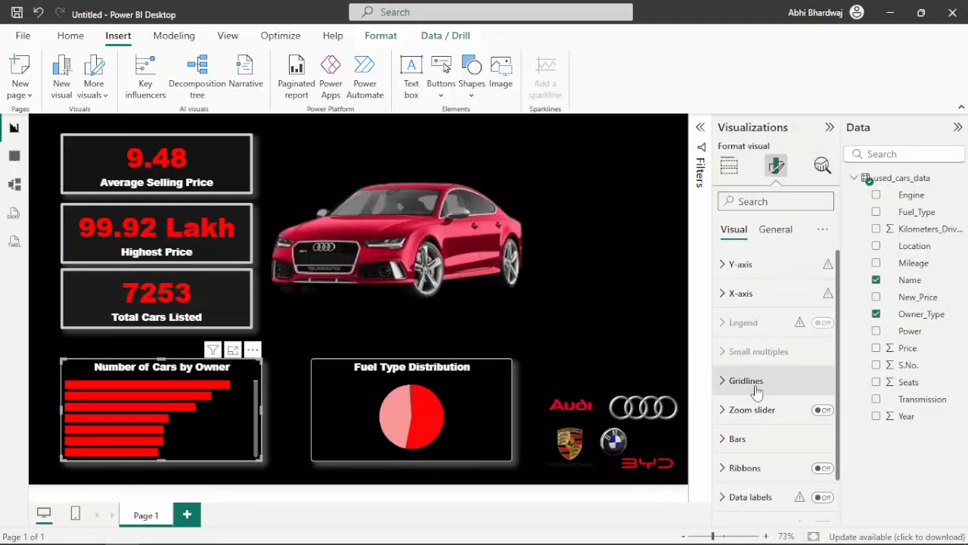
{"action": "left_click", "coordinate": [775, 228]}
{"action": "left_click", "coordinate": [750, 323]}
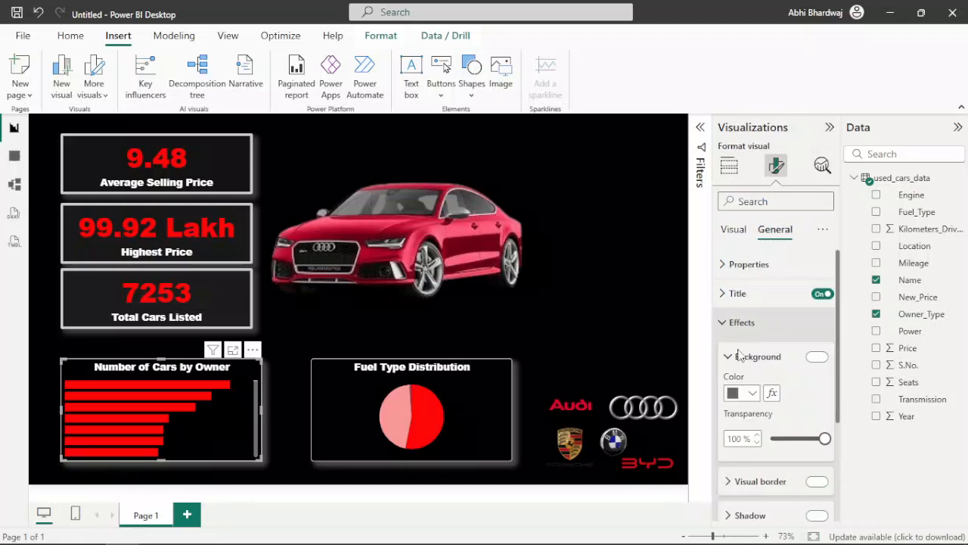
{"action": "left_click", "coordinate": [761, 481]}
{"action": "scroll", "coordinate": [756, 439], "scroll_direction": "down", "scroll_amount": 3}
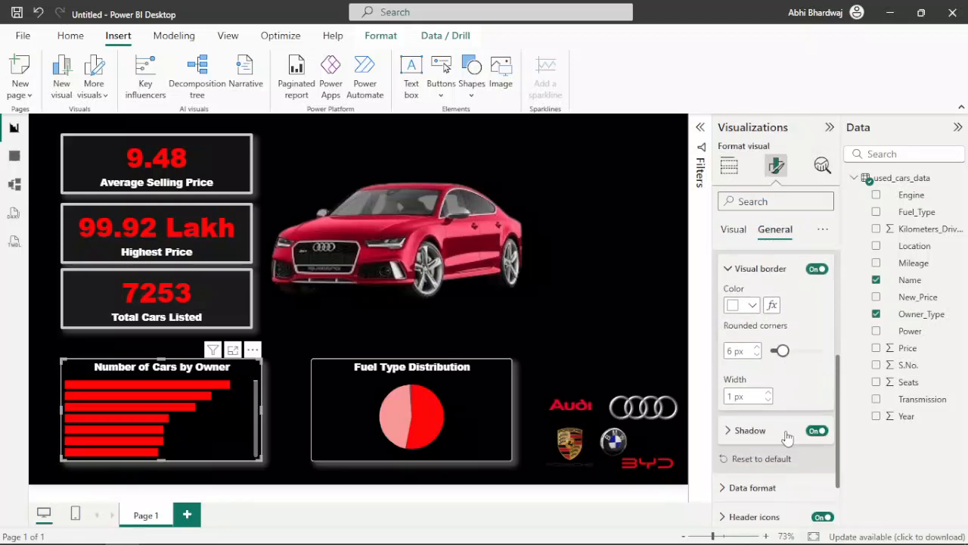
{"action": "left_click", "coordinate": [771, 425]}
{"action": "scroll", "coordinate": [770, 420], "scroll_direction": "down", "scroll_amount": 2}
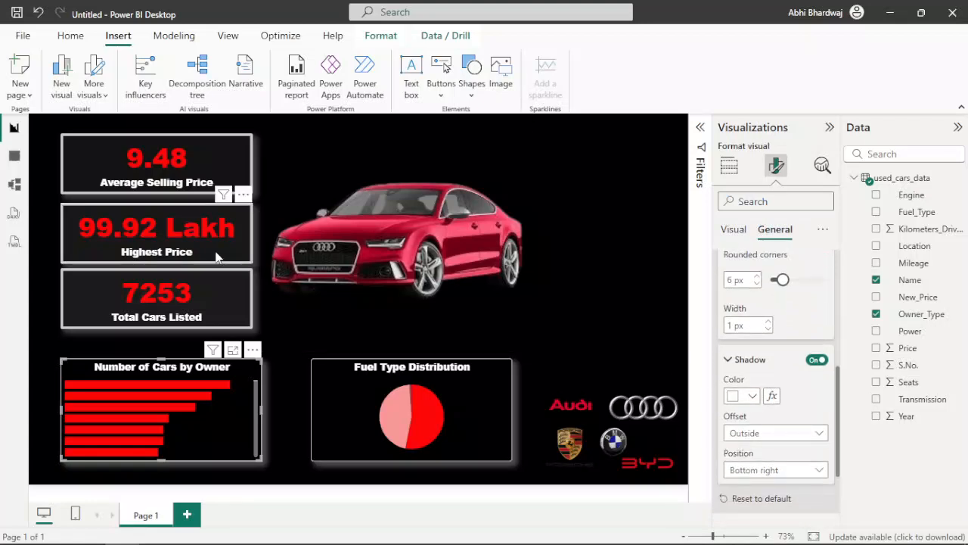
Step: Set the Total Cars Listed card's rounded corners to 6 px and its shadow color to white
{"action": "left_click", "coordinate": [205, 295]}
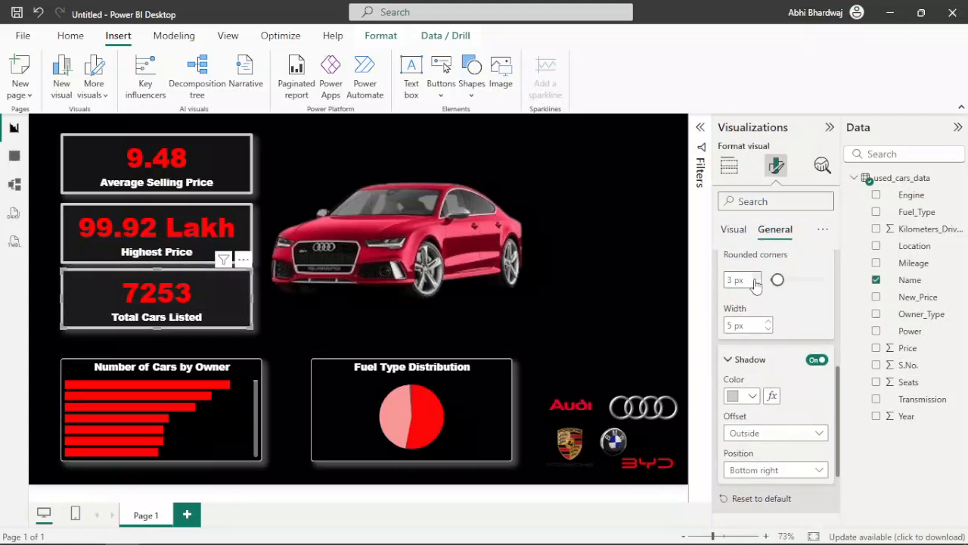
{"action": "left_click", "coordinate": [751, 393]}
{"action": "left_click", "coordinate": [741, 166]}
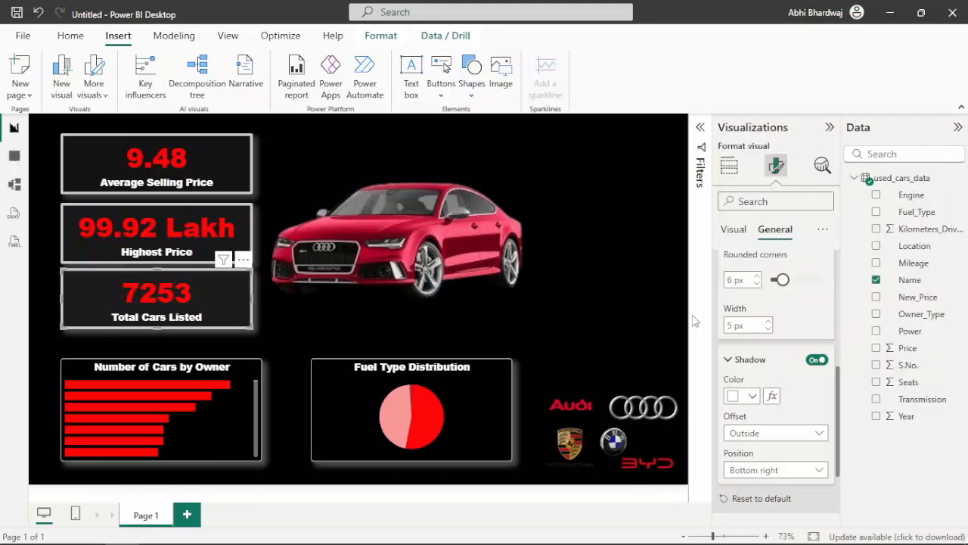
Step: Give the Total Cars Listed card a white border with 3 px rounded corners, and thin all three card borders to 1 px
{"action": "left_click", "coordinate": [192, 238]}
{"action": "left_click", "coordinate": [381, 315]}
{"action": "left_click", "coordinate": [222, 371]}
{"action": "scroll", "coordinate": [786, 344], "scroll_direction": "up", "scroll_amount": 2}
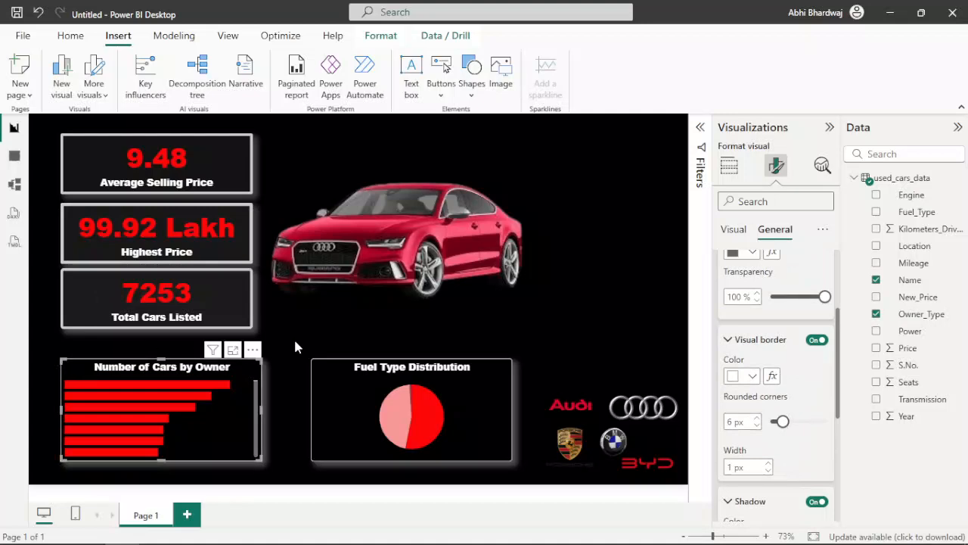
{"action": "scroll", "coordinate": [723, 390], "scroll_direction": "down", "scroll_amount": 1}
{"action": "scroll", "coordinate": [766, 388], "scroll_direction": "up", "scroll_amount": 2}
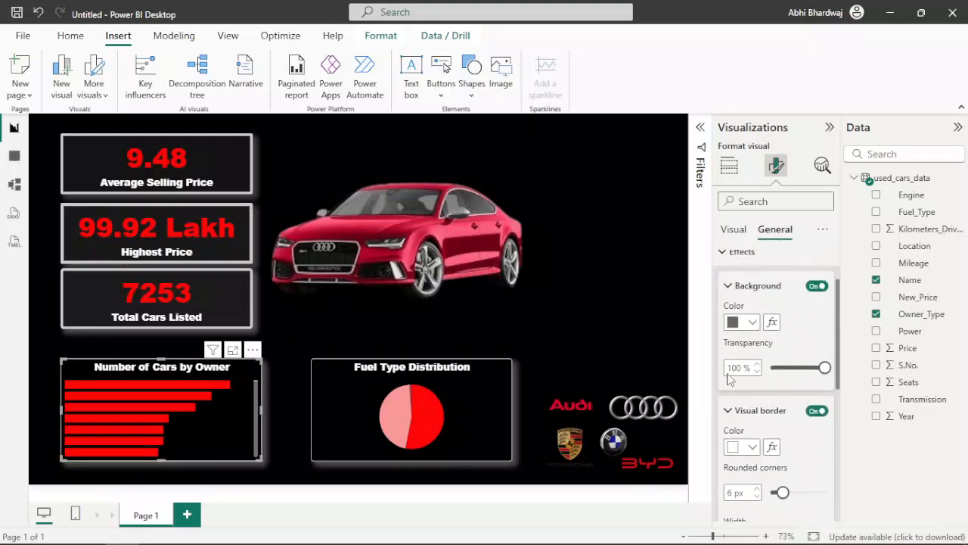
{"action": "left_click", "coordinate": [106, 317]}
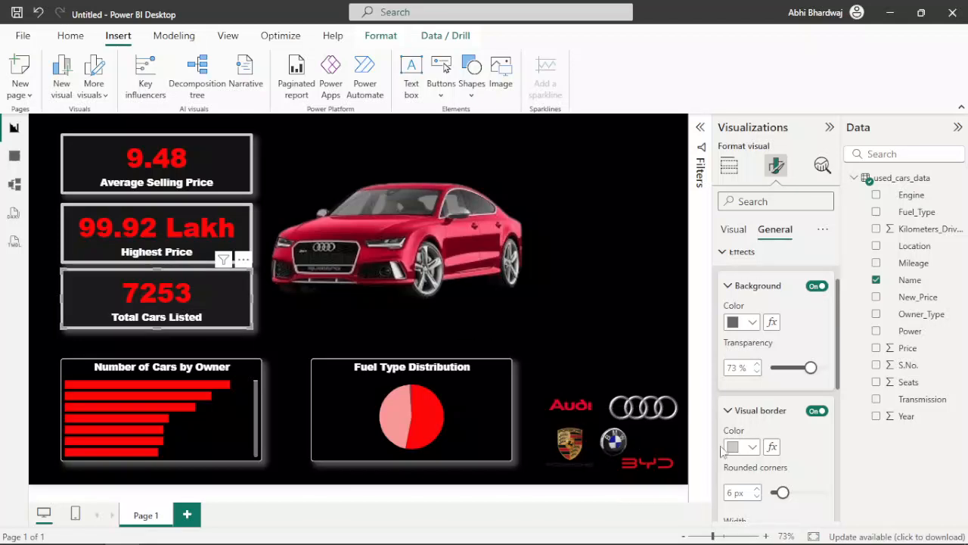
{"action": "left_click", "coordinate": [747, 448]}
{"action": "left_click", "coordinate": [743, 387]}
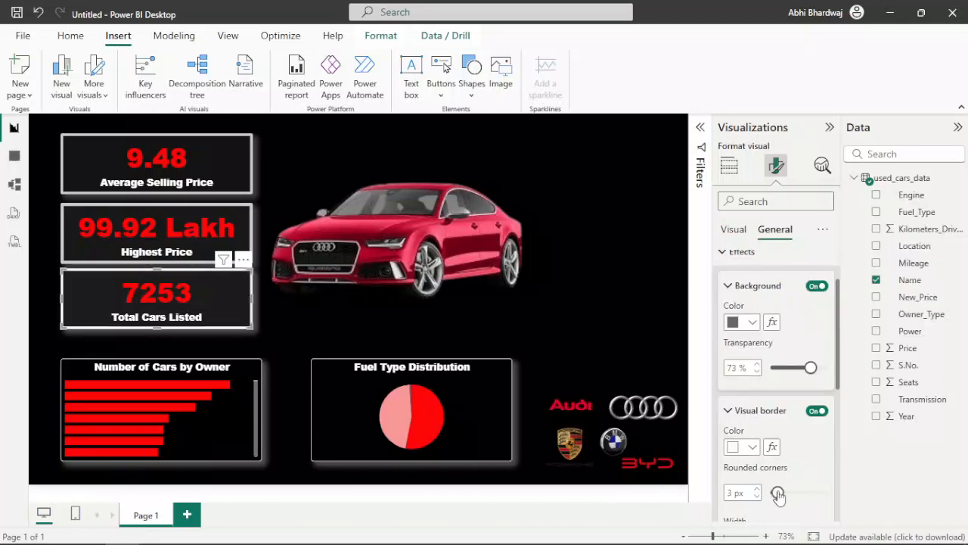
{"action": "scroll", "coordinate": [778, 493], "scroll_direction": "down", "scroll_amount": 1}
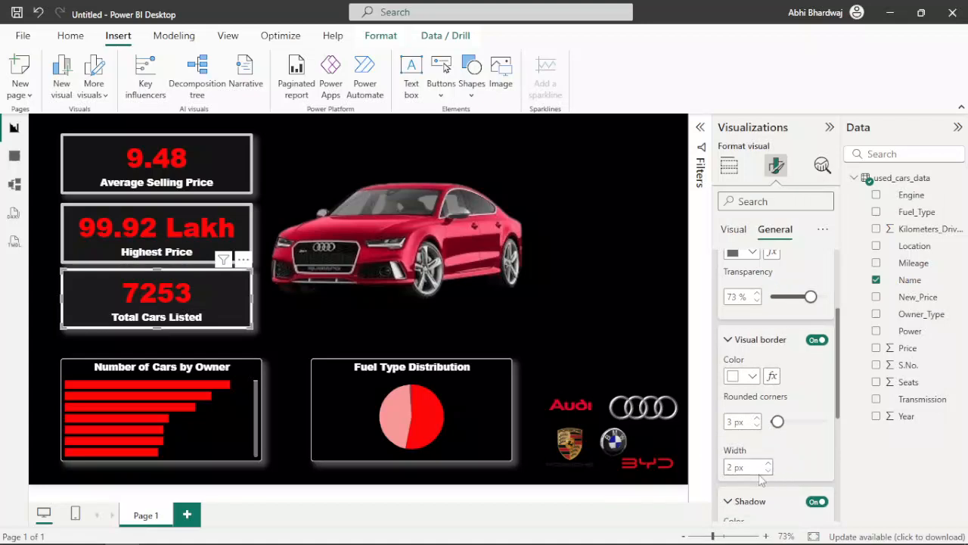
{"action": "left_click", "coordinate": [83, 374]}
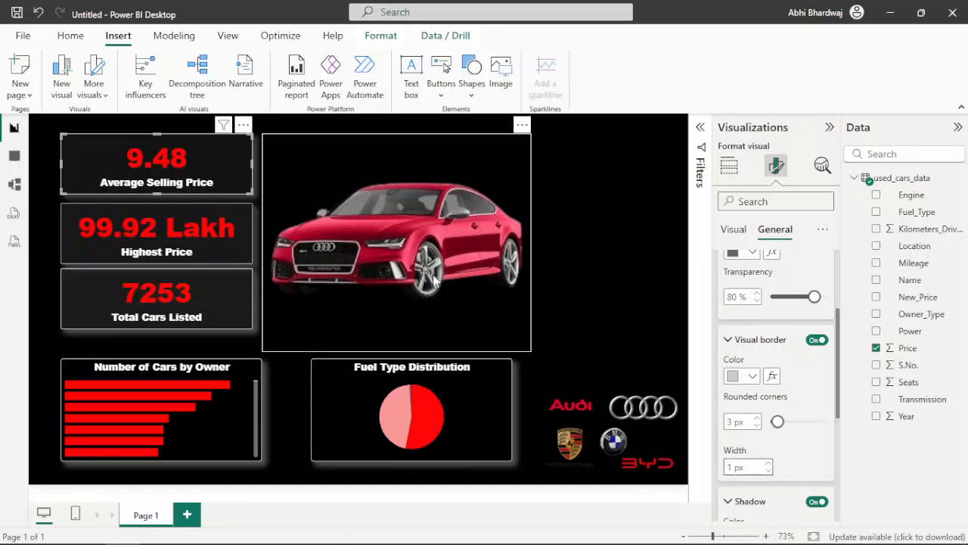
{"action": "left_click", "coordinate": [555, 243]}
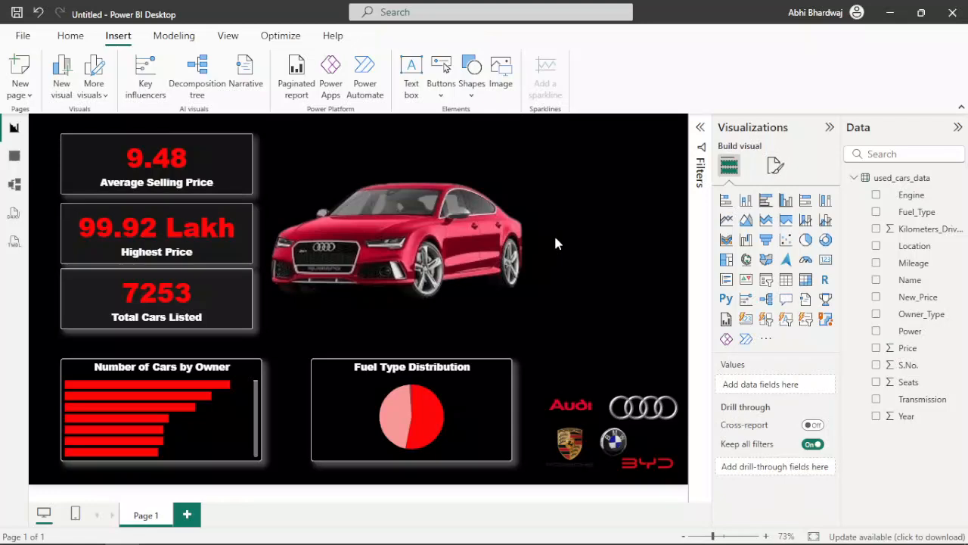
Step: Duplicate the Average Selling Price card, move the copy to the page's upper-right corner and shrink it slightly
{"action": "left_click", "coordinate": [208, 180]}
{"action": "key", "text": "ctrl+c"}
{"action": "key", "text": "ctrl+v"}
{"action": "left_click_drag", "start_coordinate": [191, 177], "coordinate": [651, 168]}
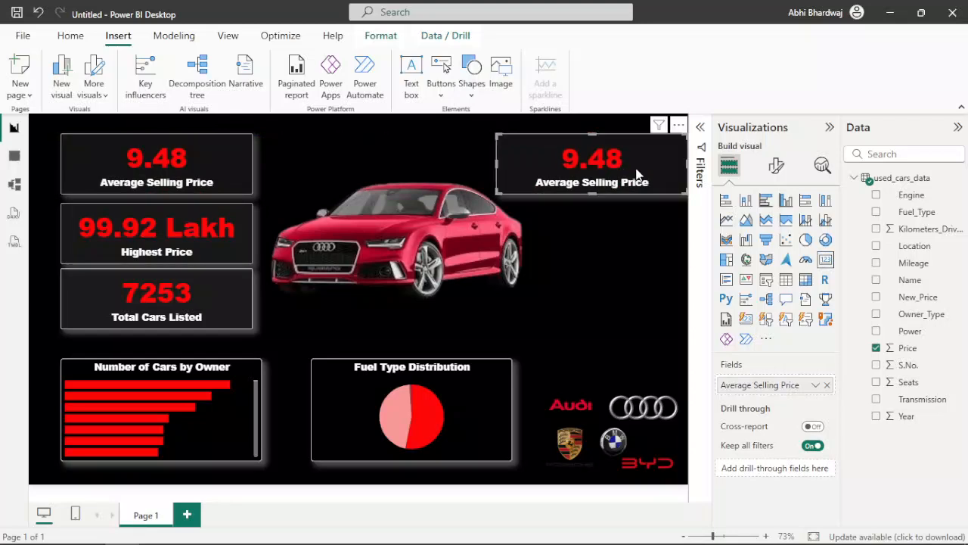
{"action": "left_click_drag", "start_coordinate": [683, 194], "coordinate": [669, 186]}
Step: Convert the duplicated card into a slicer and replace its Price field with Fuel_Type
{"action": "left_click", "coordinate": [767, 281]}
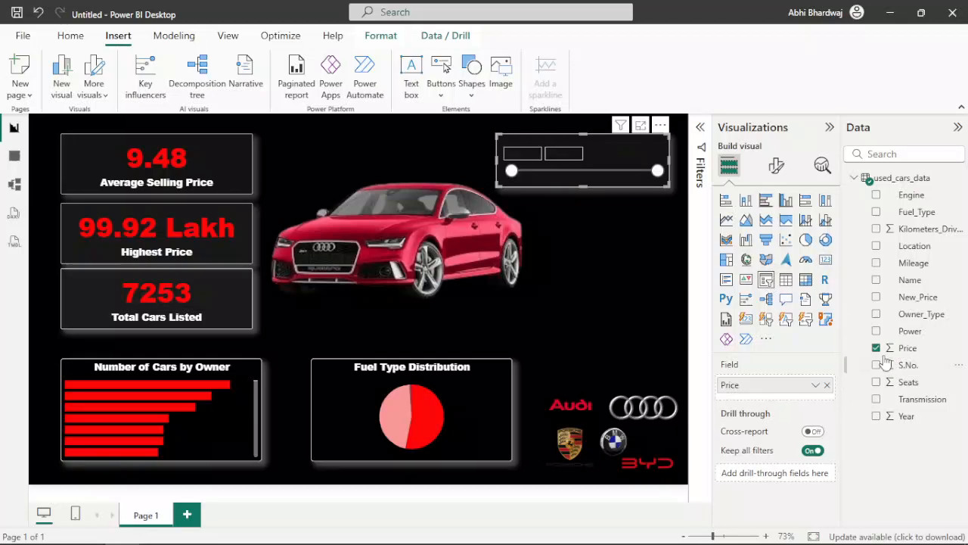
{"action": "left_click", "coordinate": [828, 386]}
{"action": "left_click_drag", "start_coordinate": [921, 215], "coordinate": [760, 387]}
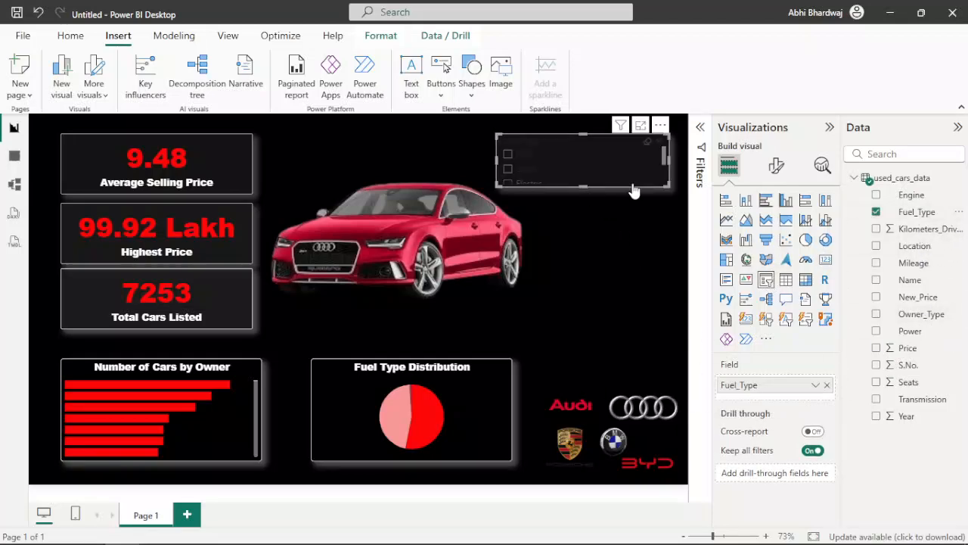
Step: Turn off the Fuel_Type slicer's header and set its style to Dropdown
{"action": "left_click", "coordinate": [776, 165]}
{"action": "left_click", "coordinate": [822, 294]}
{"action": "left_click", "coordinate": [770, 268]}
{"action": "left_click", "coordinate": [747, 336]}
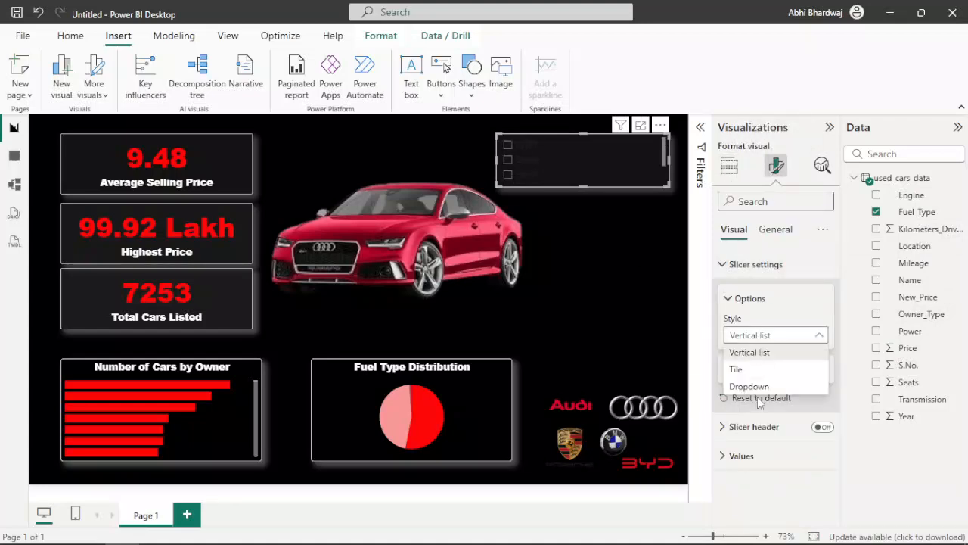
{"action": "left_click", "coordinate": [750, 385]}
Step: Turn off the slicer's title and change its background color to white
{"action": "left_click", "coordinate": [775, 229]}
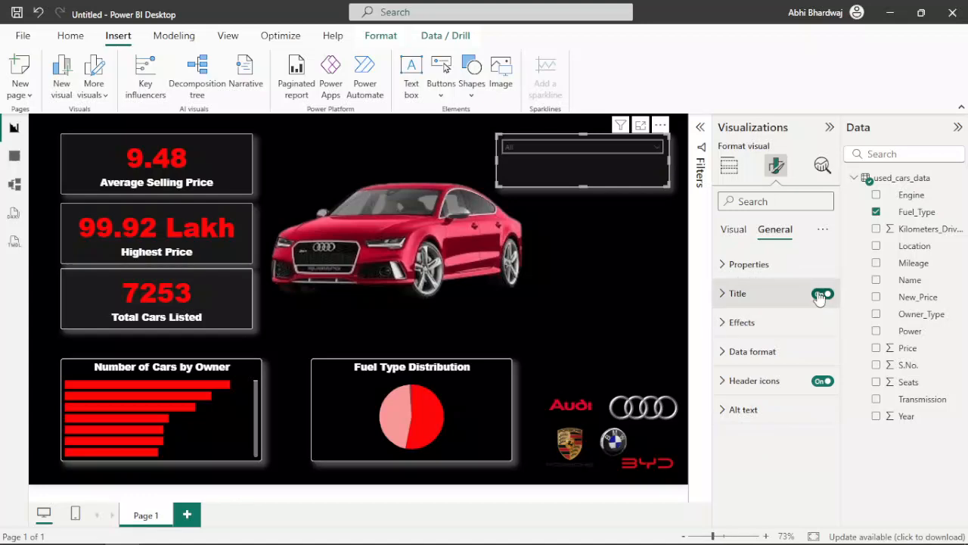
{"action": "left_click", "coordinate": [822, 294]}
{"action": "left_click", "coordinate": [745, 322]}
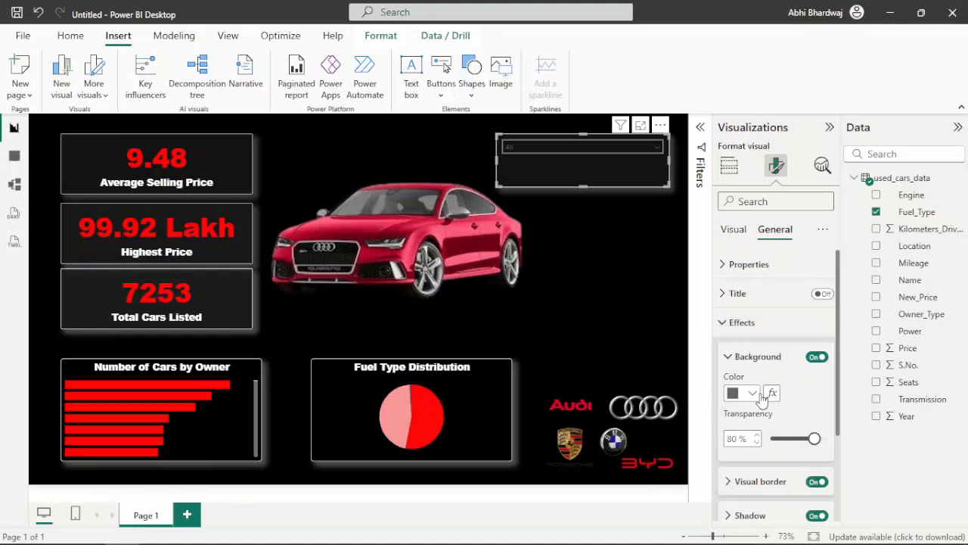
{"action": "left_click", "coordinate": [752, 393]}
{"action": "left_click", "coordinate": [743, 333]}
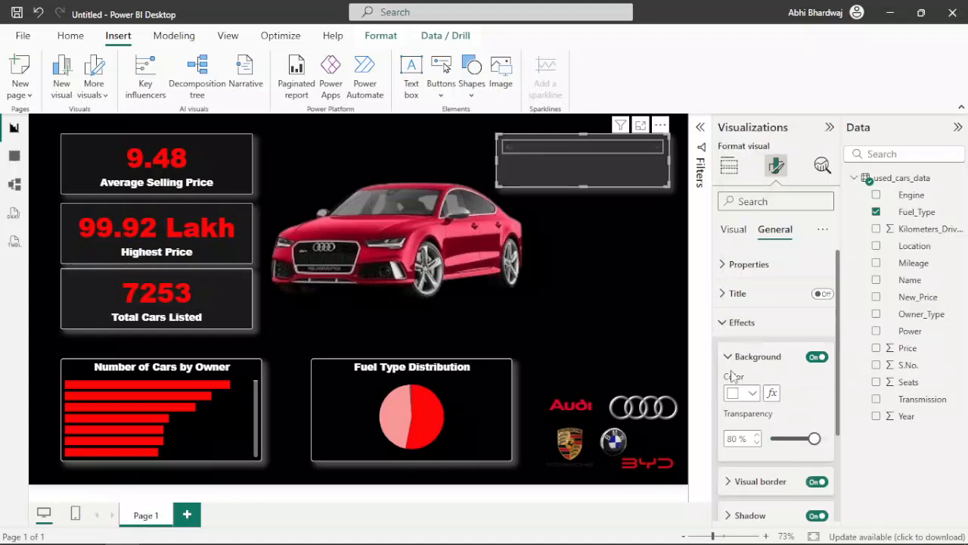
Step: Set the slicer's visual border and shadow colors to white
{"action": "left_click", "coordinate": [770, 490]}
{"action": "left_click", "coordinate": [752, 445]}
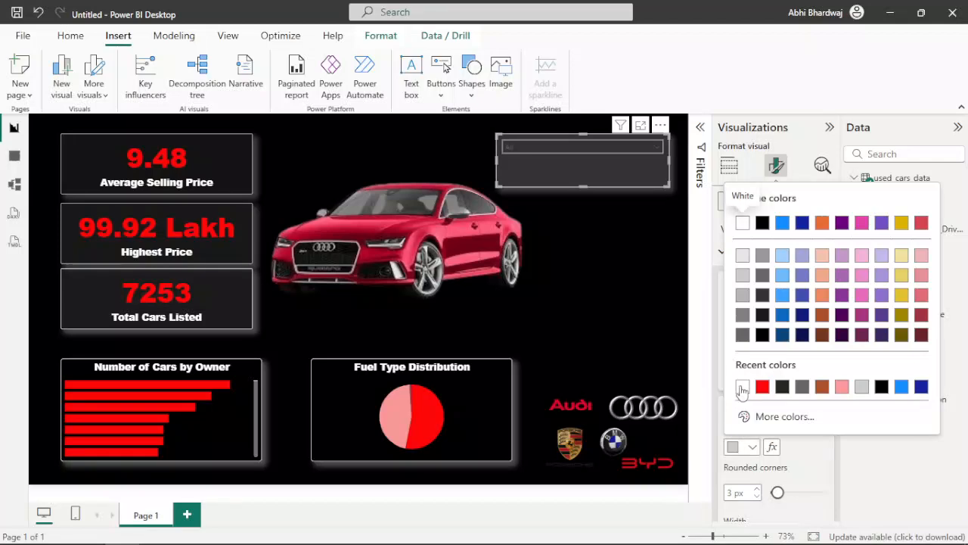
{"action": "left_click", "coordinate": [739, 215]}
{"action": "scroll", "coordinate": [760, 416], "scroll_direction": "down", "scroll_amount": 4}
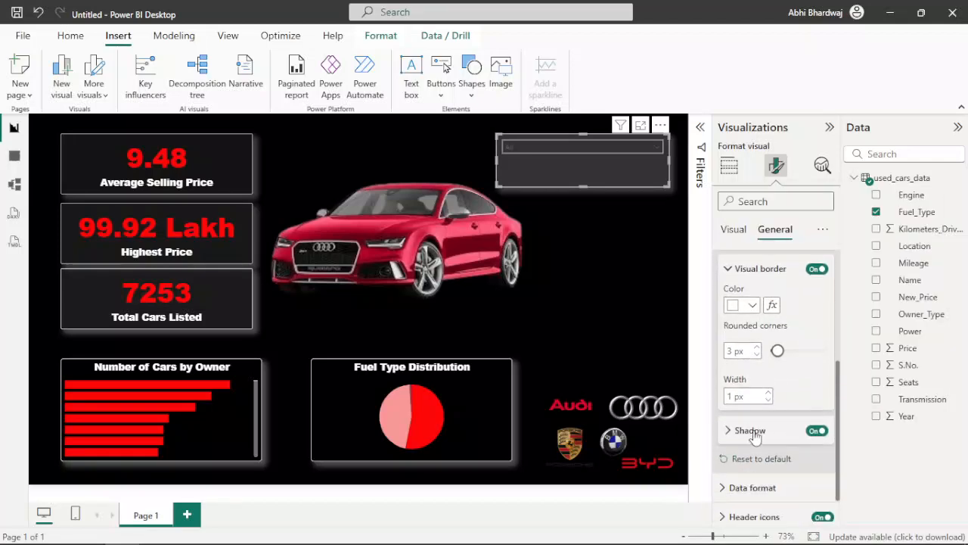
{"action": "left_click", "coordinate": [756, 431]}
{"action": "left_click", "coordinate": [739, 467]}
{"action": "left_click", "coordinate": [741, 406]}
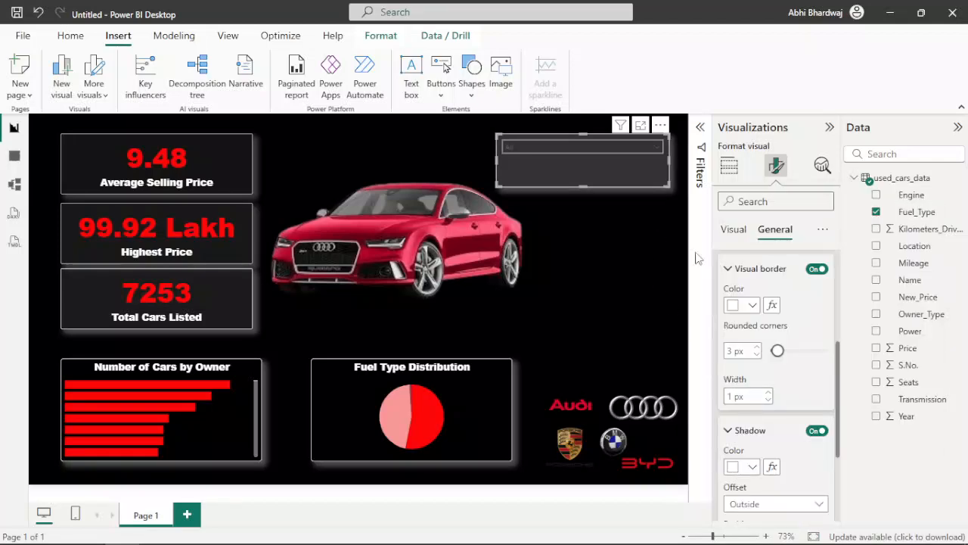
Step: Set the font color of the slicer's values to white
{"action": "left_click", "coordinate": [733, 229]}
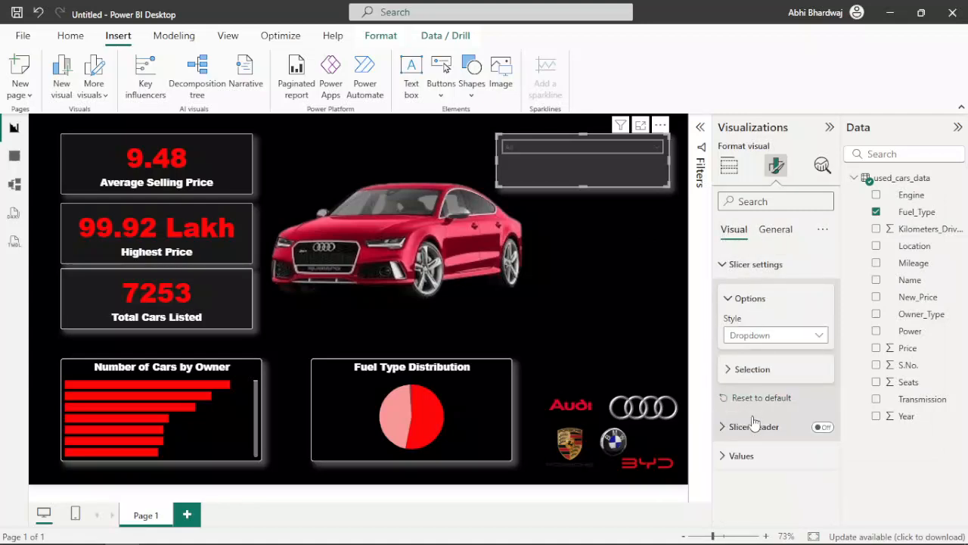
{"action": "left_click", "coordinate": [752, 455]}
{"action": "left_click", "coordinate": [739, 446]}
{"action": "left_click", "coordinate": [742, 382]}
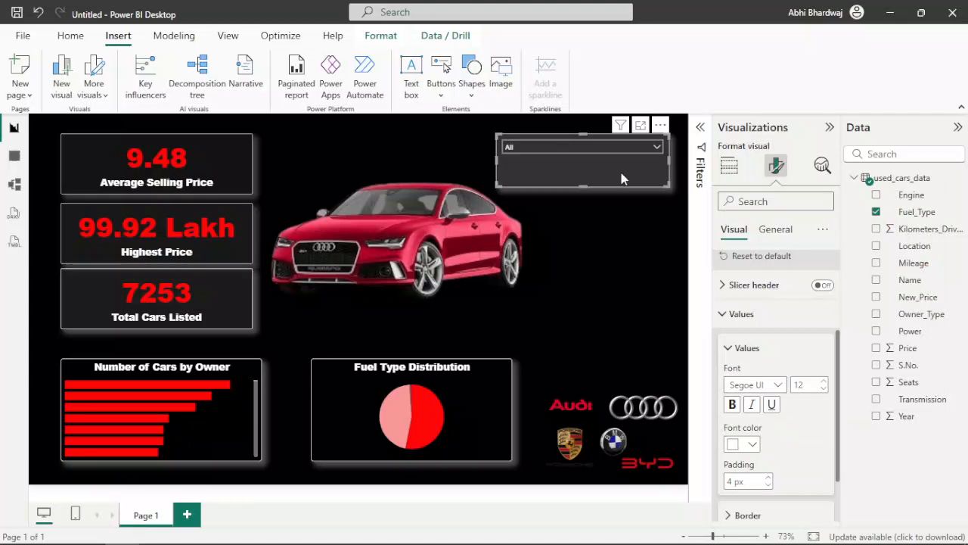
Step: Set the background color of the slicer's values to red and check the dropdown list
{"action": "left_click", "coordinate": [625, 148]}
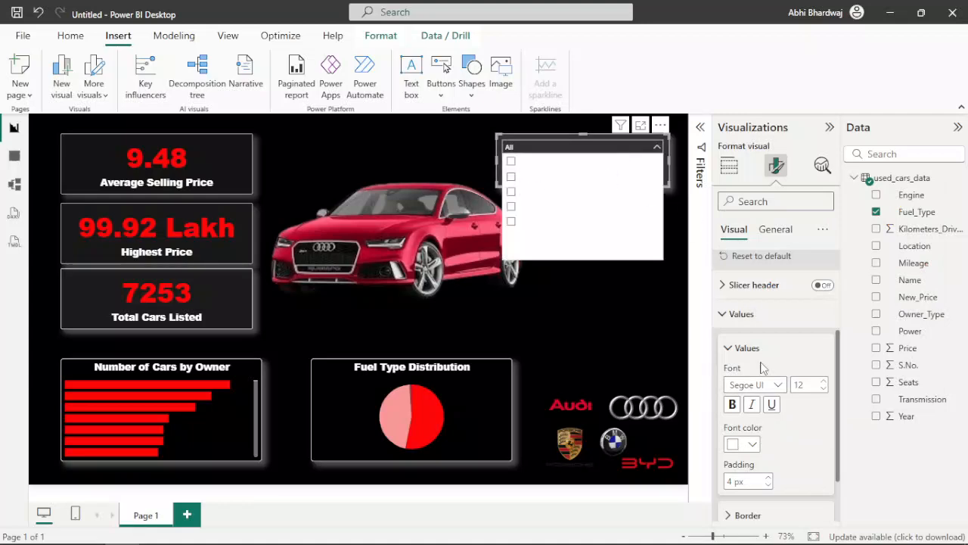
{"action": "scroll", "coordinate": [764, 423], "scroll_direction": "down", "scroll_amount": 2}
{"action": "left_click", "coordinate": [754, 476]}
{"action": "scroll", "coordinate": [753, 469], "scroll_direction": "down", "scroll_amount": 1}
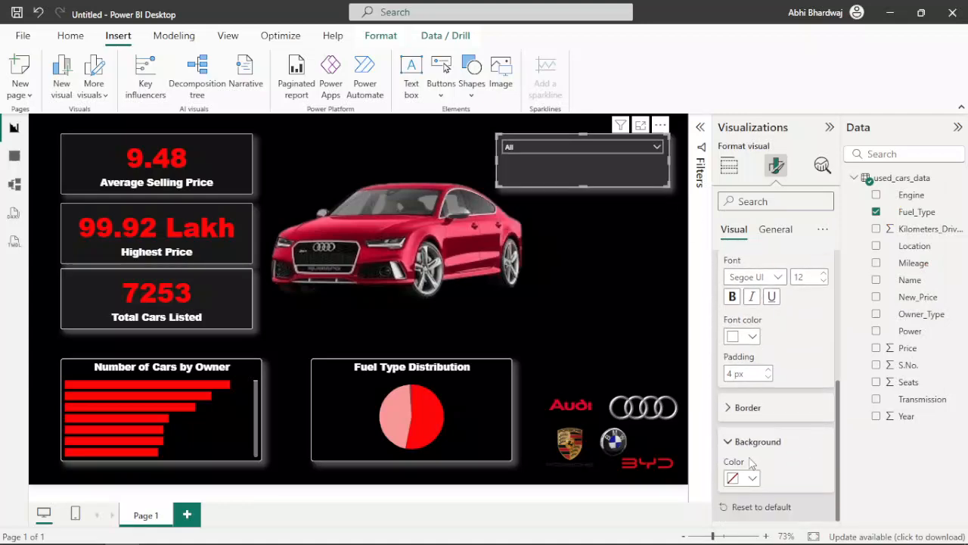
{"action": "left_click", "coordinate": [749, 478]}
{"action": "left_click", "coordinate": [765, 420]}
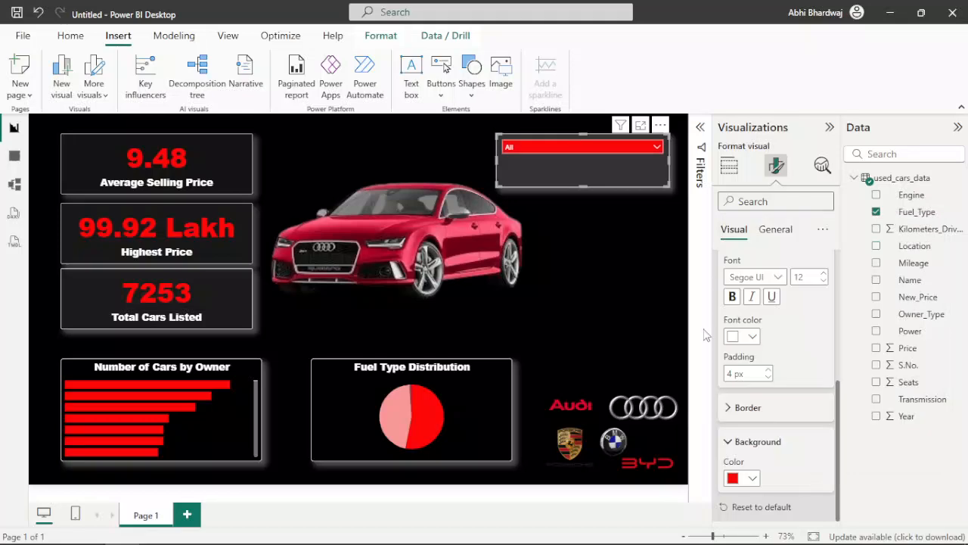
{"action": "left_click", "coordinate": [595, 149]}
{"action": "left_click", "coordinate": [593, 265]}
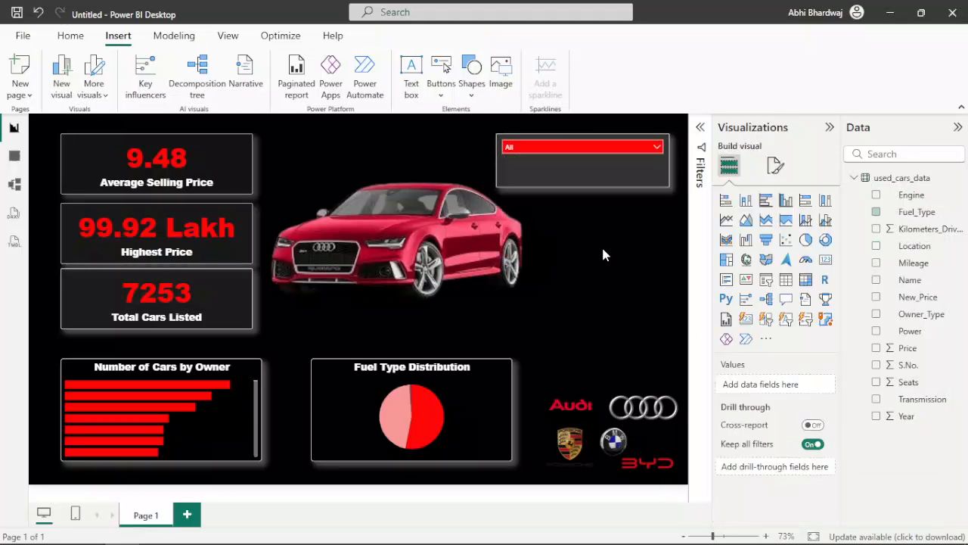
Step: Reduce the slicer's height to fit its dropdown, move it closer to the page's upper-right corner and deselect it
{"action": "left_click", "coordinate": [585, 181]}
{"action": "left_click_drag", "start_coordinate": [585, 184], "coordinate": [582, 165]}
{"action": "left_click", "coordinate": [594, 199]}
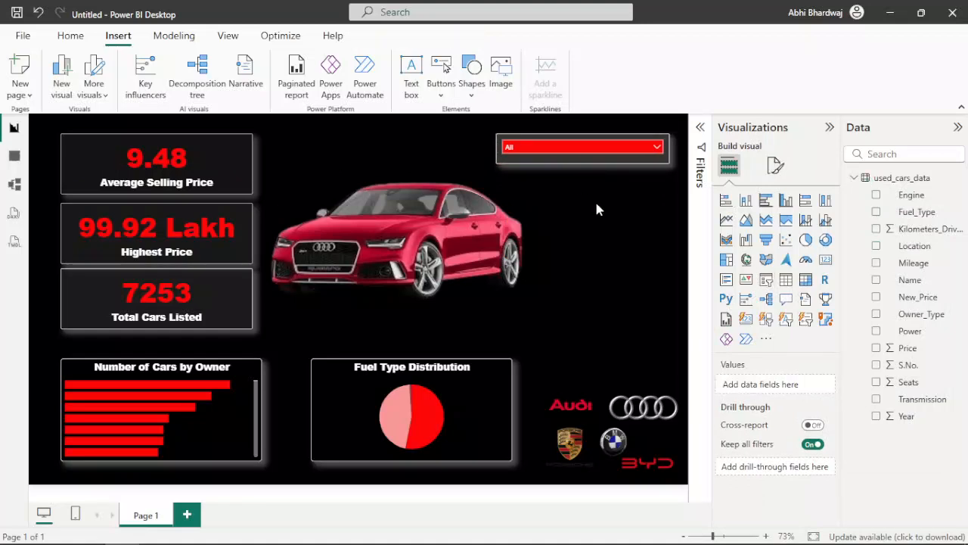
{"action": "left_click_drag", "start_coordinate": [491, 144], "coordinate": [597, 138]}
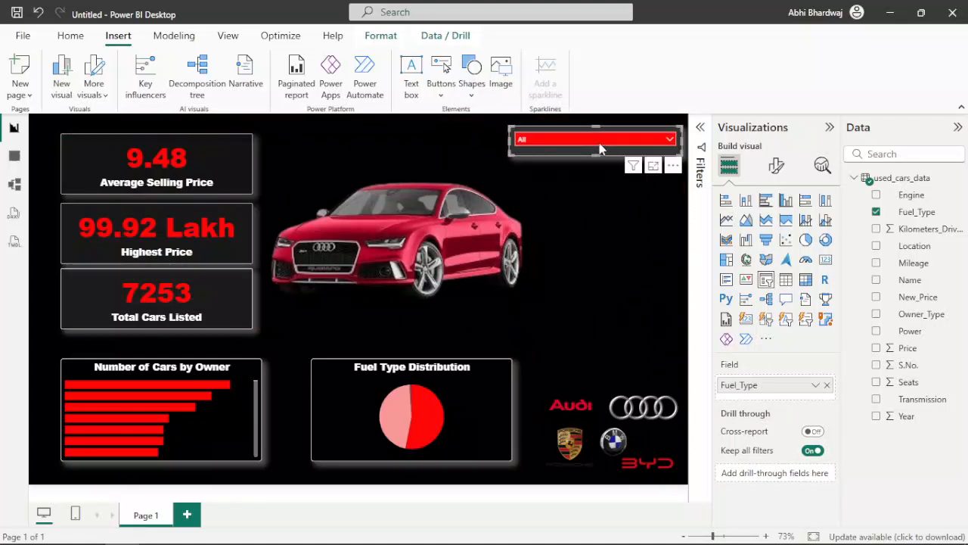
{"action": "left_click", "coordinate": [600, 143]}
{"action": "left_click", "coordinate": [589, 278]}
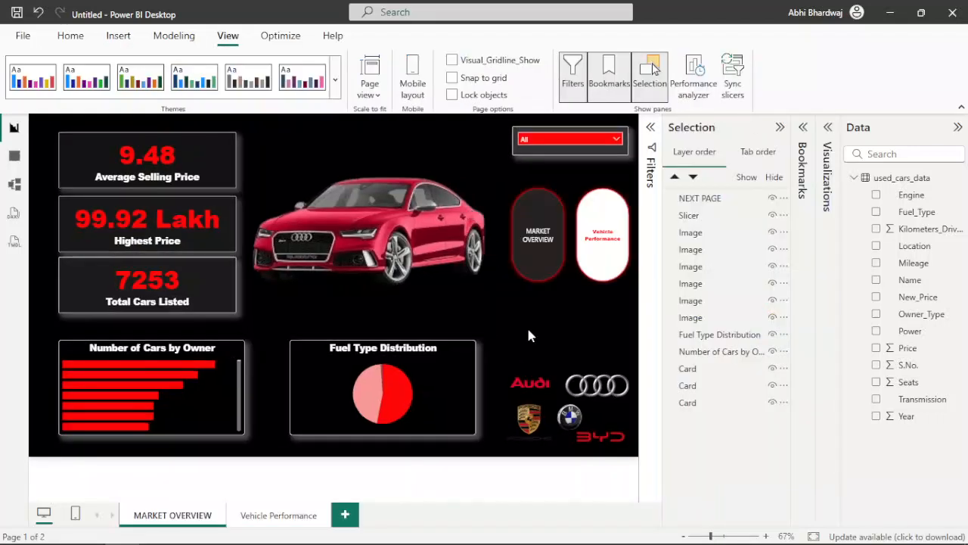
Step: Collapse the Selection pane, test the Vehicle Performance navigation button, and switch between the two pages, ending on Vehicle Performance
{"action": "left_click", "coordinate": [781, 127]}
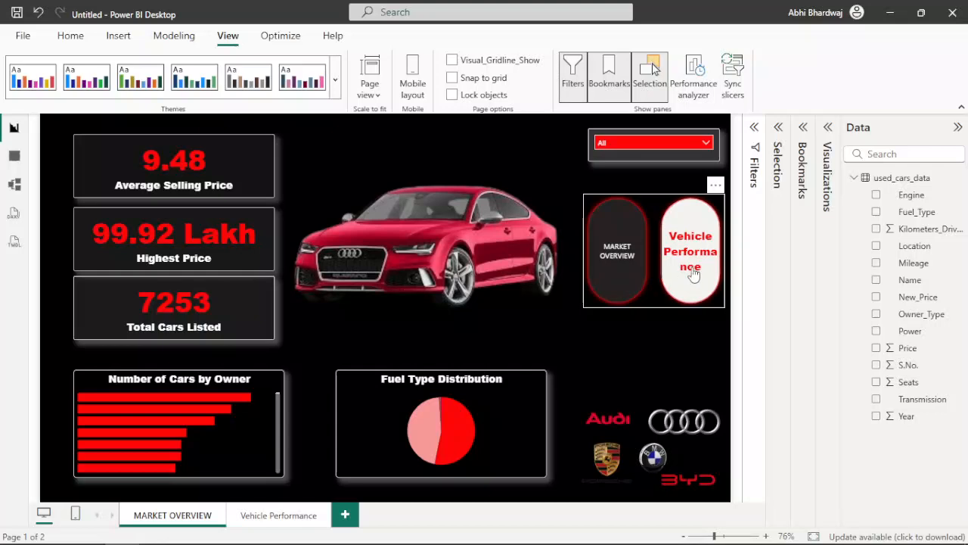
{"action": "left_click", "coordinate": [697, 263], "text": "ctrl"}
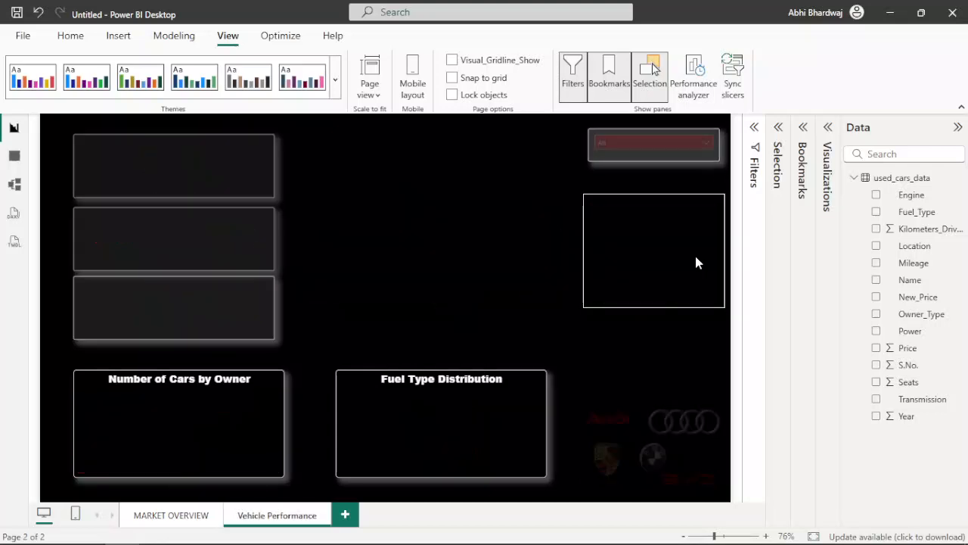
{"action": "left_click", "coordinate": [161, 515]}
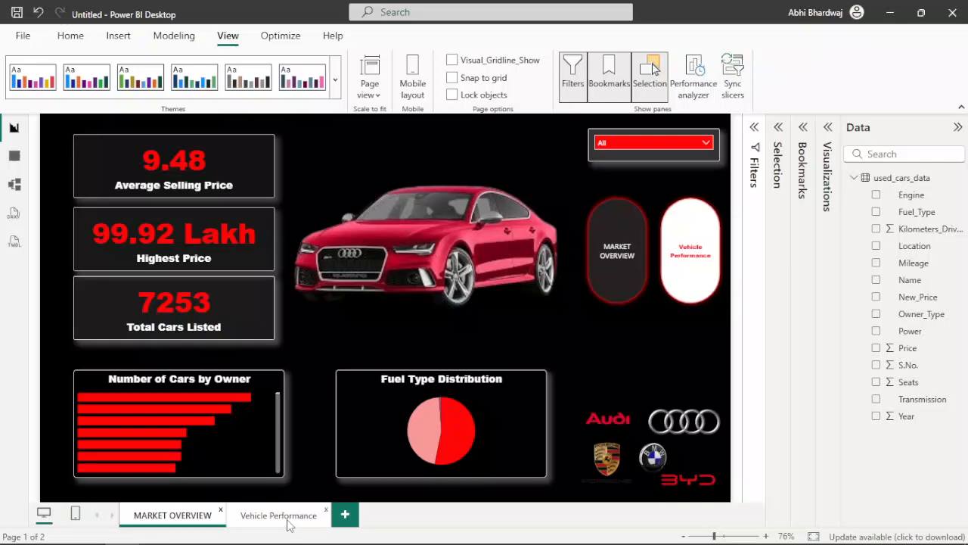
{"action": "left_click", "coordinate": [290, 515]}
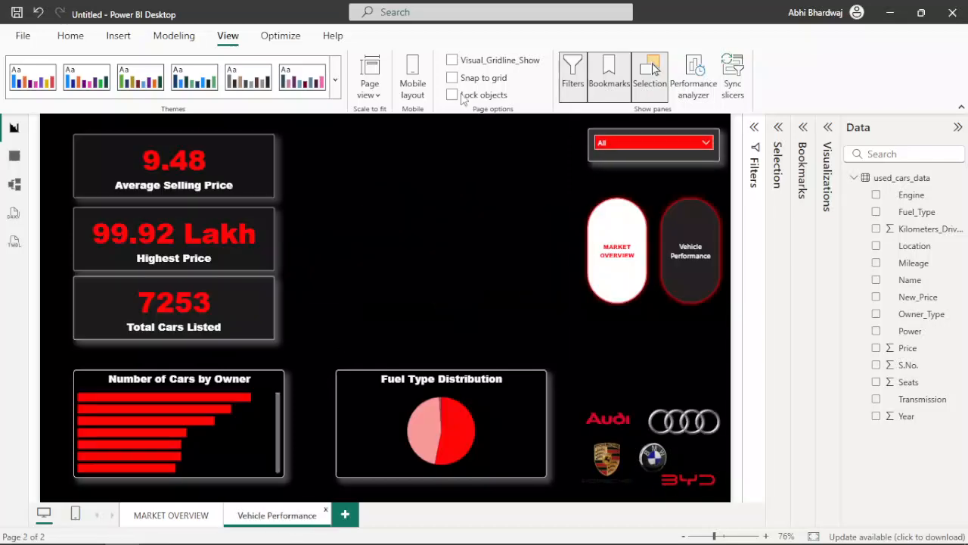
{"action": "left_click", "coordinate": [116, 35]}
{"action": "left_click", "coordinate": [499, 72]}
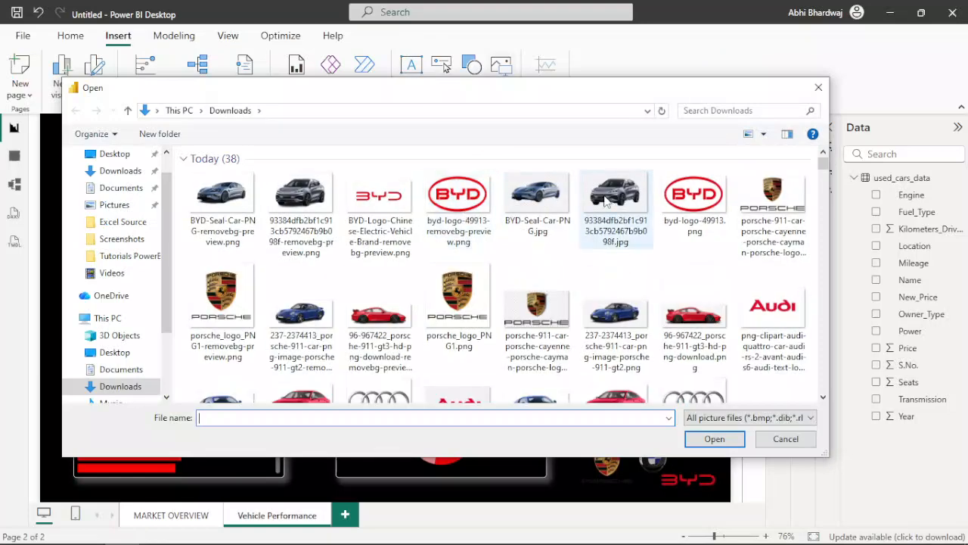
{"action": "double_click", "coordinate": [614, 312]}
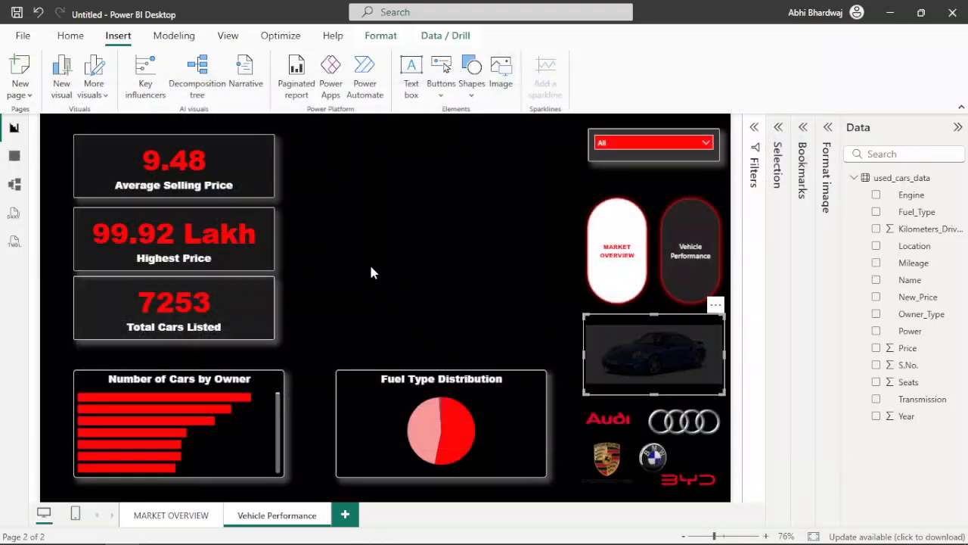
{"action": "left_click", "coordinate": [715, 305]}
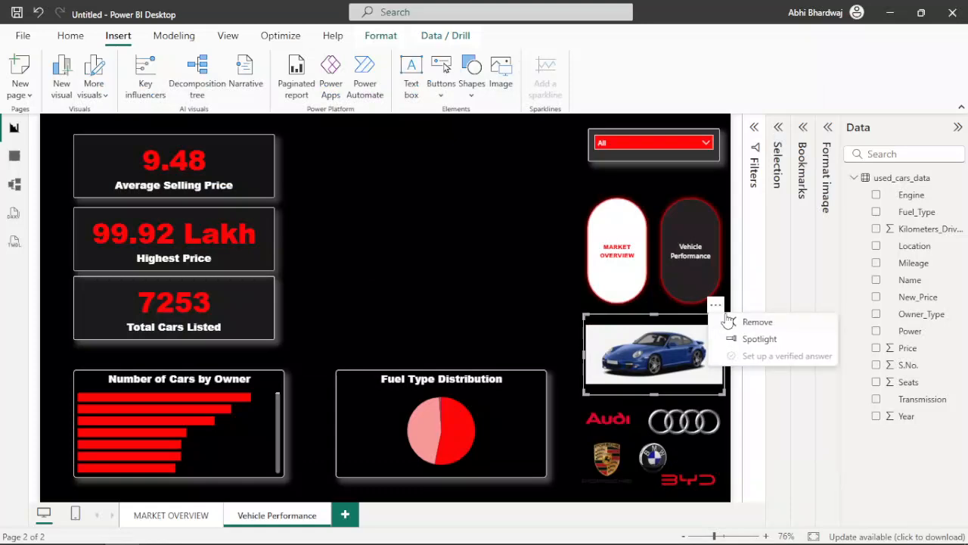
{"action": "left_click", "coordinate": [745, 321]}
Step: Insert the white BMW picture bmw_PNG99543-removebg-preview.png on the Vehicle Performance page
{"action": "left_click", "coordinate": [501, 72]}
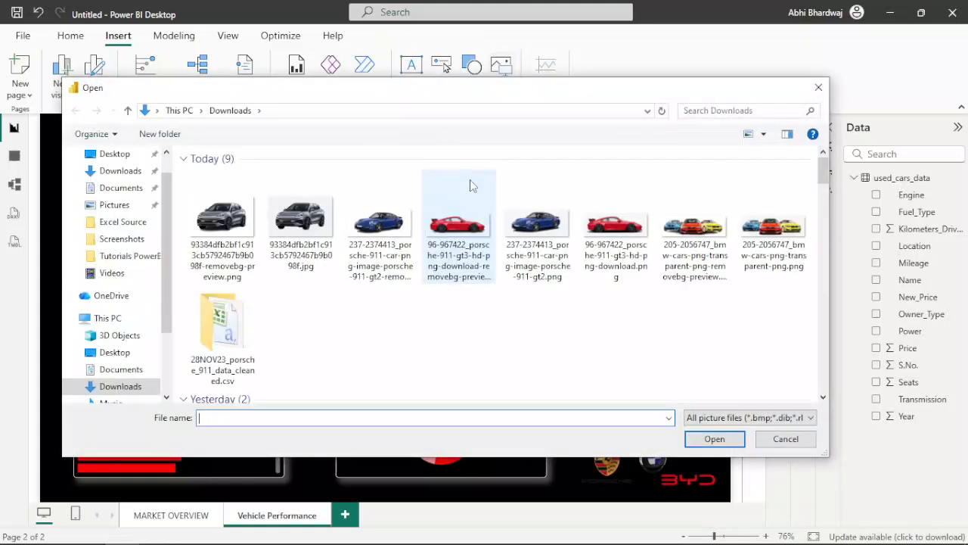
{"action": "left_click", "coordinate": [222, 203]}
{"action": "scroll", "coordinate": [295, 252], "scroll_direction": "down", "scroll_amount": 3}
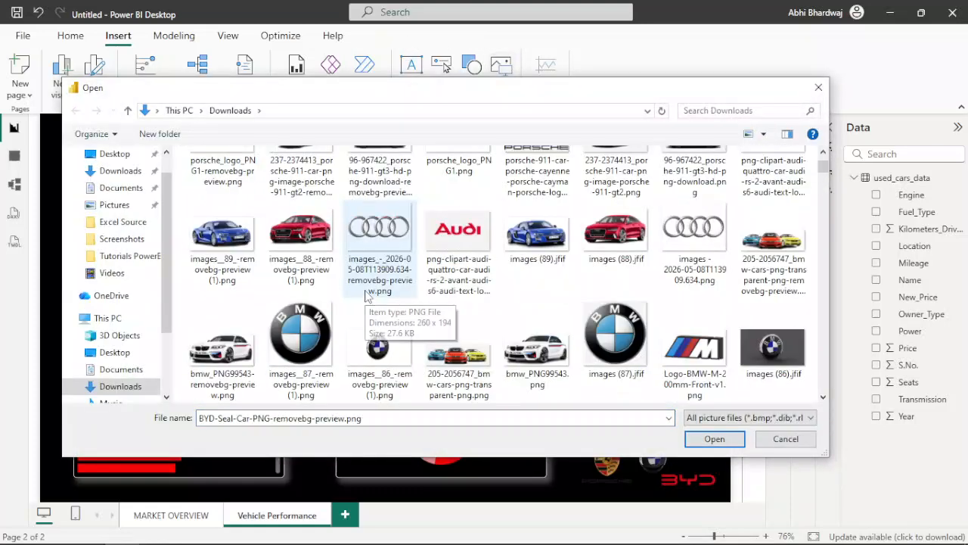
{"action": "double_click", "coordinate": [223, 340]}
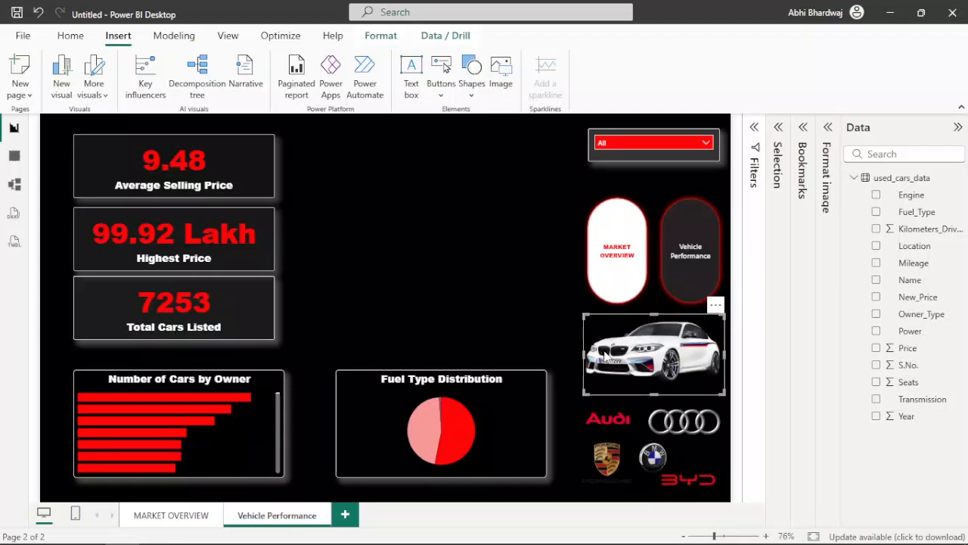
Step: Enlarge the BMW picture, place it between the cards and the navigation buttons above the pie chart, and deselect it
{"action": "left_click_drag", "start_coordinate": [587, 316], "coordinate": [283, 219]}
{"action": "left_click_drag", "start_coordinate": [612, 174], "coordinate": [566, 198]}
{"action": "left_click_drag", "start_coordinate": [419, 196], "coordinate": [431, 161]}
{"action": "left_click_drag", "start_coordinate": [465, 298], "coordinate": [475, 272]}
{"action": "left_click", "coordinate": [661, 361]}
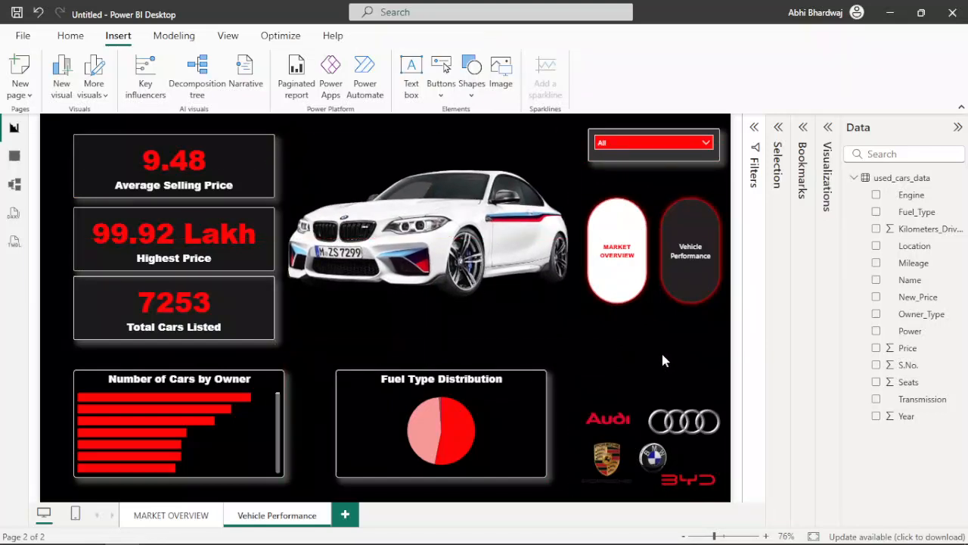
Step: On the MARKET OVERVIEW page, add a text box reading VROOM and turn off its background
{"action": "left_click", "coordinate": [184, 518]}
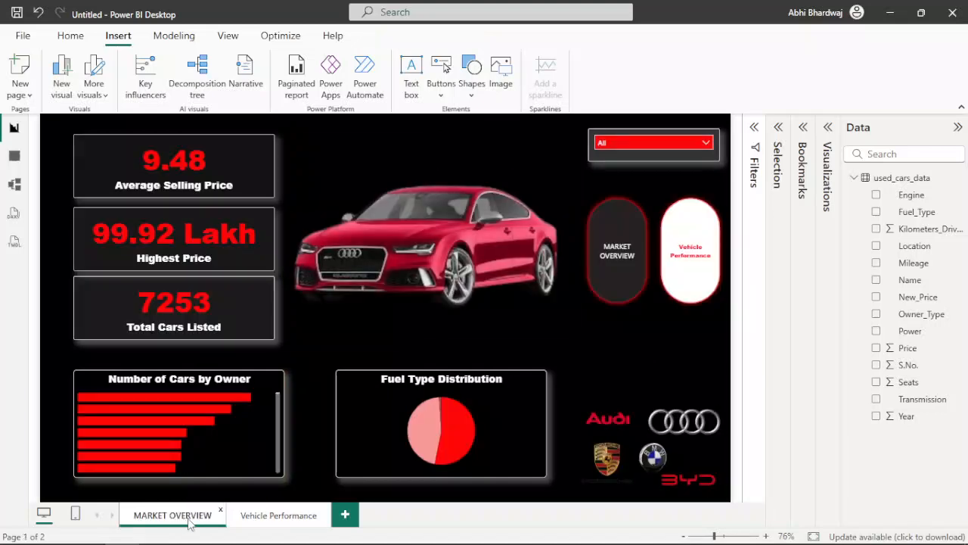
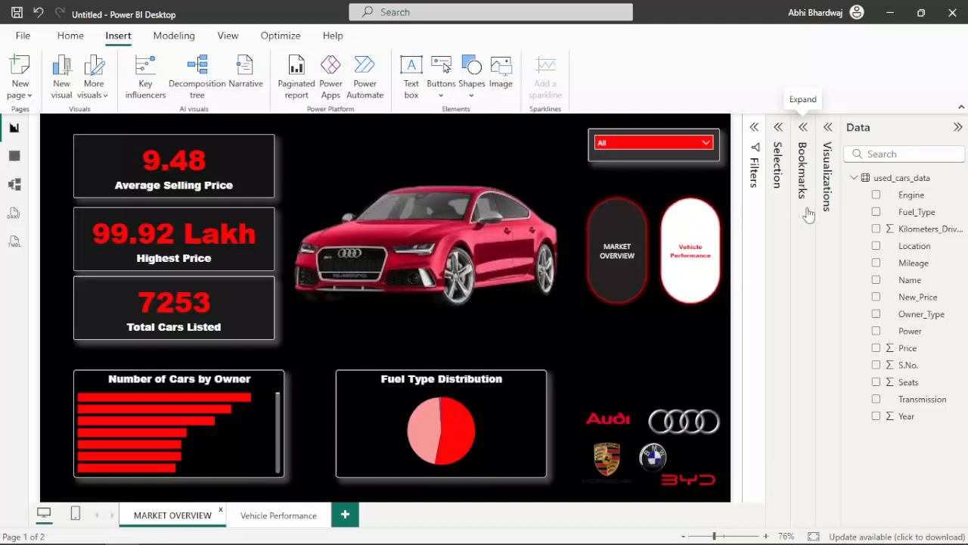
{"action": "left_click", "coordinate": [411, 85]}
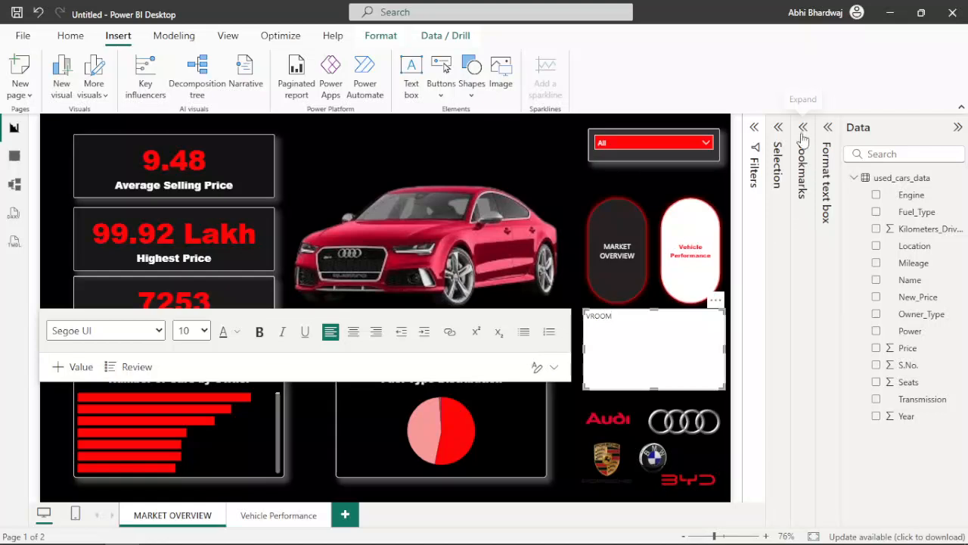
{"action": "left_click", "coordinate": [827, 126]}
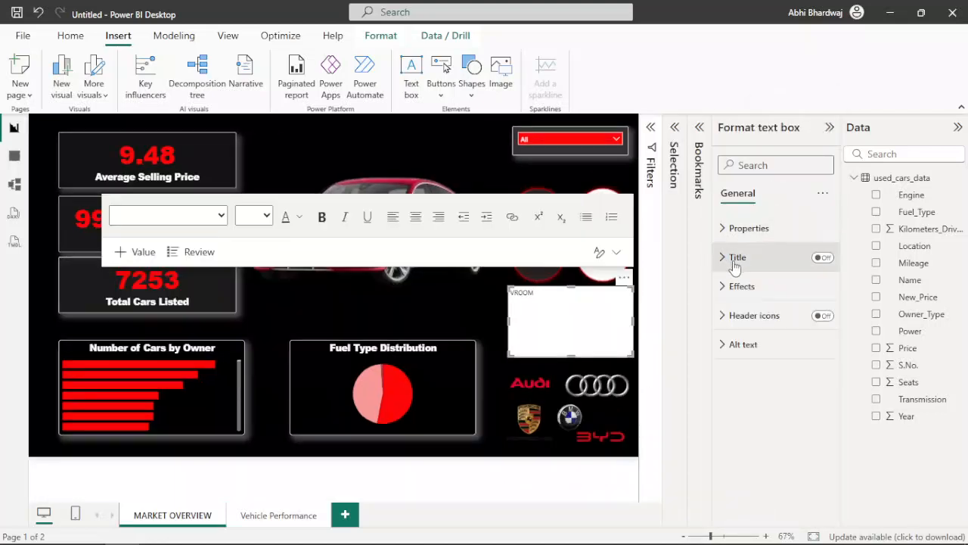
{"action": "left_click", "coordinate": [738, 286]}
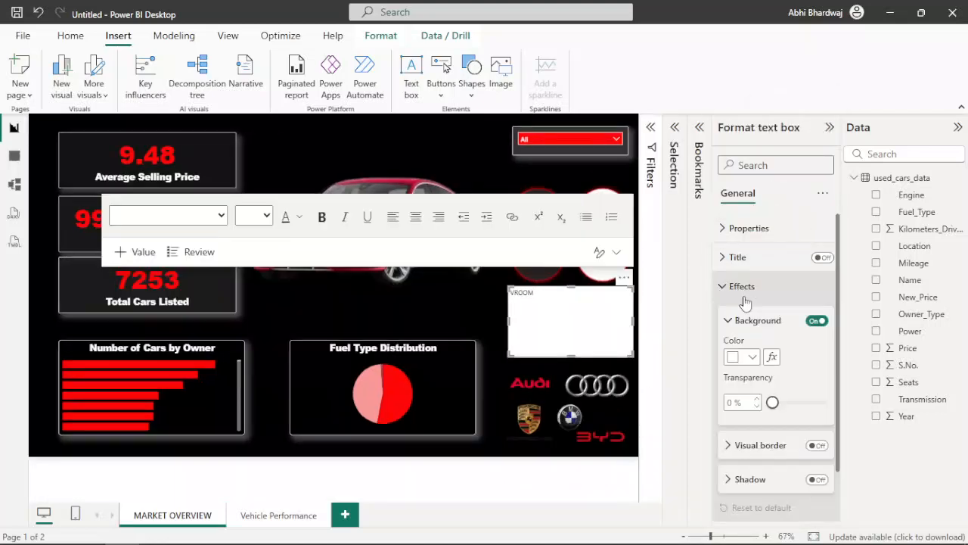
{"action": "left_click", "coordinate": [817, 322]}
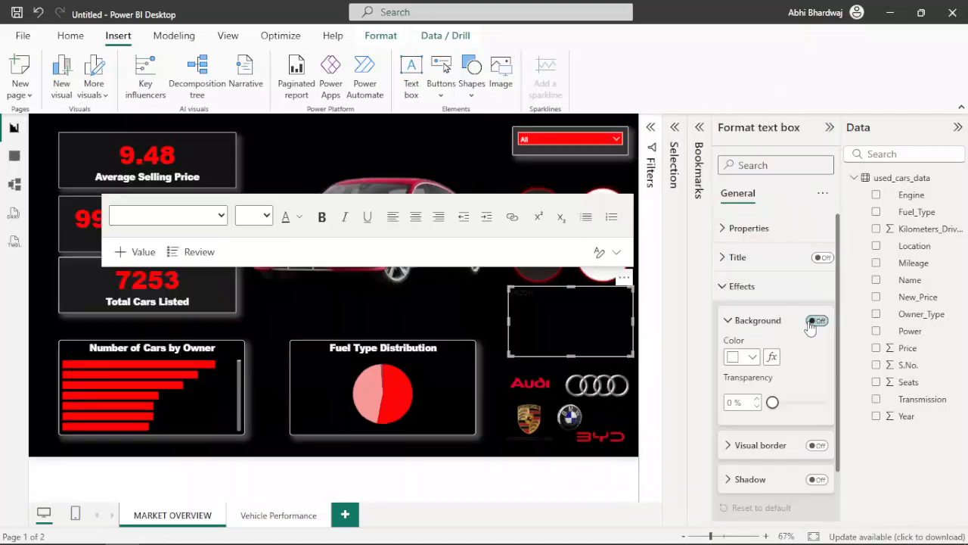
{"action": "left_click", "coordinate": [754, 258]}
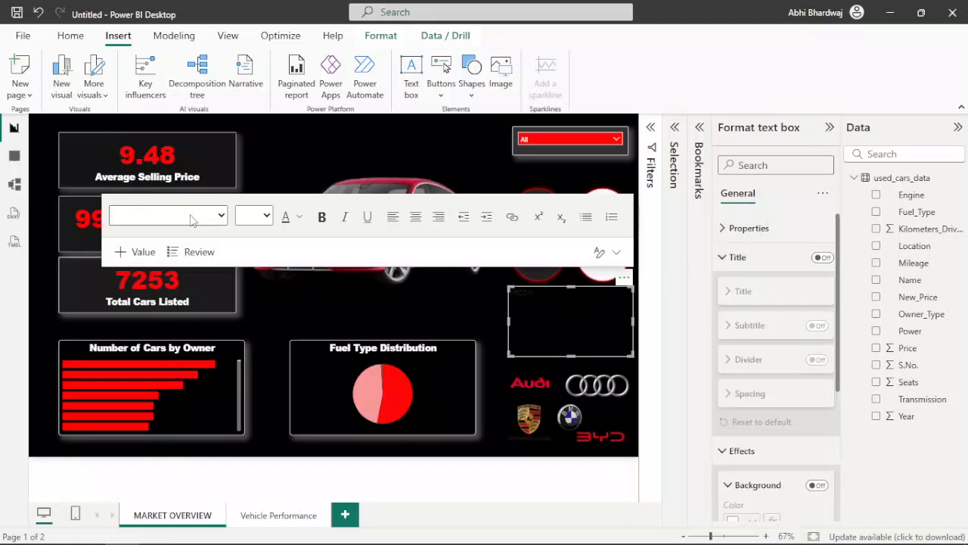
Step: Choose red as the text box's font color and set the VROOM text to size 54
{"action": "left_click", "coordinate": [287, 217]}
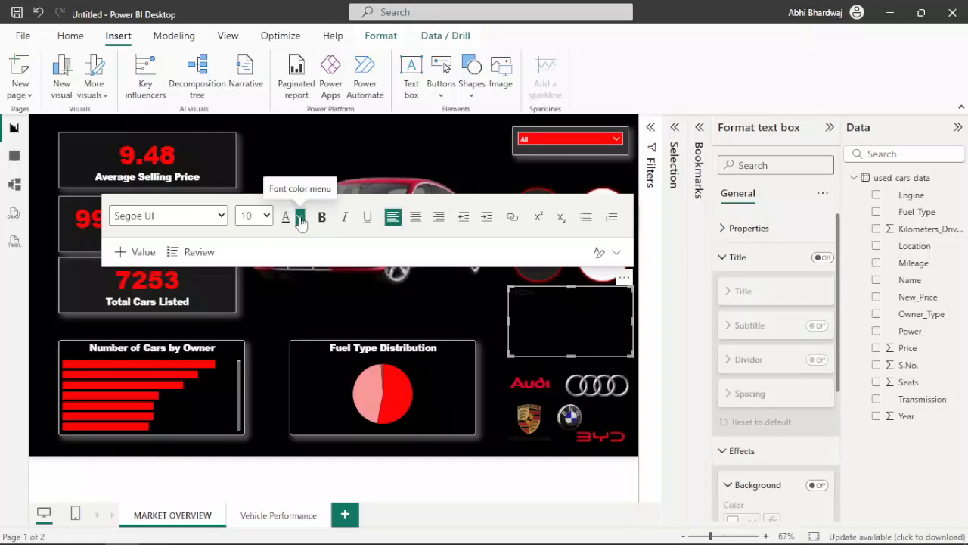
{"action": "left_click", "coordinate": [298, 218]}
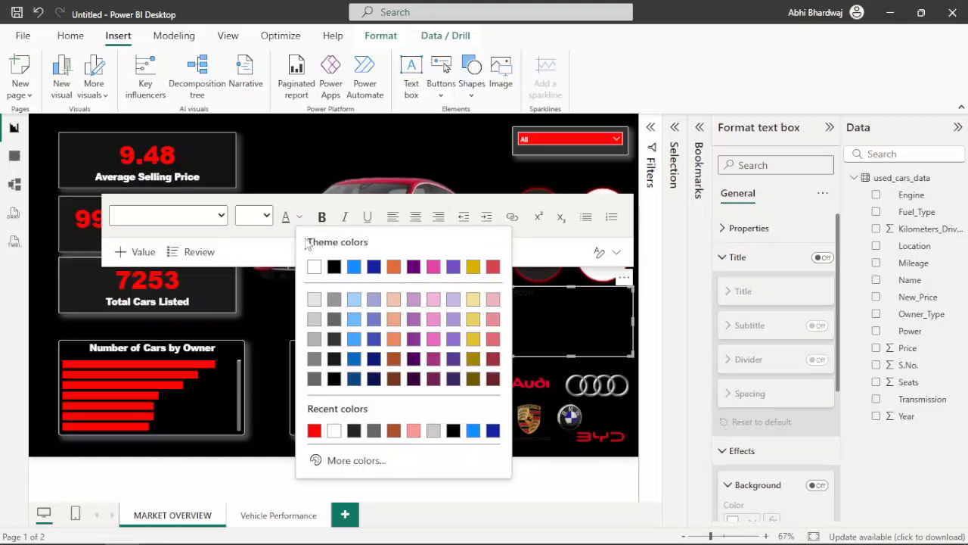
{"action": "left_click", "coordinate": [313, 430]}
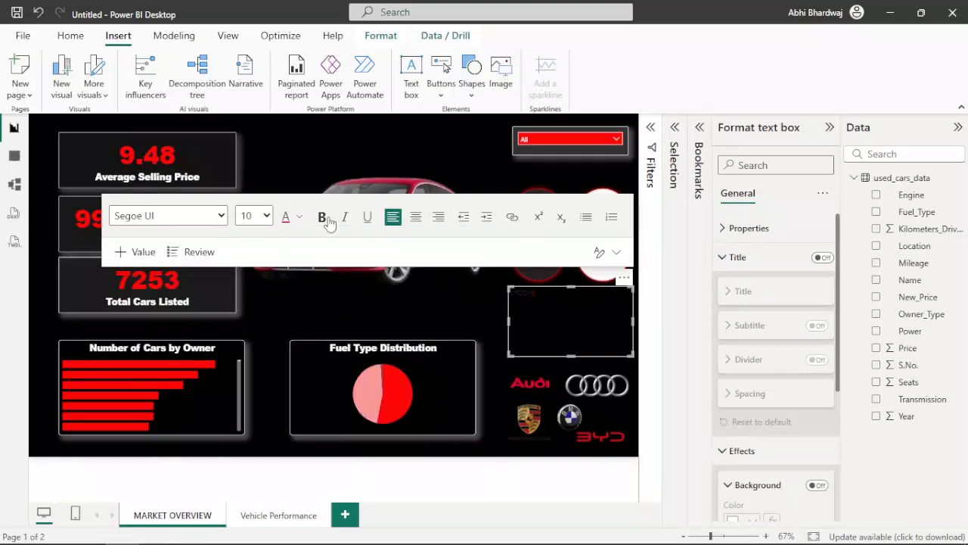
{"action": "left_click", "coordinate": [252, 216]}
{"action": "scroll", "coordinate": [250, 341], "scroll_direction": "down", "scroll_amount": 2}
{"action": "left_click", "coordinate": [249, 409]}
{"action": "double_click", "coordinate": [524, 313]}
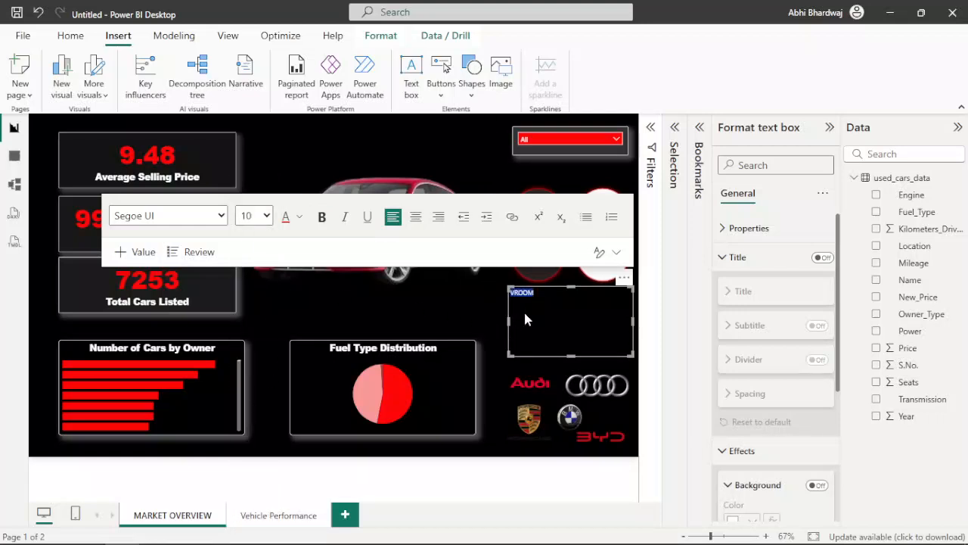
{"action": "left_click", "coordinate": [265, 216]}
{"action": "scroll", "coordinate": [264, 392], "scroll_direction": "down", "scroll_amount": 1}
{"action": "left_click", "coordinate": [251, 479]}
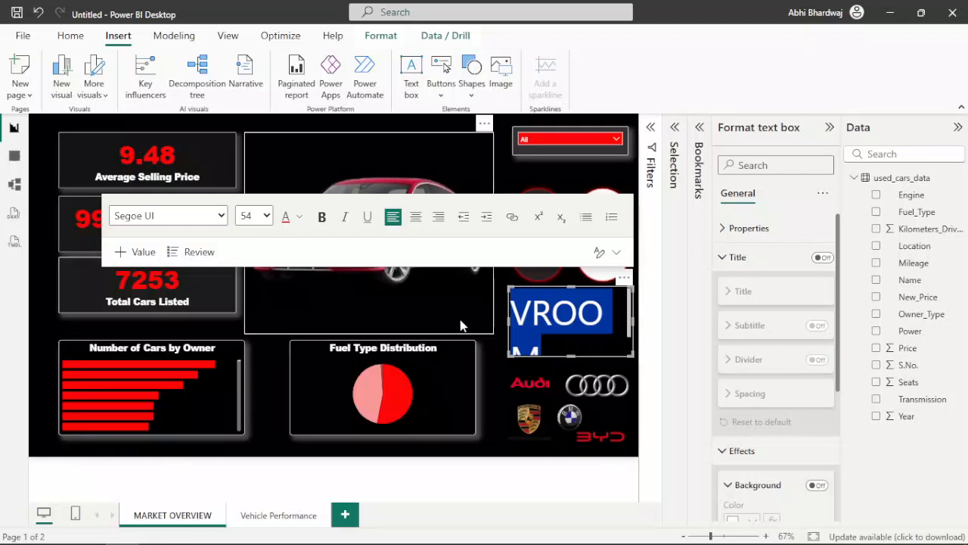
Step: Widen the text box toward the pie chart so VROOM fits on a single line
{"action": "left_click", "coordinate": [500, 321]}
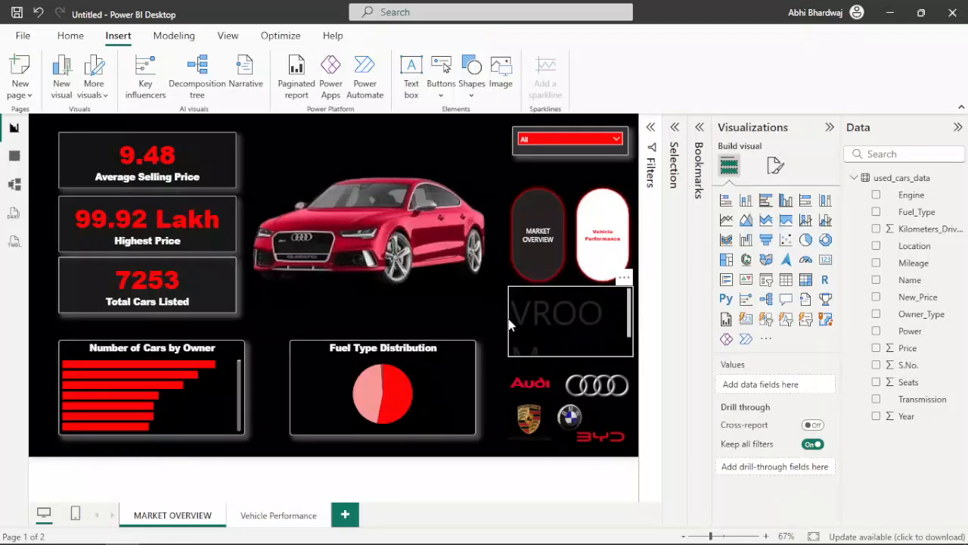
{"action": "left_click", "coordinate": [509, 325]}
{"action": "left_click_drag", "start_coordinate": [507, 321], "coordinate": [438, 320]}
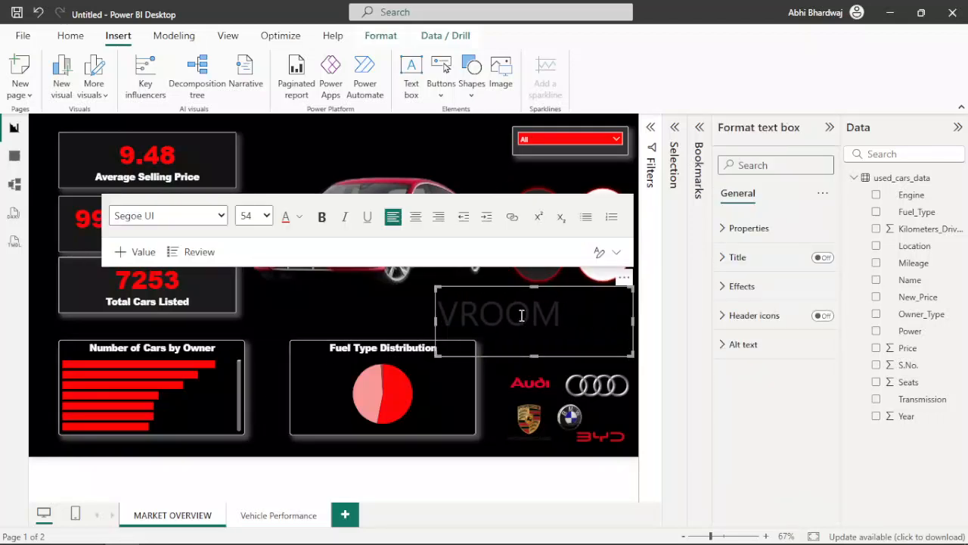
Step: Format the VROOM text as bold red Arial Black and deselect the text box
{"action": "double_click", "coordinate": [538, 337]}
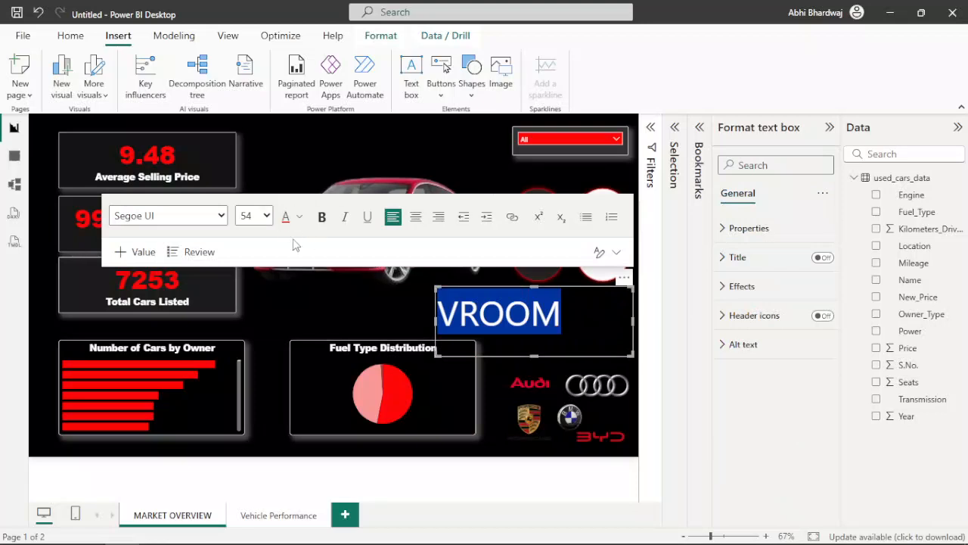
{"action": "left_click", "coordinate": [342, 302]}
{"action": "left_click", "coordinate": [499, 316]}
{"action": "double_click", "coordinate": [499, 314]}
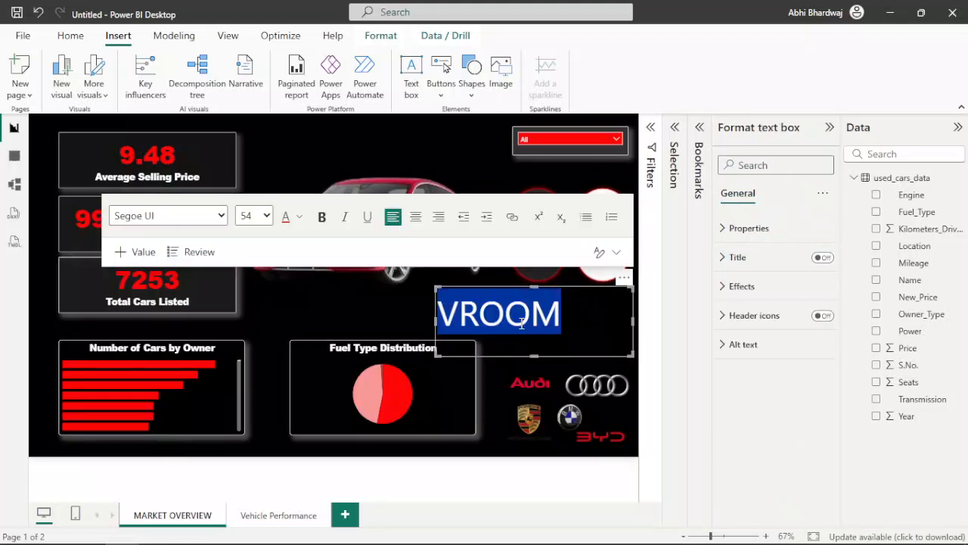
{"action": "left_click", "coordinate": [321, 217]}
{"action": "left_click", "coordinate": [193, 216]}
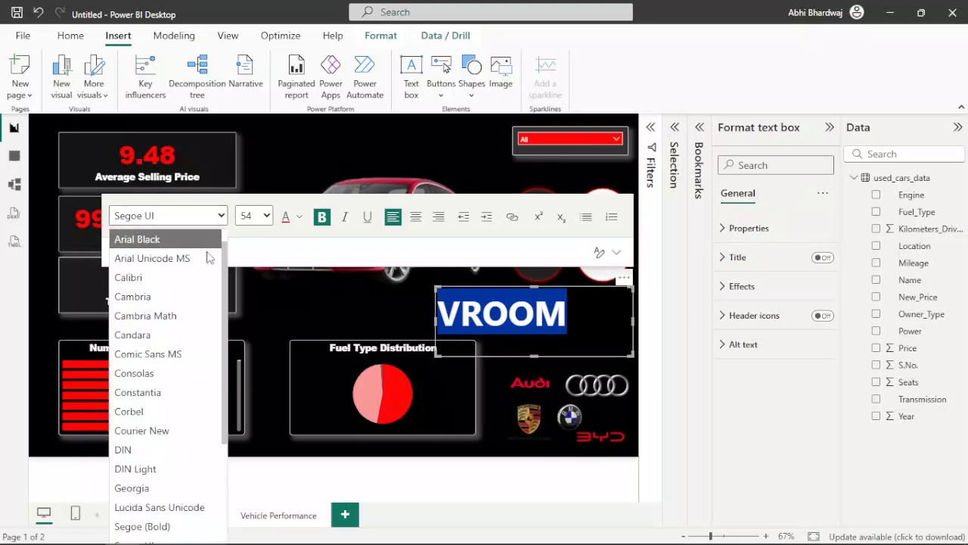
{"action": "scroll", "coordinate": [159, 321], "scroll_direction": "down", "scroll_amount": 3}
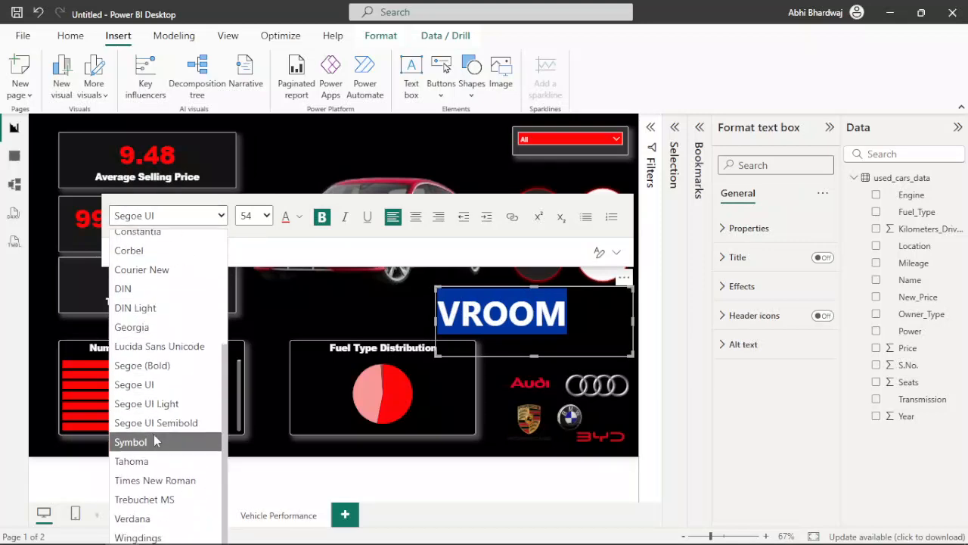
{"action": "scroll", "coordinate": [162, 431], "scroll_direction": "up", "scroll_amount": 3}
{"action": "left_click", "coordinate": [167, 261]}
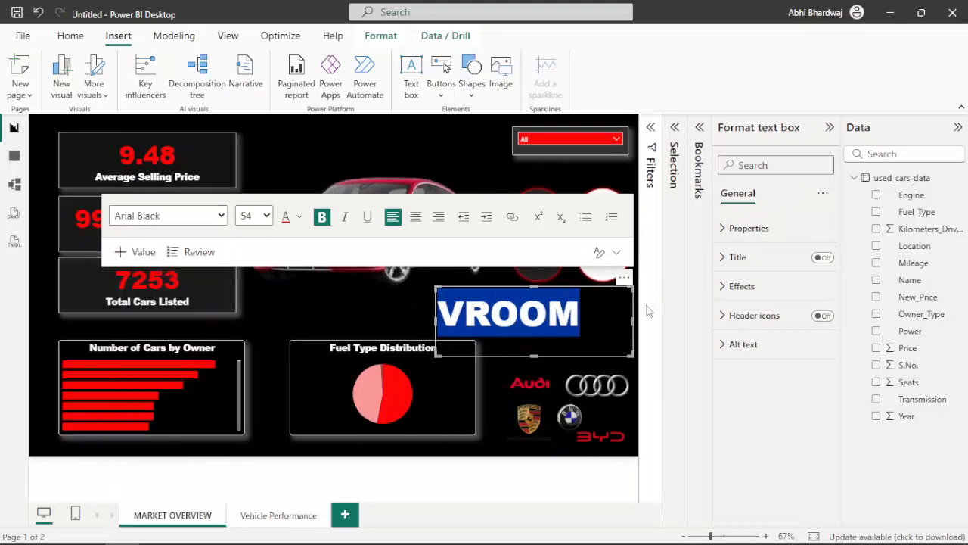
{"action": "left_click", "coordinate": [580, 316]}
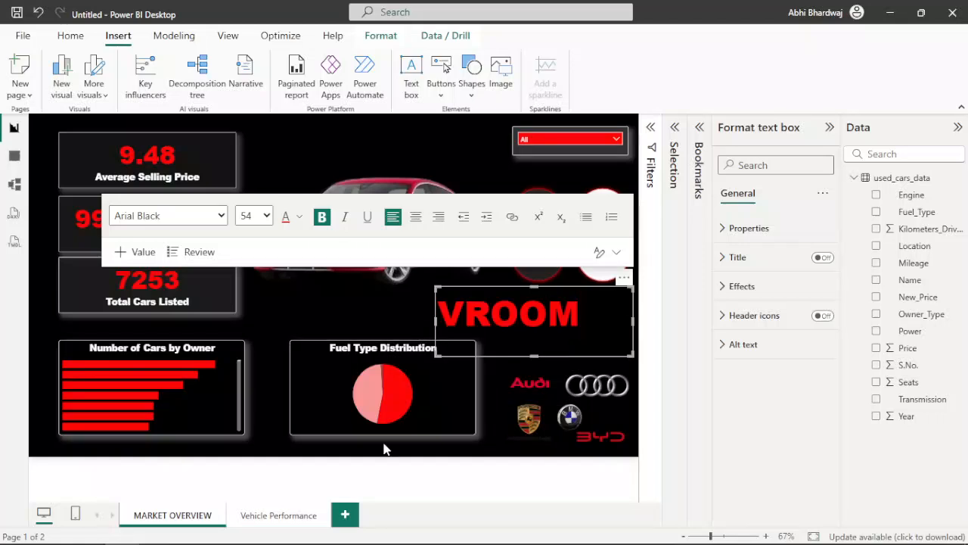
{"action": "left_click", "coordinate": [385, 449]}
Step: Move the VROOM text box above the car picture at the page's upper edge and deselect it
{"action": "left_click", "coordinate": [474, 314]}
{"action": "left_click_drag", "start_coordinate": [622, 293], "coordinate": [488, 118]}
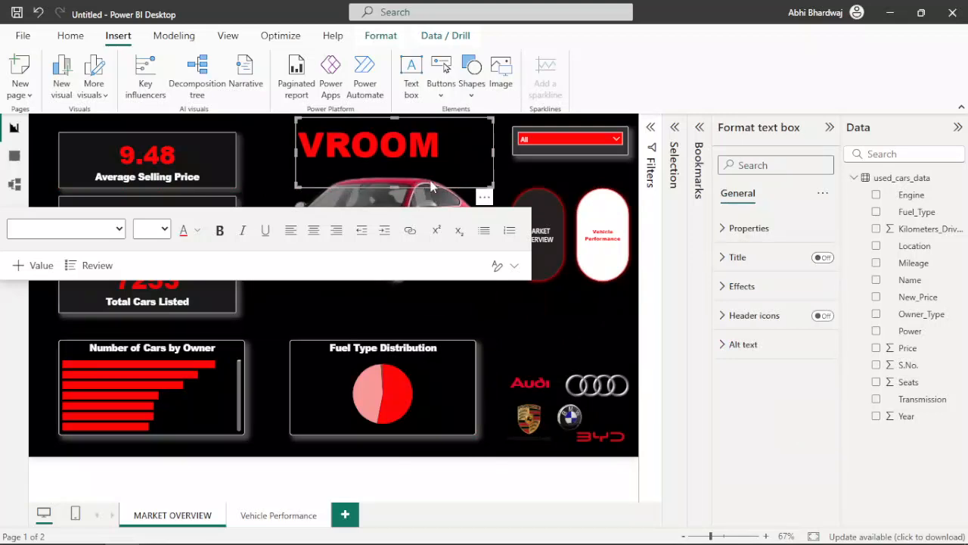
{"action": "left_click", "coordinate": [494, 323]}
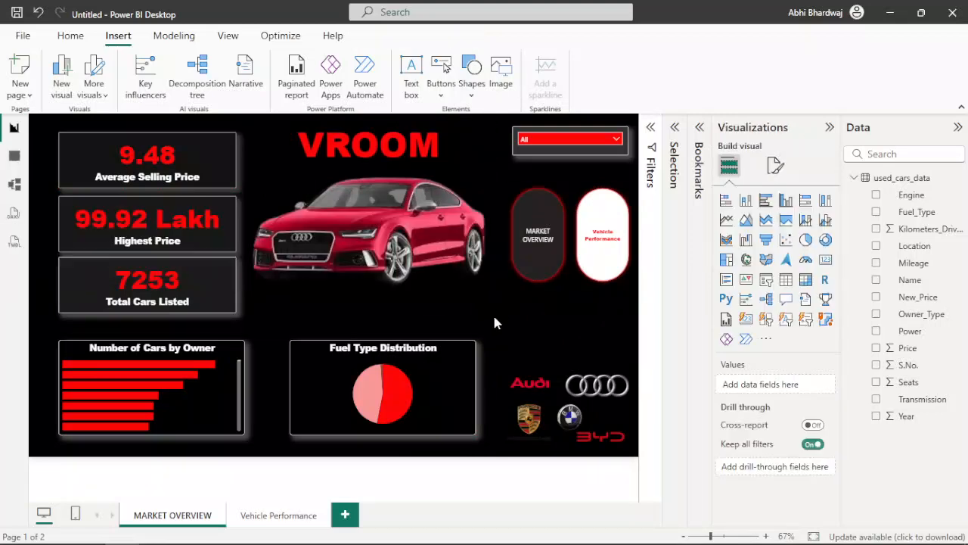
Step: Shrink the VROOM text box in width and height to fit closely around its text
{"action": "left_click", "coordinate": [424, 265]}
{"action": "left_click", "coordinate": [448, 135]}
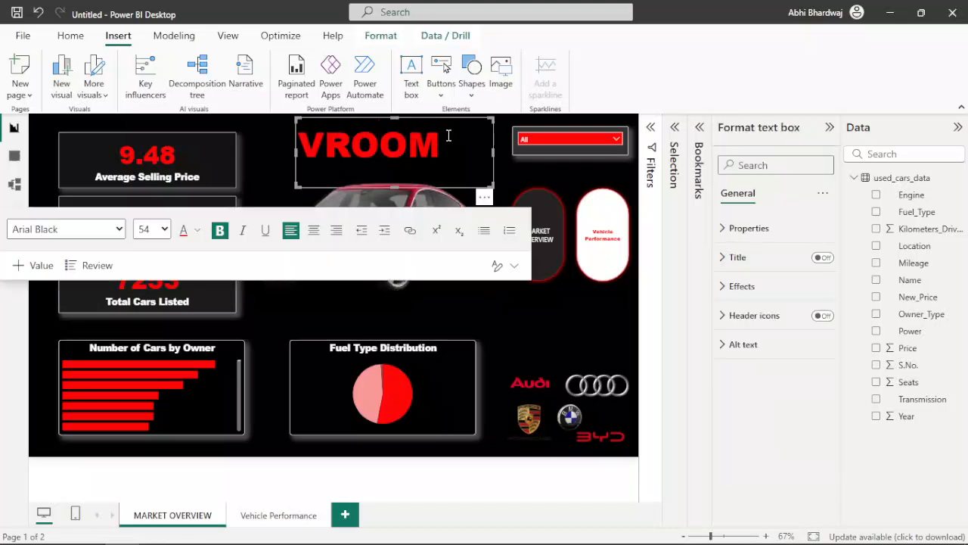
{"action": "left_click_drag", "start_coordinate": [493, 186], "coordinate": [448, 160]}
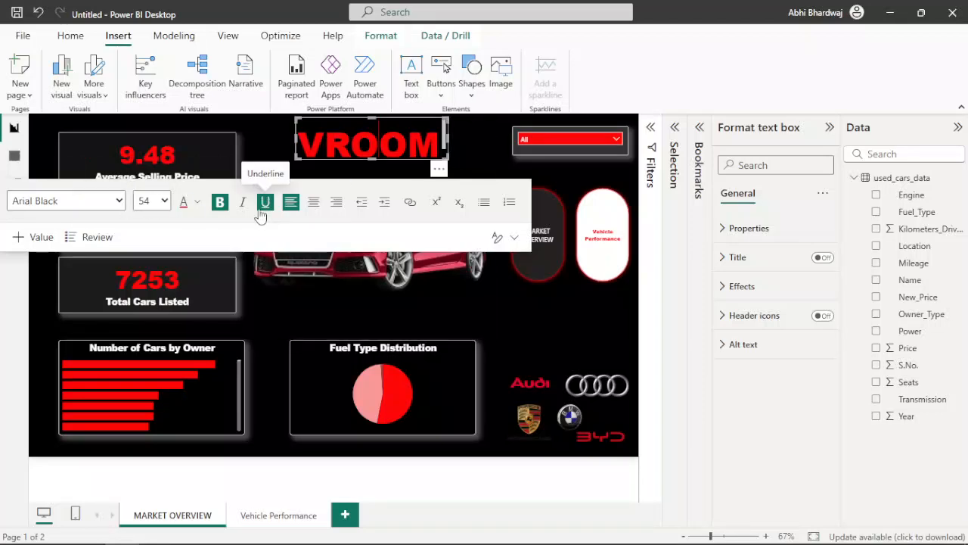
Step: Try the Segoe UI and Segoe (Bold) fonts on the VROOM title text
{"action": "left_click", "coordinate": [54, 205]}
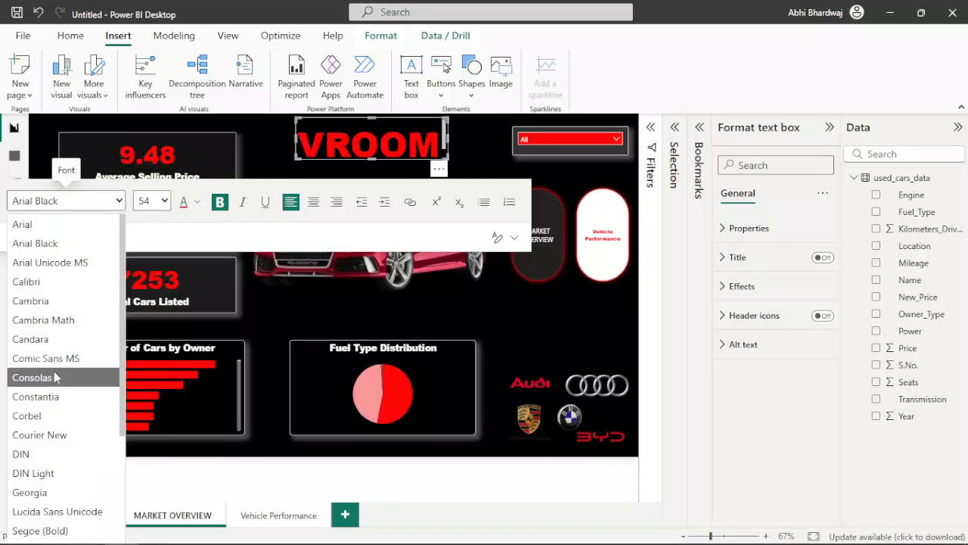
{"action": "scroll", "coordinate": [50, 390], "scroll_direction": "down", "scroll_amount": 3}
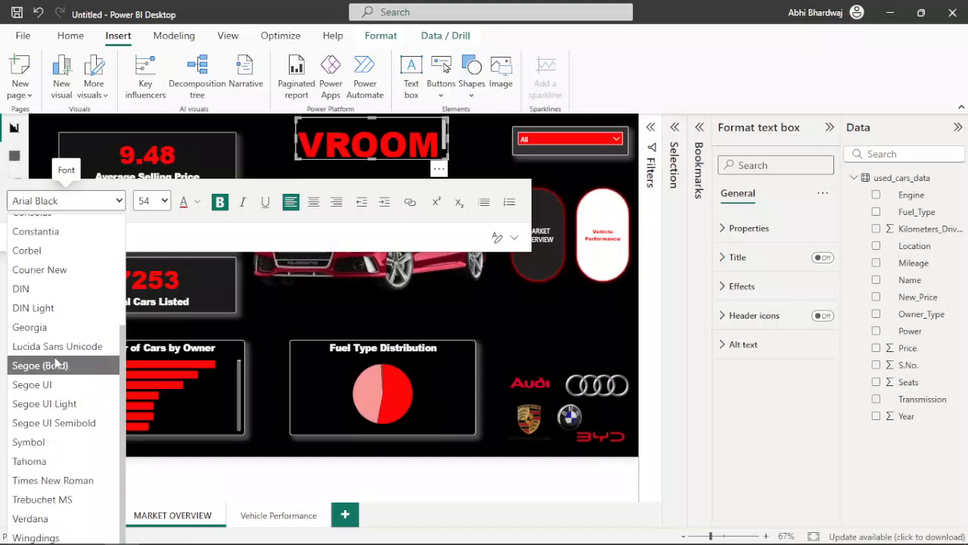
{"action": "left_click", "coordinate": [49, 366]}
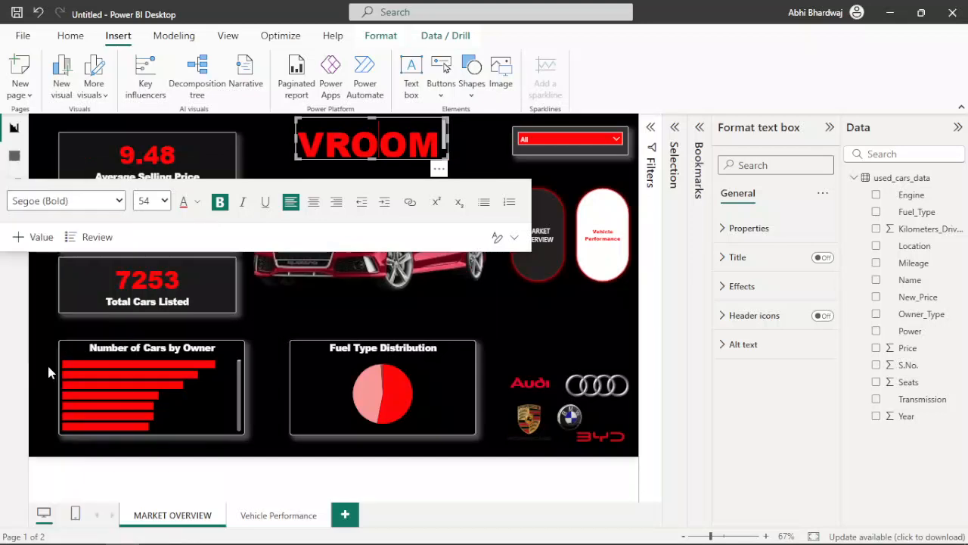
{"action": "double_click", "coordinate": [335, 145]}
{"action": "left_click", "coordinate": [54, 200]}
{"action": "scroll", "coordinate": [41, 382], "scroll_direction": "down", "scroll_amount": 3}
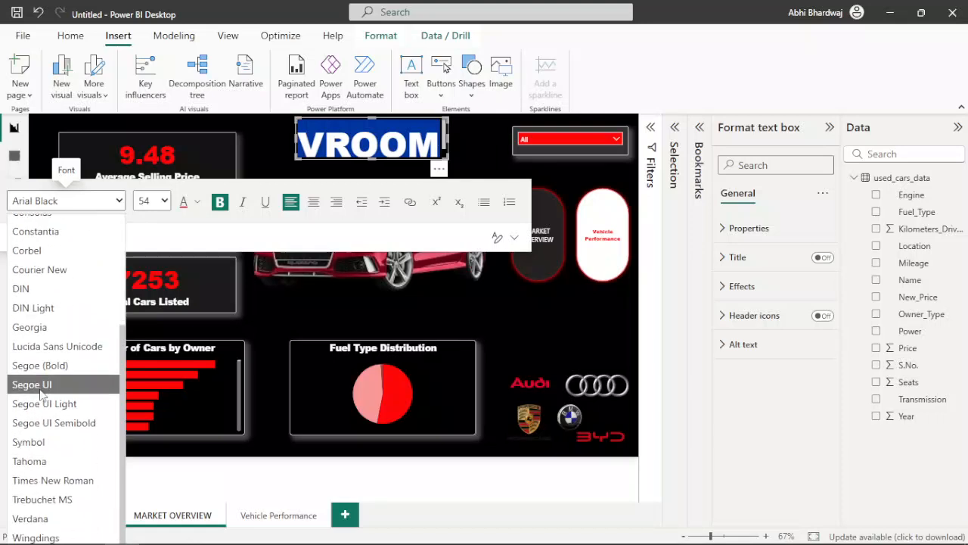
{"action": "left_click", "coordinate": [40, 390]}
{"action": "left_click", "coordinate": [91, 201]}
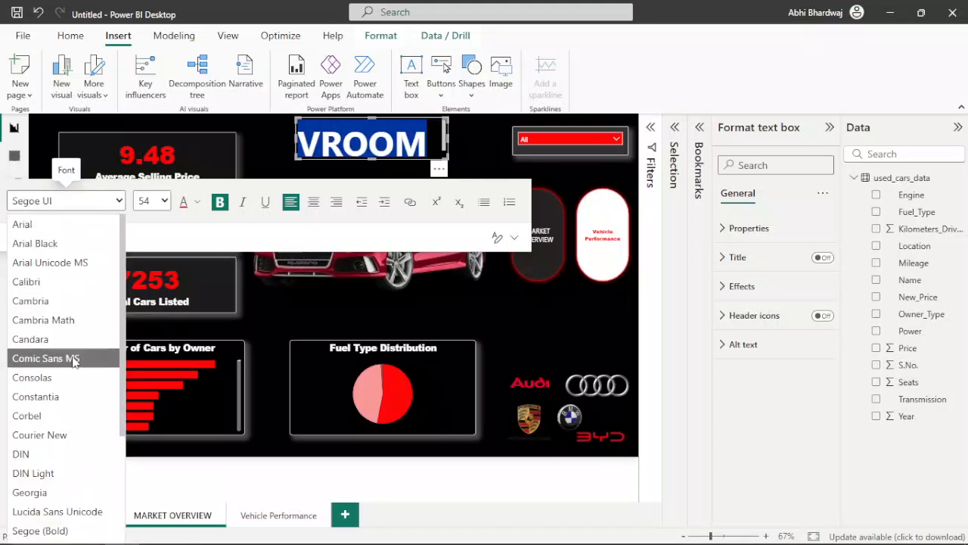
{"action": "scroll", "coordinate": [67, 421], "scroll_direction": "down", "scroll_amount": 3}
{"action": "left_click", "coordinate": [56, 367]}
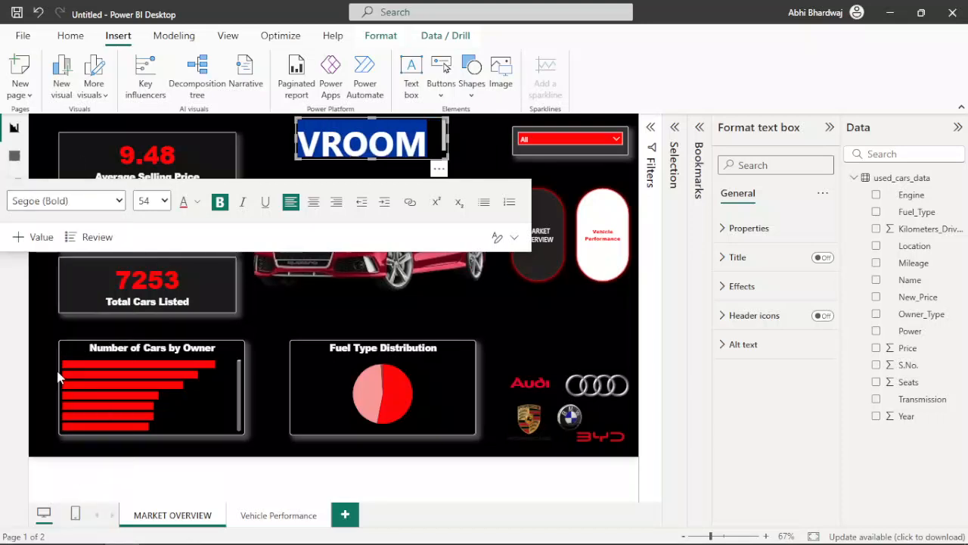
Step: Set the VROOM title's font to Tahoma and deselect the text box
{"action": "left_click", "coordinate": [54, 200]}
{"action": "scroll", "coordinate": [46, 424], "scroll_direction": "down", "scroll_amount": 3}
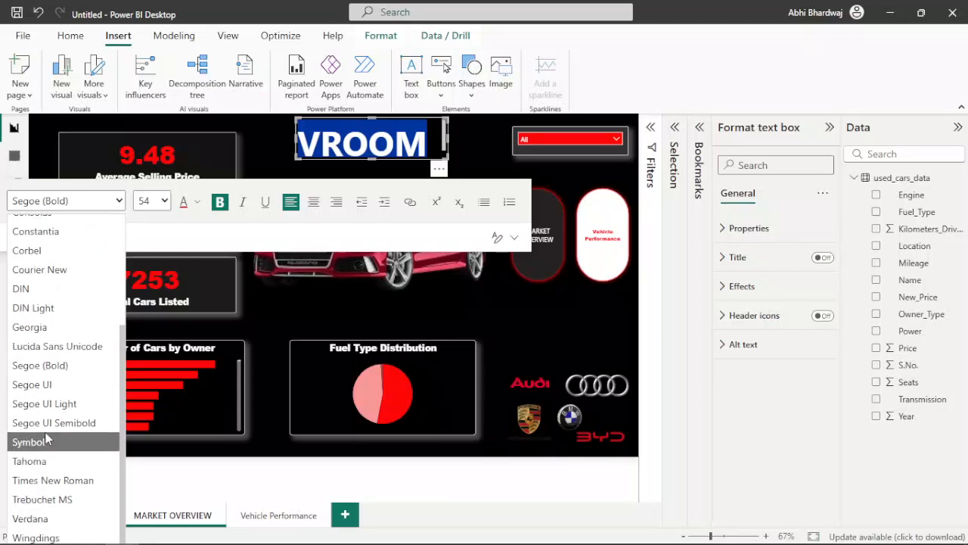
{"action": "left_click", "coordinate": [42, 461]}
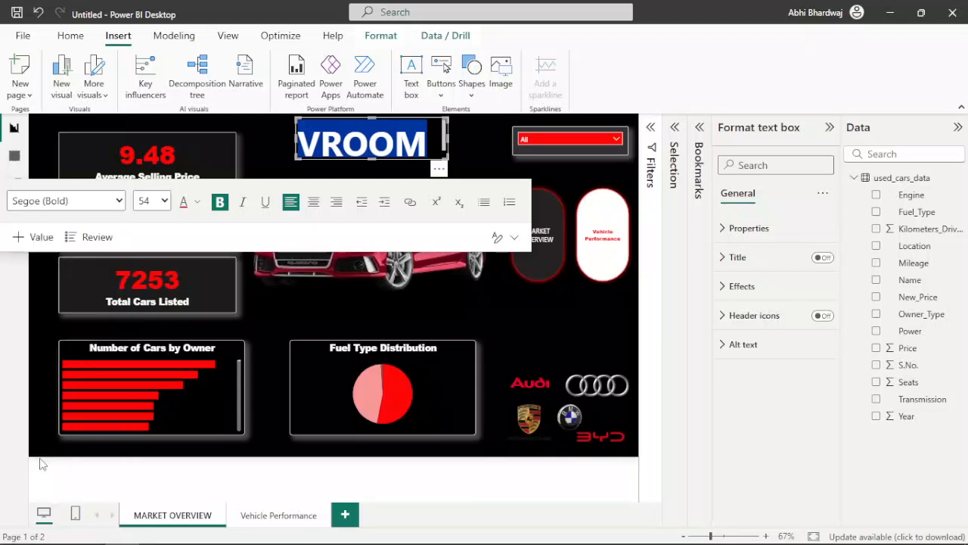
{"action": "left_click", "coordinate": [259, 152]}
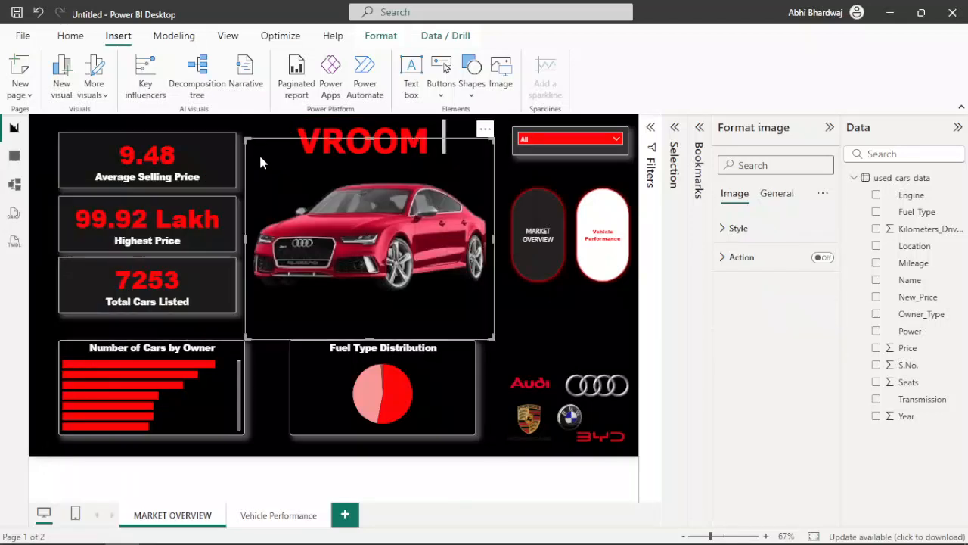
{"action": "left_click", "coordinate": [527, 317]}
Step: Widen the VROOM text box slightly toward the slicer
{"action": "left_click", "coordinate": [446, 138]}
{"action": "left_click", "coordinate": [446, 138]}
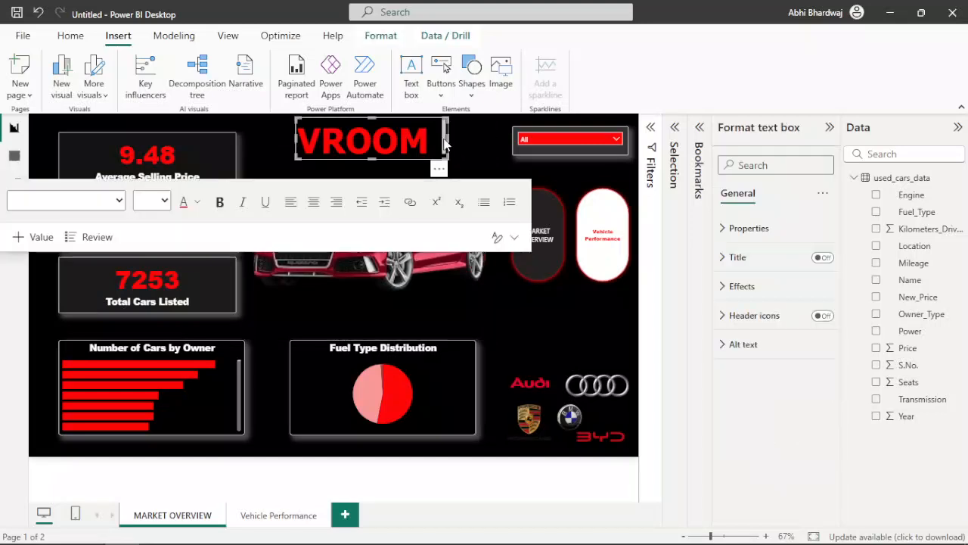
{"action": "mouse_move", "coordinate": [446, 139]}
{"action": "left_mouse_down"}
{"action": "mouse_move", "coordinate": [432, 138]}
{"action": "mouse_move", "coordinate": [457, 139]}
{"action": "left_mouse_up"}
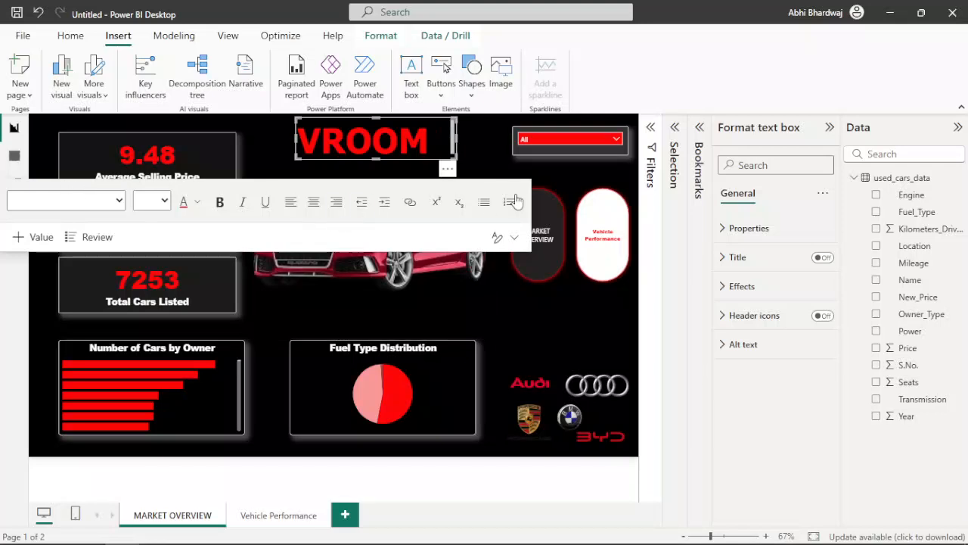
Step: Turn on the shadow effect for the VROOM text box, color it white and deselect the box
{"action": "left_click", "coordinate": [742, 286]}
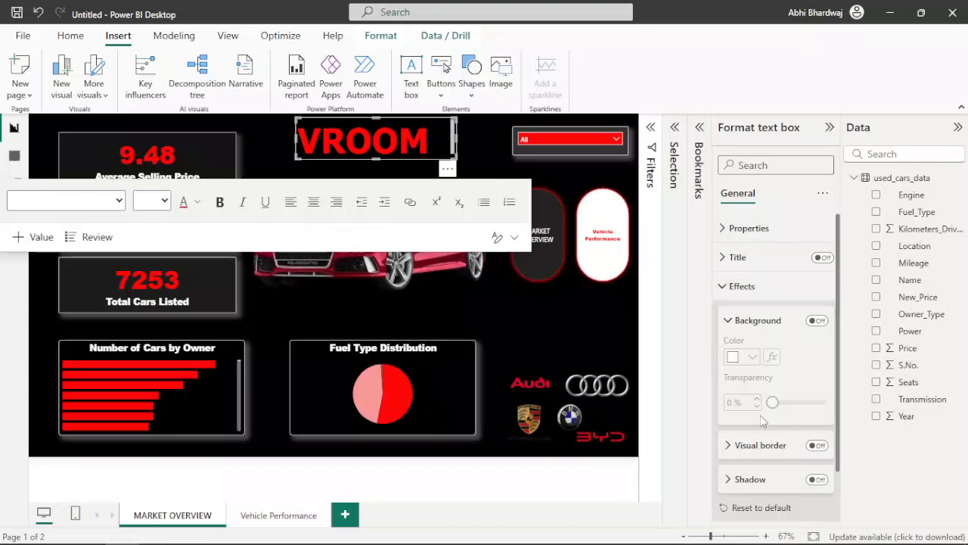
{"action": "scroll", "coordinate": [764, 416], "scroll_direction": "down", "scroll_amount": 1}
{"action": "left_click", "coordinate": [817, 420]}
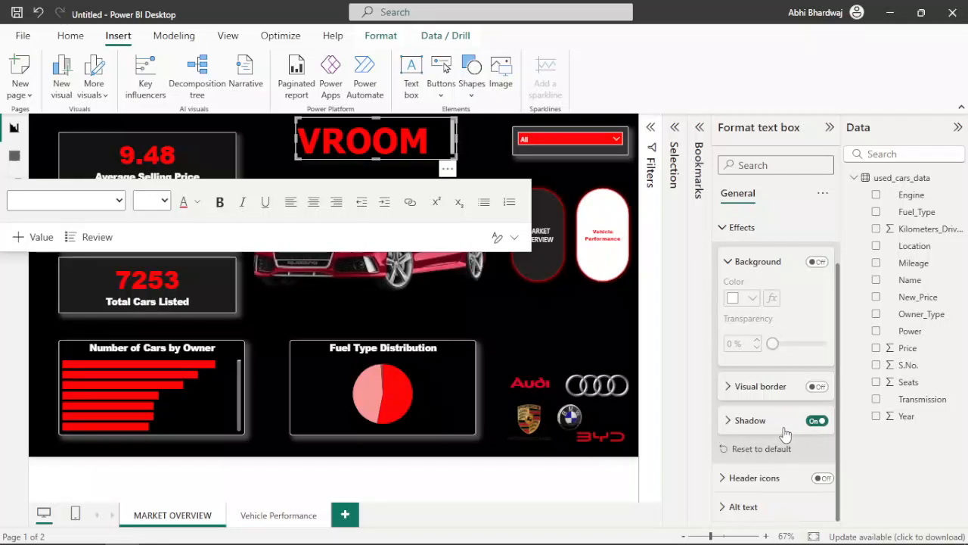
{"action": "left_click", "coordinate": [780, 430]}
{"action": "left_click", "coordinate": [751, 456]}
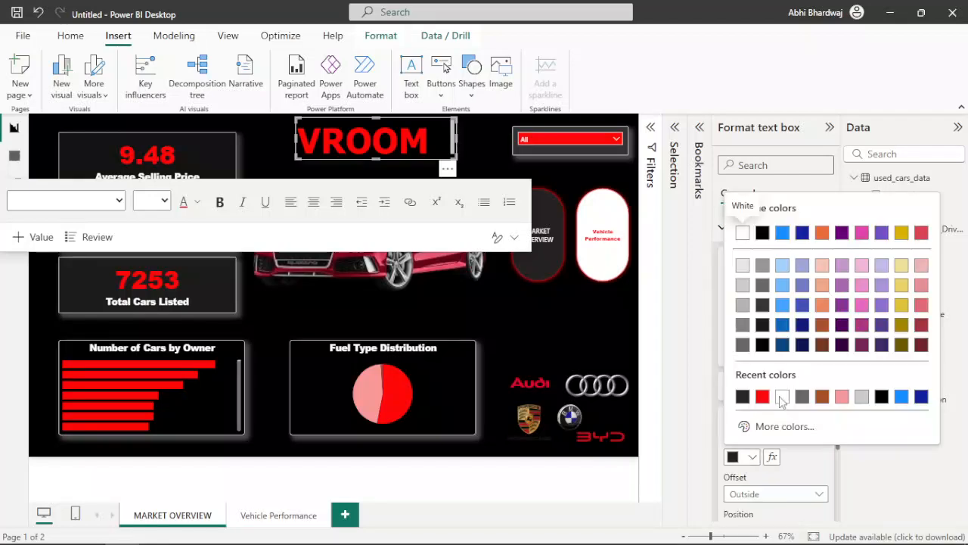
{"action": "left_click", "coordinate": [741, 221]}
{"action": "left_click", "coordinate": [628, 161]}
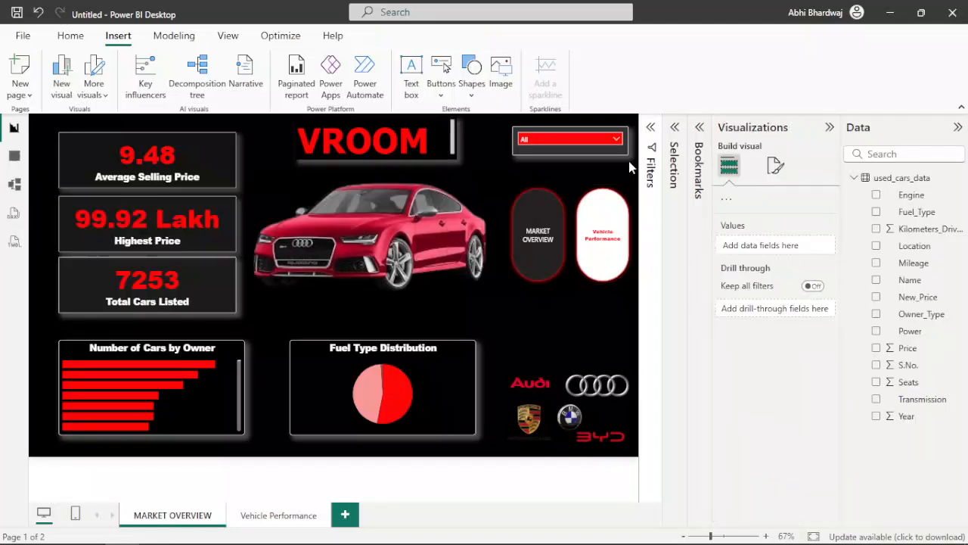
Step: Delete the VROOM text box above the red car
{"action": "left_click", "coordinate": [432, 144]}
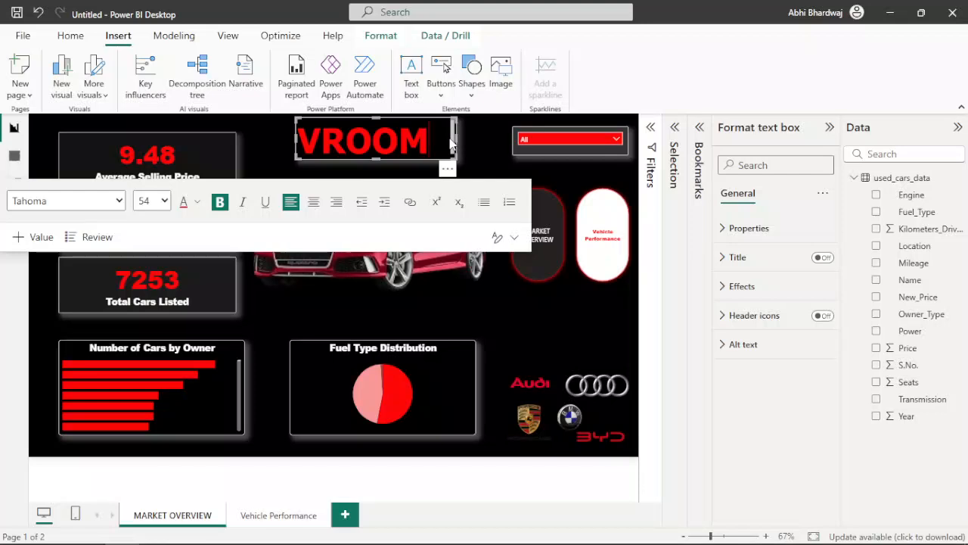
{"action": "key", "text": "Delete"}
{"action": "left_click", "coordinate": [402, 298]}
Step: Move the light-streaks picture over the red car and send it below NEXT PAGE in the layer order
{"action": "left_click_drag", "start_coordinate": [399, 226], "coordinate": [383, 197]}
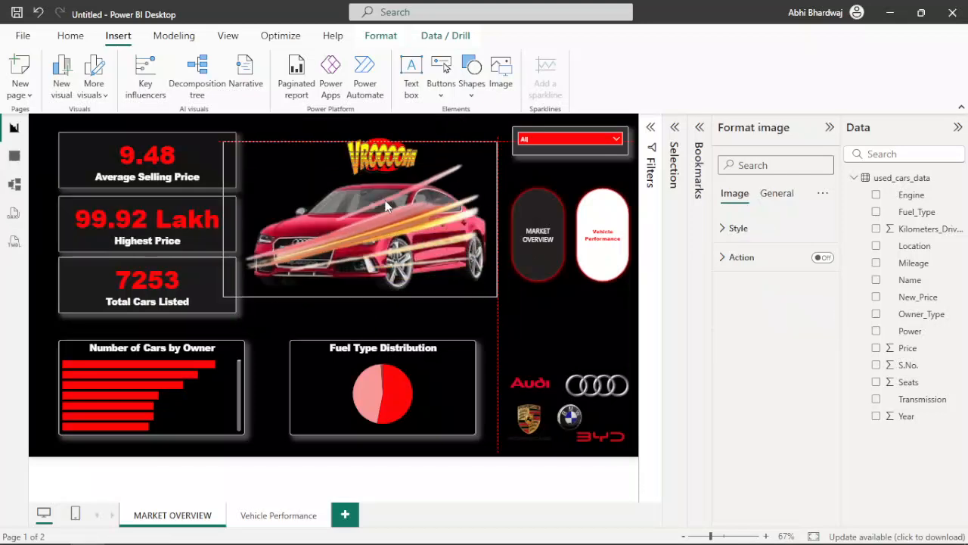
{"action": "left_click", "coordinate": [228, 36]}
{"action": "left_click", "coordinate": [674, 145]}
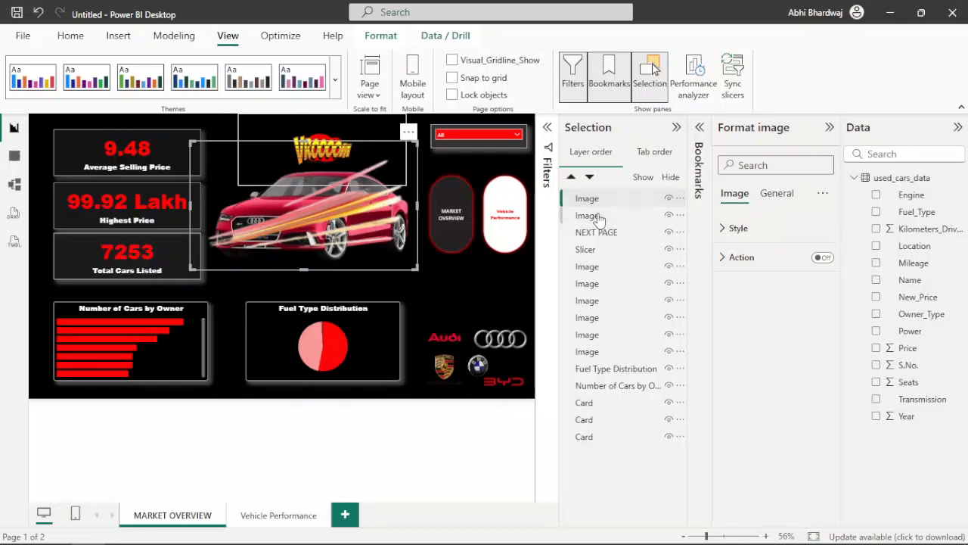
{"action": "mouse_move", "coordinate": [607, 219]}
{"action": "left_mouse_down"}
{"action": "mouse_move", "coordinate": [603, 199]}
{"action": "mouse_move", "coordinate": [593, 227]}
{"action": "mouse_move", "coordinate": [598, 301]}
{"action": "mouse_move", "coordinate": [610, 223]}
{"action": "mouse_move", "coordinate": [605, 231]}
{"action": "left_mouse_up"}
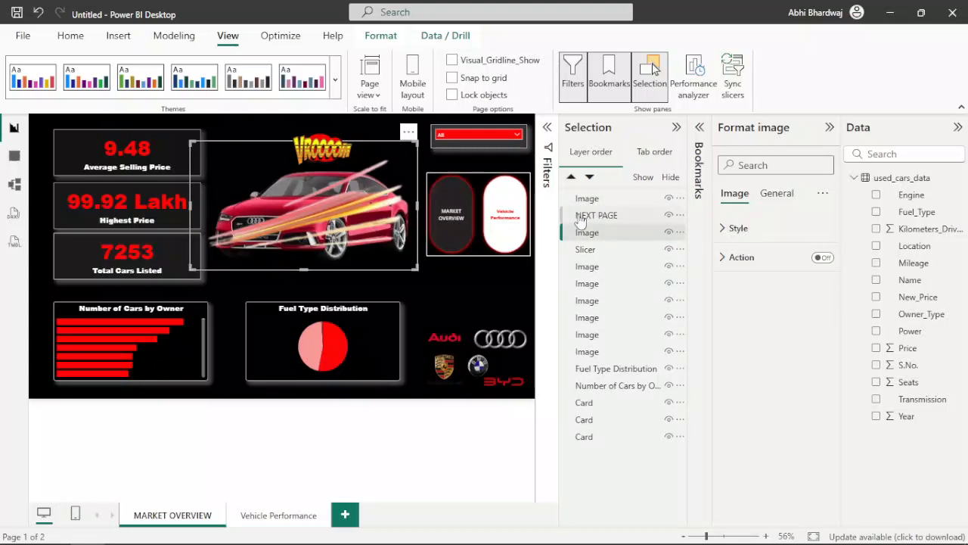
Step: Bring the light-streaks picture back above NEXT PAGE in the layer order and deselect it
{"action": "left_click", "coordinate": [459, 285]}
{"action": "left_click_drag", "start_coordinate": [592, 235], "coordinate": [601, 216]}
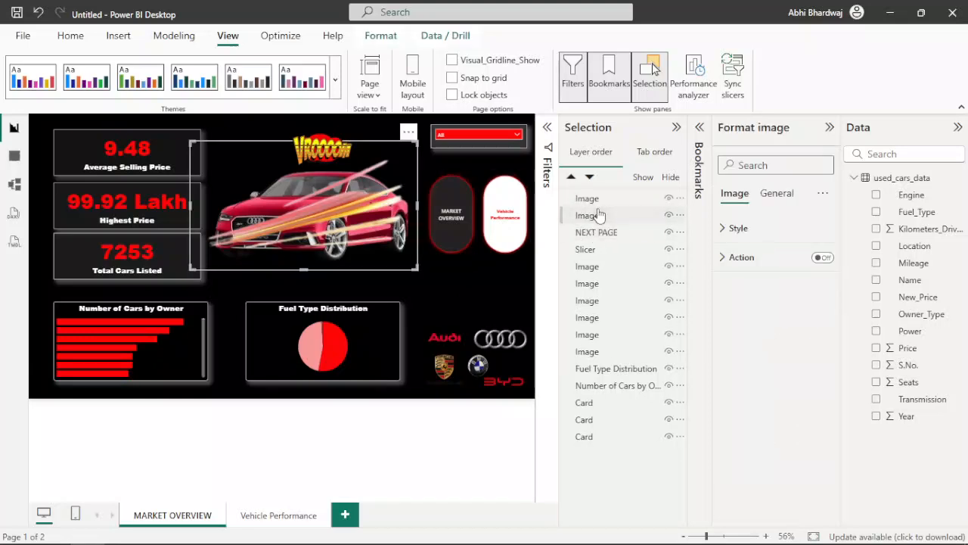
{"action": "left_click", "coordinate": [448, 286]}
Step: Move the light-streaks picture down from the red car onto the Fuel Type Distribution chart and deselect it
{"action": "left_click", "coordinate": [361, 252]}
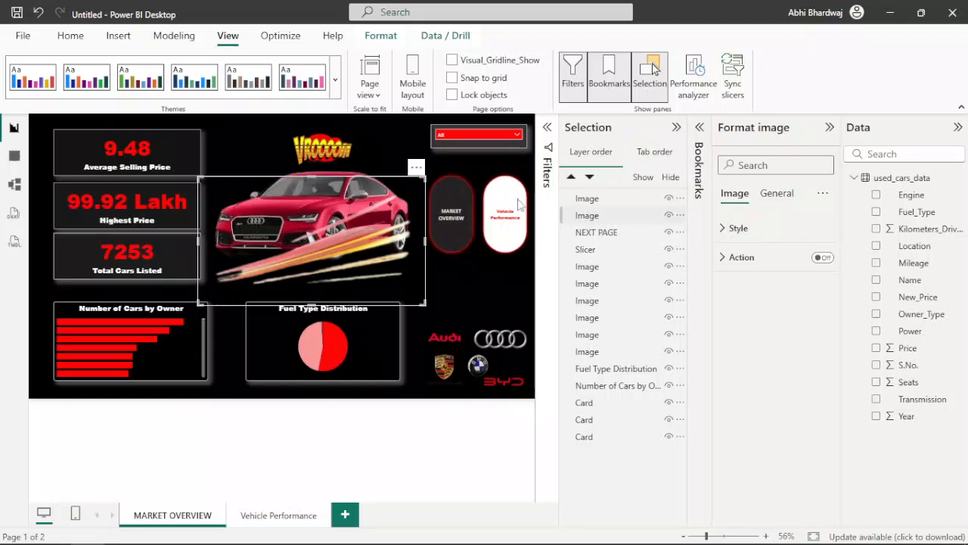
{"action": "left_click_drag", "start_coordinate": [272, 180], "coordinate": [276, 197]}
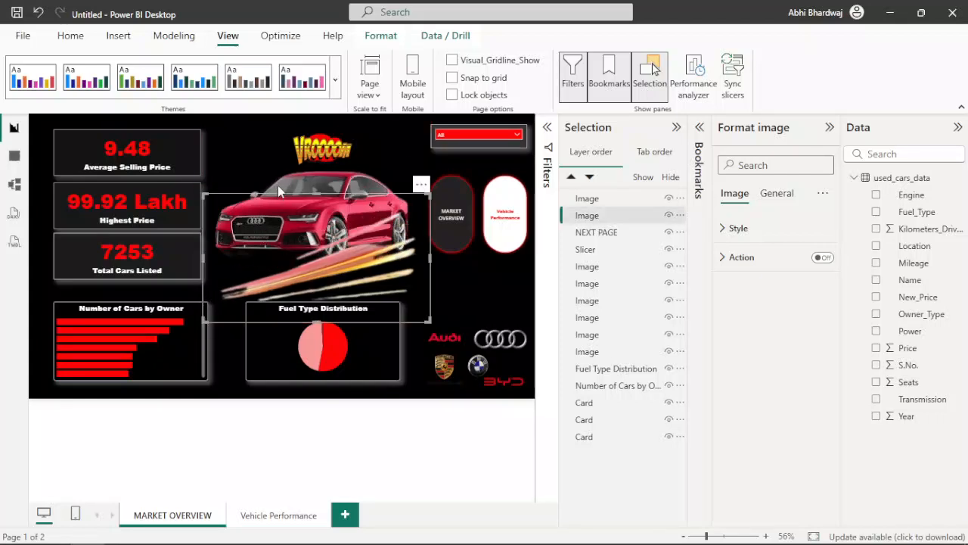
{"action": "left_click_drag", "start_coordinate": [404, 308], "coordinate": [406, 372]}
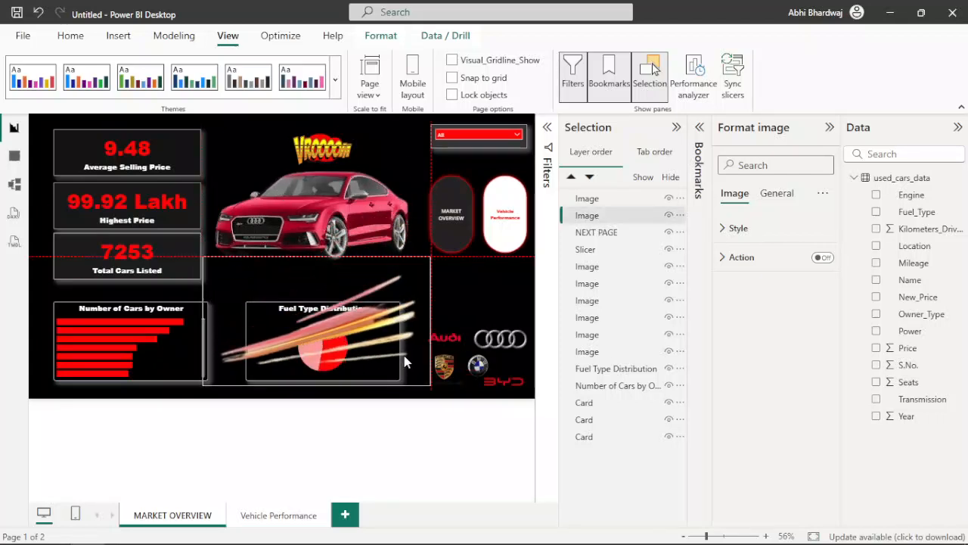
{"action": "left_click", "coordinate": [465, 284]}
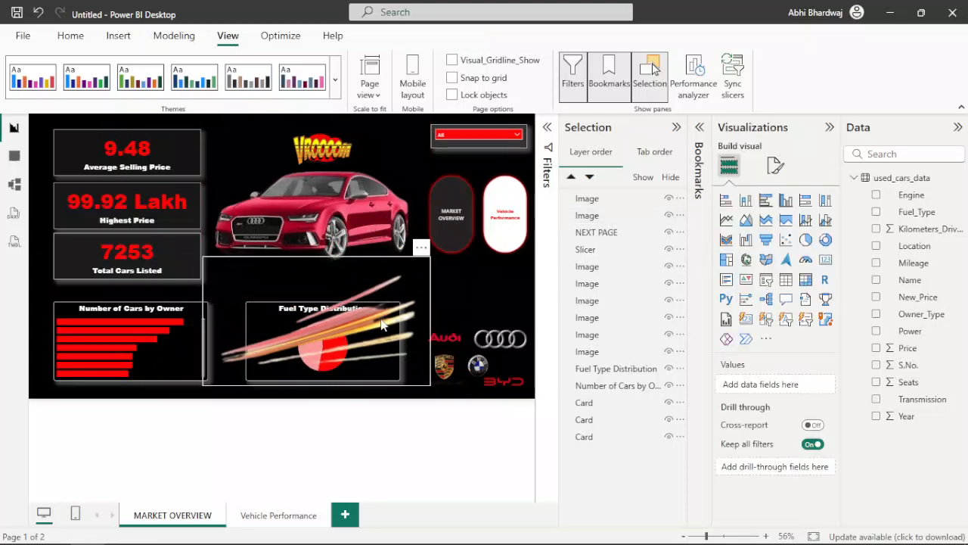
Step: Send the light-streaks picture several layers lower, beneath the slicer and among the other images
{"action": "left_click", "coordinate": [422, 308]}
{"action": "left_click_drag", "start_coordinate": [594, 218], "coordinate": [598, 301]}
{"action": "left_click", "coordinate": [478, 295]}
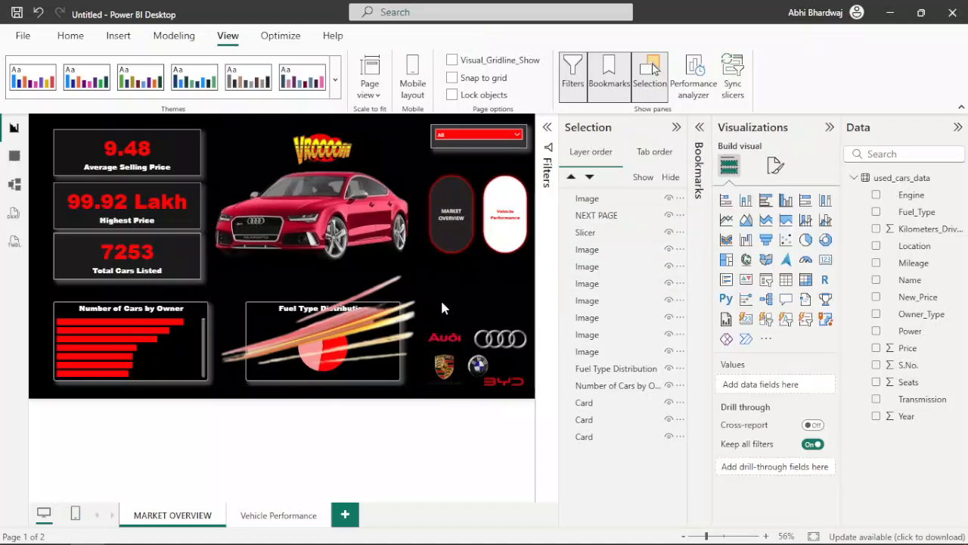
Step: Shrink the light-streaks picture, move it below the page navigation buttons and collapse the layer list
{"action": "mouse_move", "coordinate": [415, 373]}
{"action": "left_mouse_down"}
{"action": "mouse_move", "coordinate": [402, 289]}
{"action": "mouse_move", "coordinate": [355, 249]}
{"action": "left_mouse_up"}
{"action": "mouse_move", "coordinate": [308, 222]}
{"action": "left_mouse_down"}
{"action": "mouse_move", "coordinate": [404, 307]}
{"action": "mouse_move", "coordinate": [383, 311]}
{"action": "mouse_move", "coordinate": [409, 306]}
{"action": "left_mouse_up"}
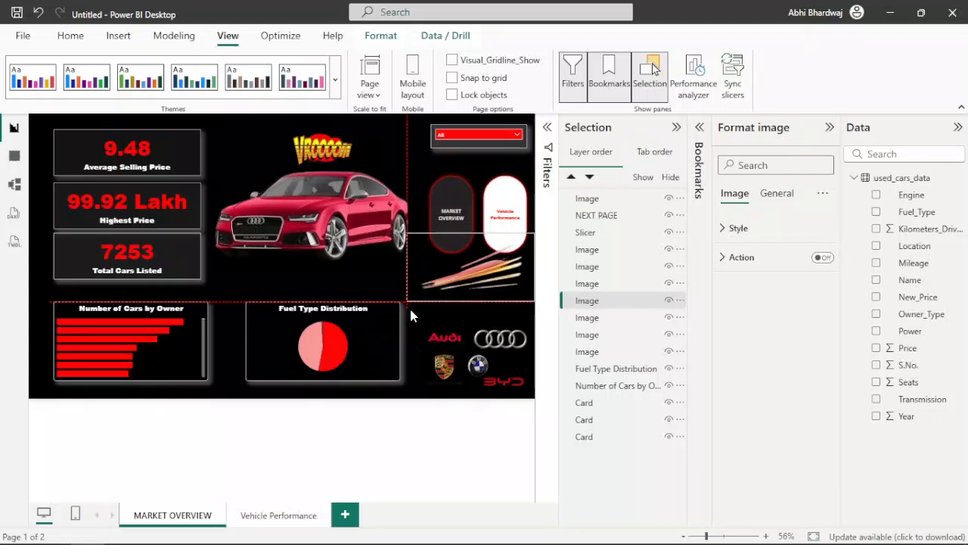
{"action": "left_click", "coordinate": [676, 127]}
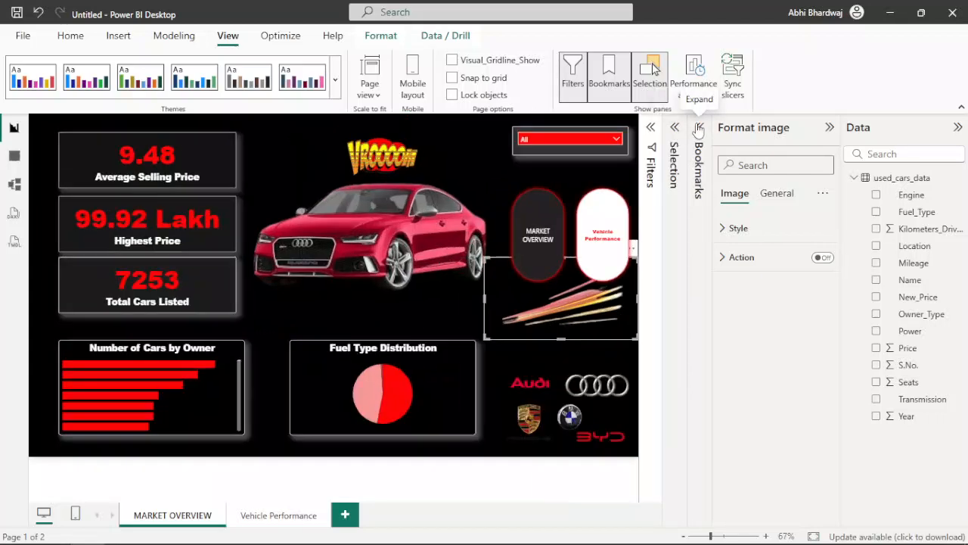
Step: Move the light-streaks picture back beneath the red car and remove it from the page
{"action": "mouse_move", "coordinate": [565, 318]}
{"action": "left_mouse_down"}
{"action": "mouse_move", "coordinate": [434, 306]}
{"action": "mouse_move", "coordinate": [382, 317]}
{"action": "mouse_move", "coordinate": [363, 250]}
{"action": "left_mouse_up"}
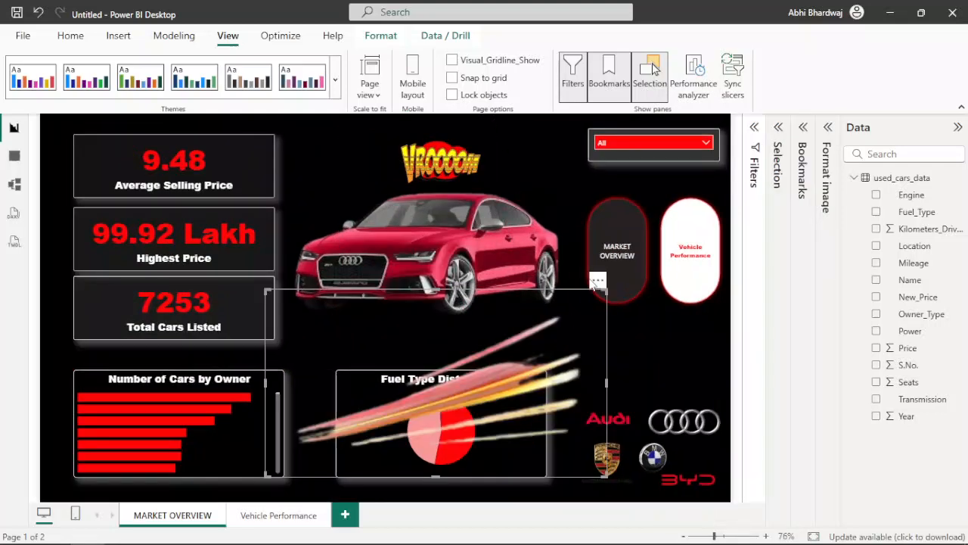
{"action": "left_click", "coordinate": [597, 282]}
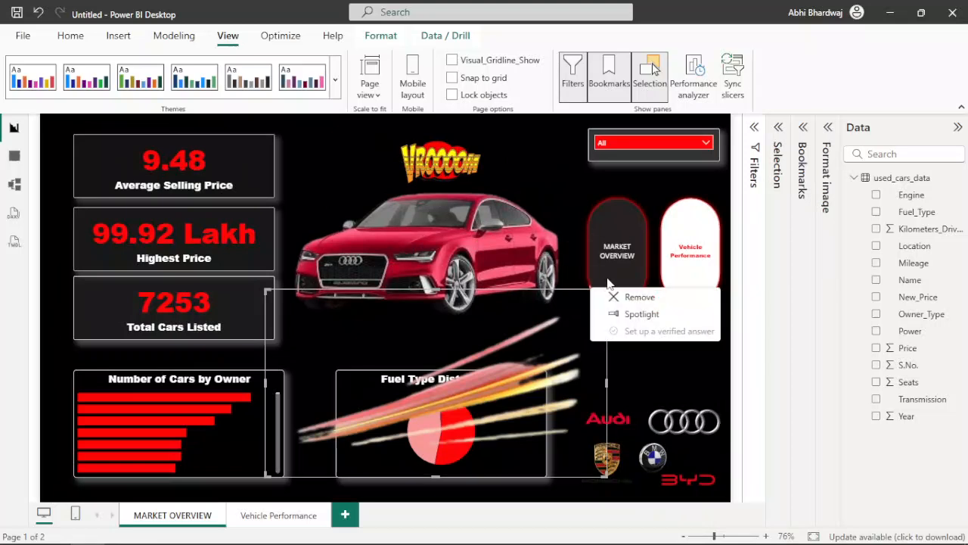
{"action": "left_click", "coordinate": [624, 297]}
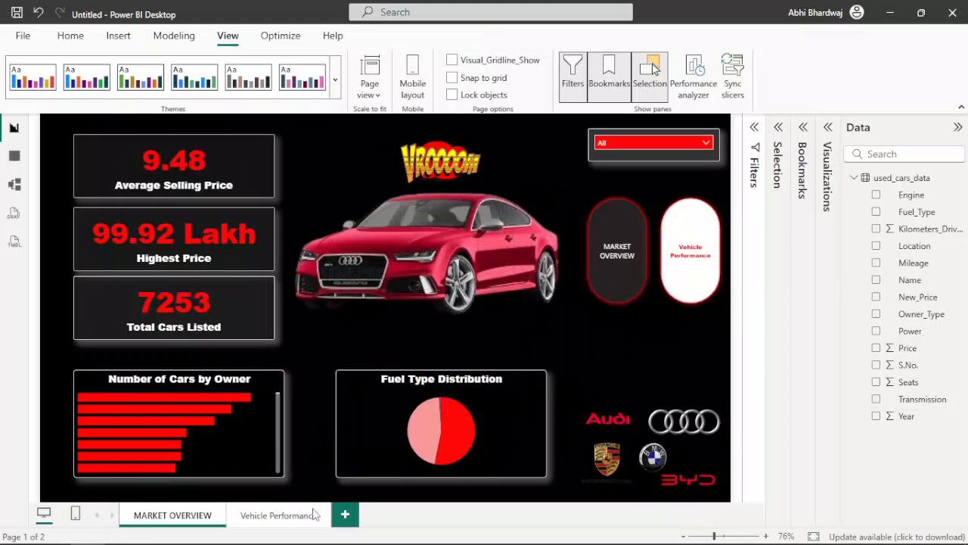
Step: Copy the VROOOOM picture from the MARKET OVERVIEW page onto the Vehicle Performance page and deselect it
{"action": "left_click", "coordinate": [436, 173]}
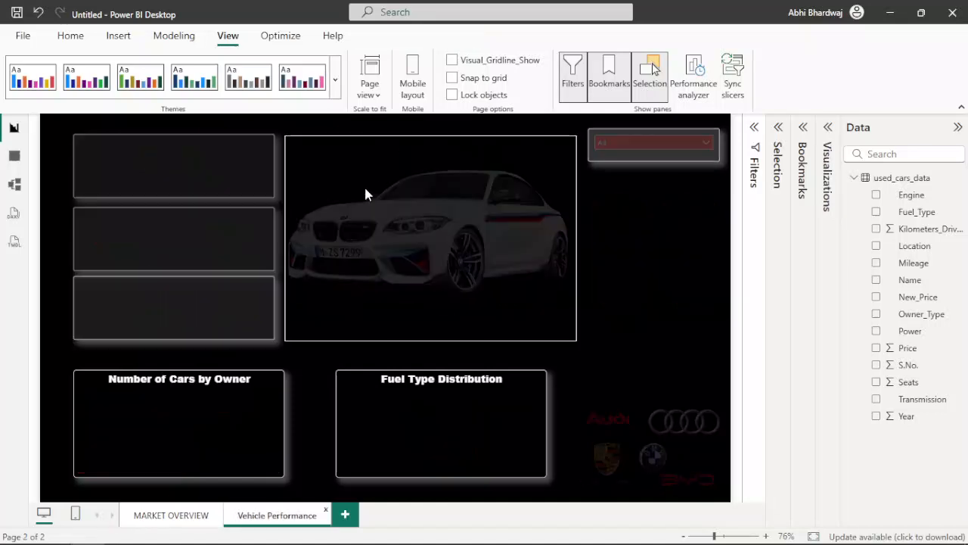
{"action": "left_click", "coordinate": [395, 131]}
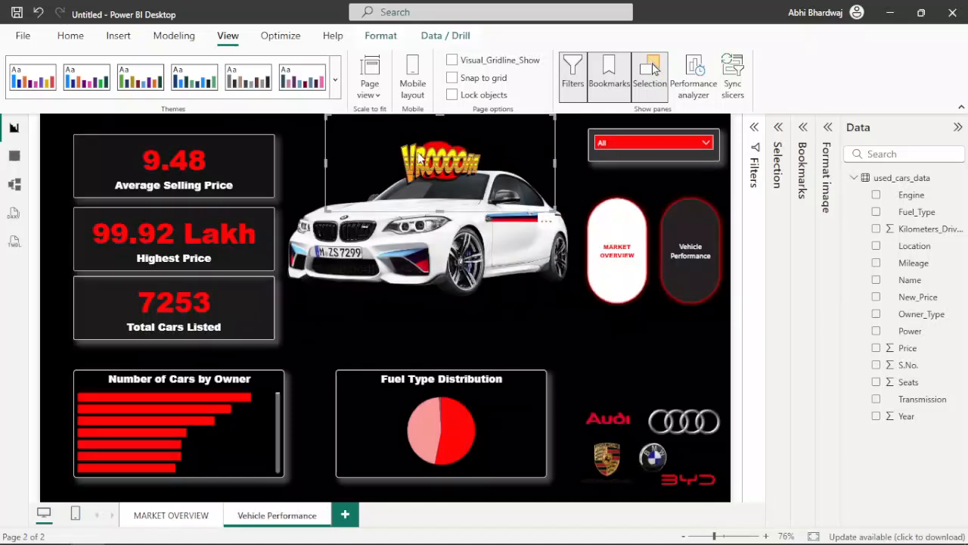
{"action": "left_click", "coordinate": [603, 365]}
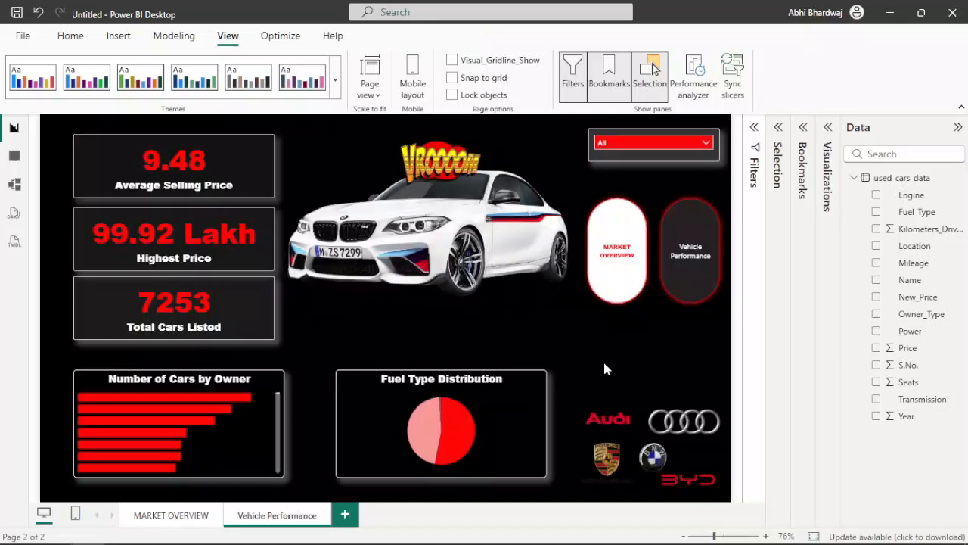
Step: Lower the white BMW picture and place the VROOOOM picture above its roof, clear of the car
{"action": "left_click_drag", "start_coordinate": [452, 171], "coordinate": [420, 170]}
{"action": "left_click_drag", "start_coordinate": [445, 237], "coordinate": [428, 268]}
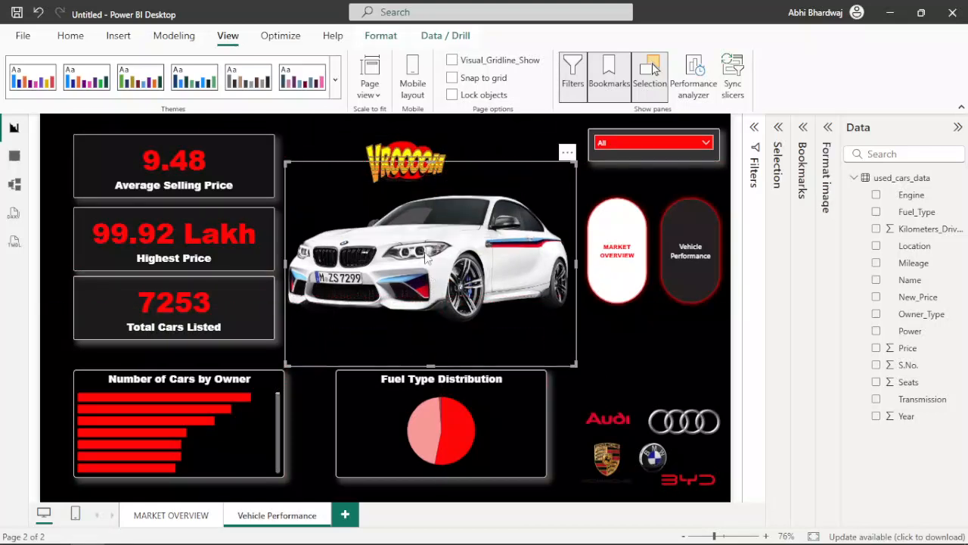
{"action": "left_click_drag", "start_coordinate": [407, 163], "coordinate": [452, 163]}
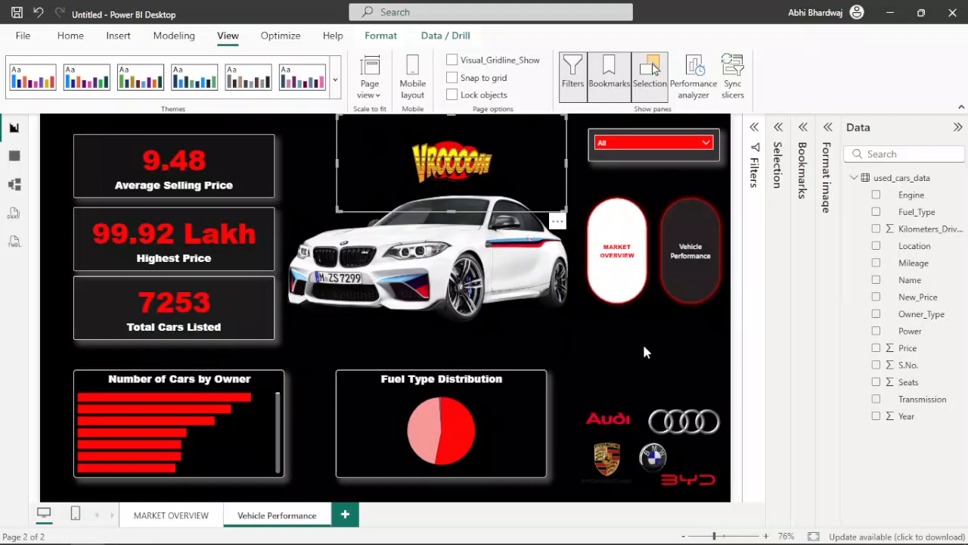
Step: Replace the Average Selling Price card's field with Kilometers_Driven, aggregated as Average
{"action": "left_click", "coordinate": [644, 351]}
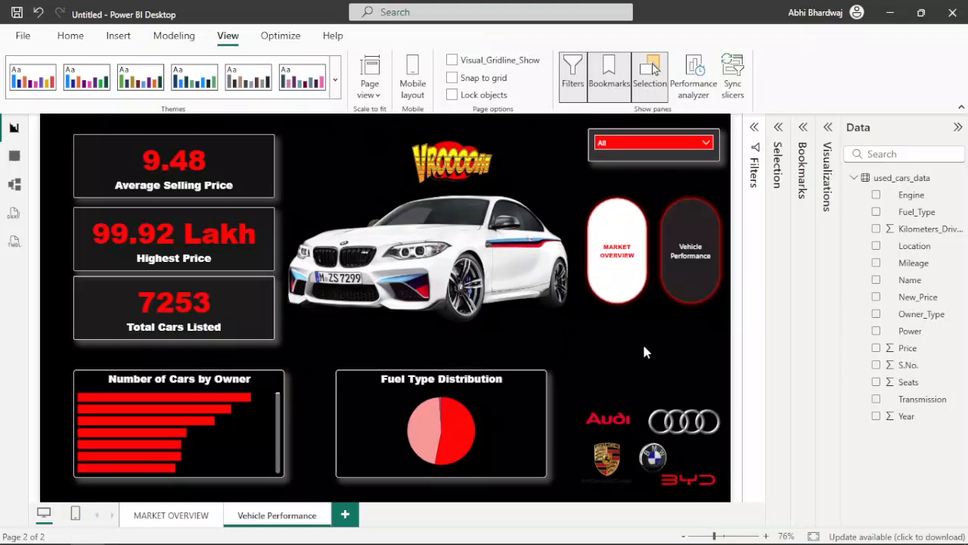
{"action": "left_click", "coordinate": [206, 155]}
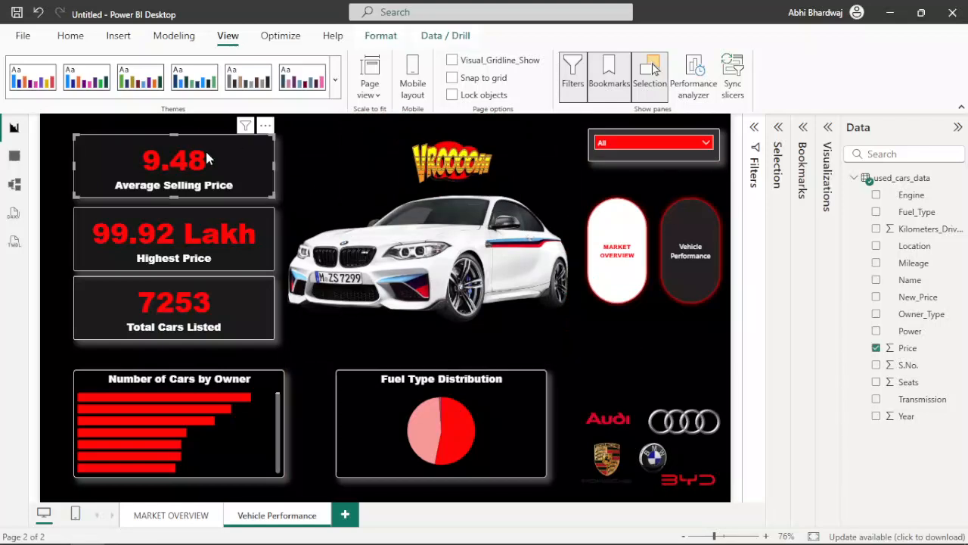
{"action": "left_click", "coordinate": [828, 129]}
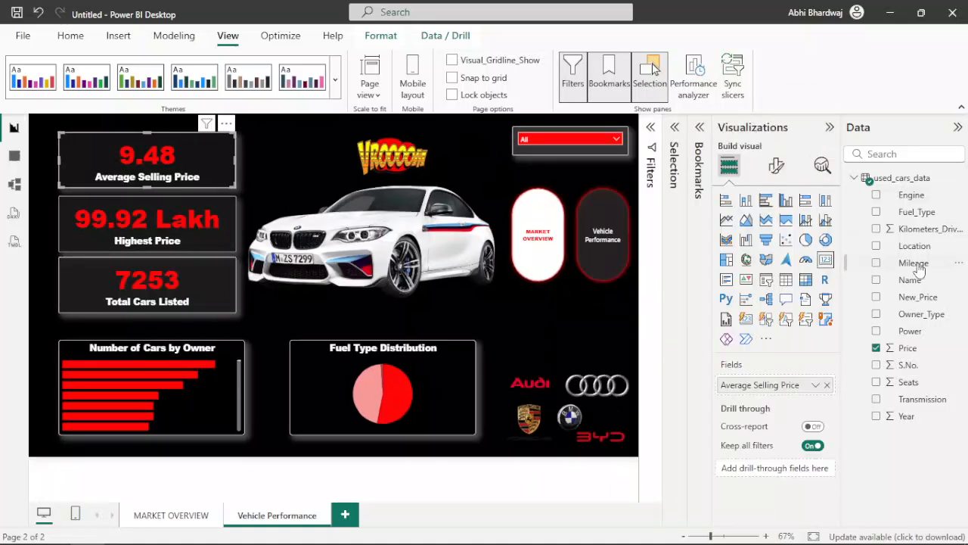
{"action": "left_click_drag", "start_coordinate": [926, 229], "coordinate": [802, 384]}
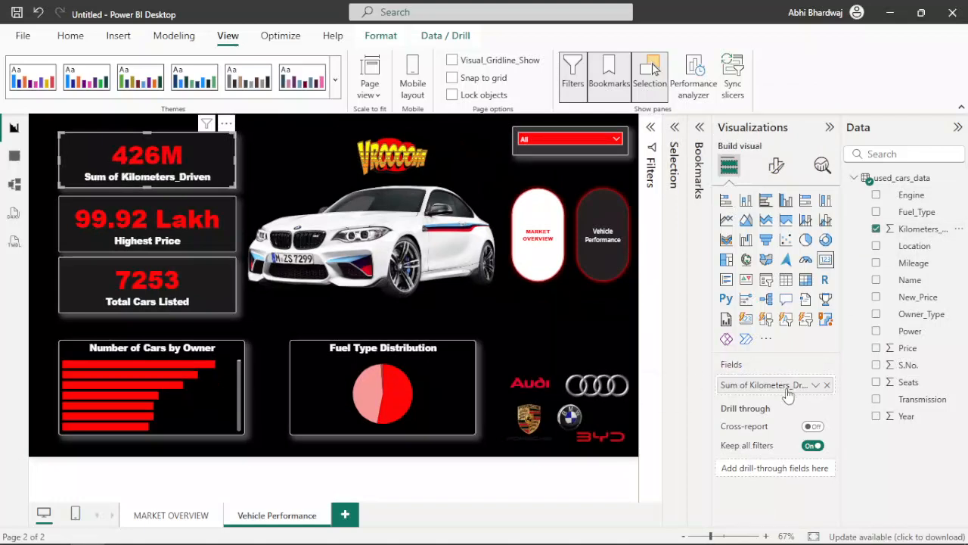
{"action": "left_click", "coordinate": [815, 384]}
{"action": "left_click", "coordinate": [880, 233]}
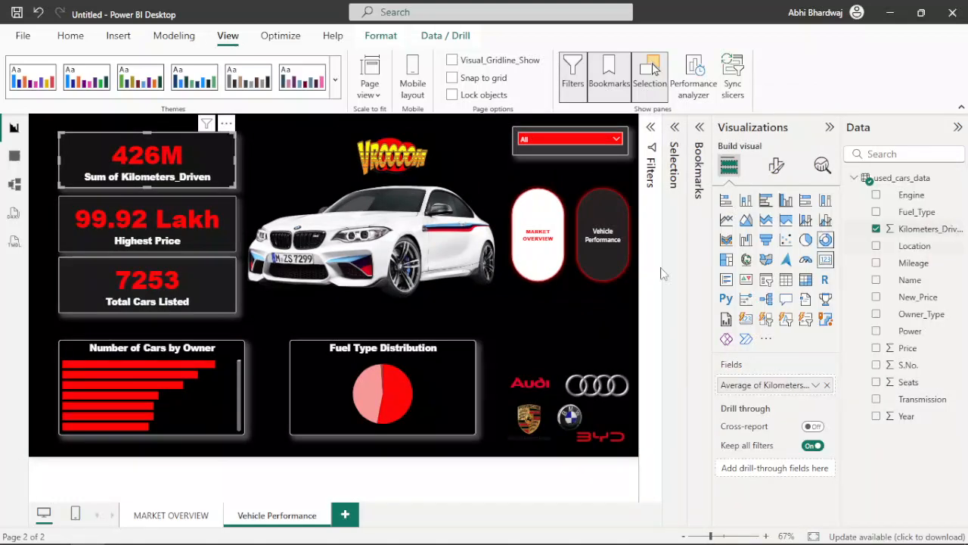
Step: Rename the Kilometers_Driven field on the uppermost card to "Average KM Driven" for this visual
{"action": "left_click", "coordinate": [193, 226]}
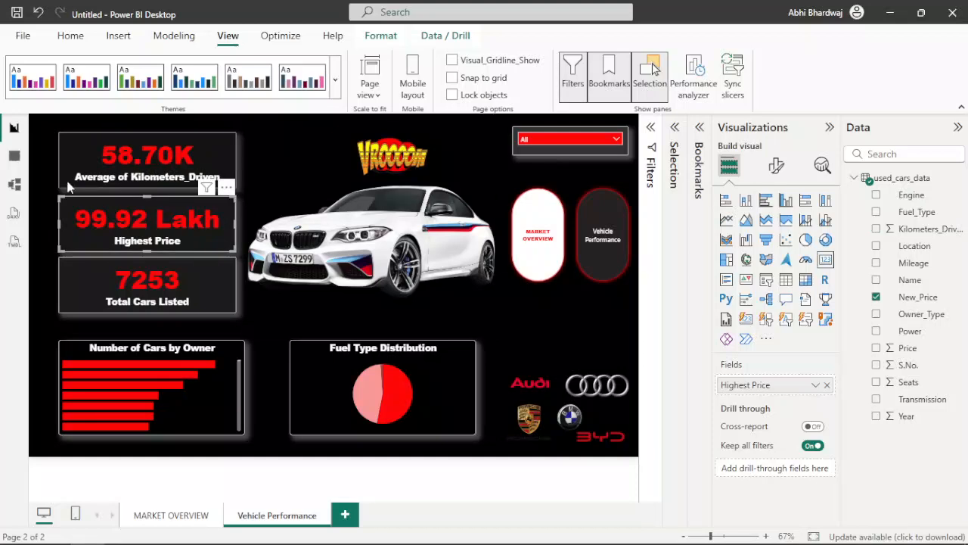
{"action": "left_click", "coordinate": [98, 176]}
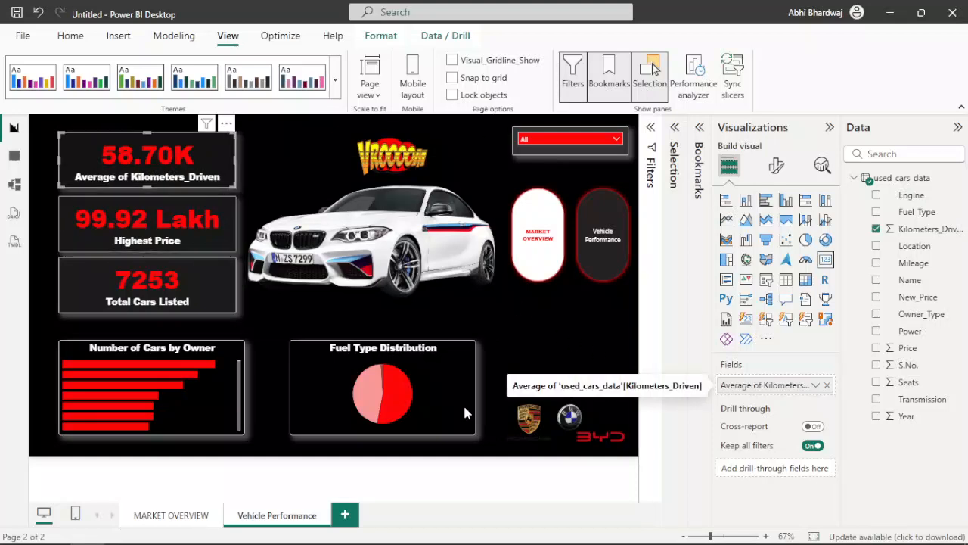
{"action": "right_click", "coordinate": [785, 387]}
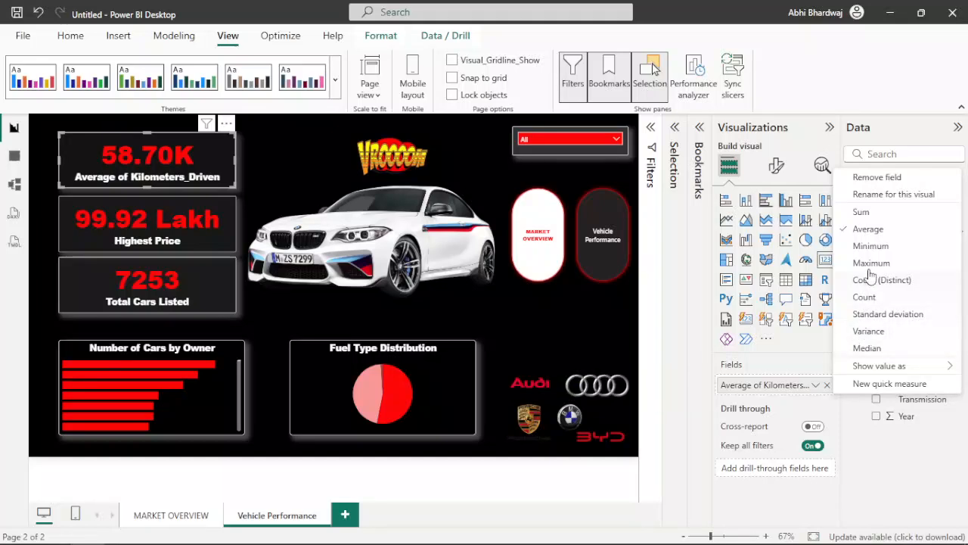
{"action": "left_click", "coordinate": [883, 199]}
{"action": "left_click", "coordinate": [767, 396]}
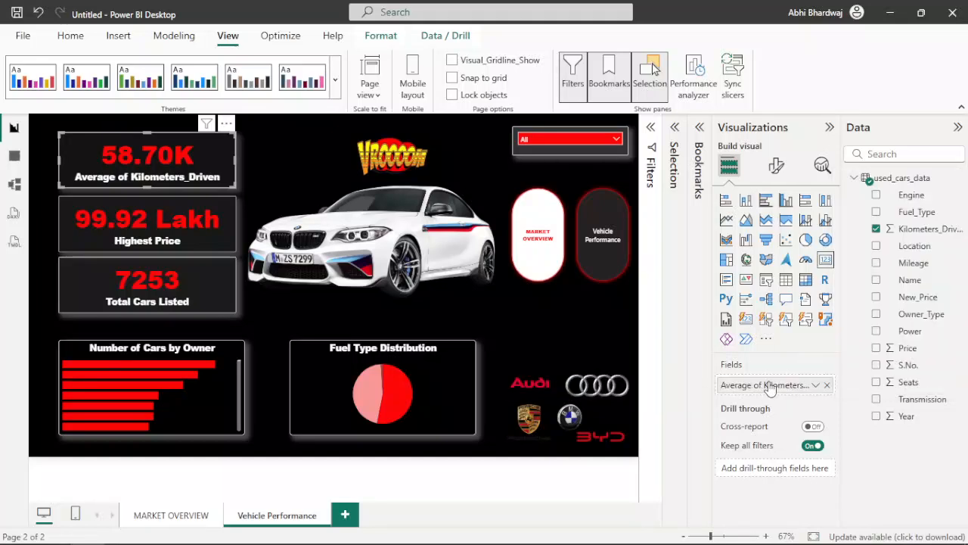
{"action": "right_click", "coordinate": [770, 387]}
{"action": "left_click", "coordinate": [879, 198]}
{"action": "type", "text": "Average KM Driven"}
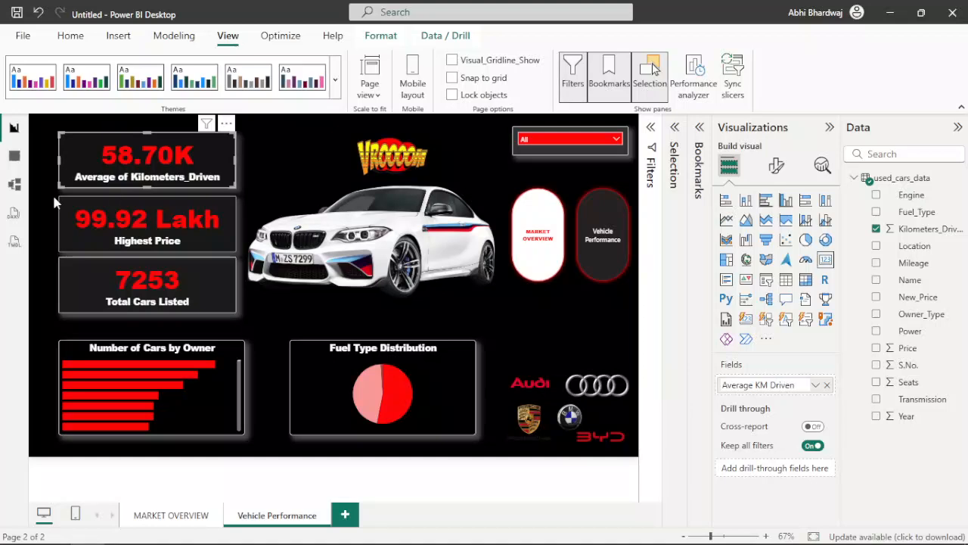
Step: Replace the Highest Price card's field with Year, aggregated as Minimum
{"action": "left_click", "coordinate": [99, 214]}
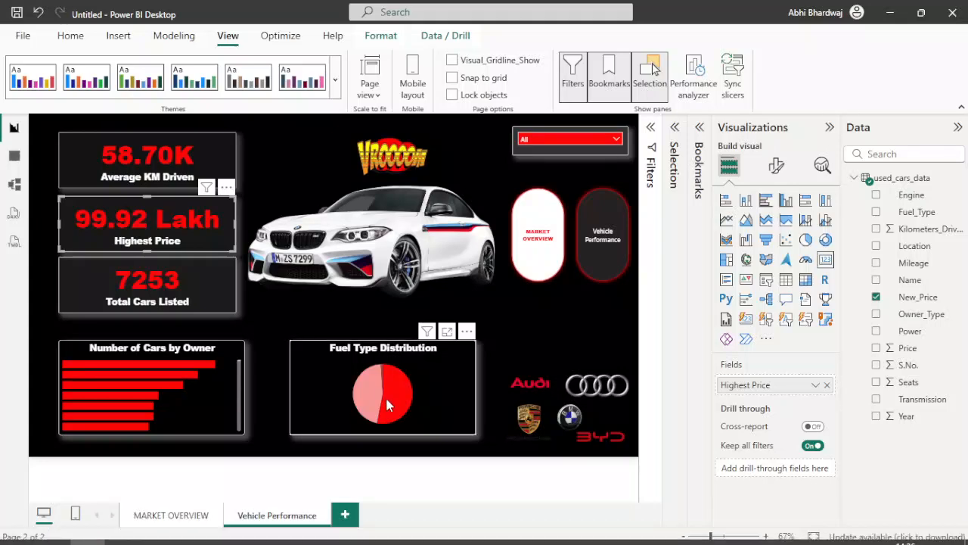
{"action": "left_click", "coordinate": [827, 384]}
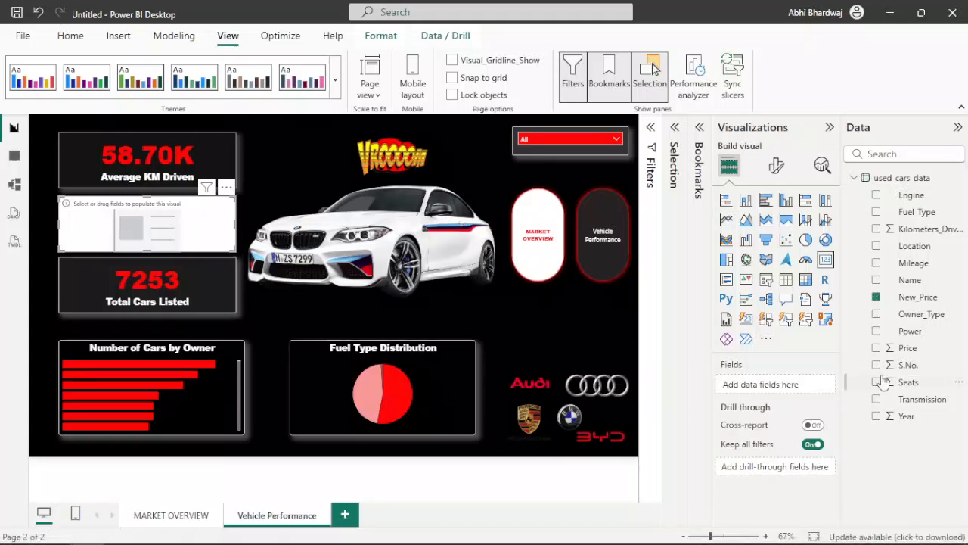
{"action": "left_click_drag", "start_coordinate": [906, 416], "coordinate": [790, 393]}
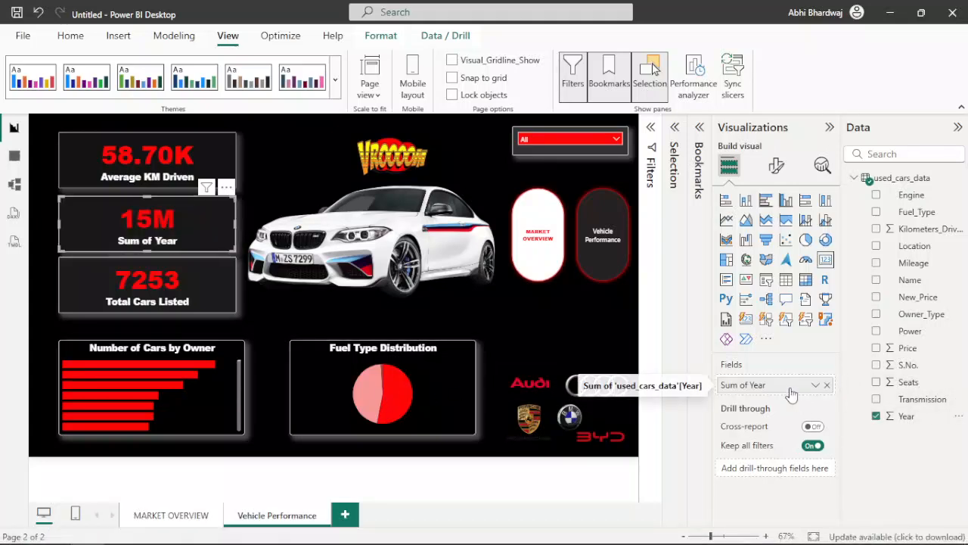
{"action": "left_click", "coordinate": [815, 385]}
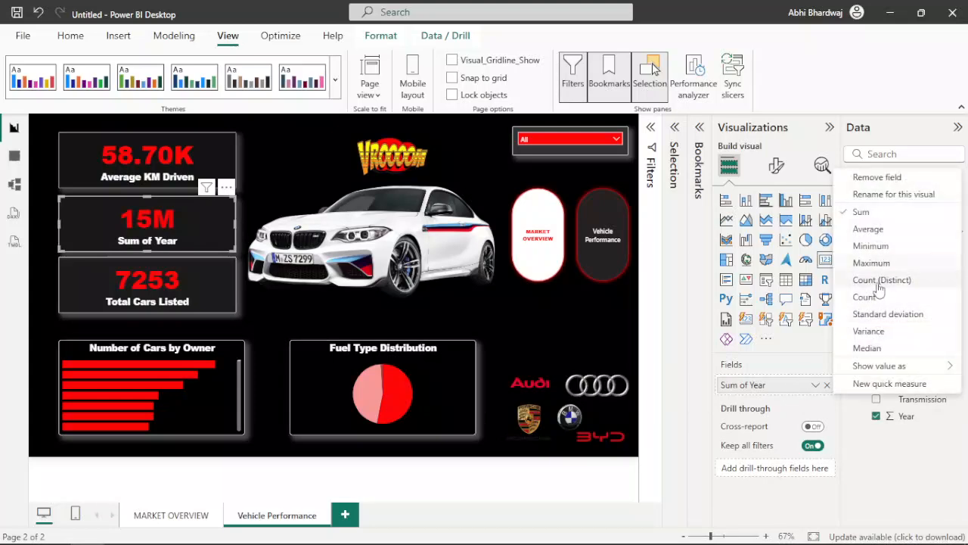
{"action": "left_click", "coordinate": [870, 246]}
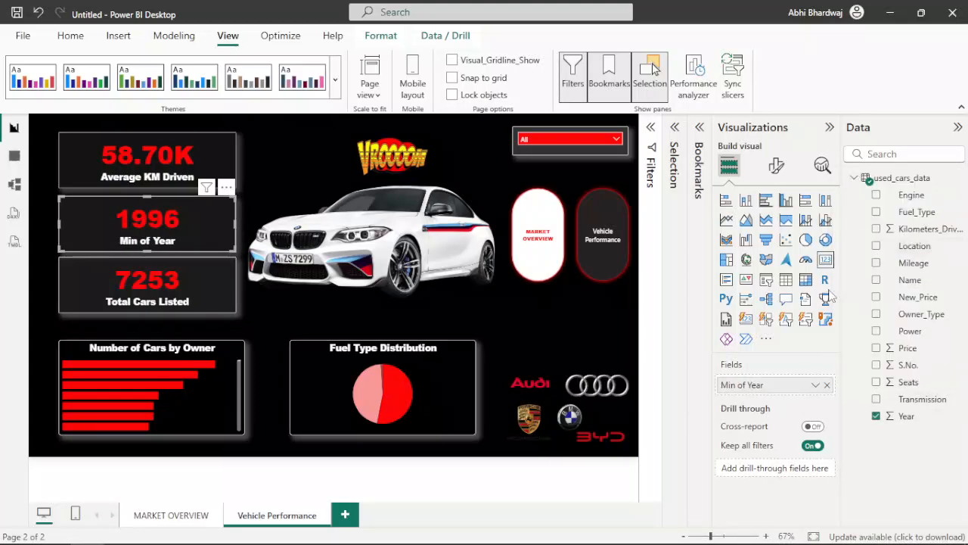
Step: Rename the minimum Year field on the middle card to "Oldest Car Year" for this visual
{"action": "right_click", "coordinate": [742, 390]}
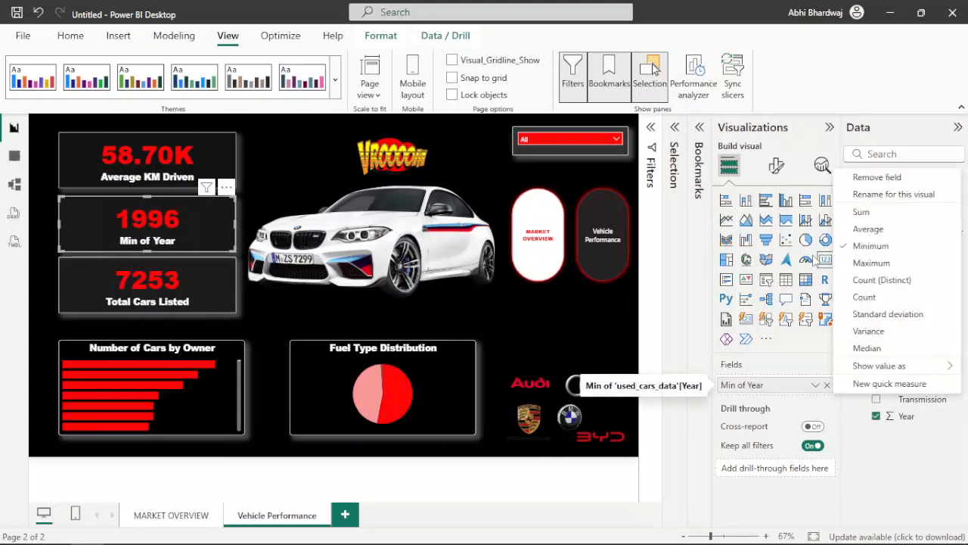
{"action": "left_click", "coordinate": [855, 198]}
{"action": "key", "text": "ctrl+a"}
{"action": "type", "text": "Oldest C"}
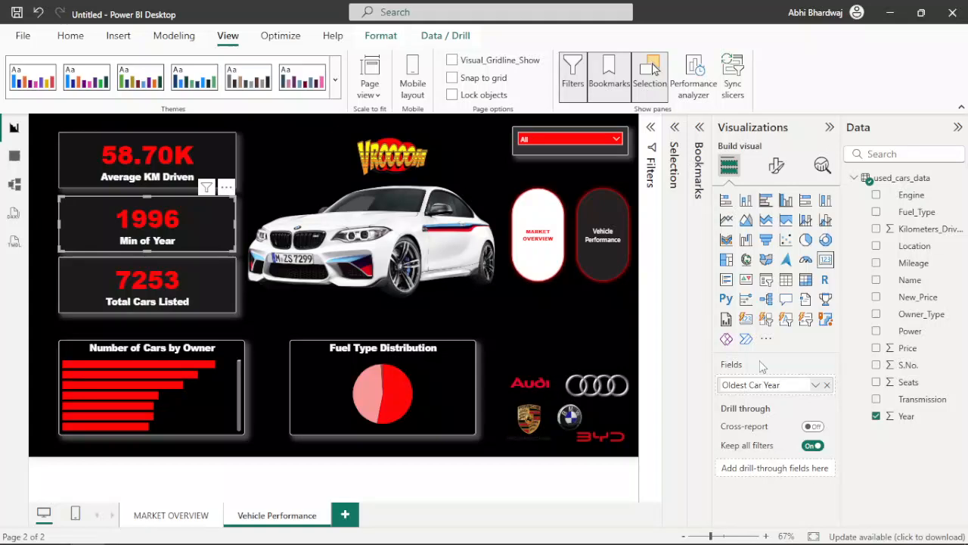
{"action": "type", "text": "ar Year"}
{"action": "key", "text": "Return"}
Step: Remove the Total Cars Listed card and put a copy of the Oldest Car Year card in its place
{"action": "left_click", "coordinate": [128, 280]}
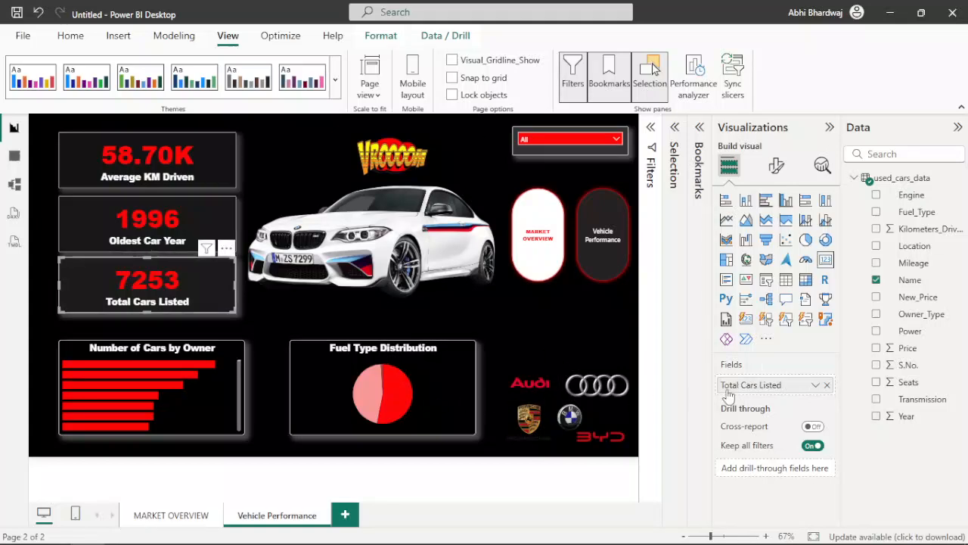
{"action": "left_click", "coordinate": [815, 384]}
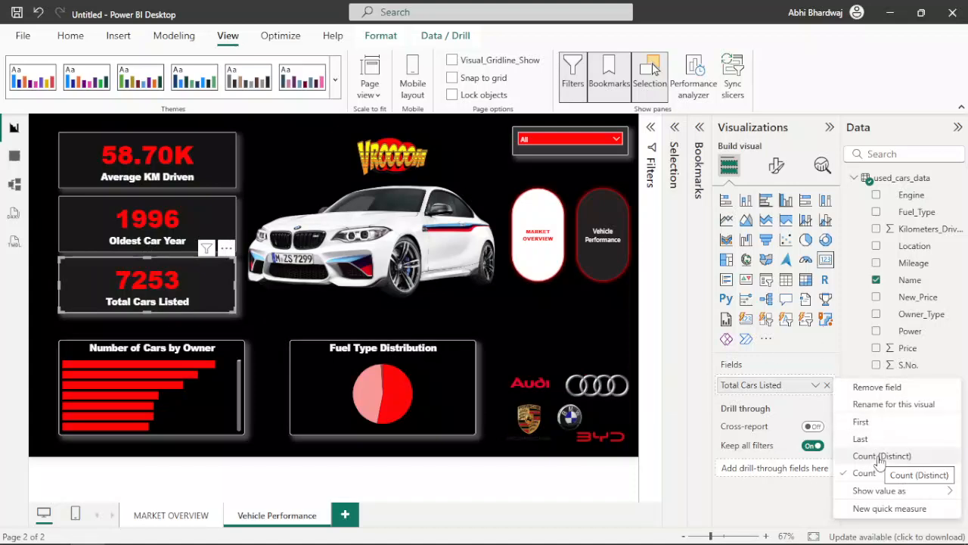
{"action": "left_click", "coordinate": [771, 409]}
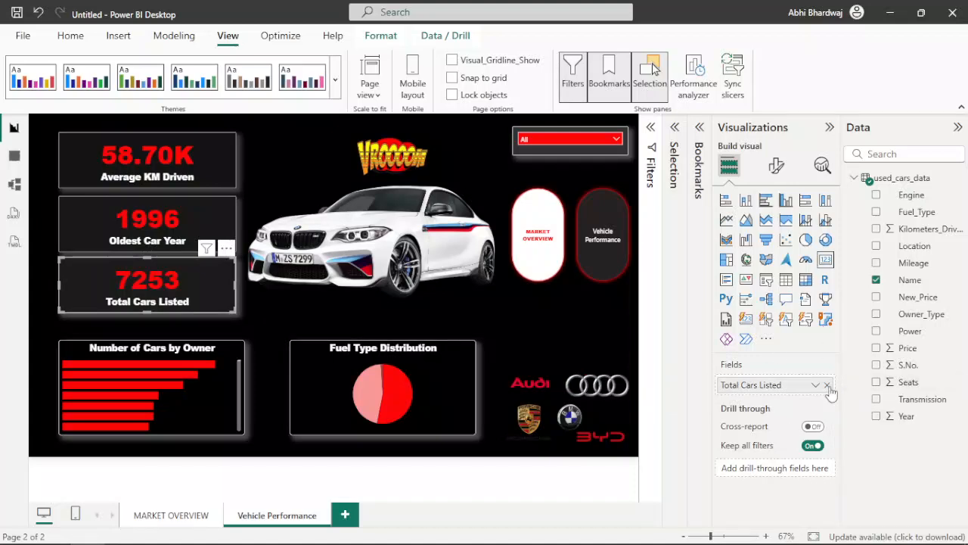
{"action": "left_click", "coordinate": [827, 384]}
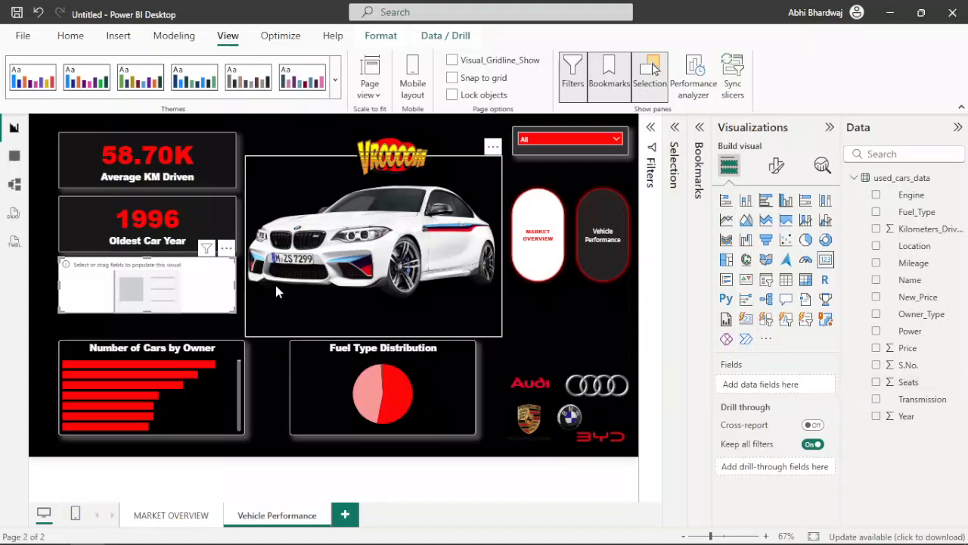
{"action": "left_click", "coordinate": [226, 248]}
{"action": "left_click", "coordinate": [146, 221]}
{"action": "key", "text": "ctrl+c"}
{"action": "key", "text": "ctrl+v"}
{"action": "left_click_drag", "start_coordinate": [145, 224], "coordinate": [139, 295]}
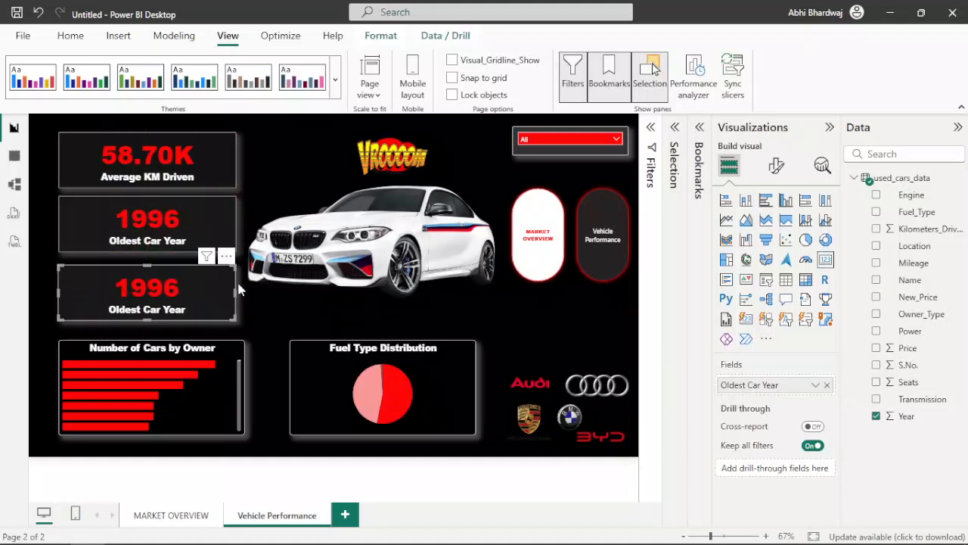
Step: Set the copied card's Year field to Maximum and rename it "Latest Car Year"
{"action": "right_click", "coordinate": [740, 386]}
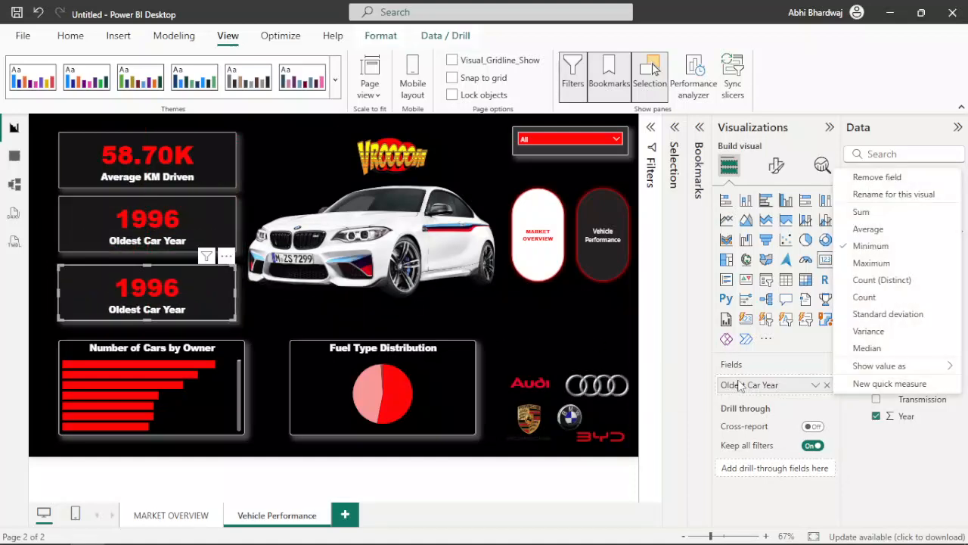
{"action": "left_click", "coordinate": [866, 263]}
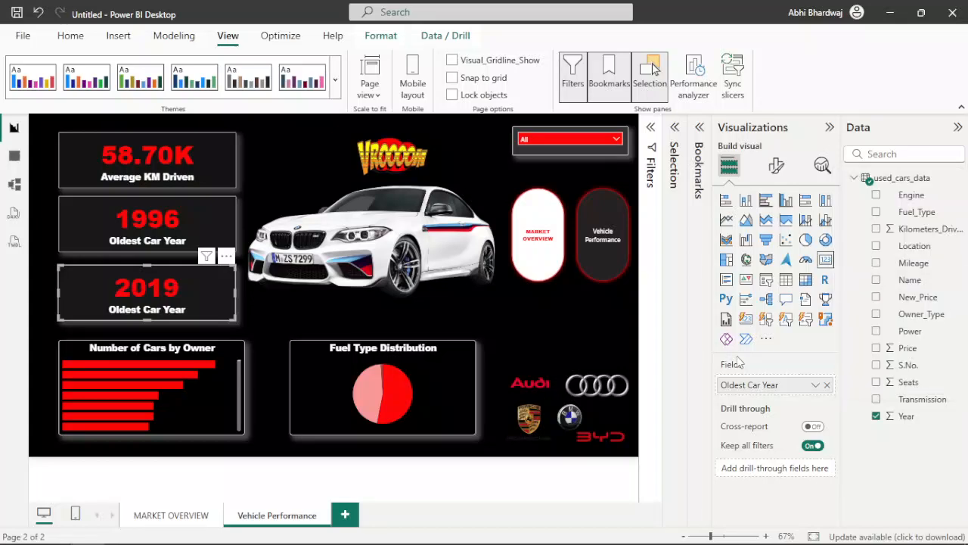
{"action": "right_click", "coordinate": [732, 385]}
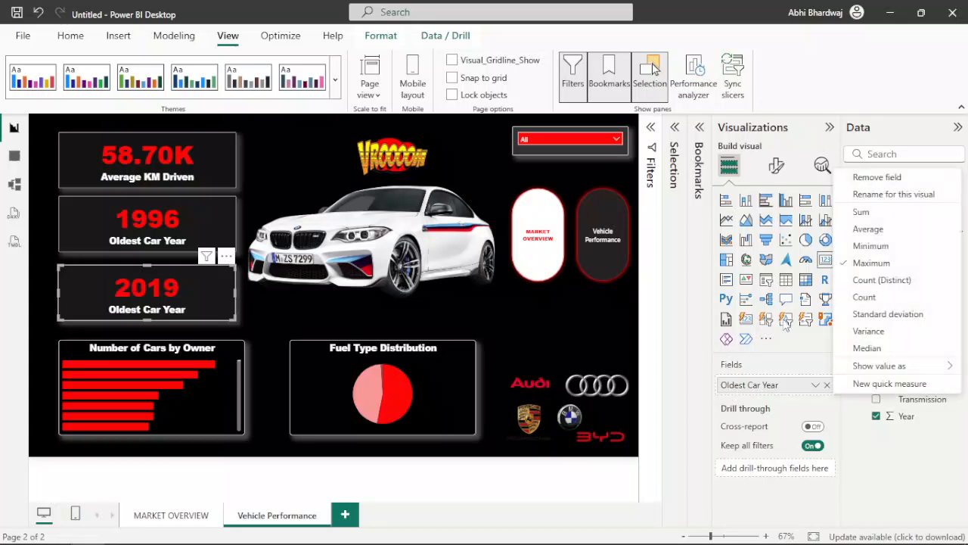
{"action": "left_click", "coordinate": [860, 195]}
{"action": "double_click", "coordinate": [736, 387]}
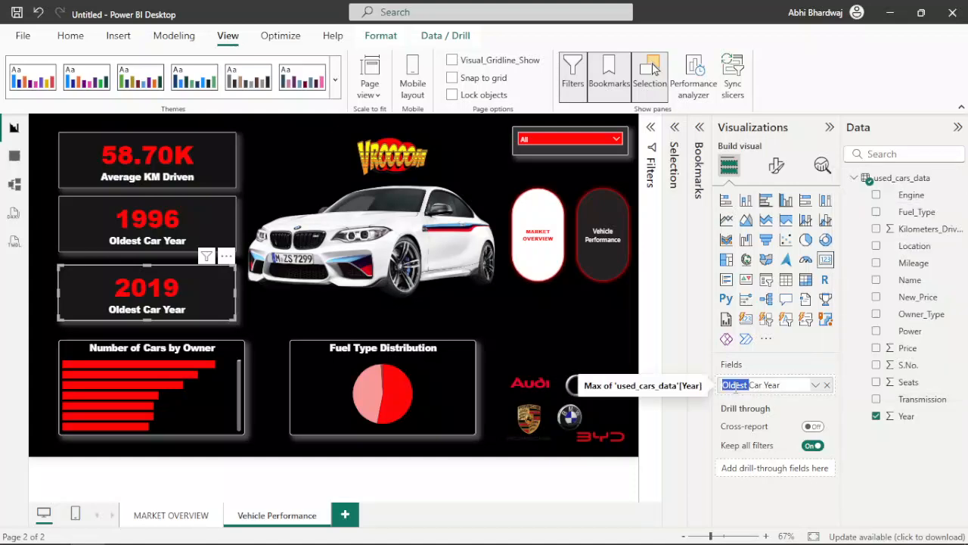
{"action": "type", "text": "Latest"}
{"action": "key", "text": "Return"}
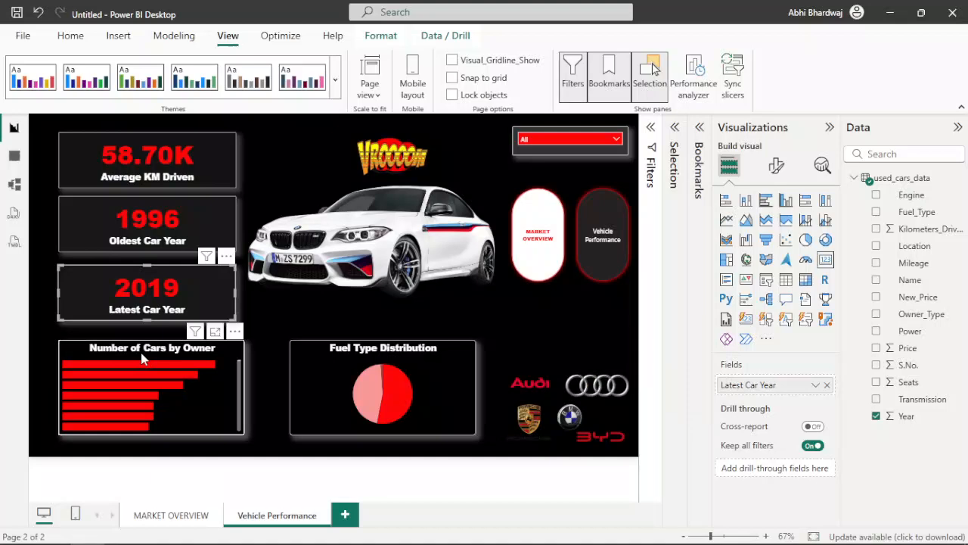
Step: Replace the bar chart's X-axis field with Kilometers_Driven aggregated as Average, and check the bars' values
{"action": "left_click", "coordinate": [141, 360]}
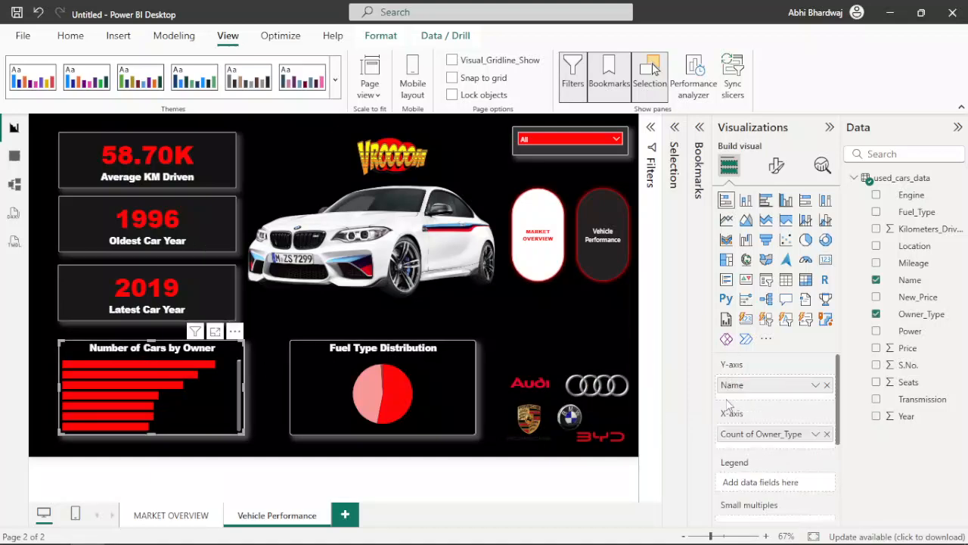
{"action": "left_click", "coordinate": [827, 433]}
{"action": "left_click_drag", "start_coordinate": [907, 228], "coordinate": [775, 434]}
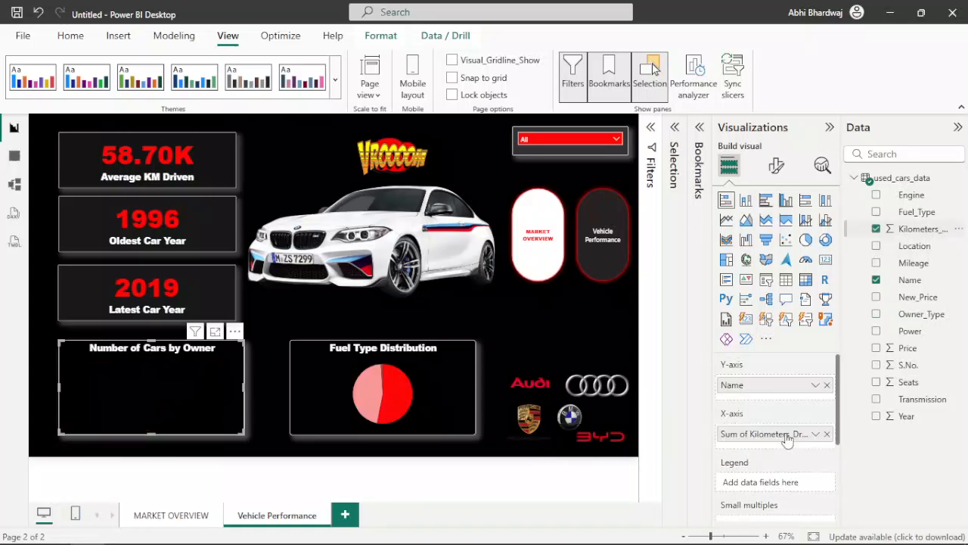
{"action": "left_click", "coordinate": [815, 433]}
{"action": "left_click", "coordinate": [860, 280]}
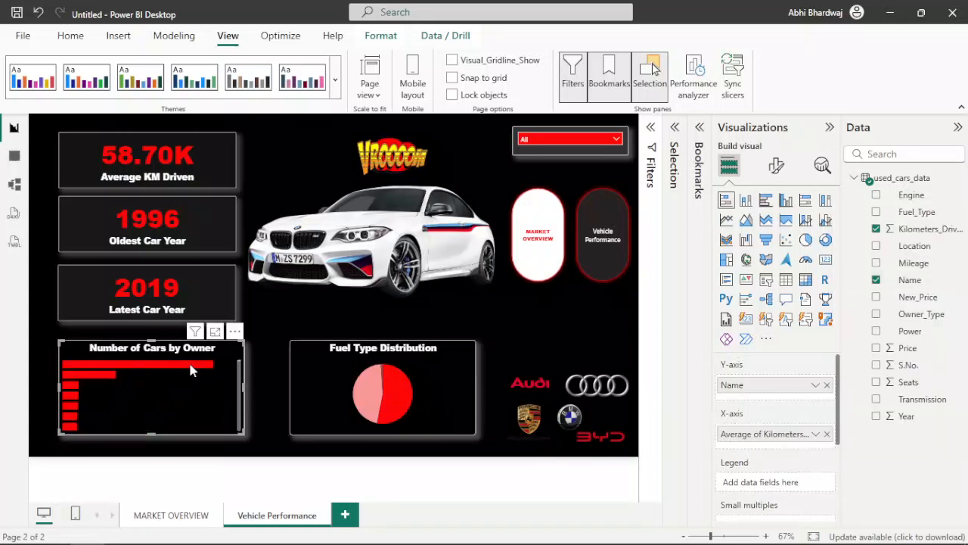
{"action": "mouse_move", "coordinate": [190, 363]}
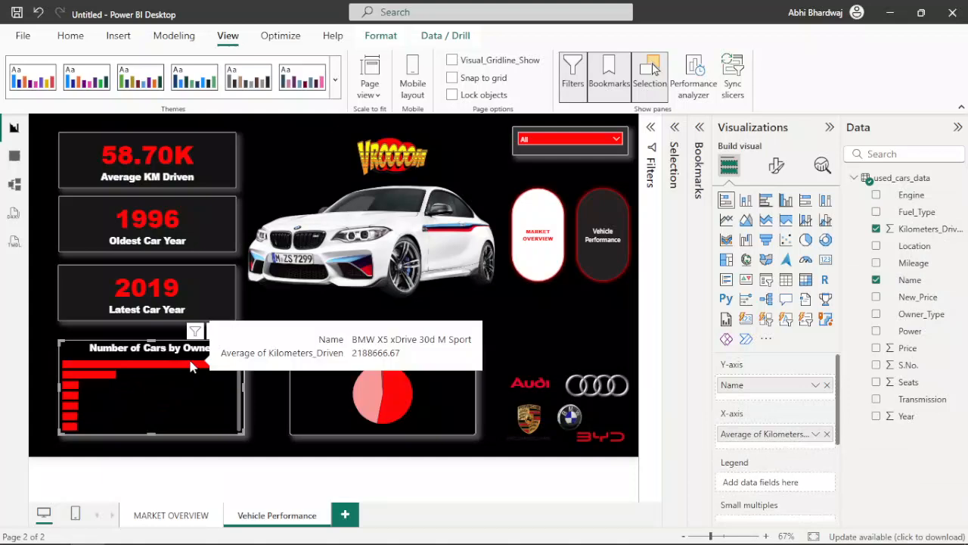
{"action": "mouse_move", "coordinate": [107, 375]}
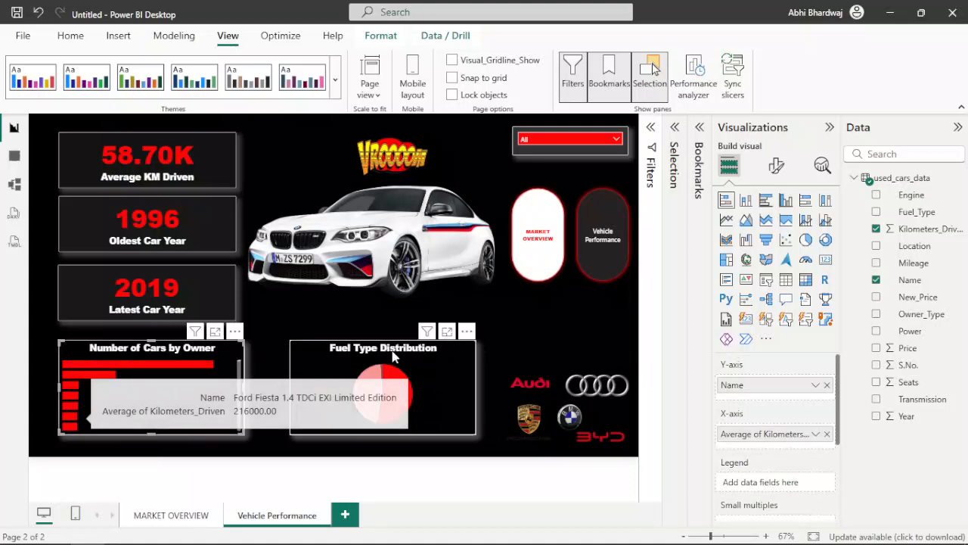
Step: Change the bar chart's title from the owner-based heading to "KM Driven"
{"action": "left_click", "coordinate": [776, 165]}
{"action": "left_click", "coordinate": [775, 230]}
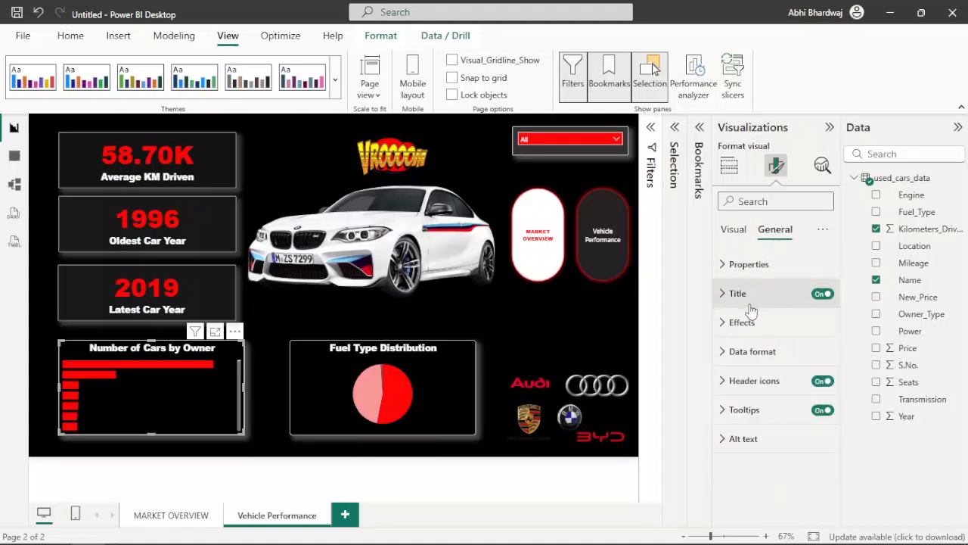
{"action": "left_click", "coordinate": [738, 294]}
{"action": "triple_click", "coordinate": [754, 364]}
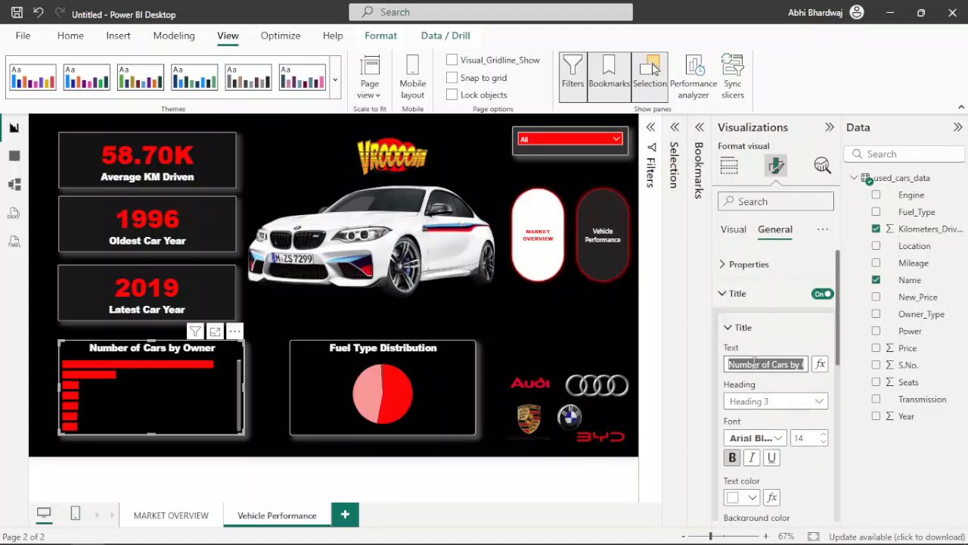
{"action": "type", "text": "KM Dri"}
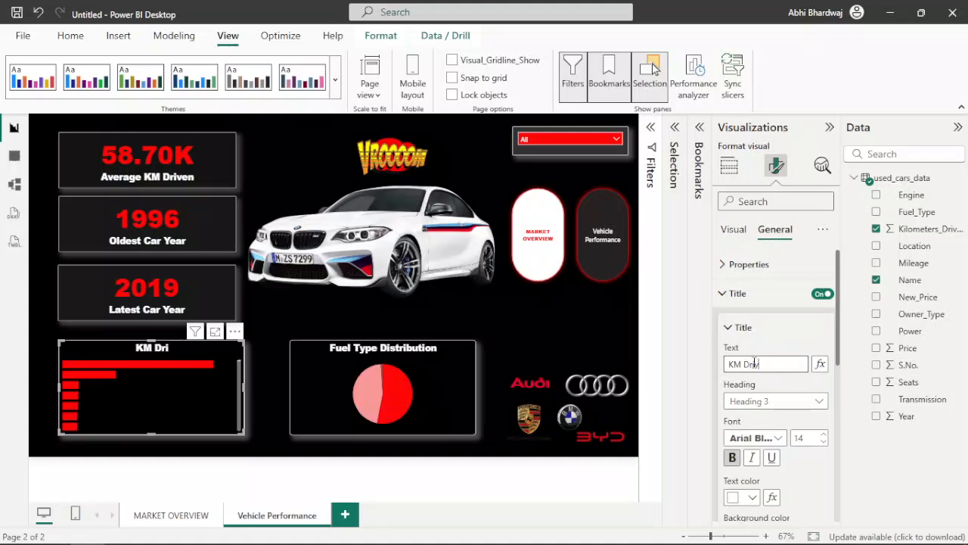
Step: Convert the Fuel Type Distribution pie chart to a 100% stacked column chart with Transmission on the X-axis
{"action": "left_click", "coordinate": [445, 354]}
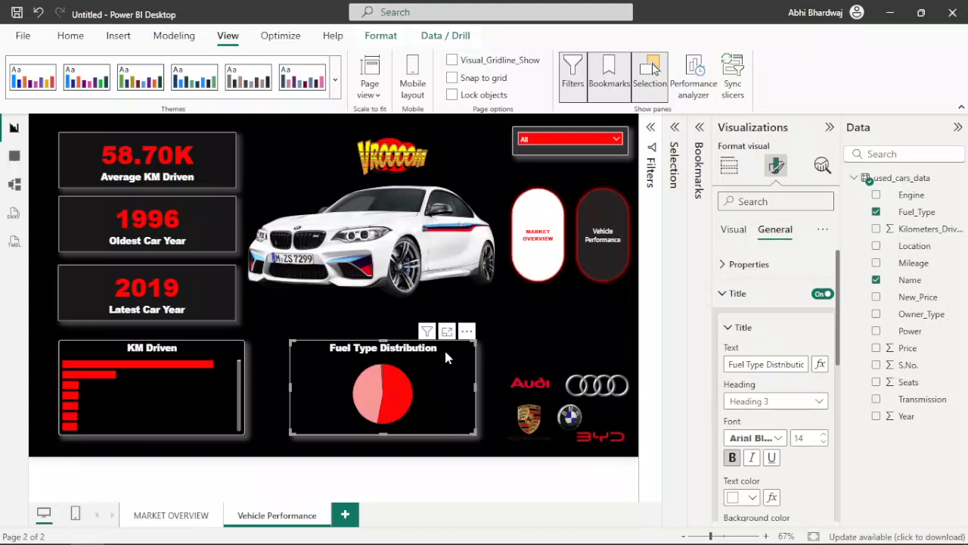
{"action": "left_click", "coordinate": [729, 164]}
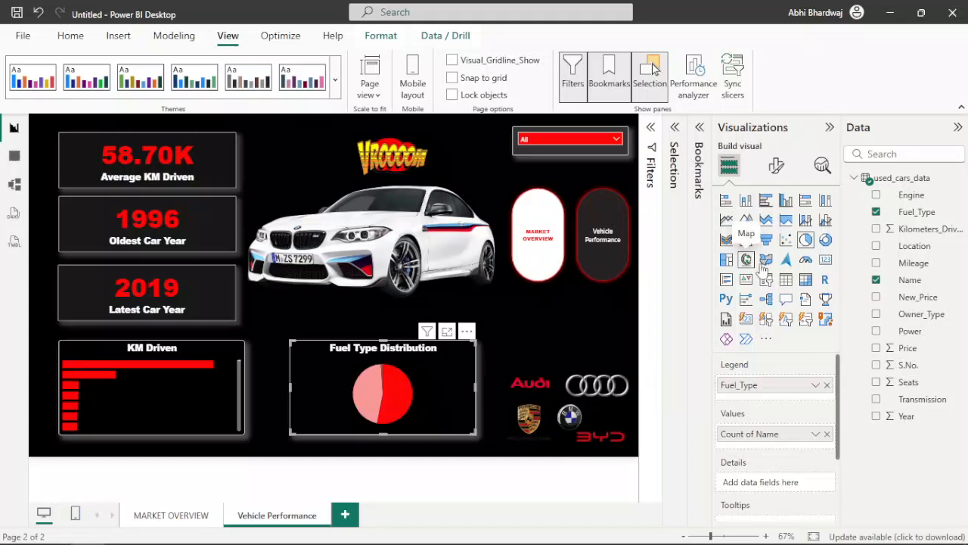
{"action": "left_click", "coordinate": [825, 201]}
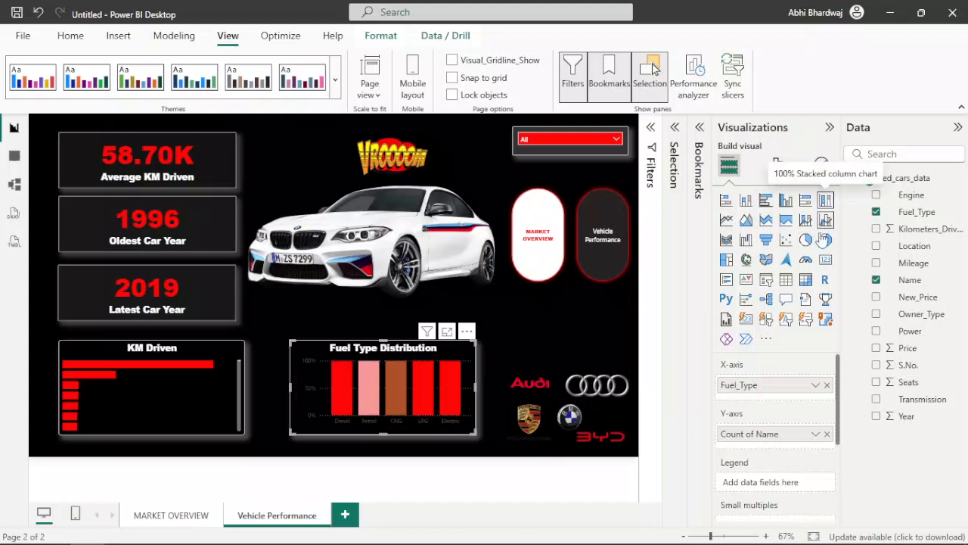
{"action": "left_click", "coordinate": [828, 385]}
{"action": "left_click_drag", "start_coordinate": [923, 398], "coordinate": [773, 396]}
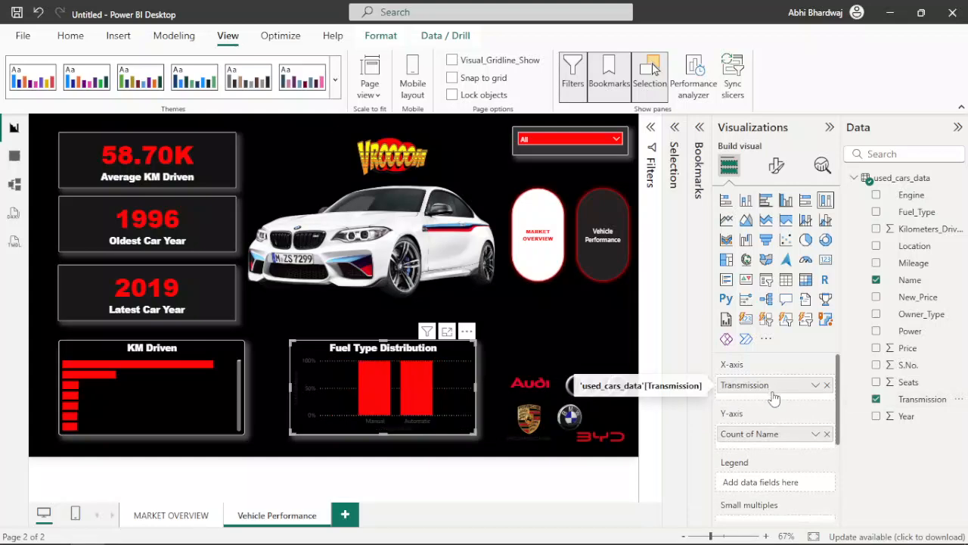
Step: Remove the Name count from the column chart's Y-axis and add Name there again
{"action": "left_click", "coordinate": [827, 433]}
{"action": "left_click_drag", "start_coordinate": [917, 279], "coordinate": [758, 443]}
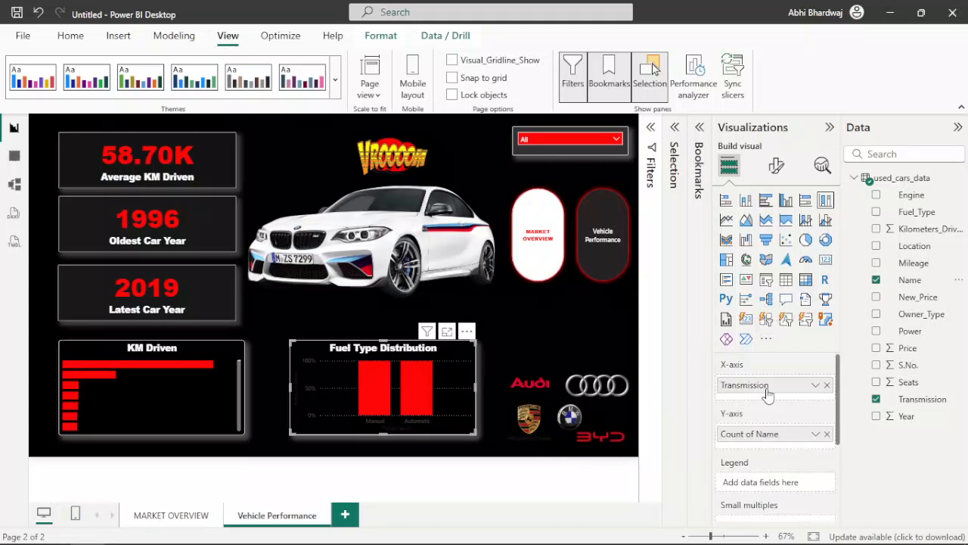
{"action": "left_click", "coordinate": [815, 433]}
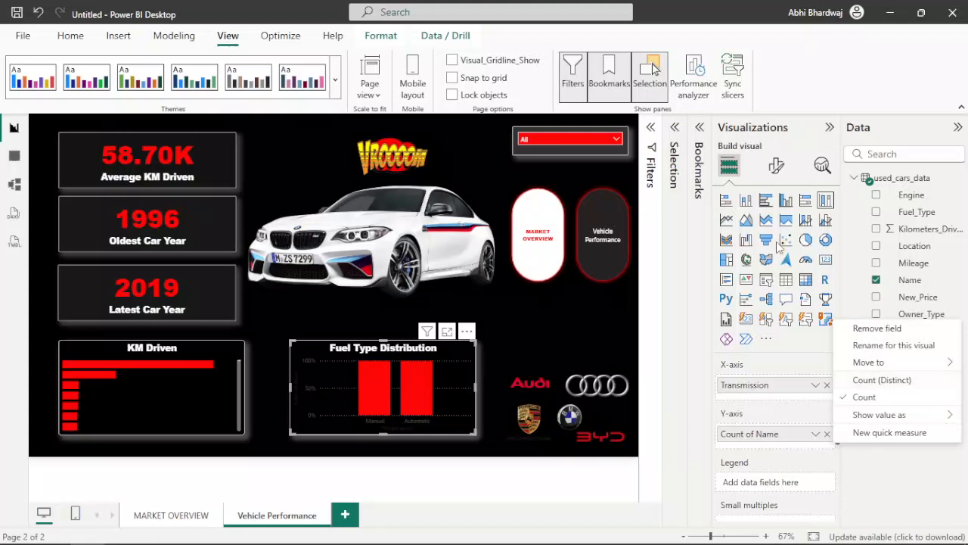
{"action": "left_click", "coordinate": [779, 169]}
Step: Retitle the column chart "Transmission Type"
{"action": "left_click", "coordinate": [776, 167]}
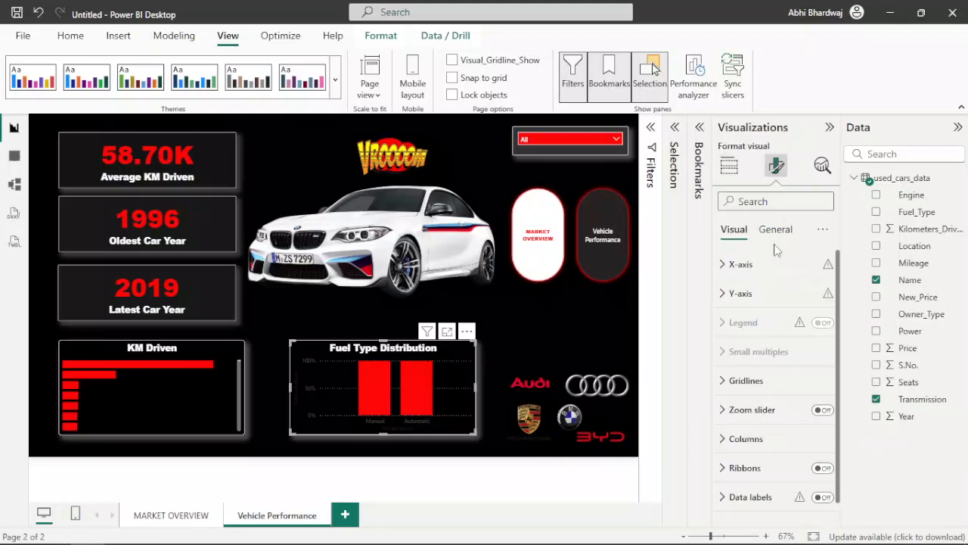
{"action": "left_click", "coordinate": [776, 235]}
{"action": "left_click", "coordinate": [735, 293]}
{"action": "triple_click", "coordinate": [754, 365]}
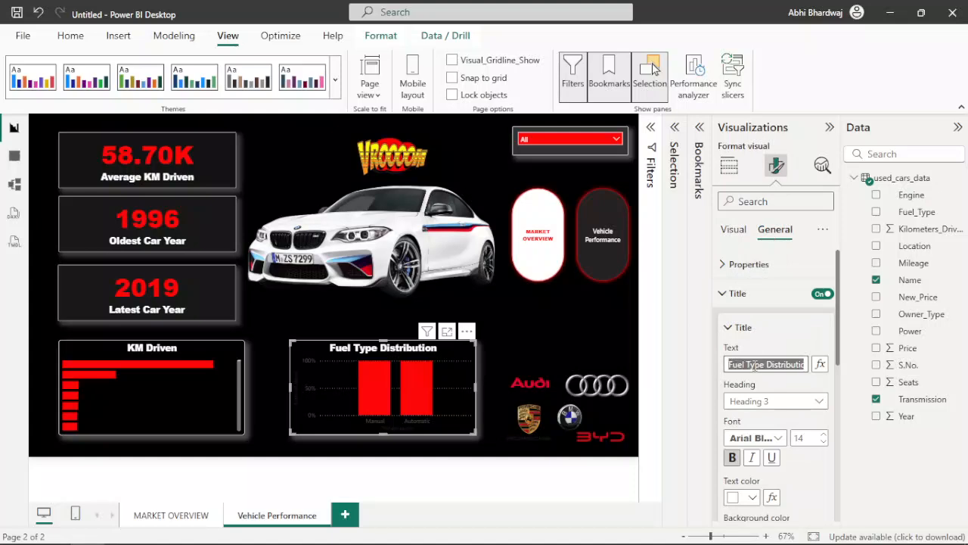
{"action": "type", "text": "Cars by"}
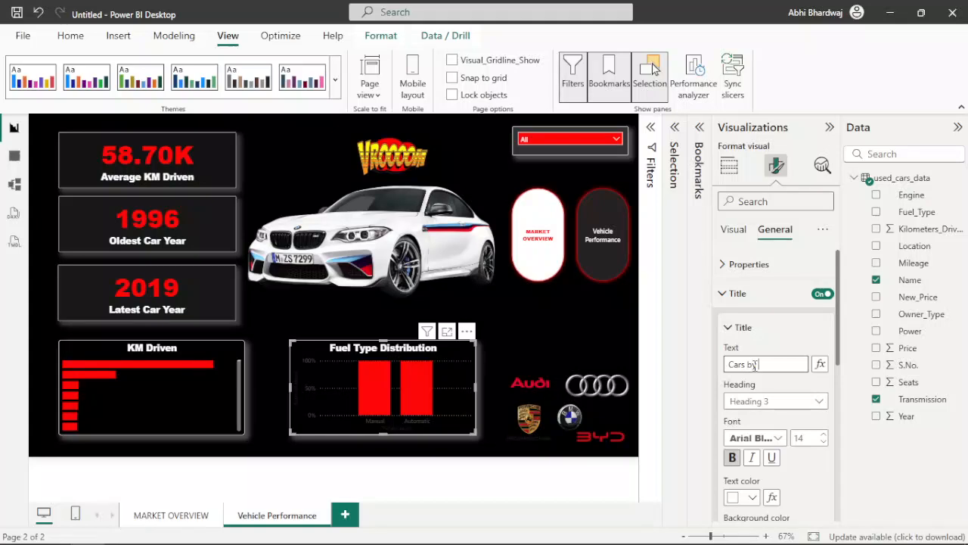
{"action": "type", "text": " Transmission Type"}
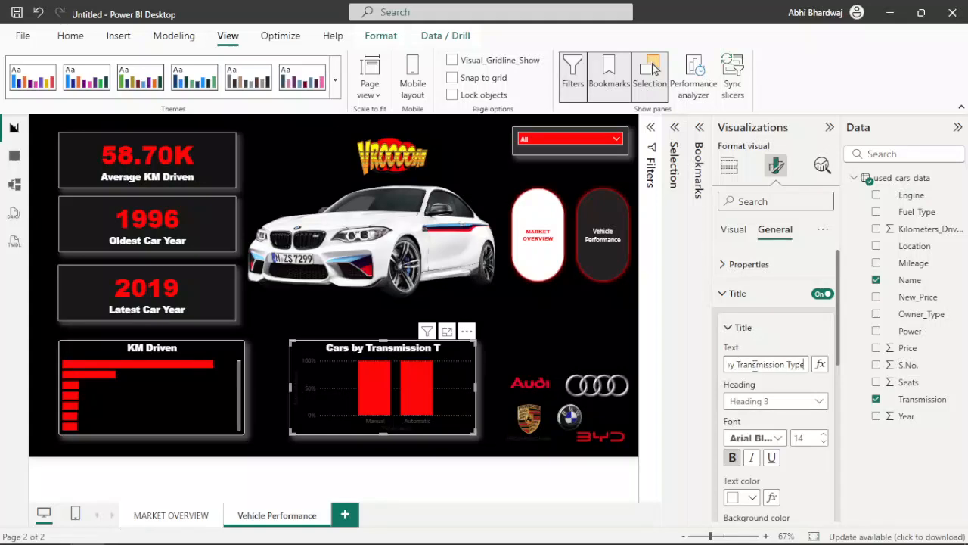
{"action": "left_click_drag", "start_coordinate": [738, 366], "coordinate": [667, 365]}
{"action": "key", "text": "BackSpace"}
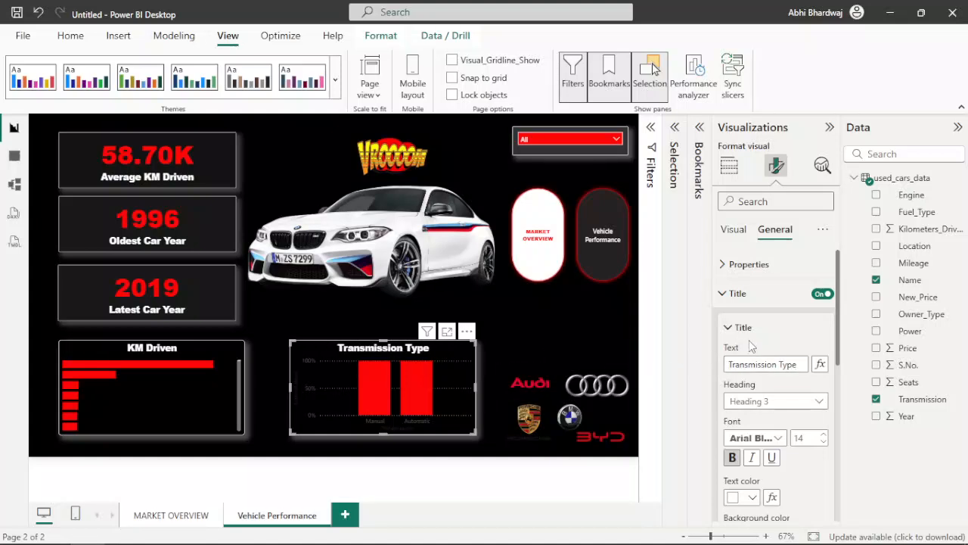
Step: Turn off the Y-axis values and title on the Transmission Type chart
{"action": "left_click", "coordinate": [731, 229]}
{"action": "left_click", "coordinate": [779, 297]}
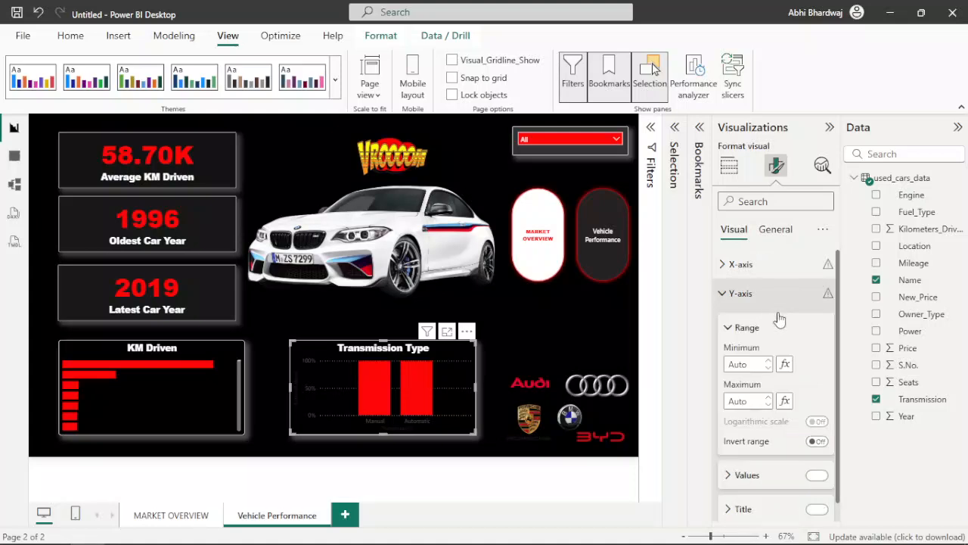
{"action": "left_click", "coordinate": [811, 476]}
{"action": "left_click", "coordinate": [816, 510]}
Step: Turn off the X-axis title and values on the Transmission Type chart
{"action": "left_click", "coordinate": [748, 266]}
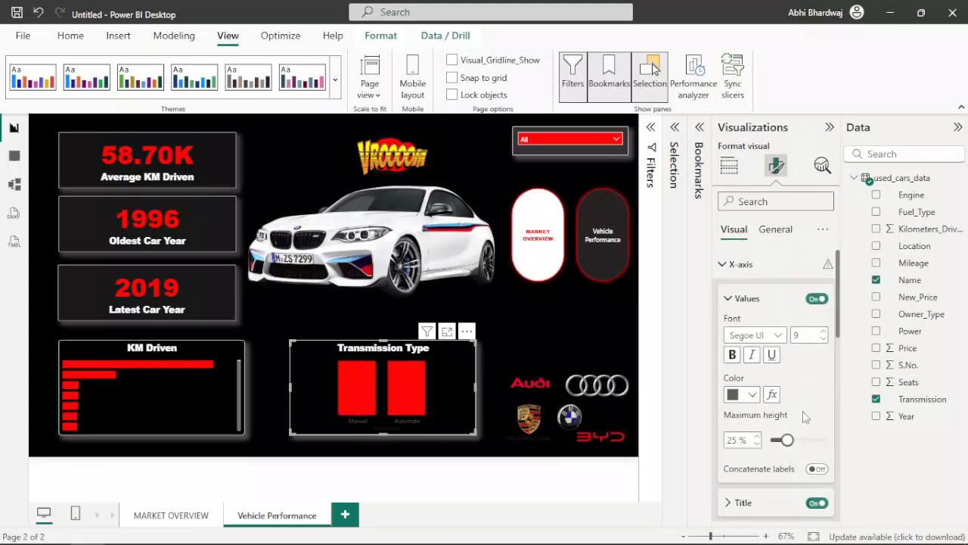
{"action": "left_click", "coordinate": [816, 502]}
{"action": "scroll", "coordinate": [813, 484], "scroll_direction": "down", "scroll_amount": 2}
{"action": "scroll", "coordinate": [802, 416], "scroll_direction": "up", "scroll_amount": 2}
{"action": "left_click", "coordinate": [816, 300]}
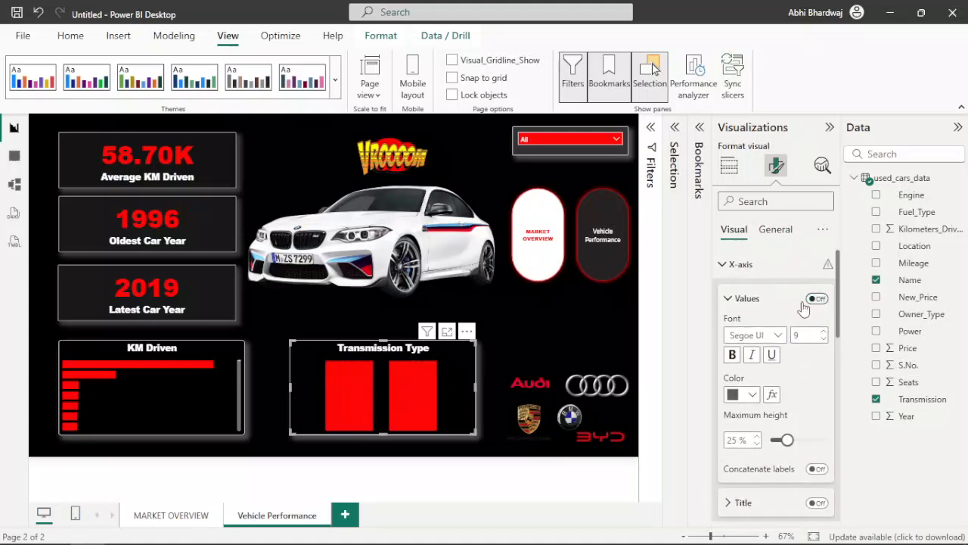
{"action": "left_click", "coordinate": [562, 329]}
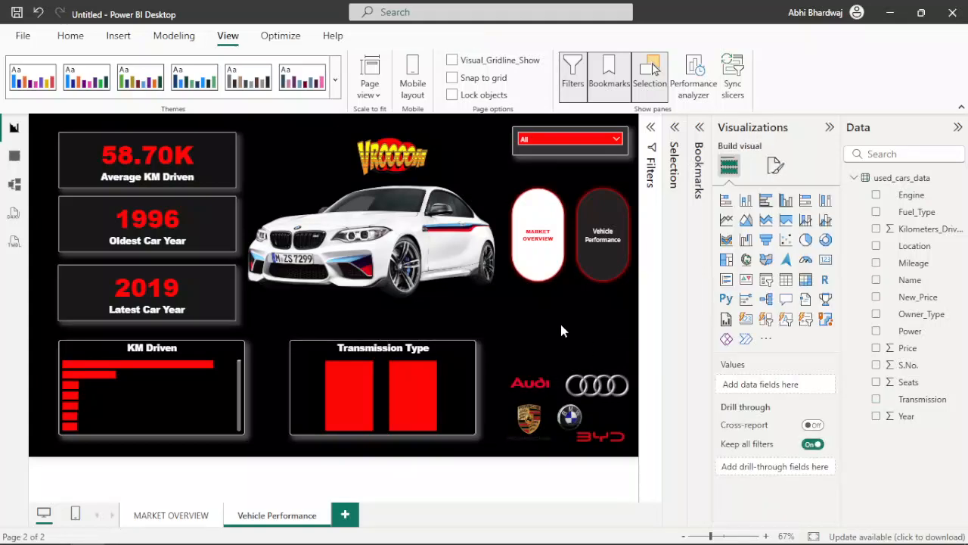
Step: Replace the slicer's Fuel_Type field with Name and browse the car names it offers
{"action": "left_click", "coordinate": [829, 128]}
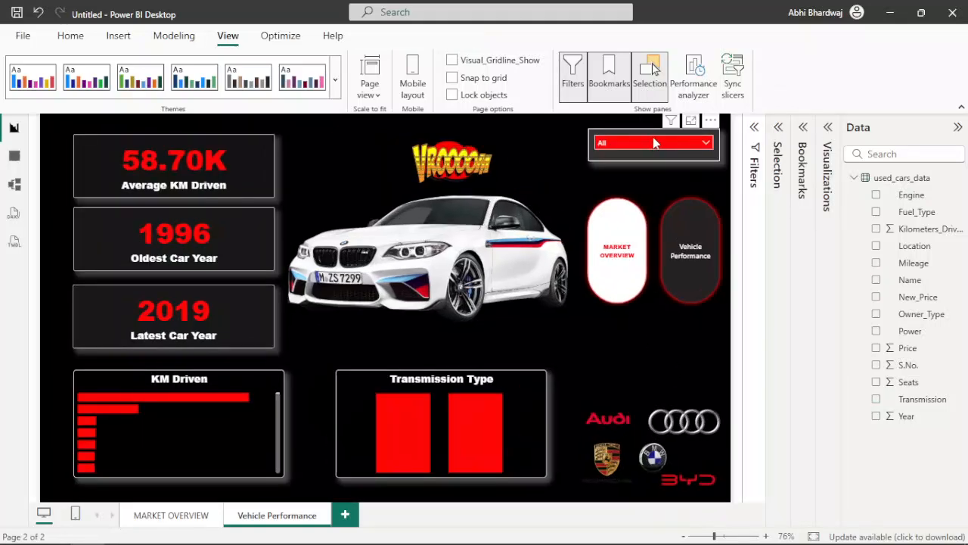
{"action": "left_click", "coordinate": [655, 143]}
{"action": "left_click", "coordinate": [638, 130]}
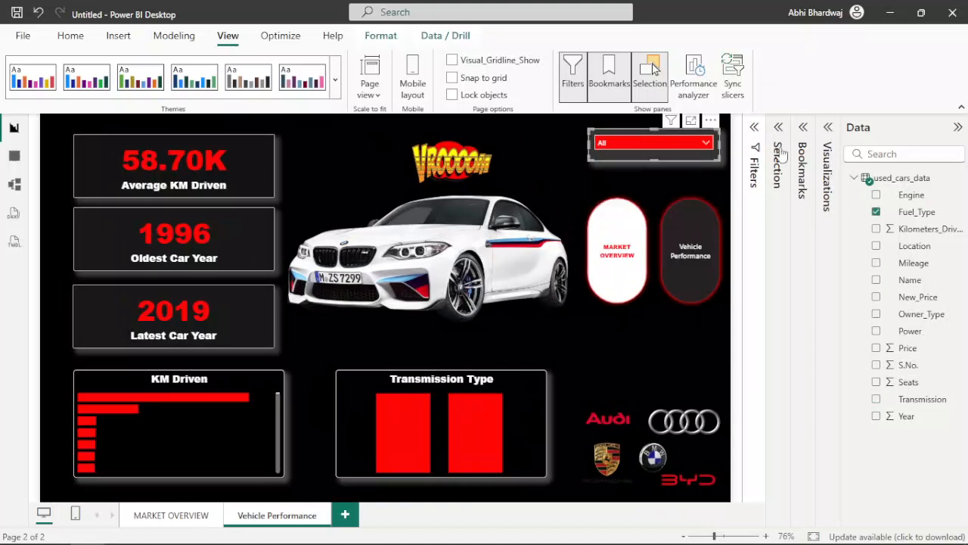
{"action": "left_click", "coordinate": [828, 127]}
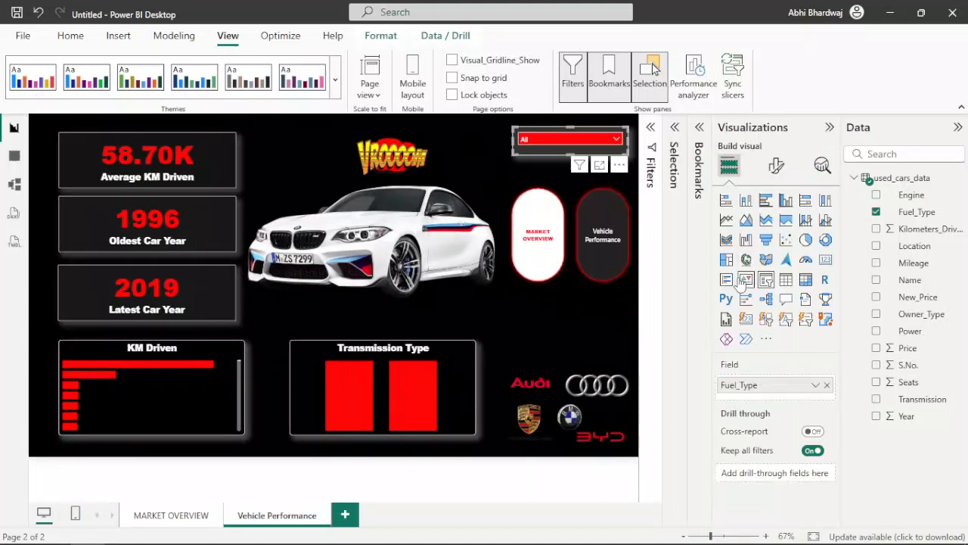
{"action": "left_click", "coordinate": [827, 384]}
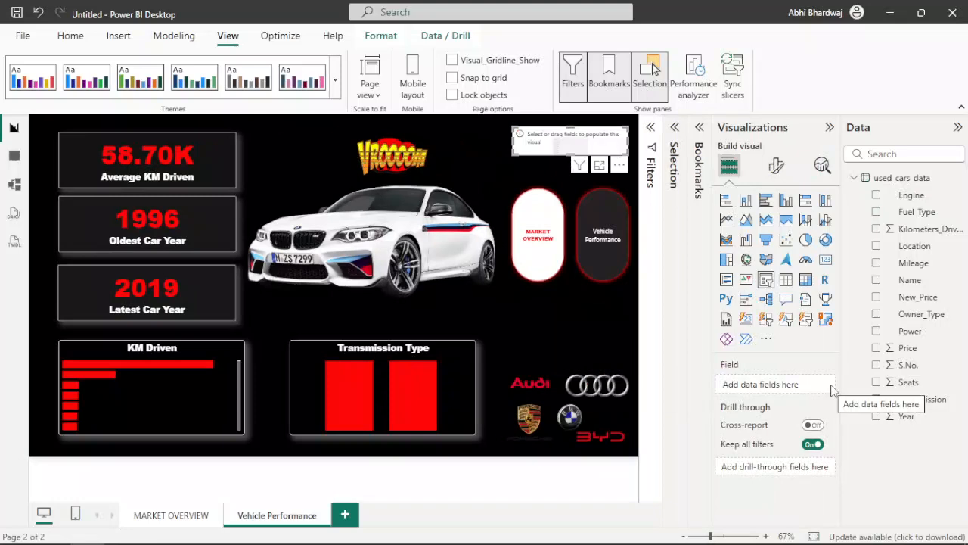
{"action": "left_click_drag", "start_coordinate": [929, 280], "coordinate": [776, 388]}
{"action": "left_click", "coordinate": [574, 139]}
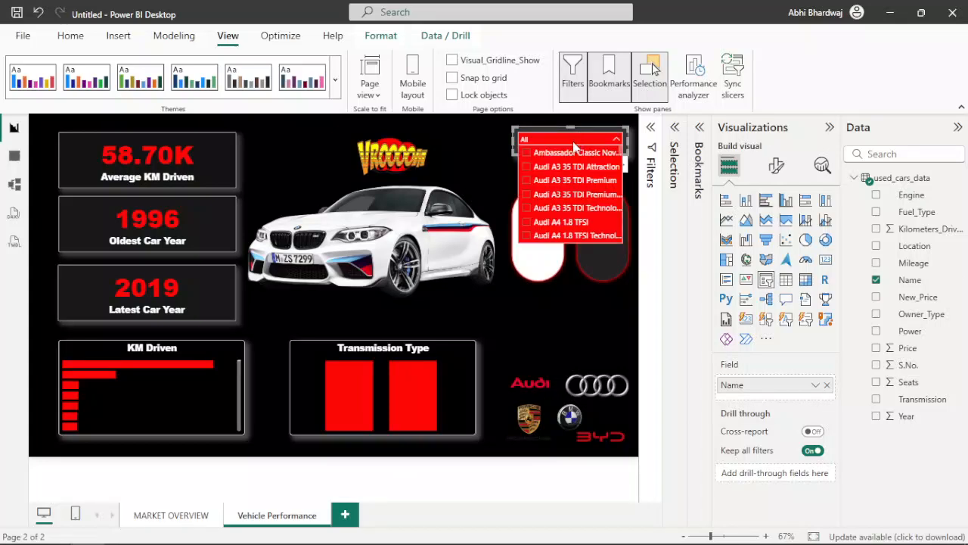
{"action": "scroll", "coordinate": [552, 216], "scroll_direction": "down", "scroll_amount": 5}
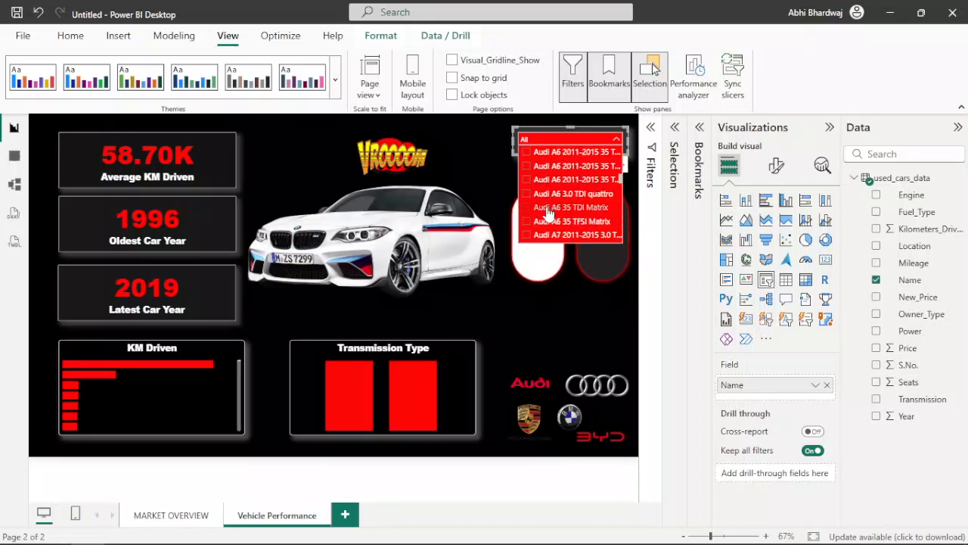
Step: Test the Name slicer with several Audi A6 models, including Audi A6 35 TFSI Matrix, and BMW 3 Series Luxury Line, and clear the selection
{"action": "left_click", "coordinate": [829, 127]}
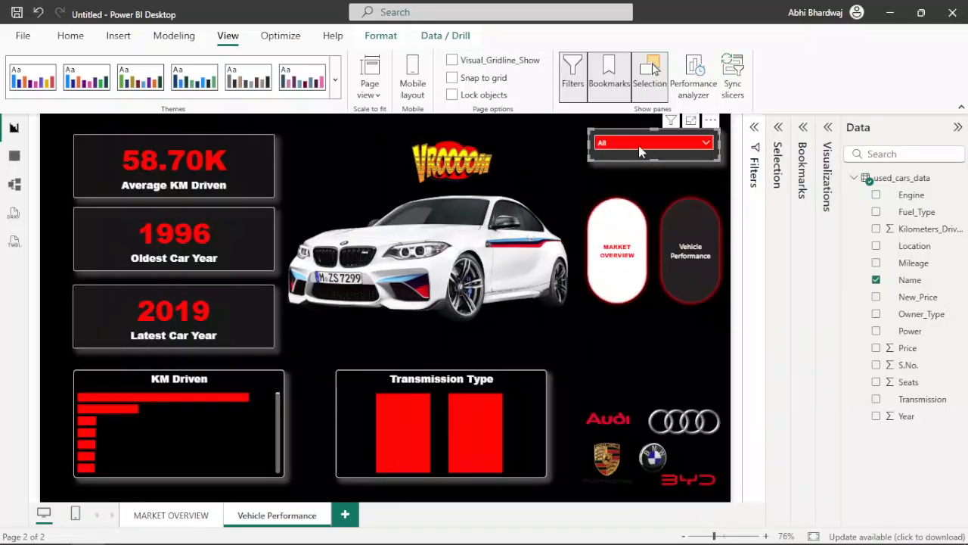
{"action": "left_click", "coordinate": [638, 146]}
{"action": "left_click", "coordinate": [629, 238]}
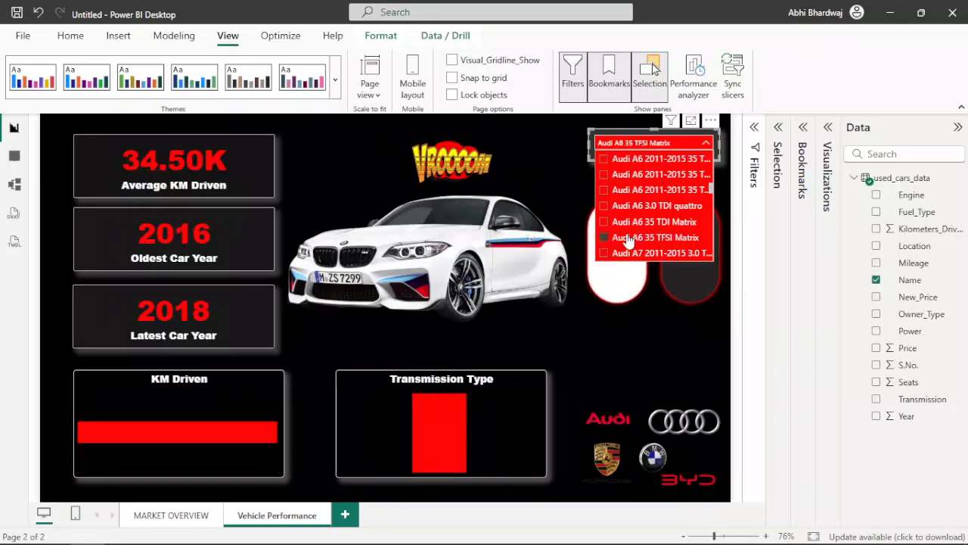
{"action": "left_click", "coordinate": [634, 205]}
{"action": "left_click", "coordinate": [641, 190]}
{"action": "left_click", "coordinate": [642, 240]}
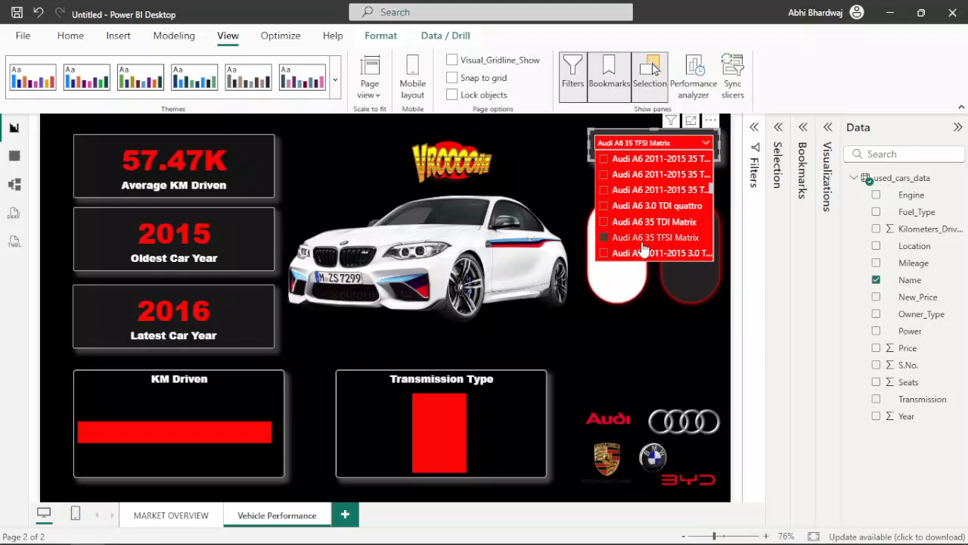
{"action": "scroll", "coordinate": [642, 250], "scroll_direction": "down", "scroll_amount": 10}
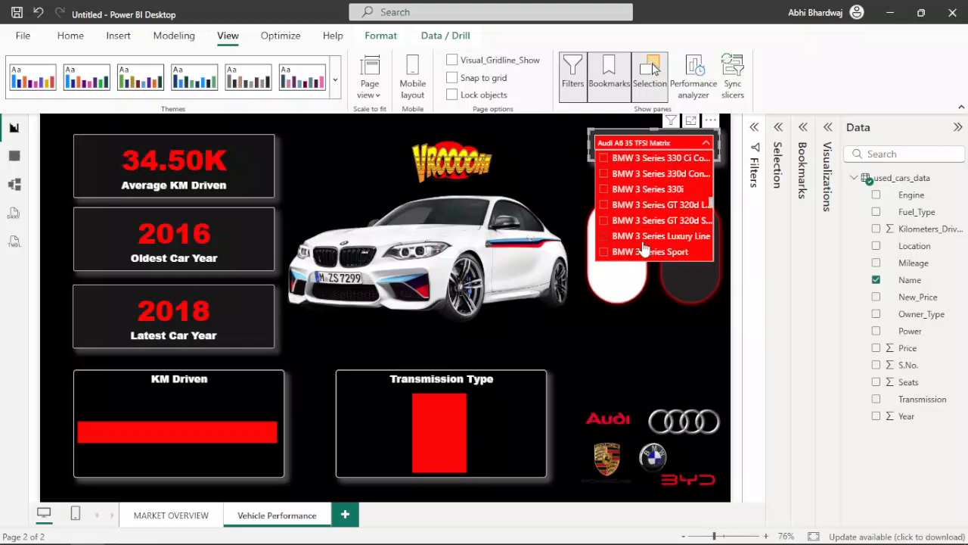
{"action": "left_click", "coordinate": [644, 237]}
{"action": "left_click", "coordinate": [645, 242]}
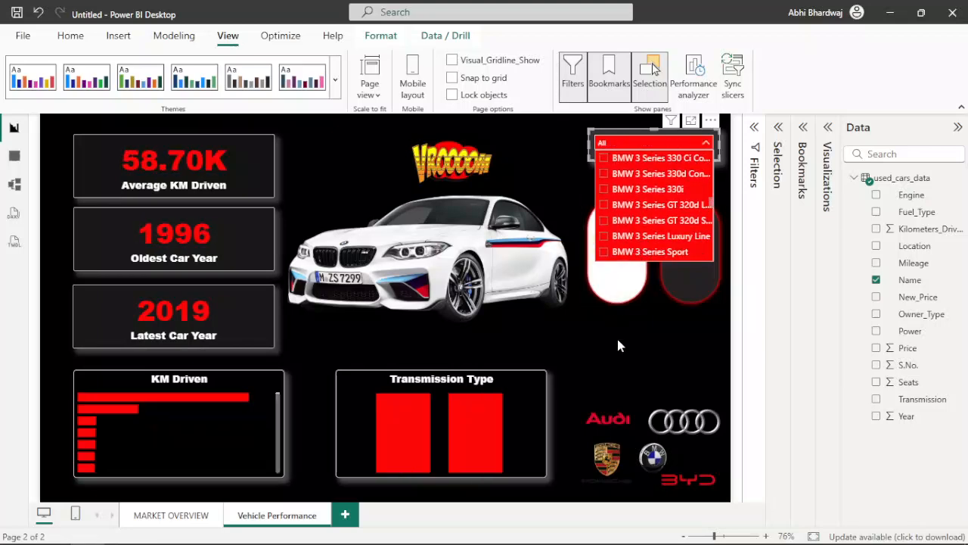
{"action": "left_click", "coordinate": [618, 342]}
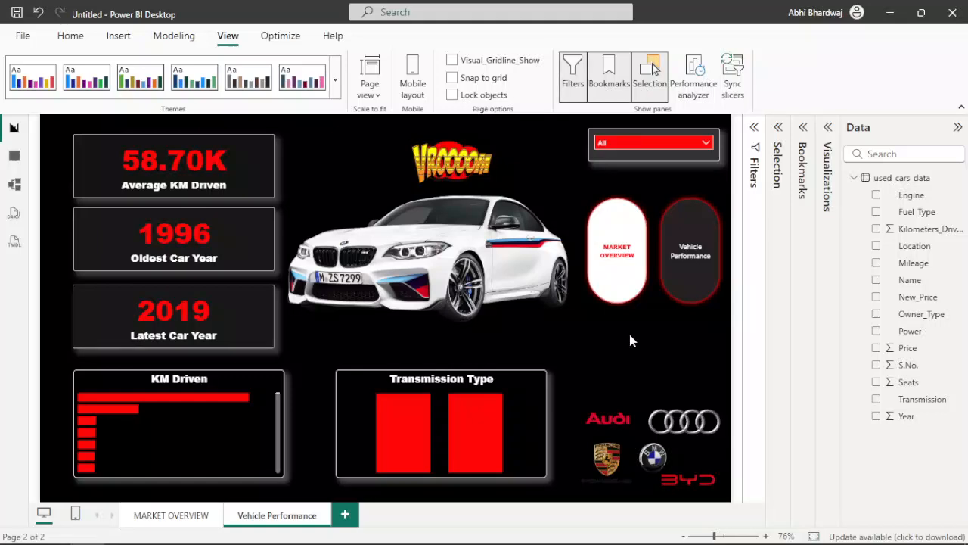
Step: Test the page navigator by going to Market Overview and back to Vehicle Performance
{"action": "left_click", "coordinate": [620, 259], "text": "ctrl"}
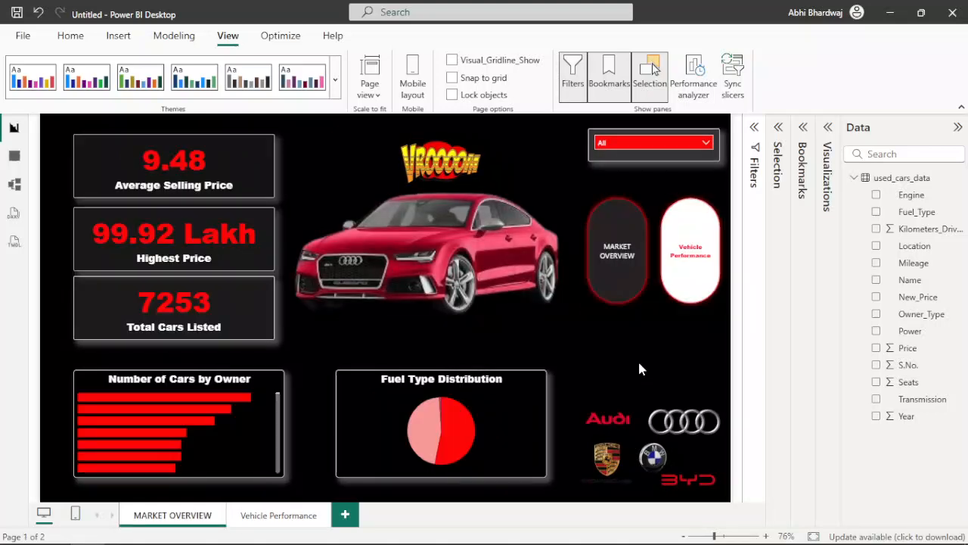
{"action": "left_click", "coordinate": [699, 274], "text": "ctrl"}
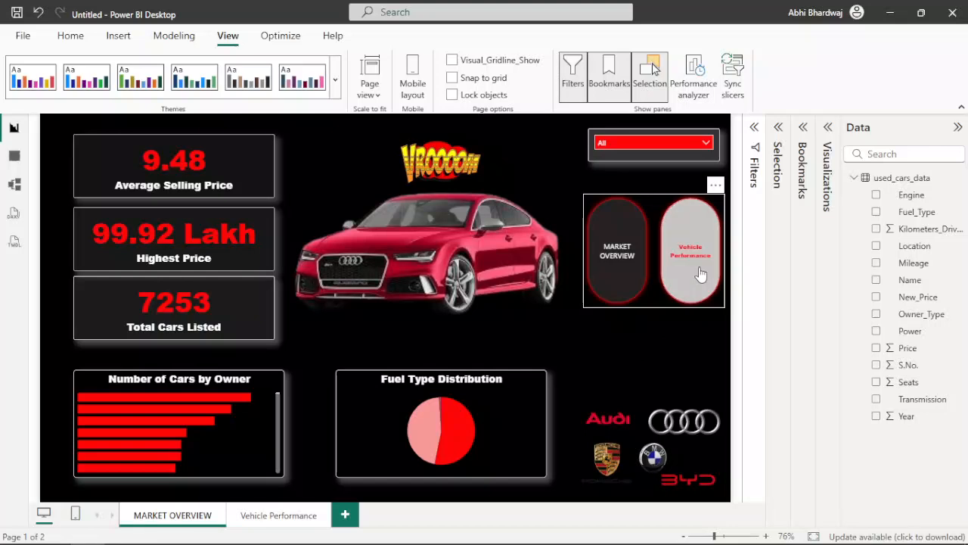
Step: Hide the Vehicle Performance page to check its effect on Market Overview's page navigator, and unhide it again
{"action": "right_click", "coordinate": [257, 519]}
{"action": "left_click", "coordinate": [281, 487]}
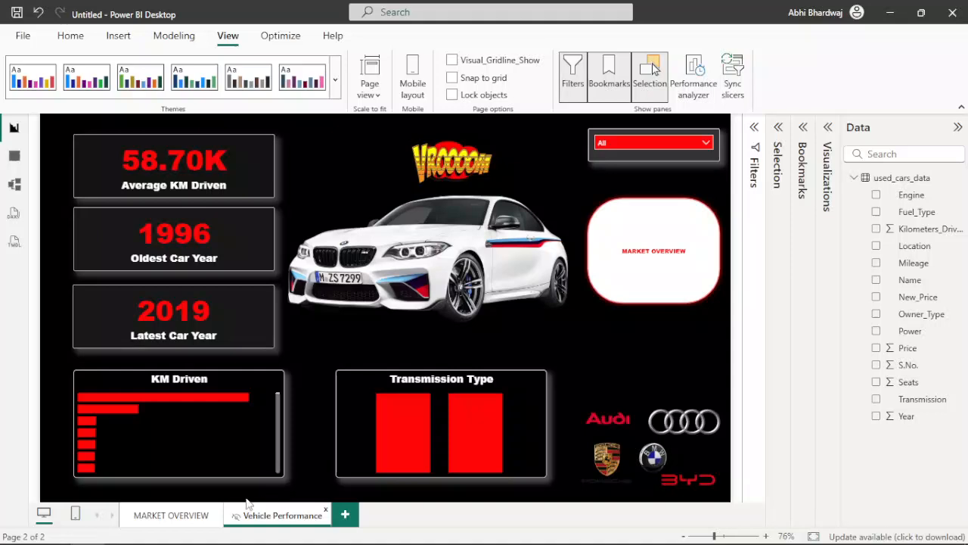
{"action": "left_click", "coordinate": [181, 517]}
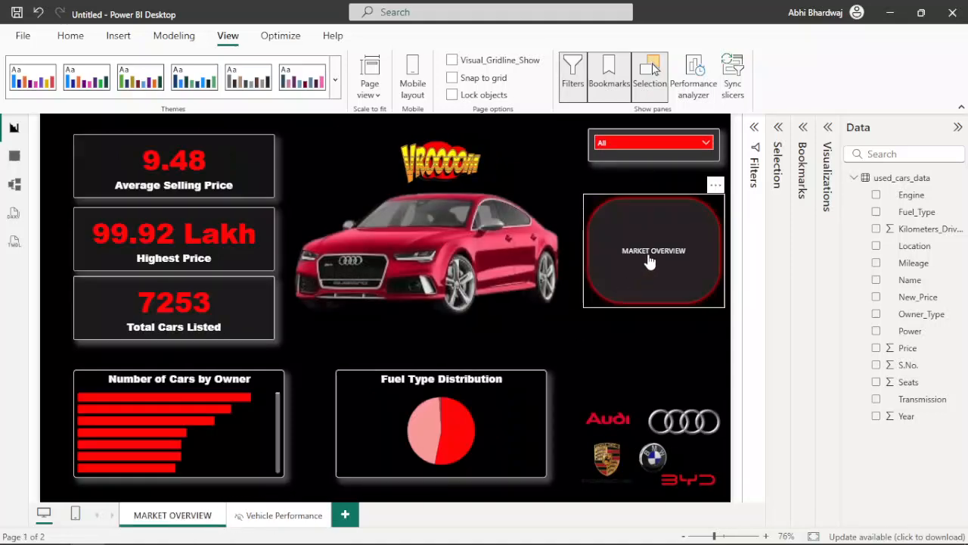
{"action": "right_click", "coordinate": [272, 519]}
{"action": "left_click", "coordinate": [315, 490]}
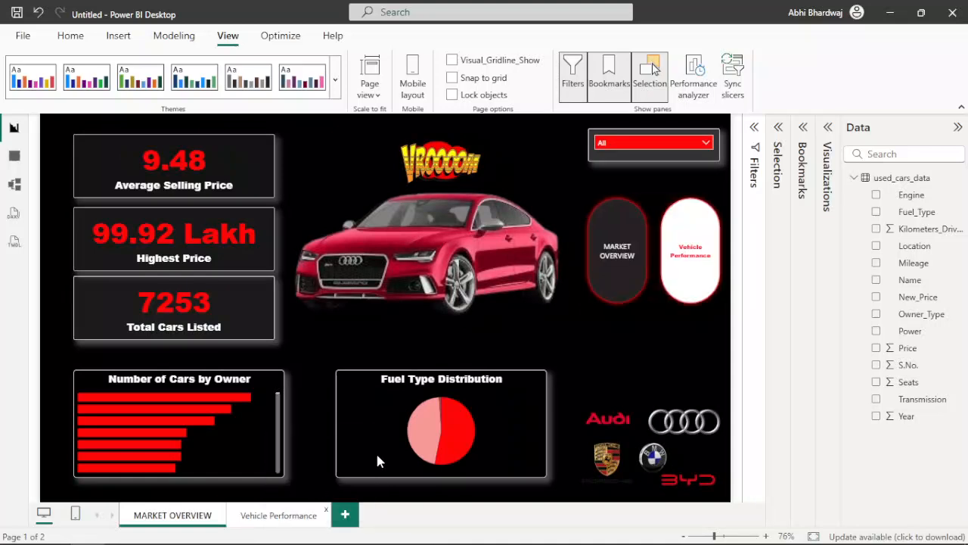
Step: Switch between both report pages with the navigator again and finish on the Vehicle Performance page
{"action": "left_click", "coordinate": [681, 251], "text": "ctrl"}
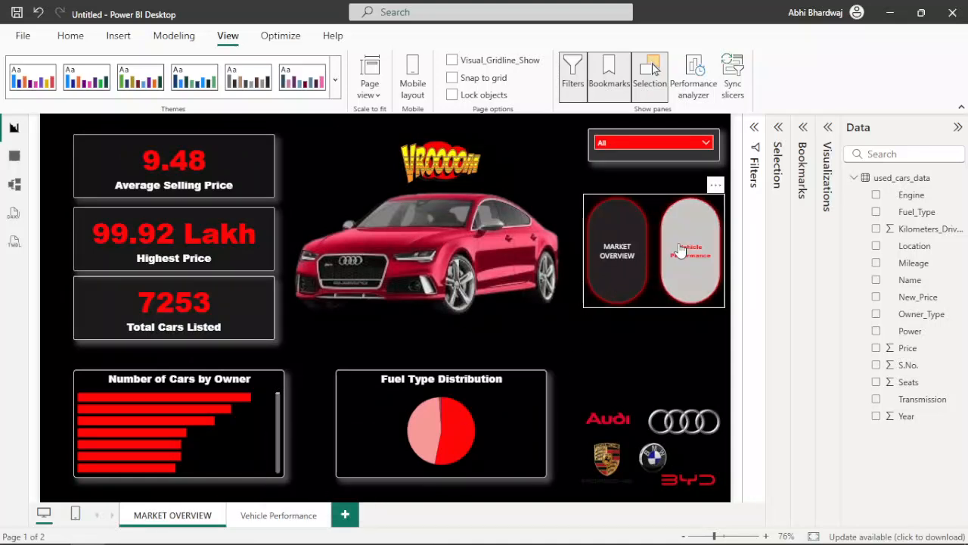
{"action": "left_click", "coordinate": [613, 254], "text": "ctrl"}
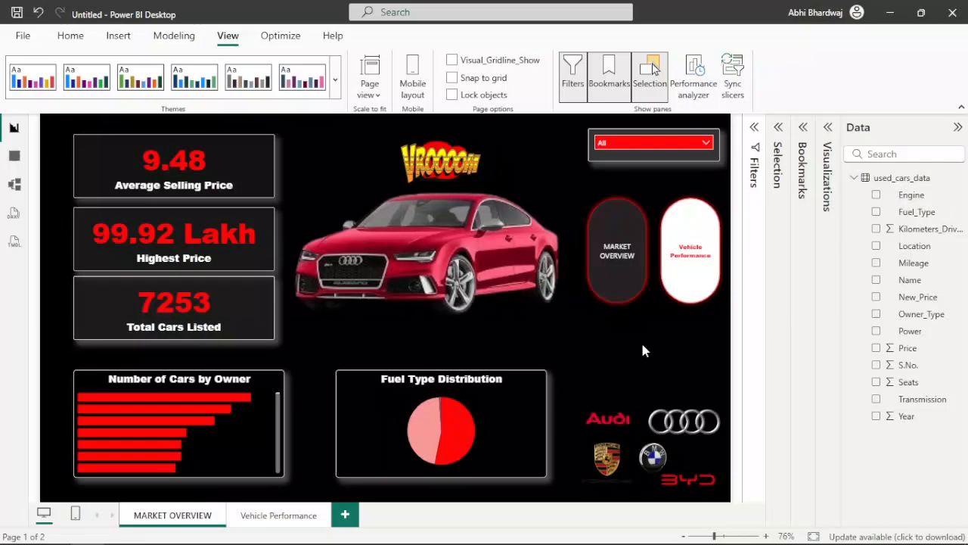
{"action": "left_click", "coordinate": [273, 516]}
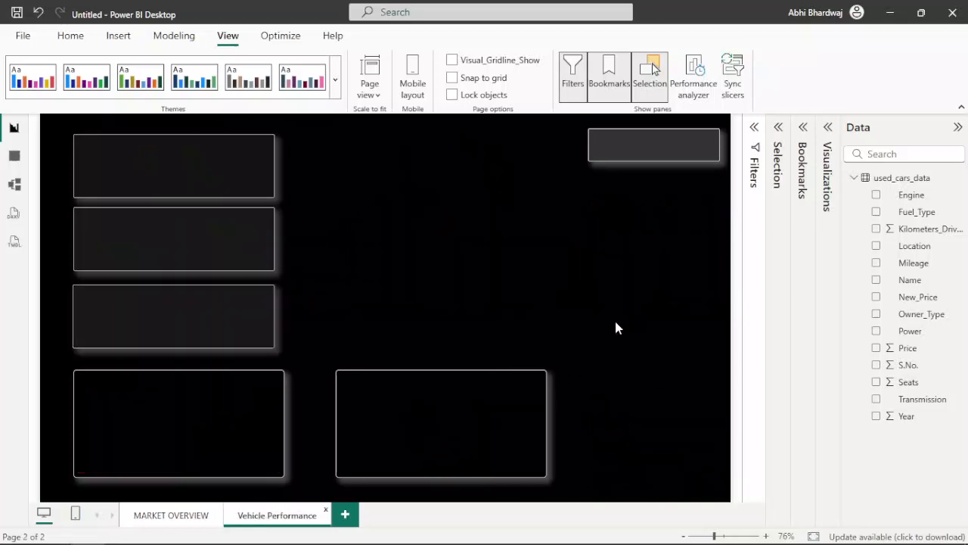